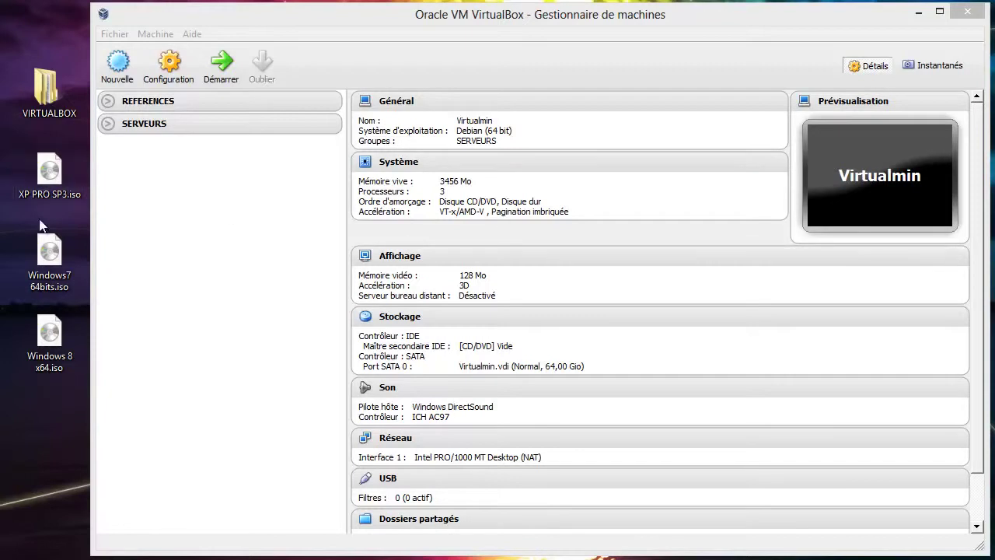
- Select the XP PRO SP3, Windows 7 64-bit and Windows 8 x64 images on the desktop, then clear the selection
{"action": "left_click", "coordinate": [50, 171]}
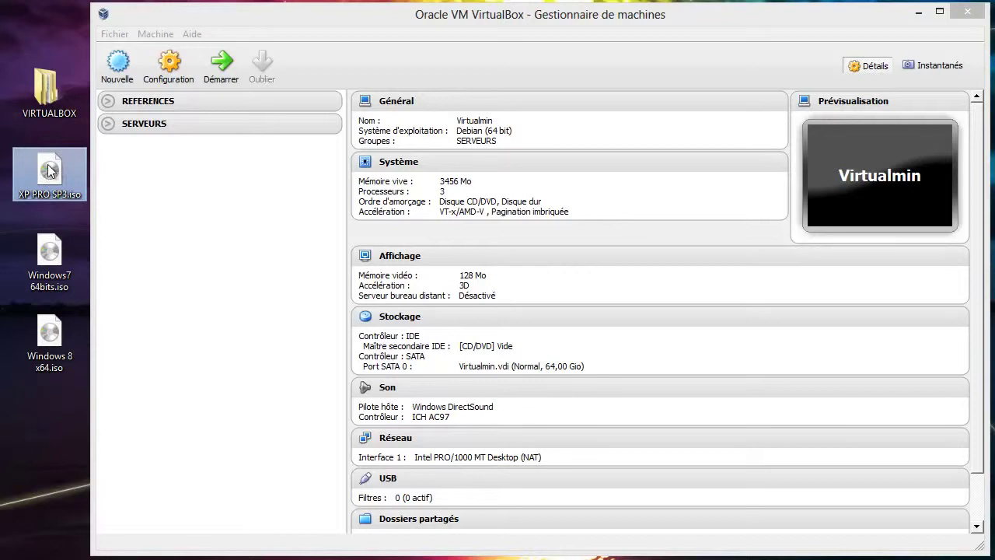
{"action": "left_click", "coordinate": [49, 271]}
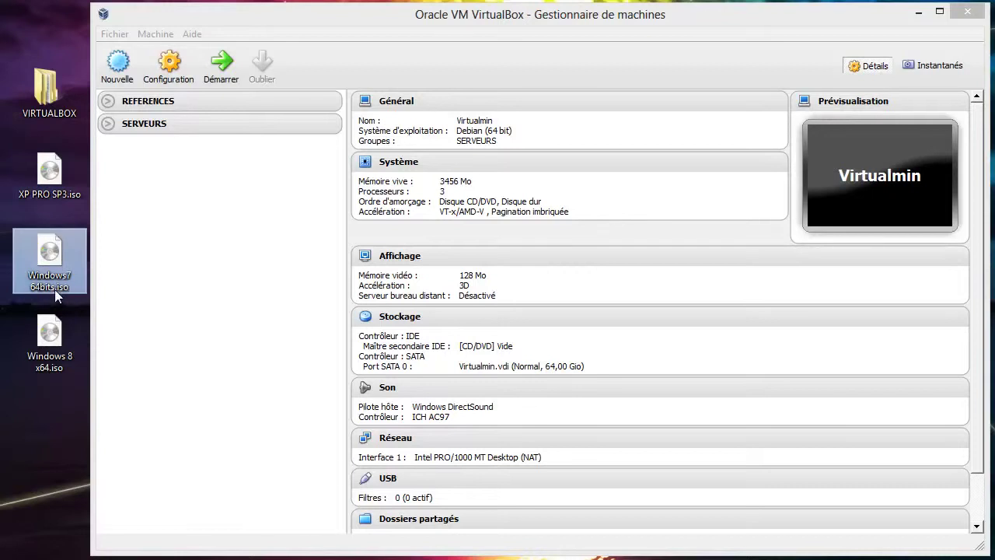
{"action": "left_click", "coordinate": [55, 354]}
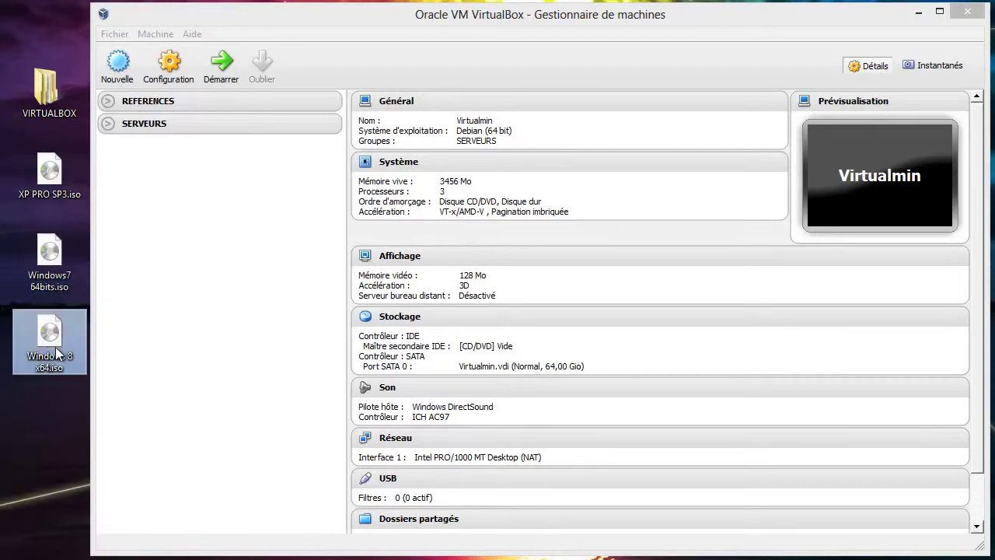
{"action": "left_click", "coordinate": [44, 425]}
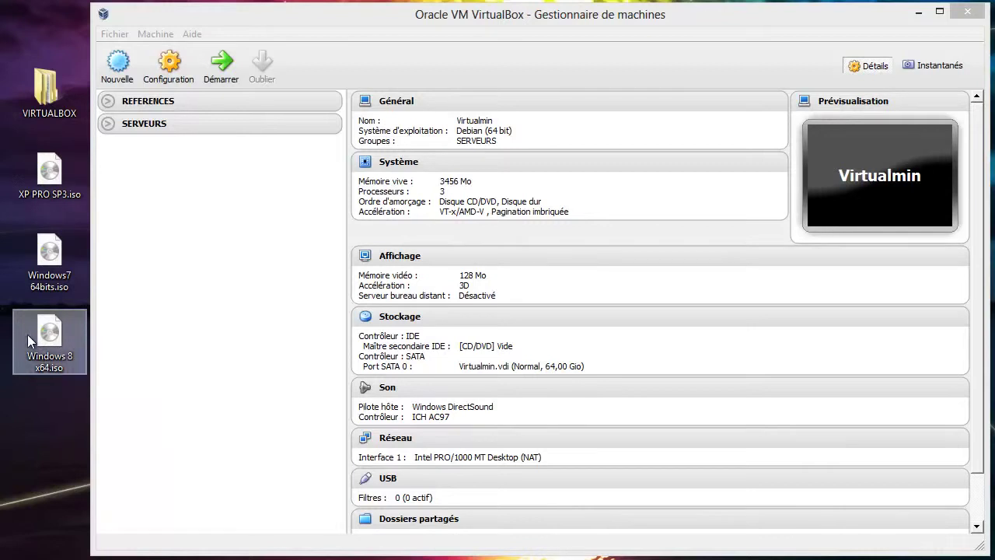
{"action": "mouse_move", "coordinate": [49, 327]}
{"action": "left_mouse_down"}
{"action": "mouse_move", "coordinate": [47, 279]}
{"action": "mouse_move", "coordinate": [44, 327]}
{"action": "left_mouse_up"}
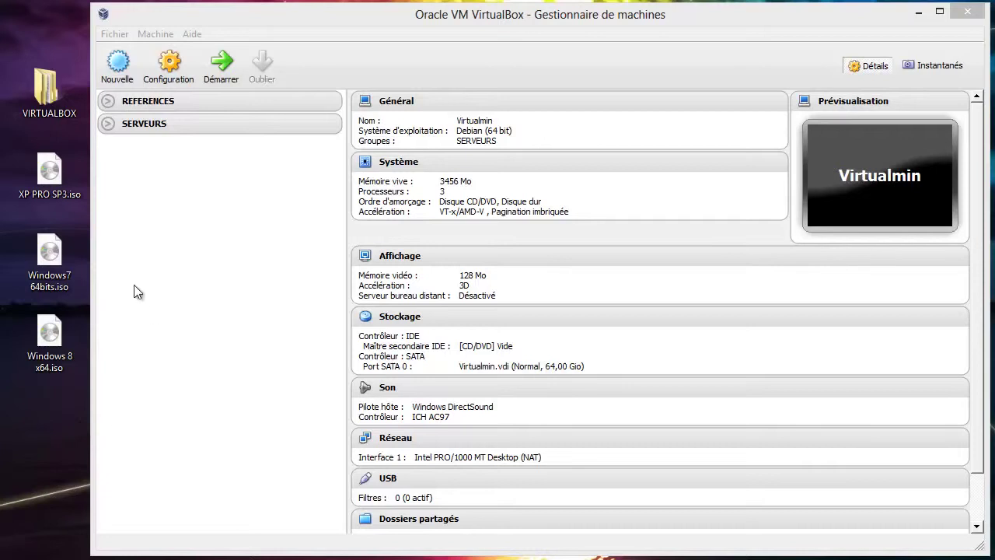
- In the VirtualBox manager, expand and collapse the REFERENCES and SERVEURS groups
{"action": "mouse_move", "coordinate": [179, 120]}
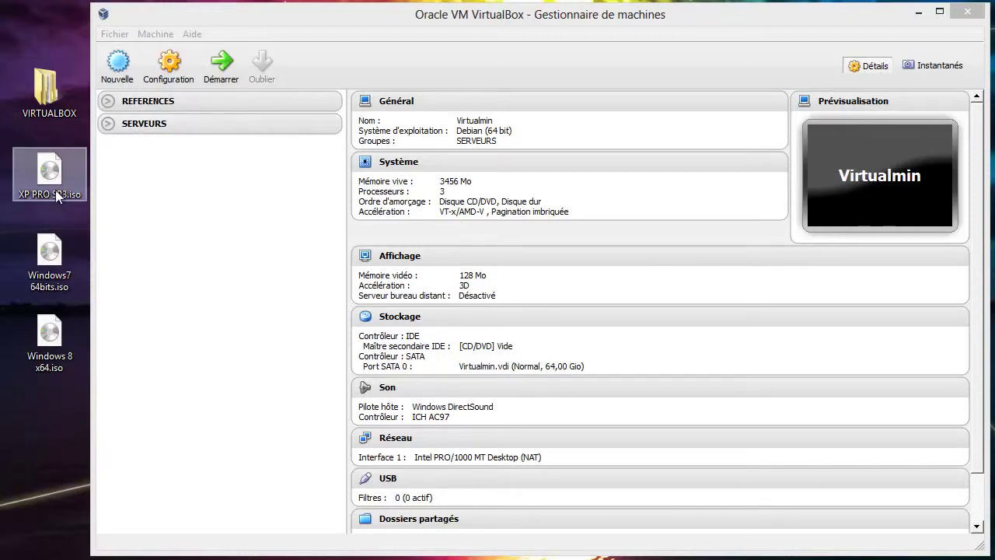
{"action": "mouse_move", "coordinate": [57, 196]}
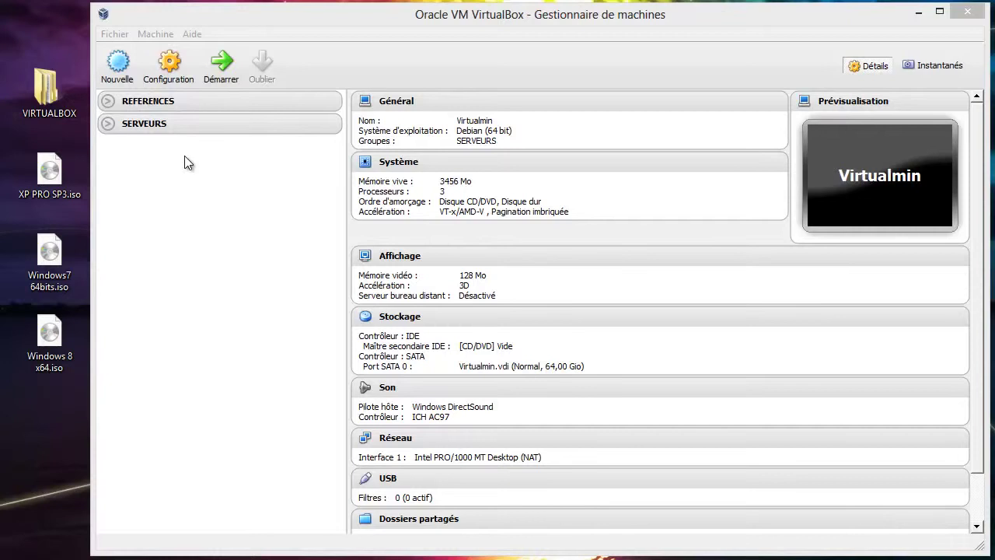
{"action": "left_click", "coordinate": [110, 108]}
{"action": "left_click", "coordinate": [108, 102]}
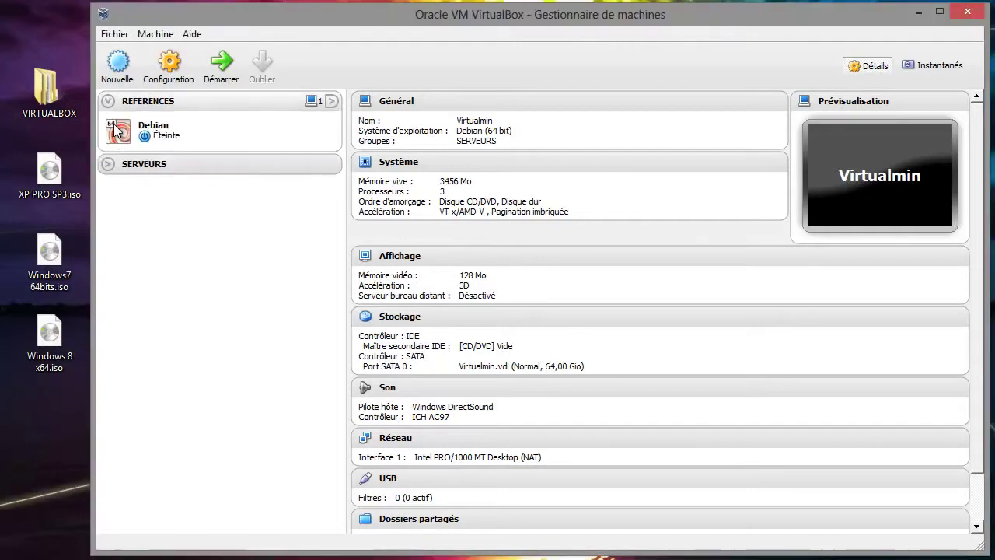
{"action": "left_click", "coordinate": [109, 164]}
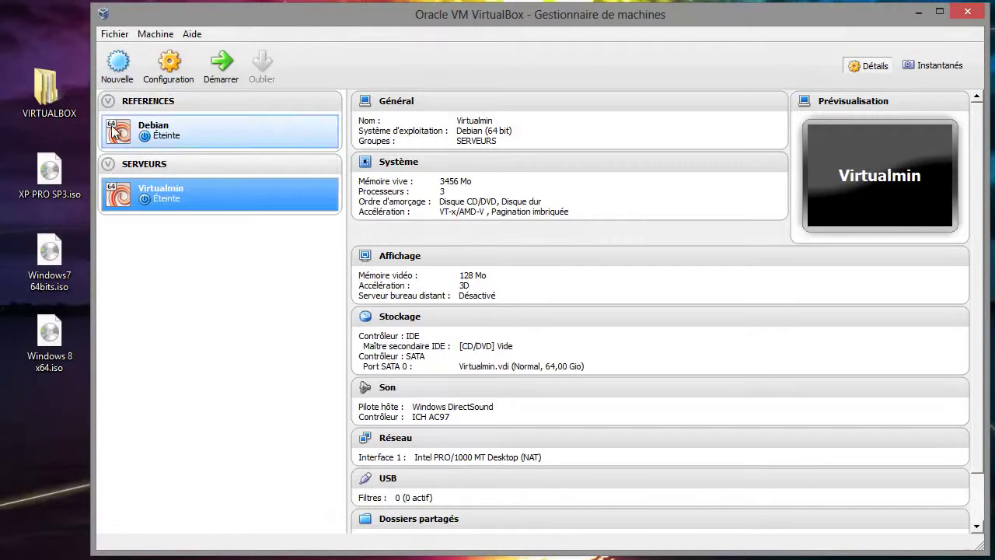
{"action": "left_click", "coordinate": [108, 164]}
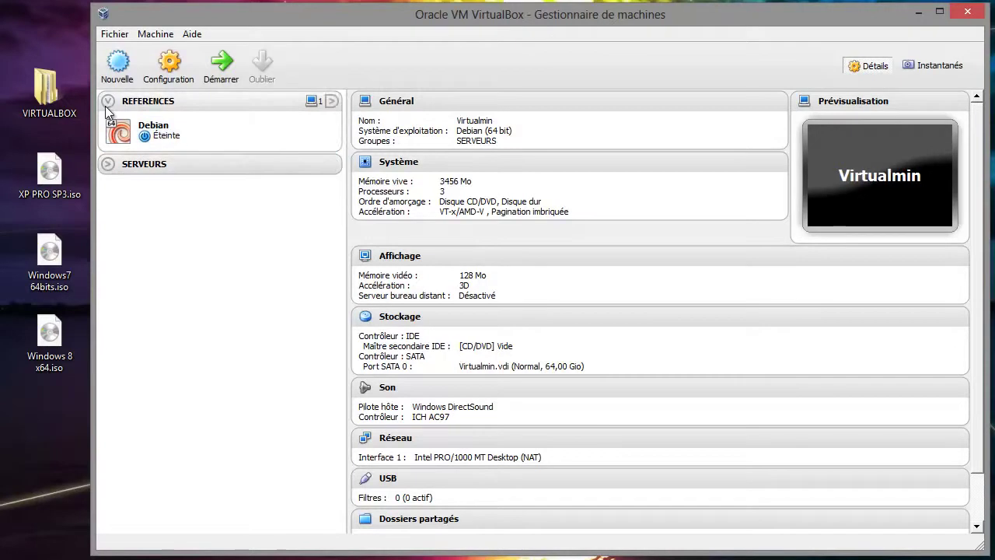
{"action": "left_click", "coordinate": [108, 101]}
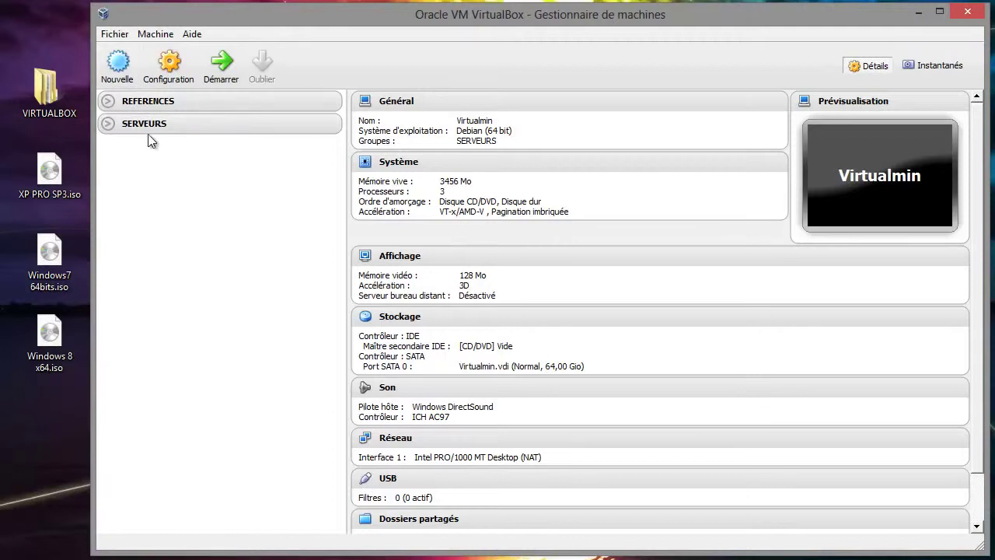
- Start a new machine named Winxp and give it 1540 Mio of memory
{"action": "left_click", "coordinate": [118, 66]}
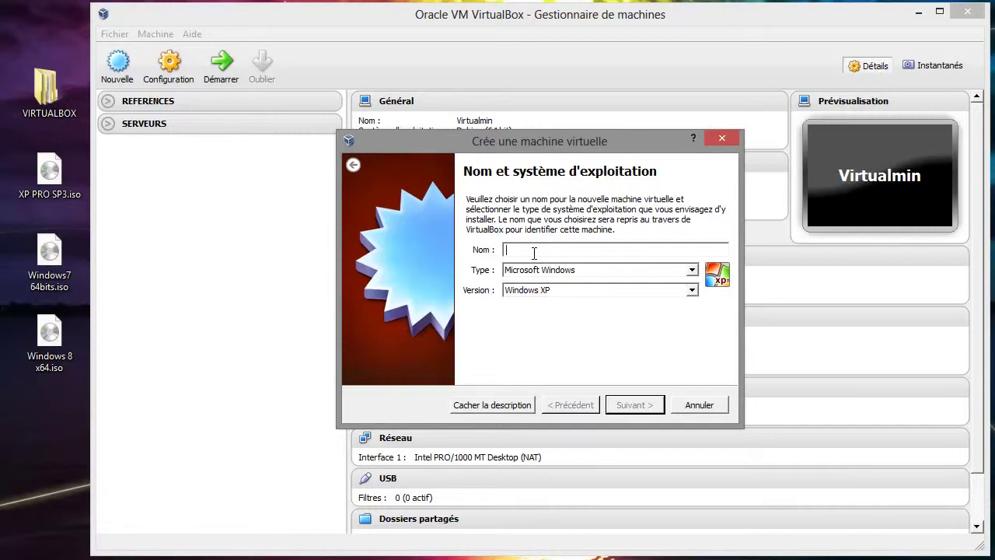
{"action": "type", "text": "W"}
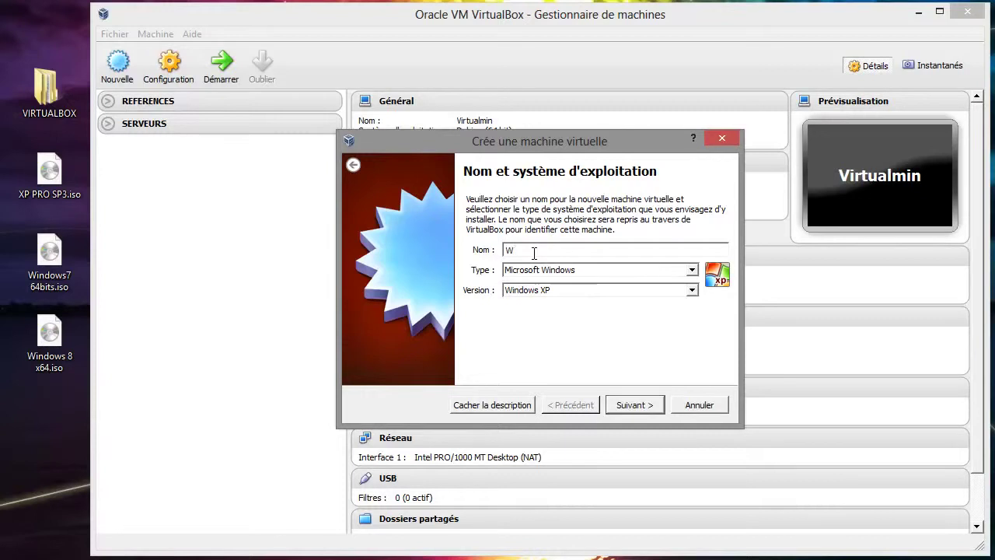
{"action": "type", "text": "inxp"}
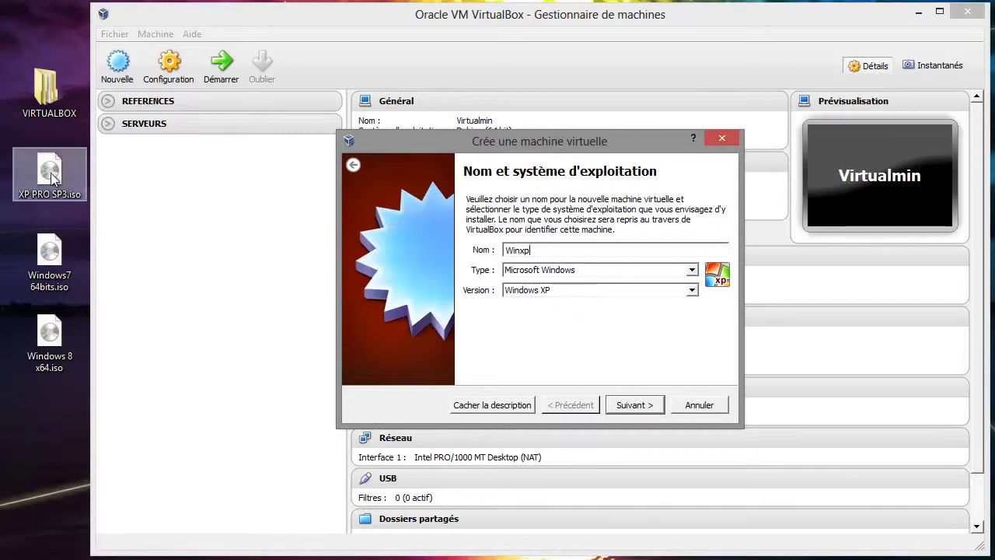
{"action": "left_click", "coordinate": [639, 408]}
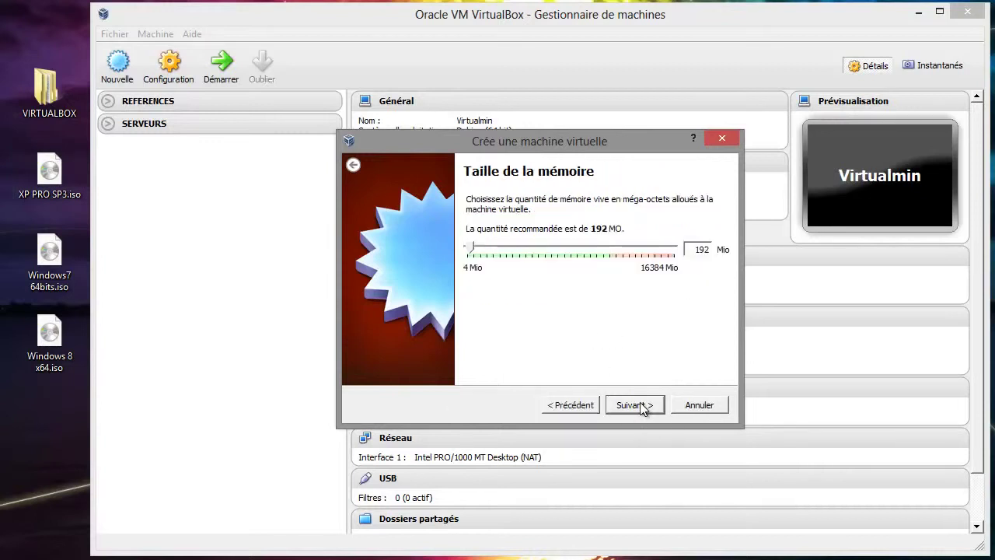
{"action": "left_click", "coordinate": [521, 254]}
{"action": "left_click", "coordinate": [522, 255]}
{"action": "left_click_drag", "start_coordinate": [484, 245], "coordinate": [489, 247]}
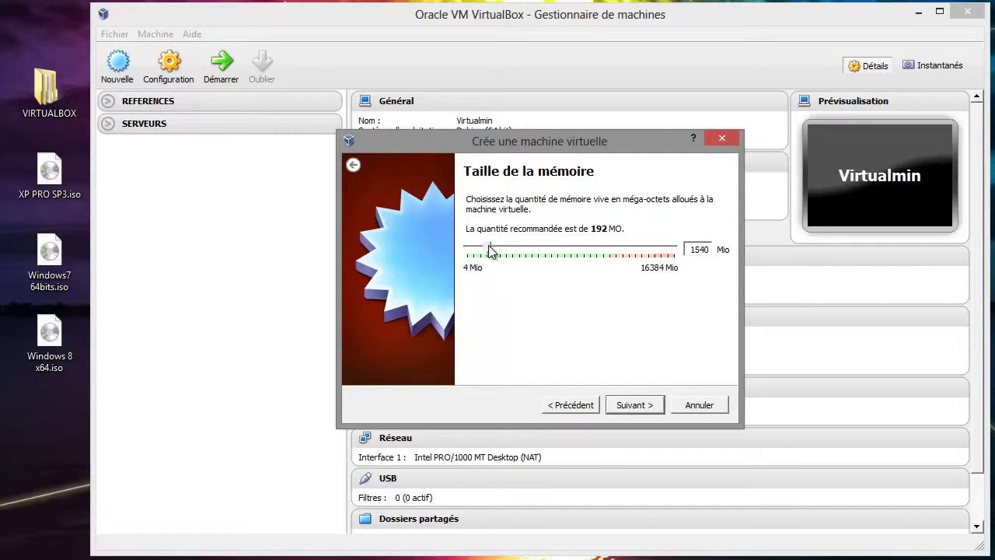
- Create a dynamically allocated 20,00 Gio VDI disk to finish the Winxp machine
{"action": "left_click", "coordinate": [638, 405]}
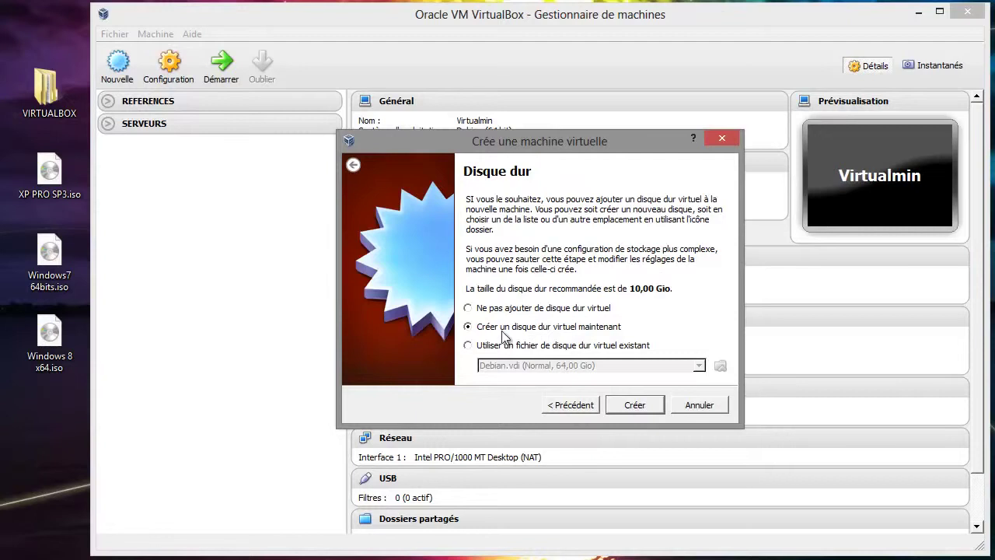
{"action": "left_click", "coordinate": [637, 405]}
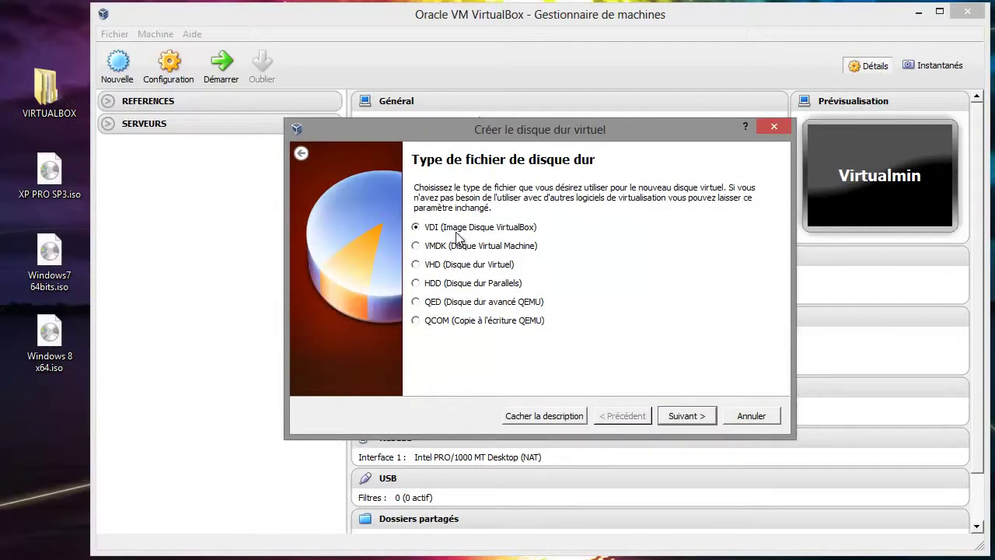
{"action": "left_click", "coordinate": [680, 417]}
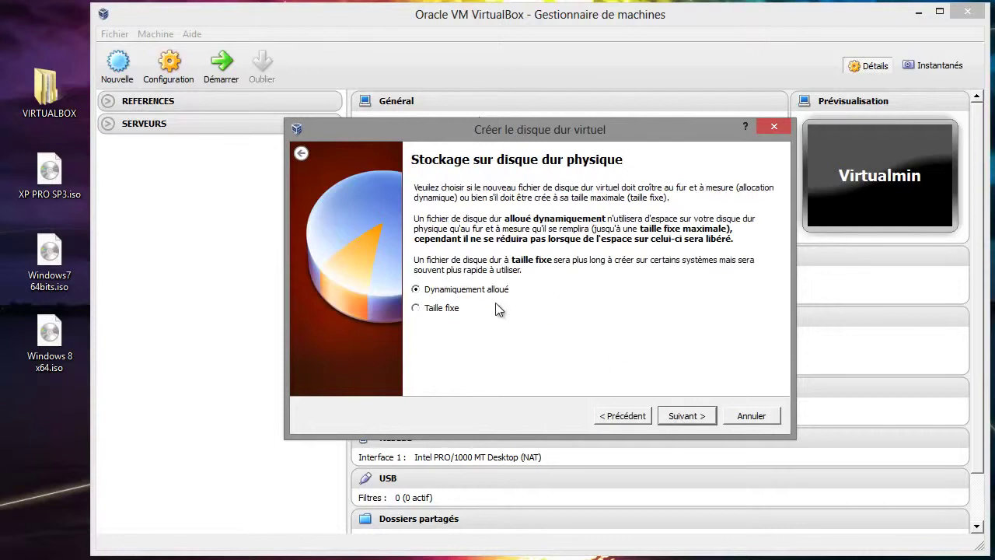
{"action": "left_click", "coordinate": [687, 417]}
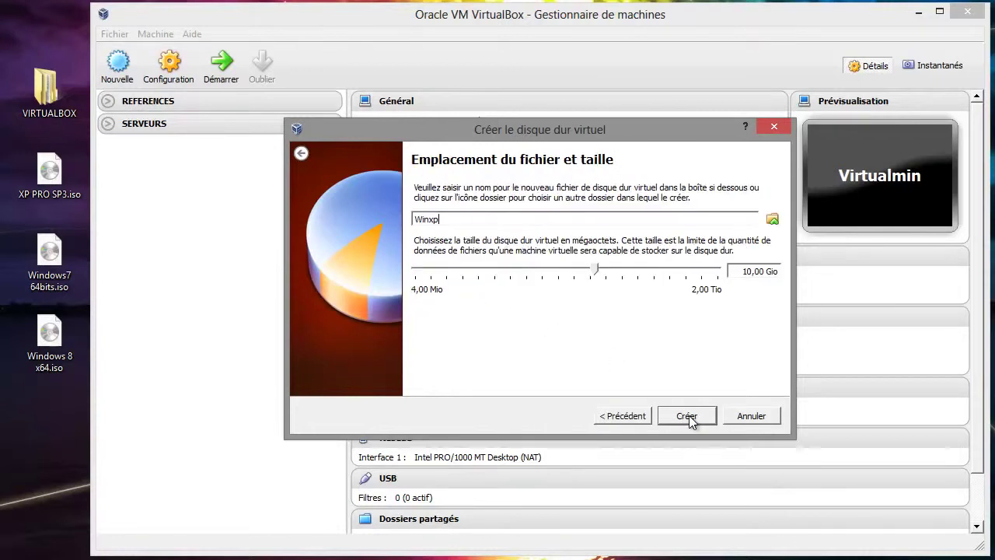
{"action": "left_click", "coordinate": [615, 270]}
{"action": "left_click", "coordinate": [687, 415]}
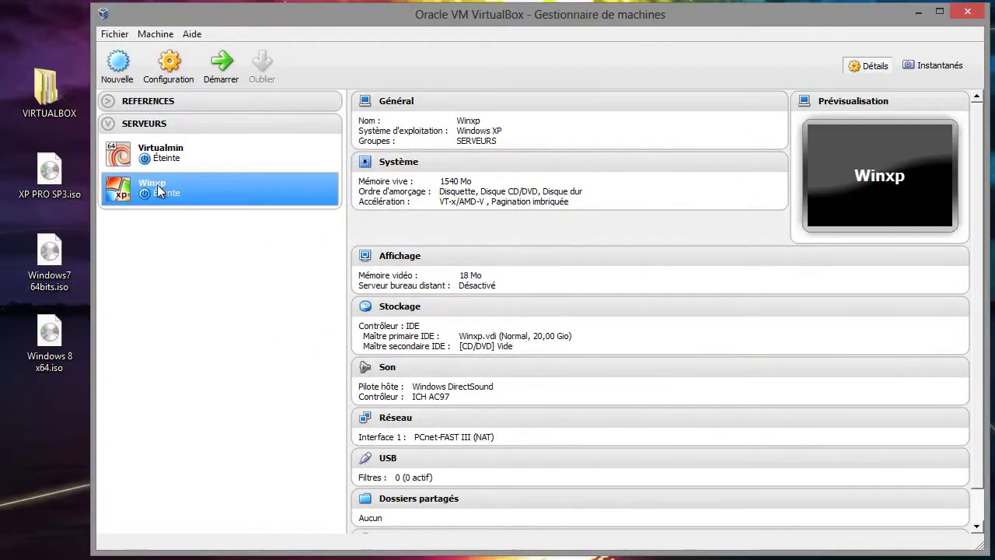
- Put Winxp into a new group and rename that group to SYSTEME
{"action": "mouse_move", "coordinate": [147, 131]}
{"action": "right_click", "coordinate": [220, 189]}
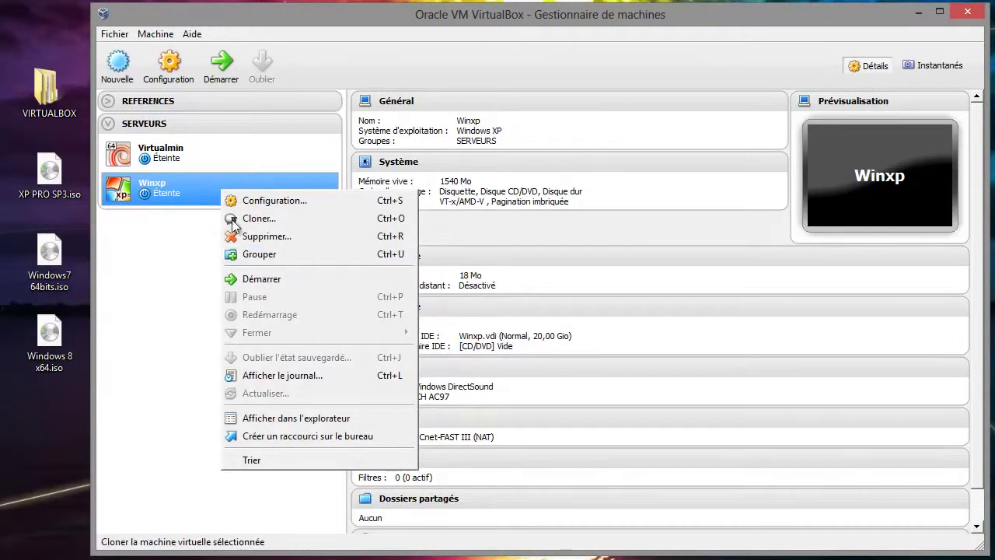
{"action": "left_click", "coordinate": [261, 256]}
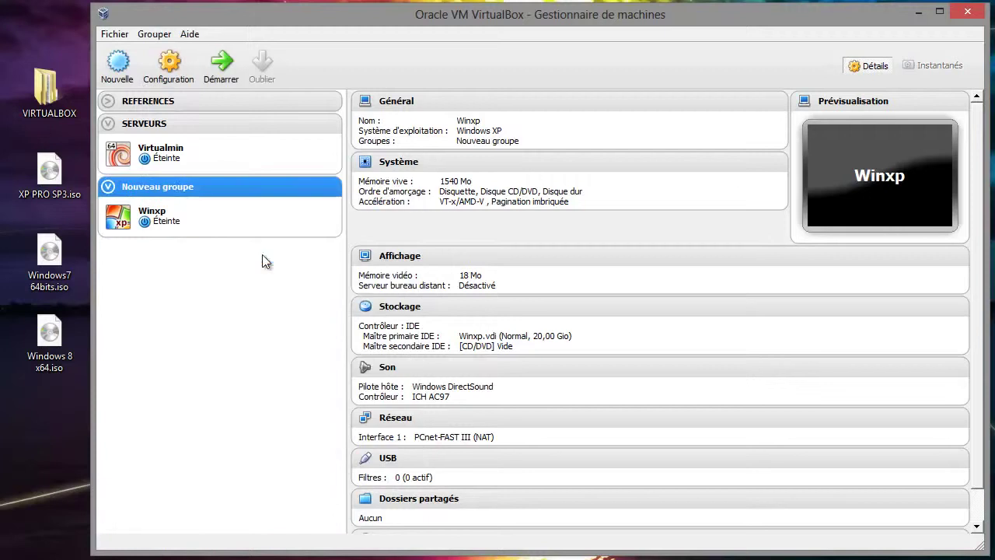
{"action": "left_click", "coordinate": [166, 185]}
{"action": "right_click", "coordinate": [166, 185]}
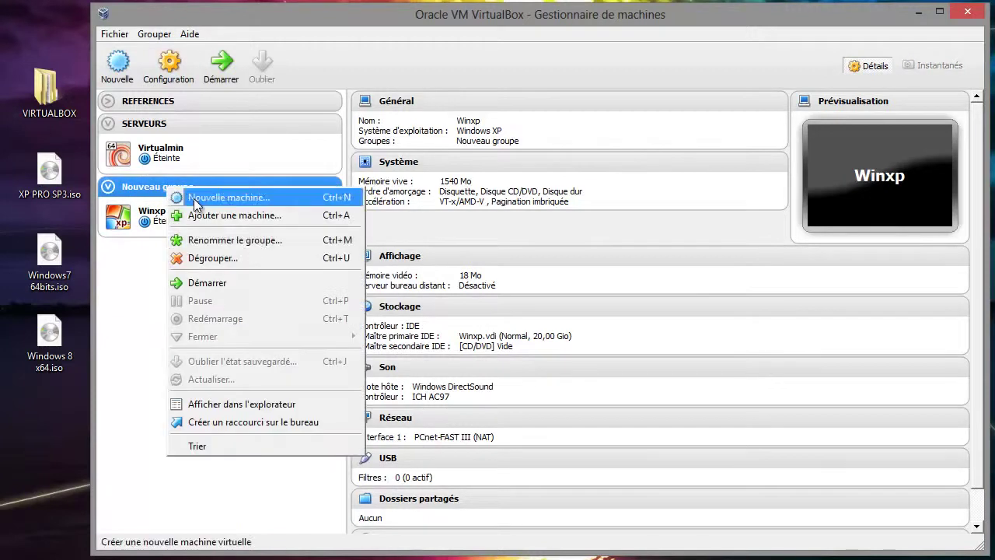
{"action": "left_click", "coordinate": [240, 243]}
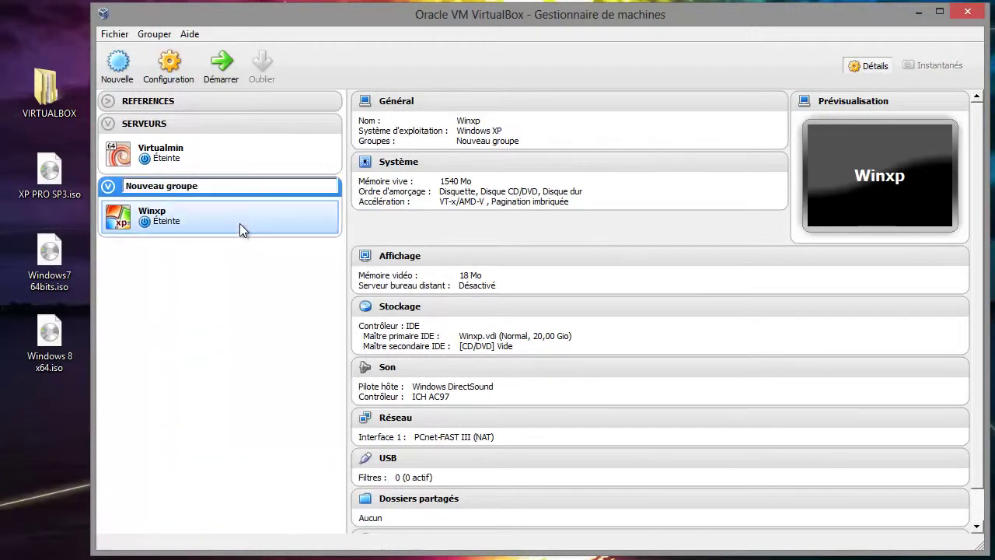
{"action": "key", "text": "ctrl+a"}
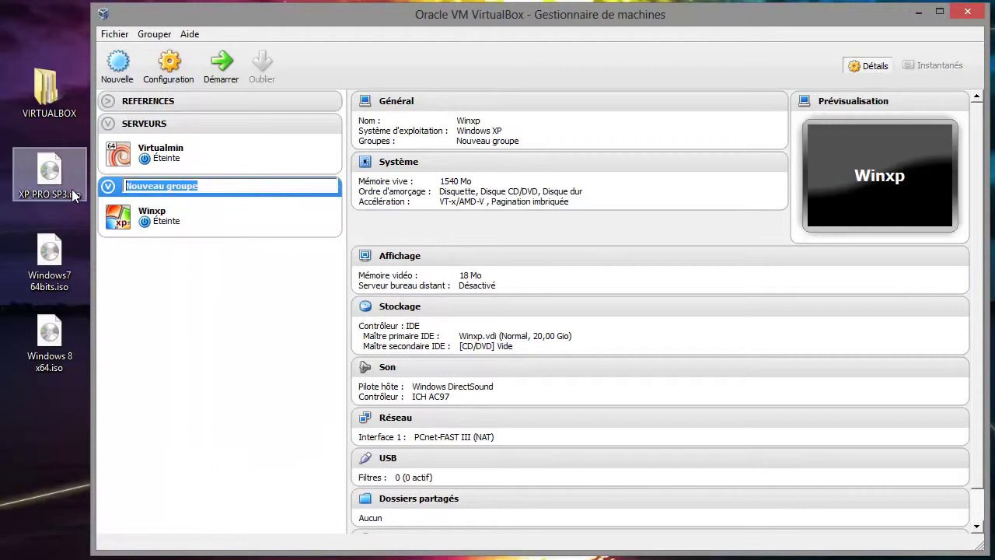
{"action": "type", "text": "S"}
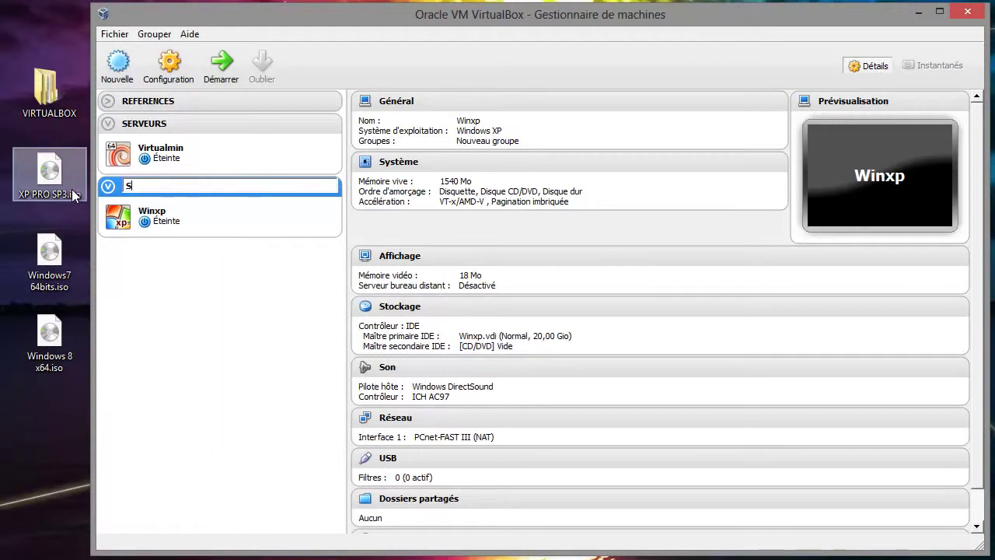
{"action": "type", "text": "YSTEME"}
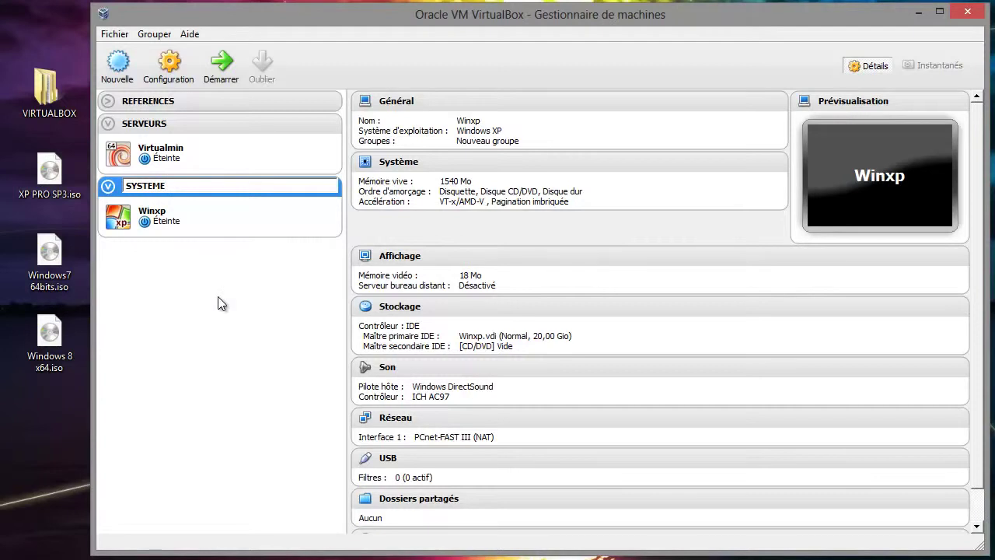
{"action": "key", "text": "Return"}
{"action": "left_click", "coordinate": [193, 221]}
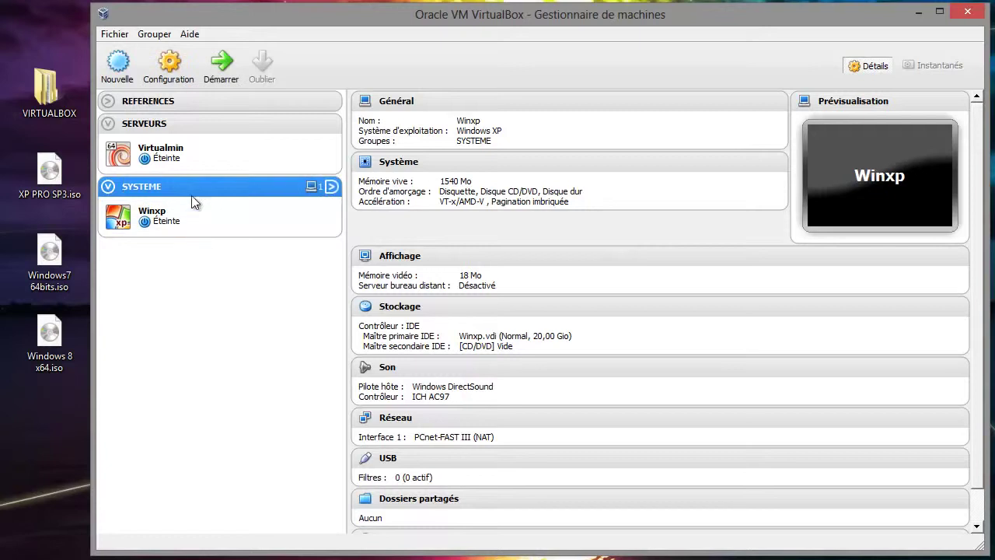
{"action": "left_click", "coordinate": [197, 212]}
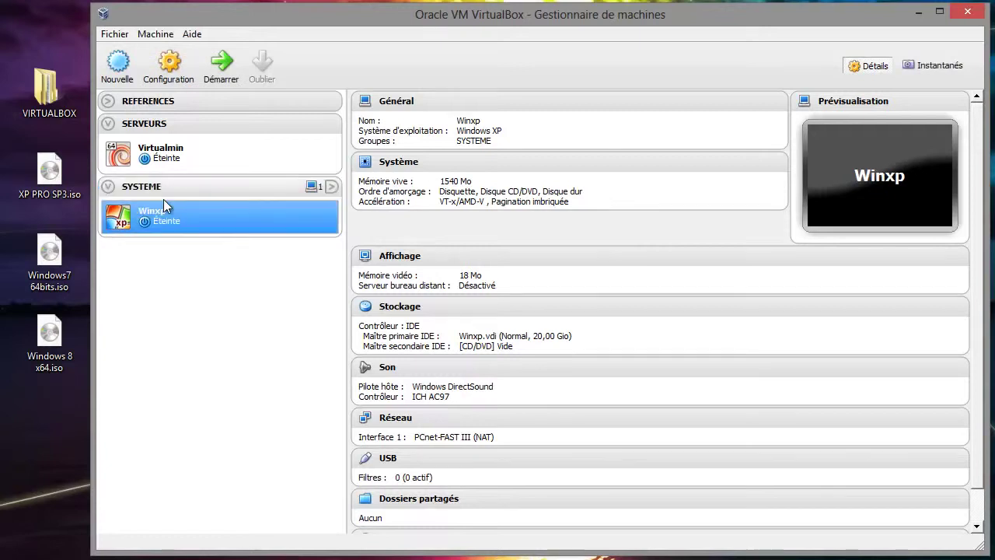
- Start a new machine named Win7 with Windows 7 (64 bit) and 2048 MB of memory
{"action": "left_click", "coordinate": [118, 62]}
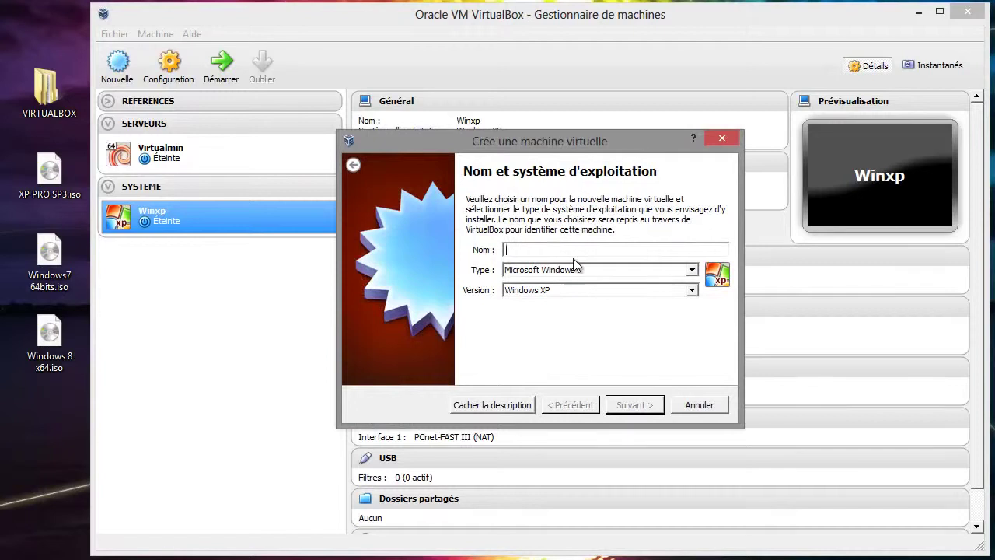
{"action": "type", "text": "WIn"}
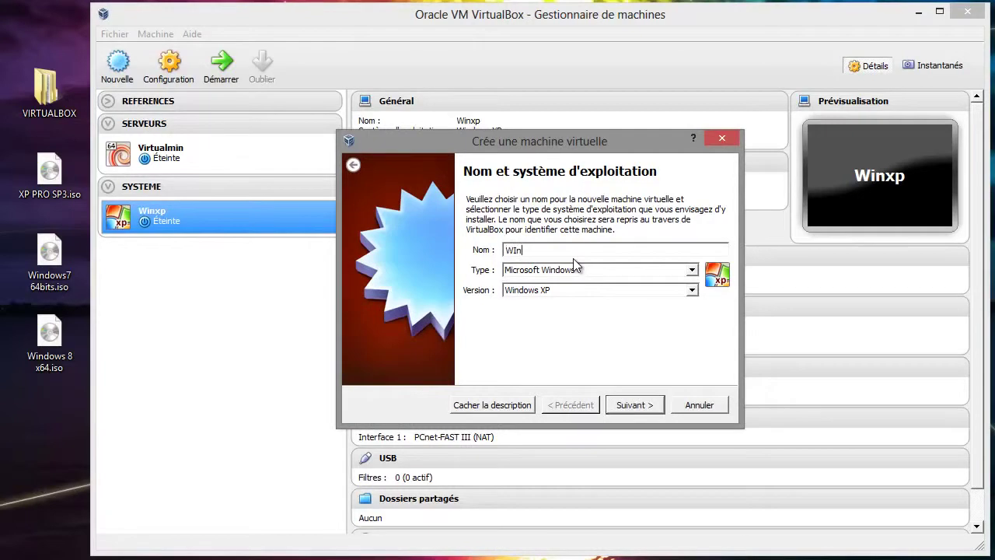
{"action": "type", "text": "7"}
{"action": "left_click", "coordinate": [599, 289]}
{"action": "scroll", "coordinate": [595, 322], "scroll_direction": "down", "scroll_amount": 2}
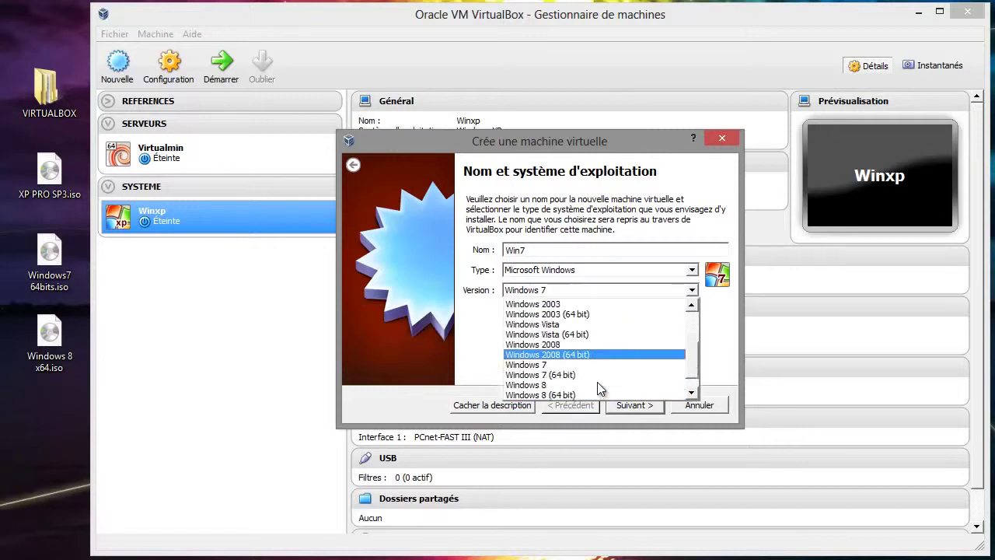
{"action": "left_click", "coordinate": [584, 375]}
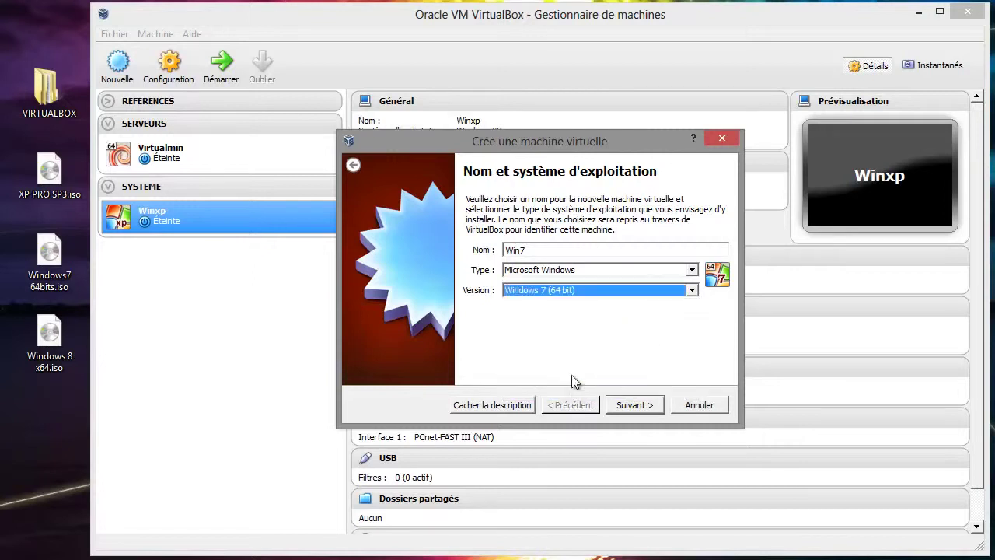
{"action": "left_click", "coordinate": [647, 409]}
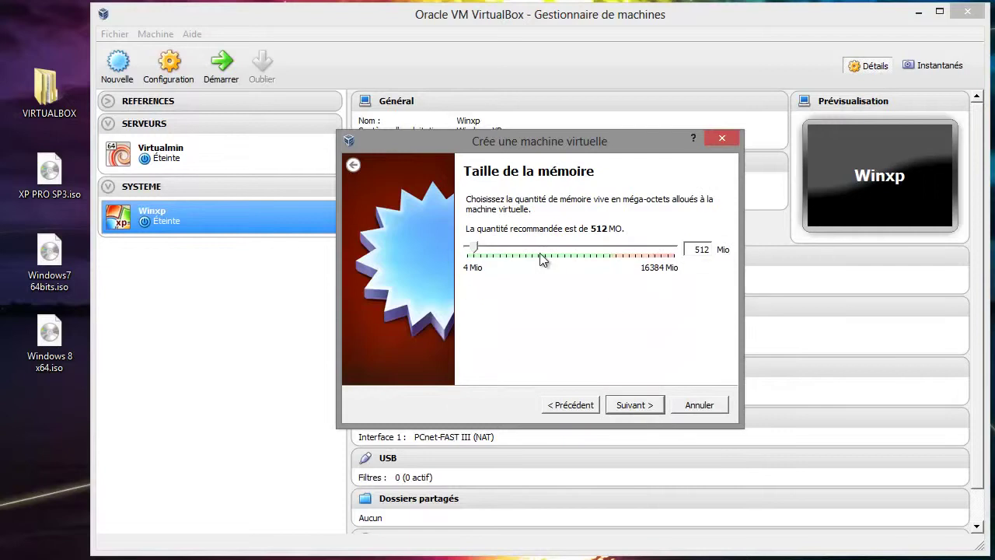
{"action": "left_click", "coordinate": [510, 249]}
{"action": "left_click", "coordinate": [647, 408]}
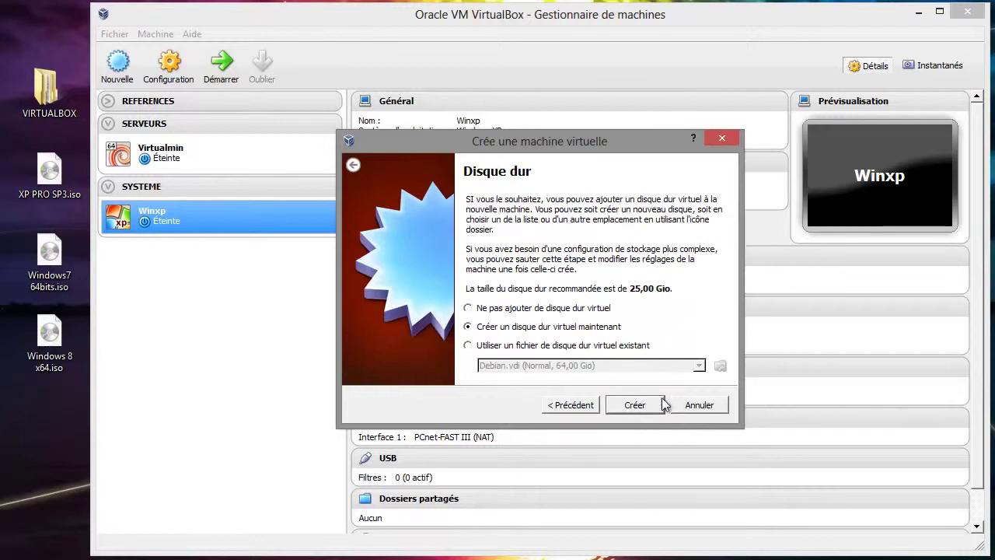
- Create a dynamically allocated 25 GB VDI disk to finish Win7
{"action": "left_click", "coordinate": [643, 406]}
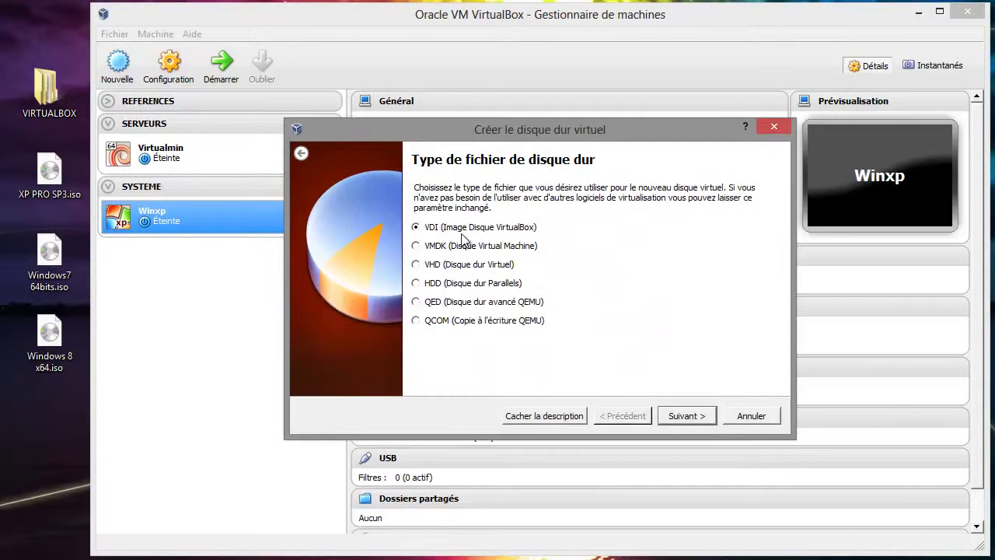
{"action": "left_click", "coordinate": [699, 421]}
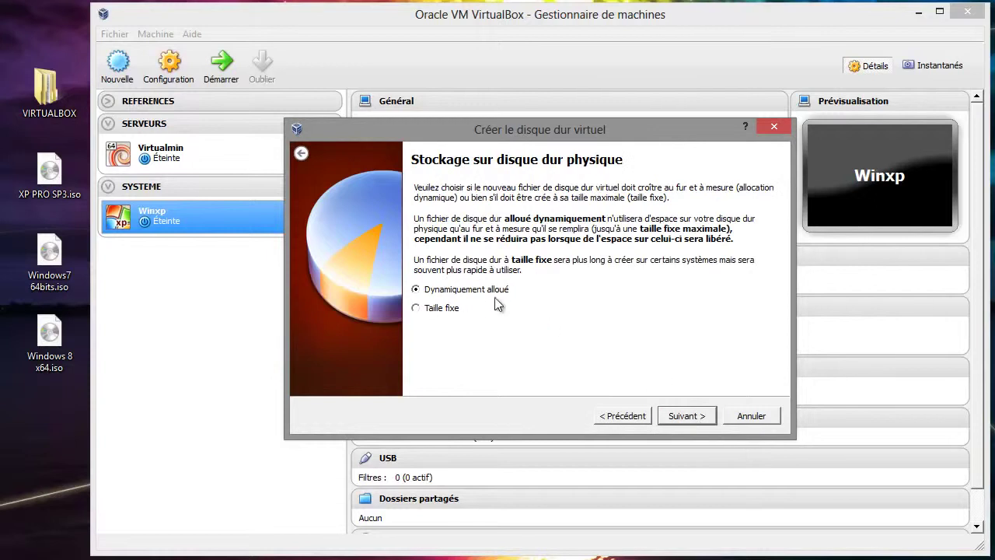
{"action": "left_click", "coordinate": [690, 415]}
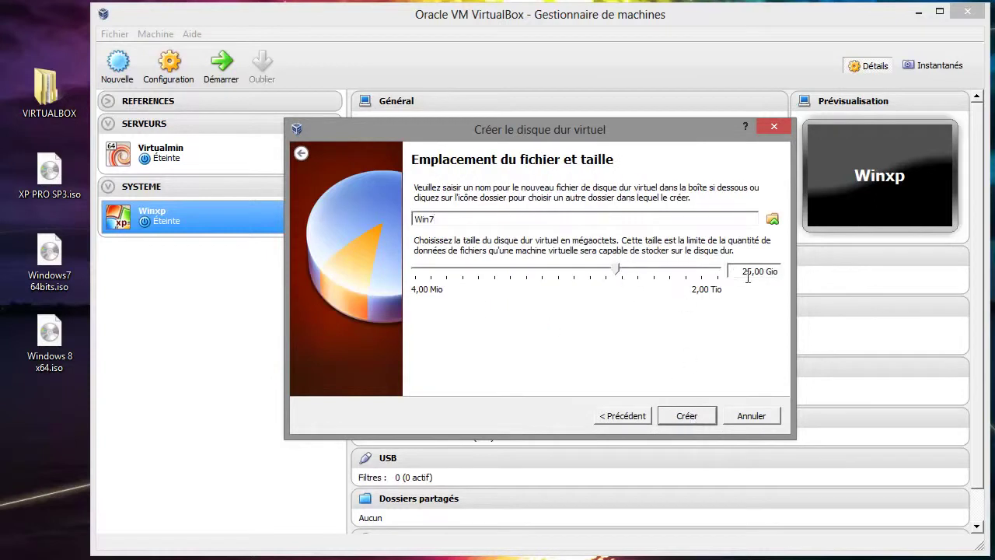
{"action": "mouse_move", "coordinate": [745, 271]}
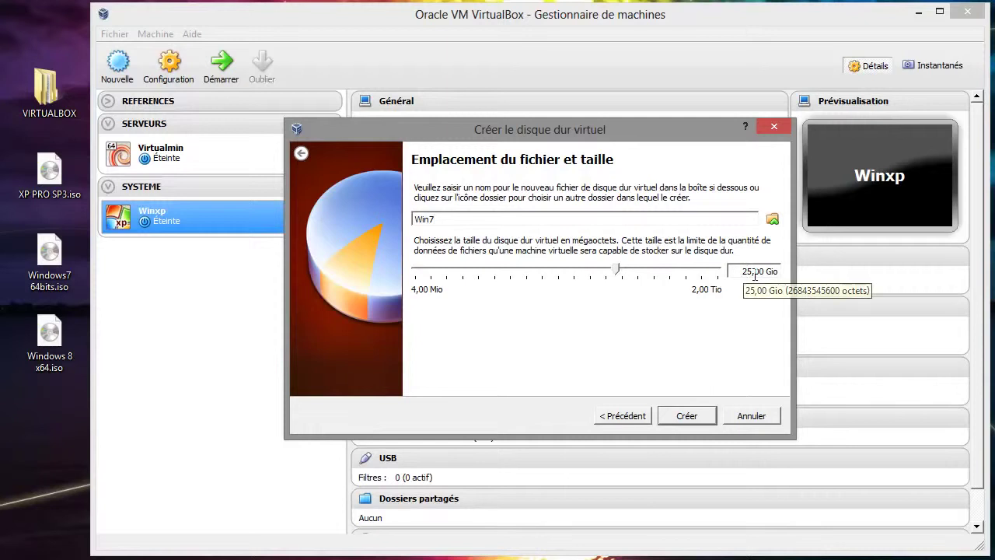
{"action": "left_click", "coordinate": [689, 417]}
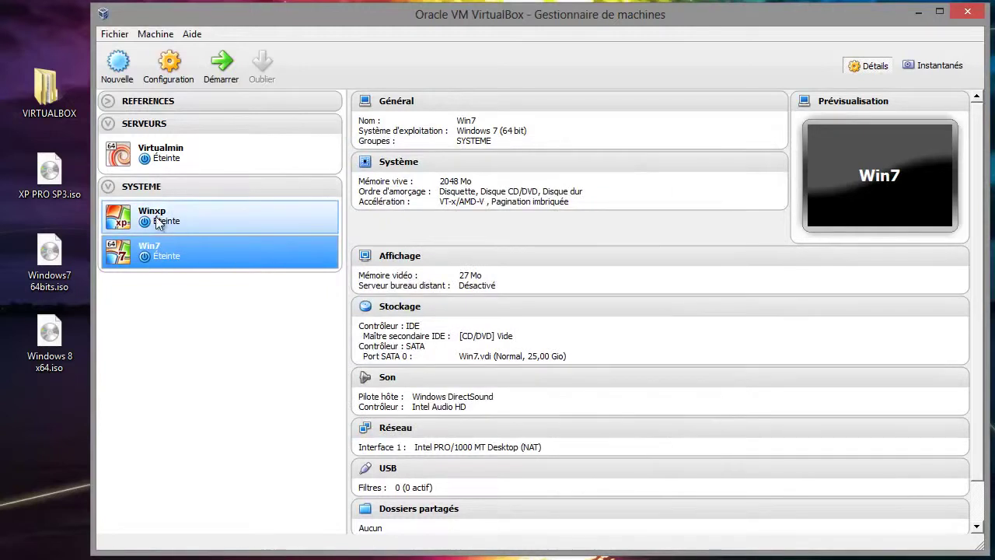
- Start a new machine named Win8 with Windows 8 (64 bit), keeping 2048 MB of memory
{"action": "left_click", "coordinate": [120, 74]}
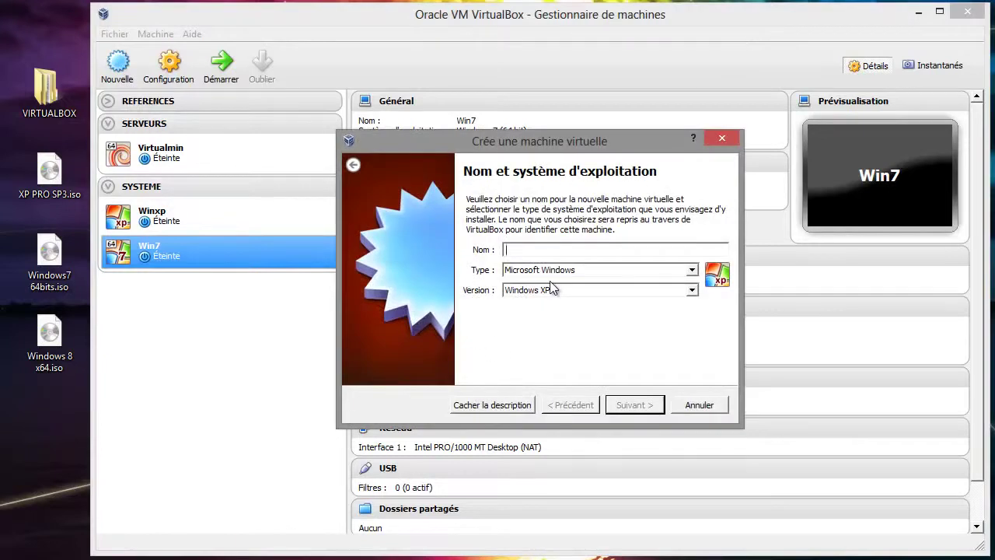
{"action": "type", "text": "Win8"}
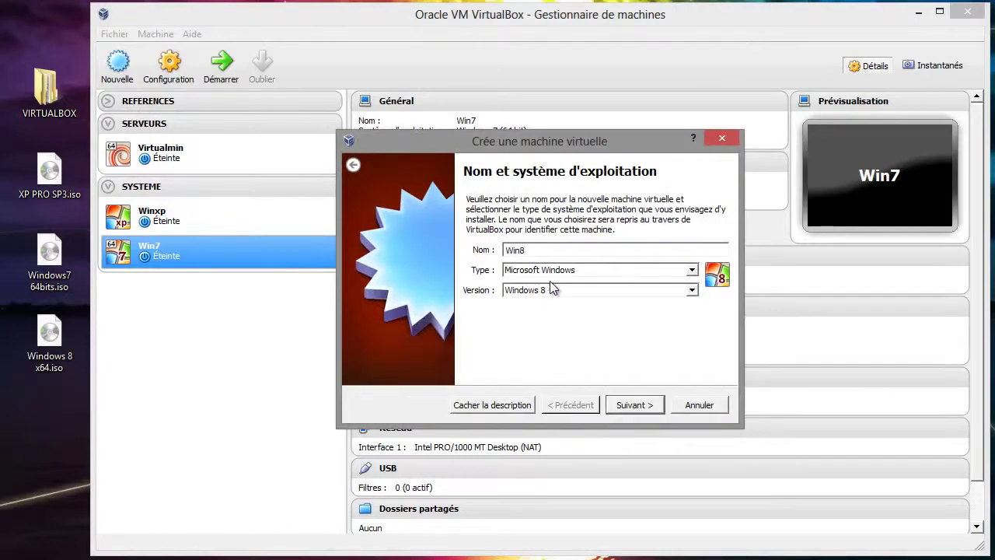
{"action": "left_click", "coordinate": [605, 291]}
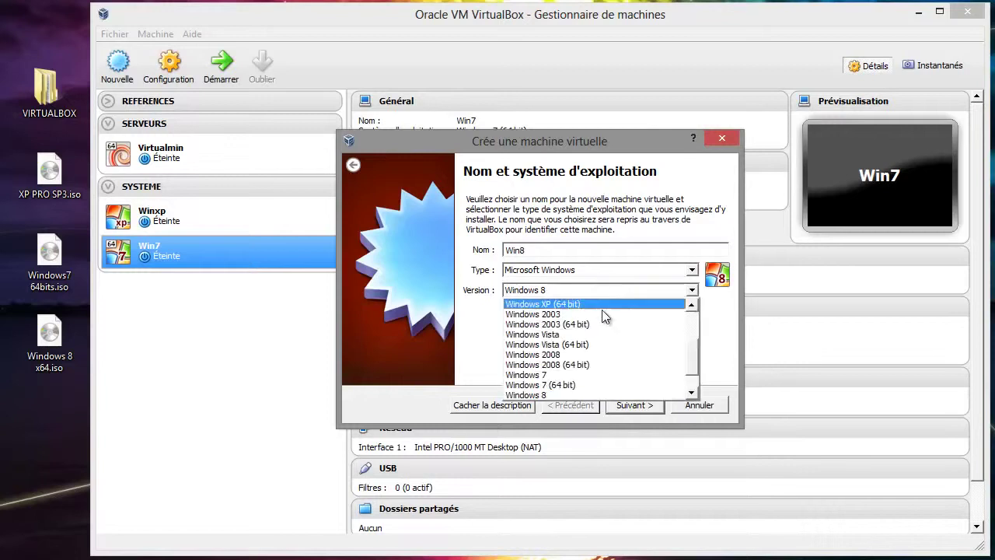
{"action": "left_click", "coordinate": [564, 374]}
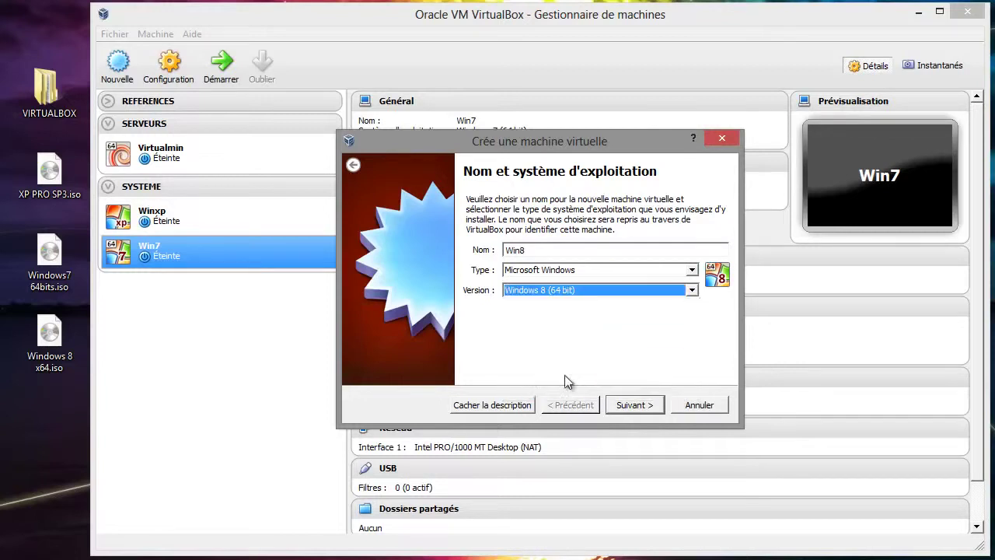
{"action": "left_click", "coordinate": [633, 405]}
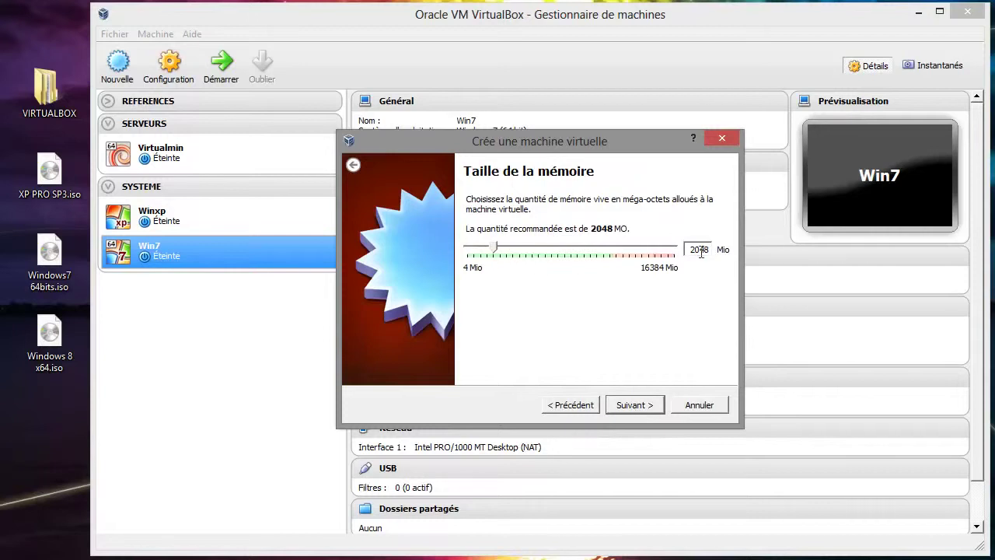
{"action": "left_click", "coordinate": [638, 405]}
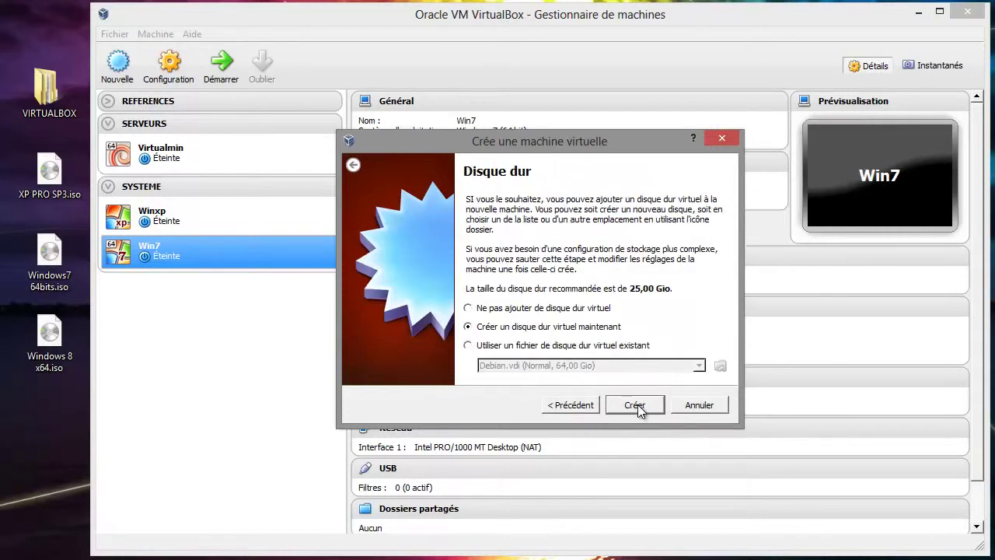
- Create a dynamically allocated 25 GB VDI disk to finish Win8
{"action": "left_click", "coordinate": [637, 404]}
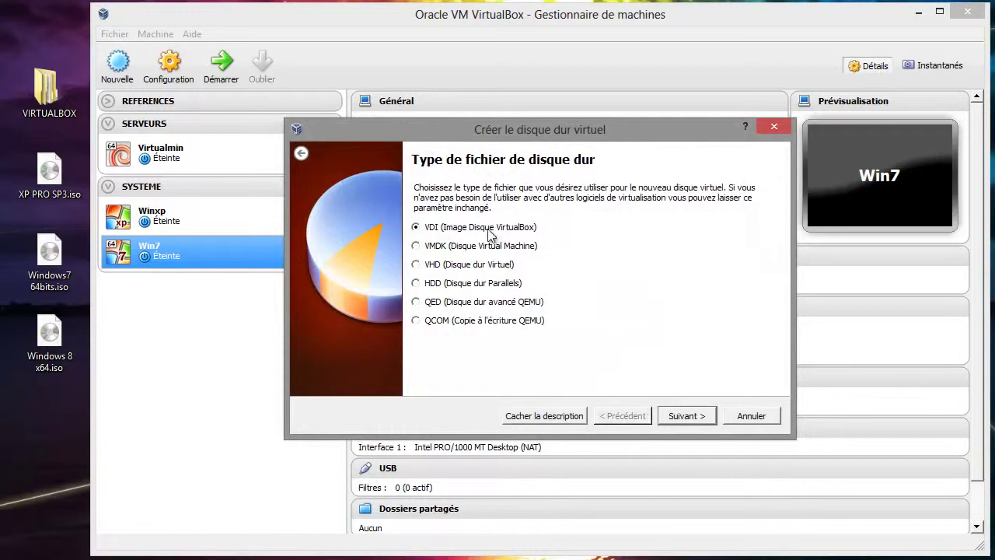
{"action": "left_click", "coordinate": [678, 413]}
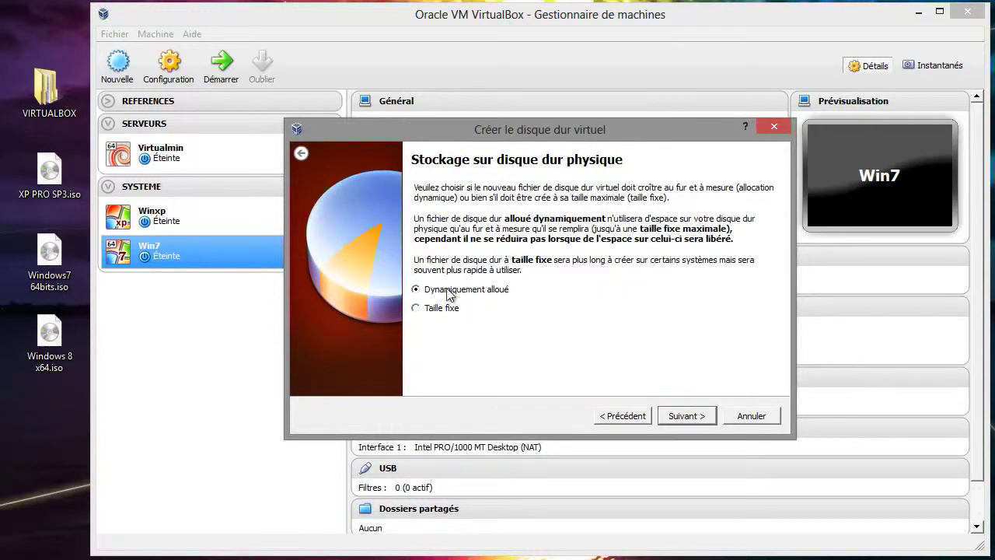
{"action": "left_click", "coordinate": [683, 416]}
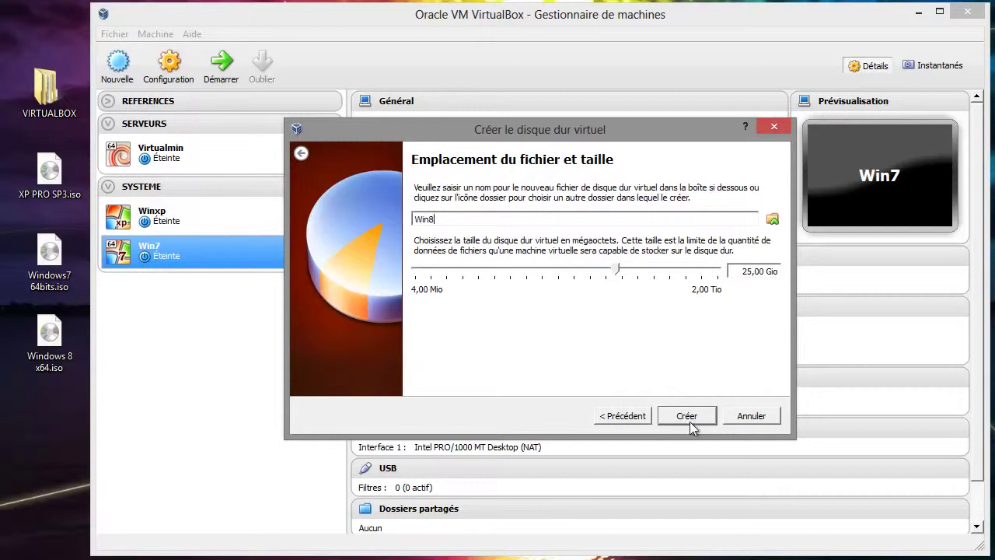
{"action": "left_click", "coordinate": [686, 416]}
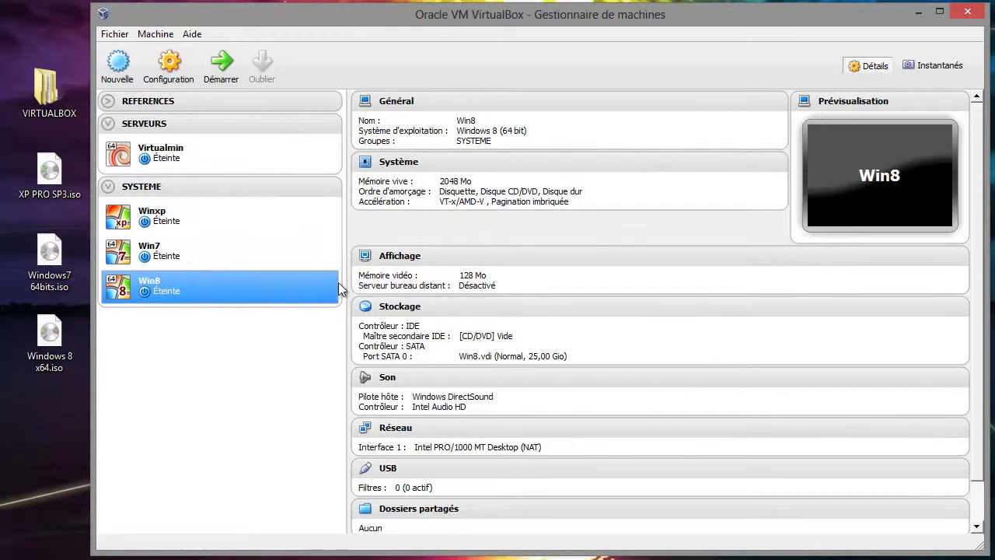
- Give Winxp 128 Mo video memory with 3D and 2D acceleration, then select its empty CD/DVD drive
{"action": "left_click", "coordinate": [215, 221]}
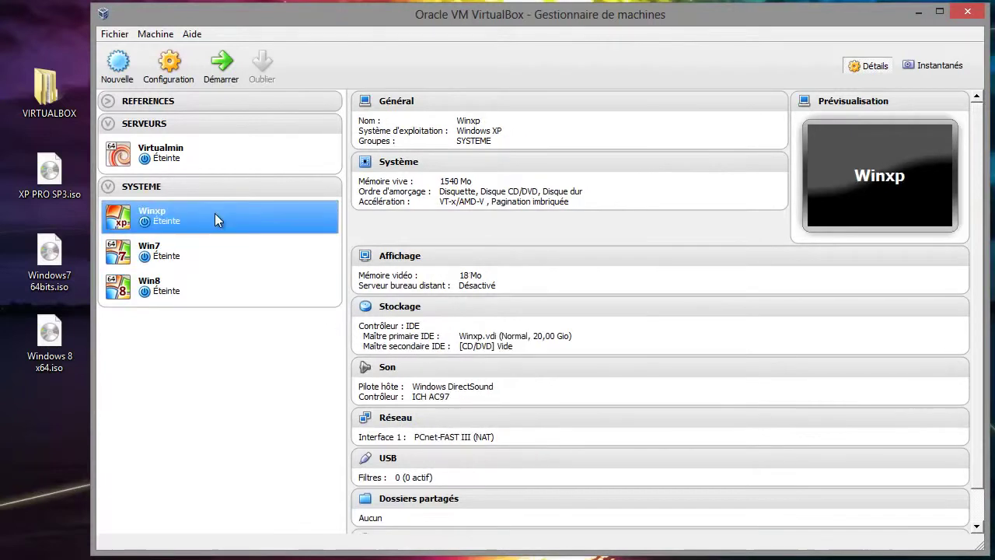
{"action": "left_click", "coordinate": [170, 72]}
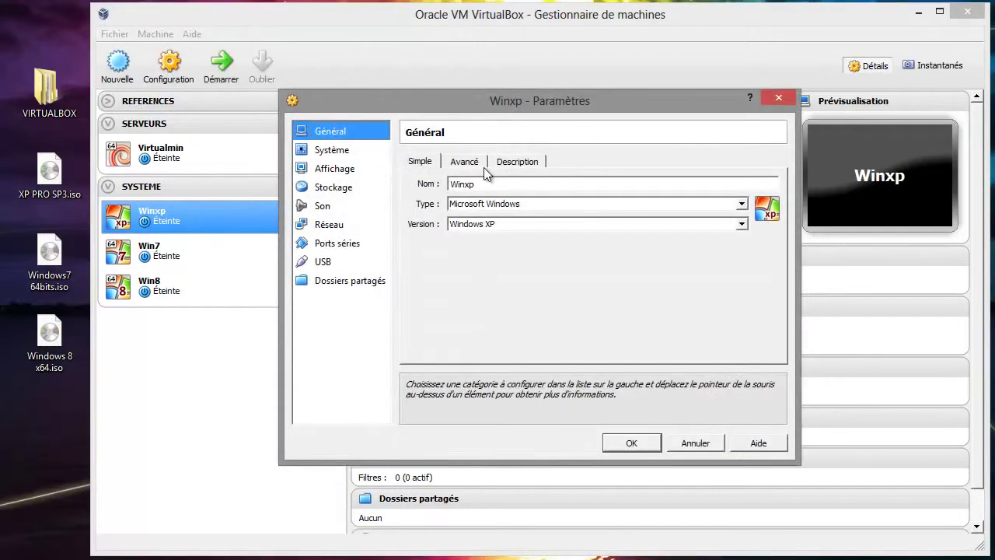
{"action": "left_click", "coordinate": [348, 172]}
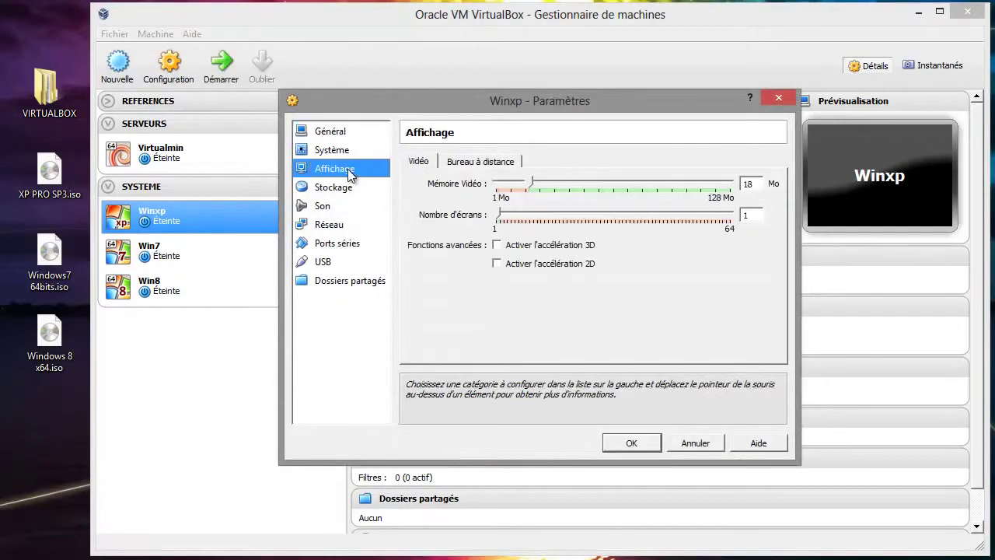
{"action": "left_click", "coordinate": [497, 245]}
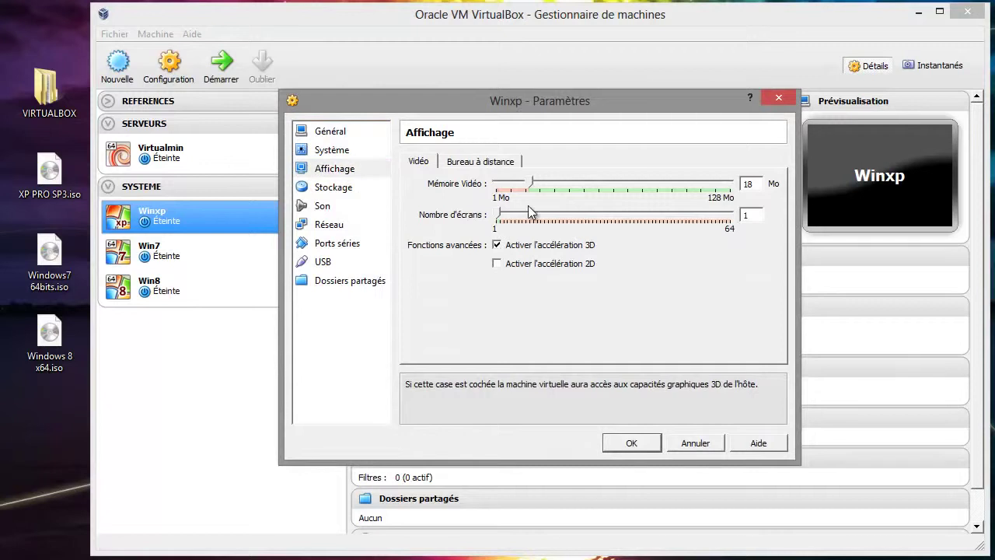
{"action": "left_click", "coordinate": [717, 186]}
{"action": "left_click", "coordinate": [716, 186]}
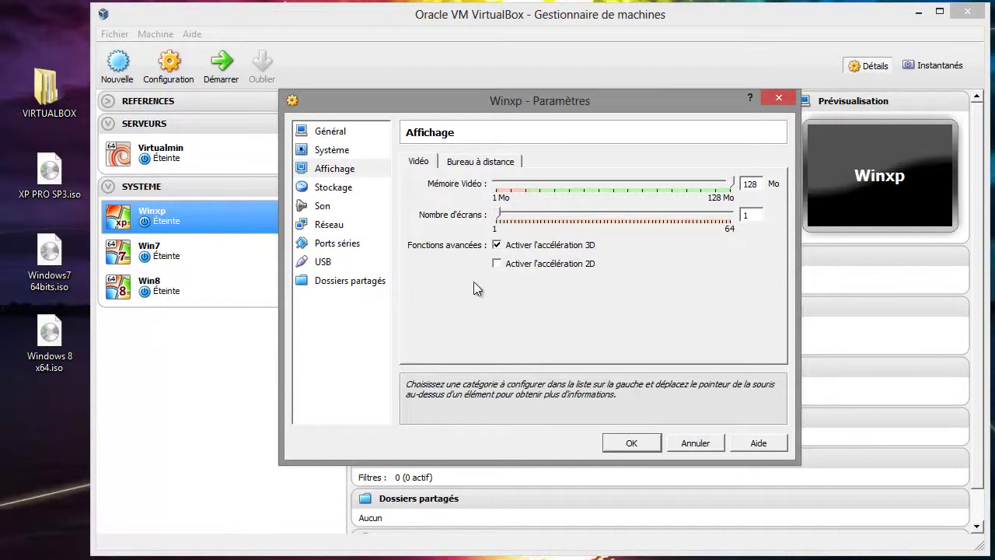
{"action": "left_click", "coordinate": [497, 263]}
{"action": "left_click", "coordinate": [328, 186]}
{"action": "left_click", "coordinate": [441, 217]}
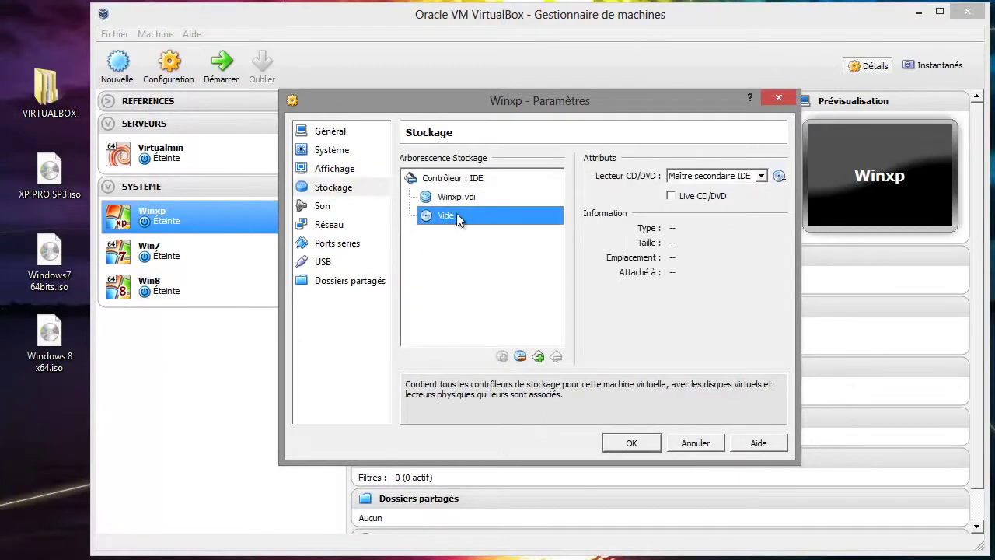
- Insert the XP PRO SP3.iso image from the desktop into Winxp's CD/DVD drive
{"action": "left_click", "coordinate": [779, 176]}
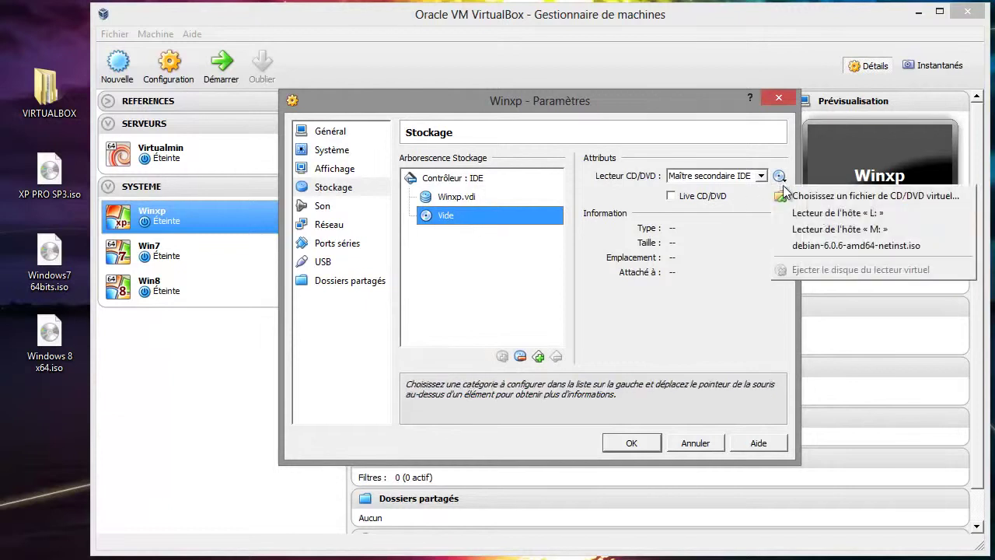
{"action": "left_click", "coordinate": [837, 198]}
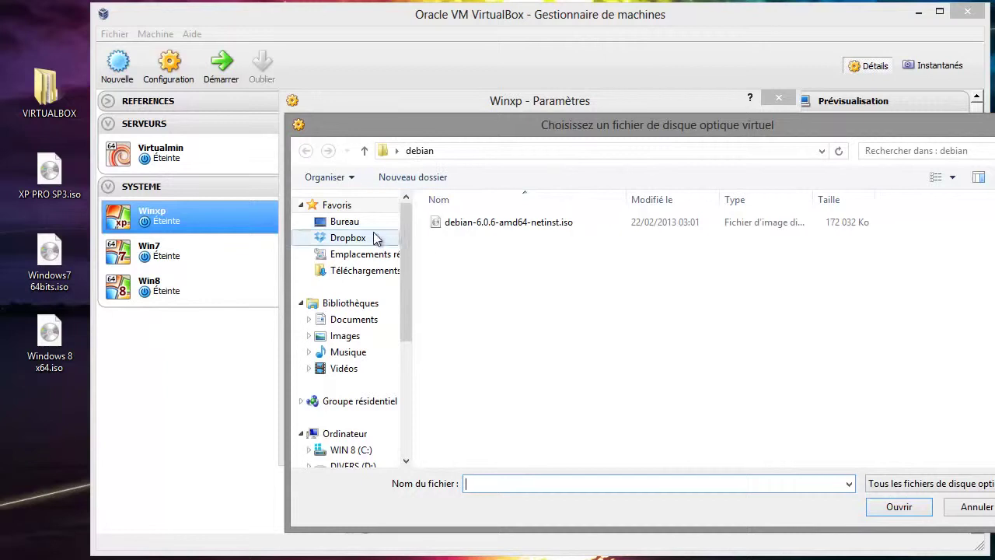
{"action": "left_click", "coordinate": [356, 225]}
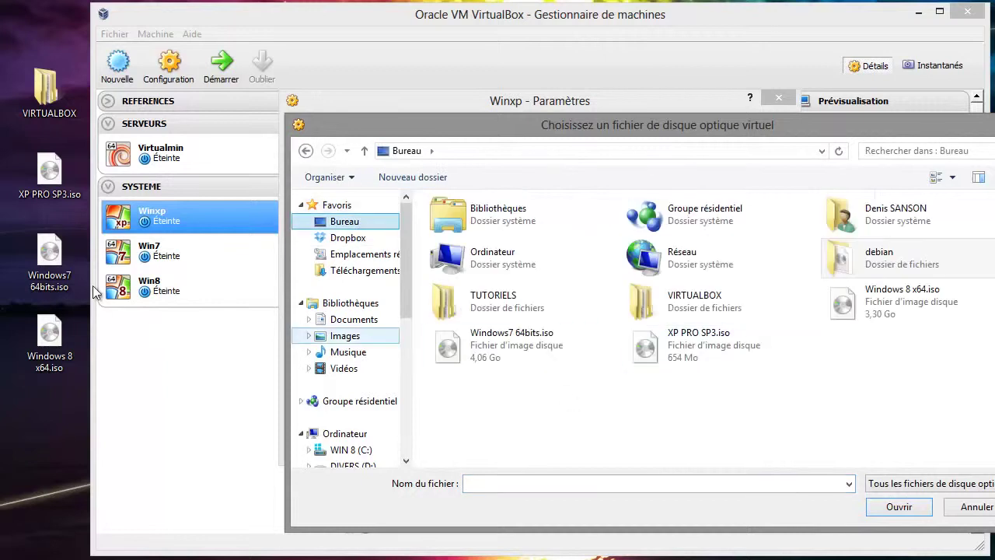
{"action": "left_click", "coordinate": [664, 353]}
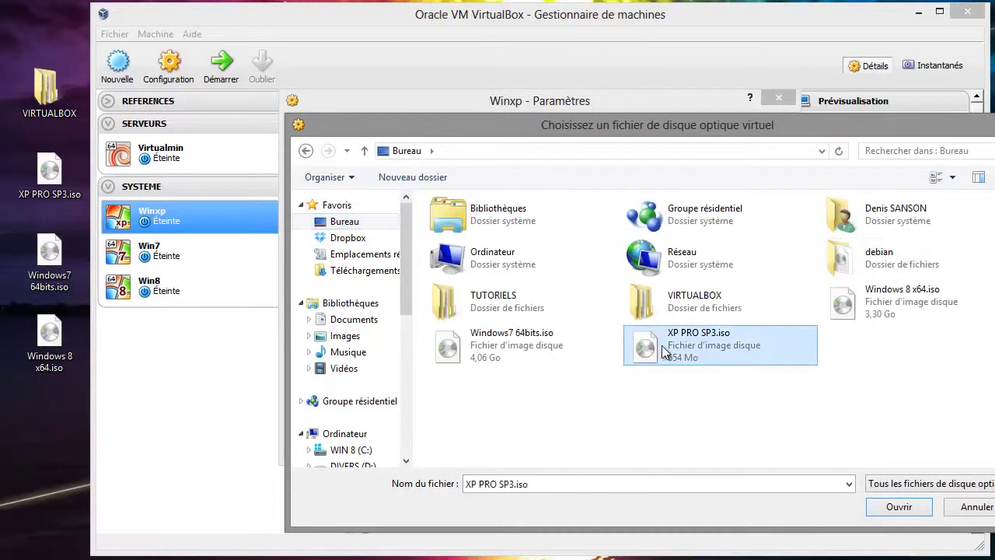
{"action": "left_click", "coordinate": [892, 509]}
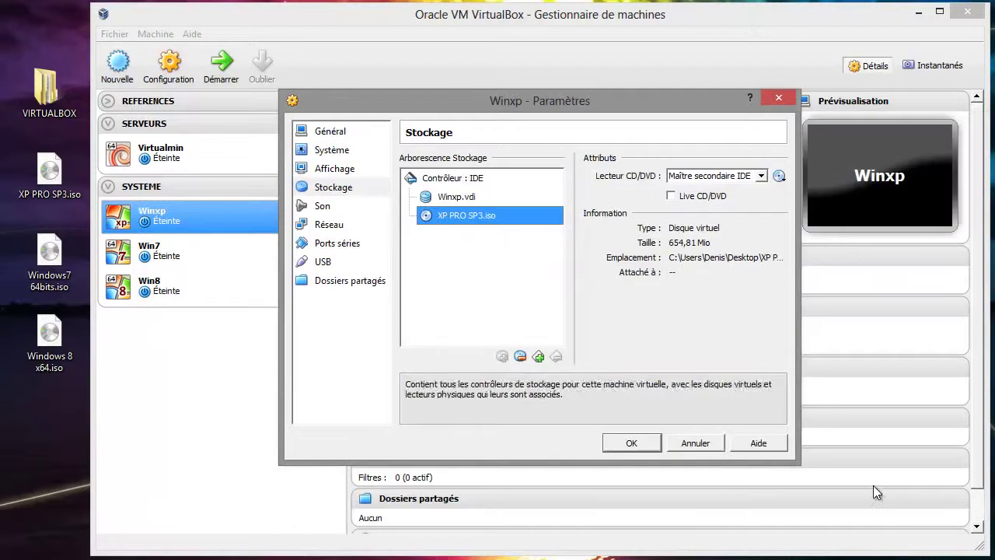
- Set Winxp's boot order to CD/DVD then hard disk, disable the floppy, and save
{"action": "left_click", "coordinate": [336, 150]}
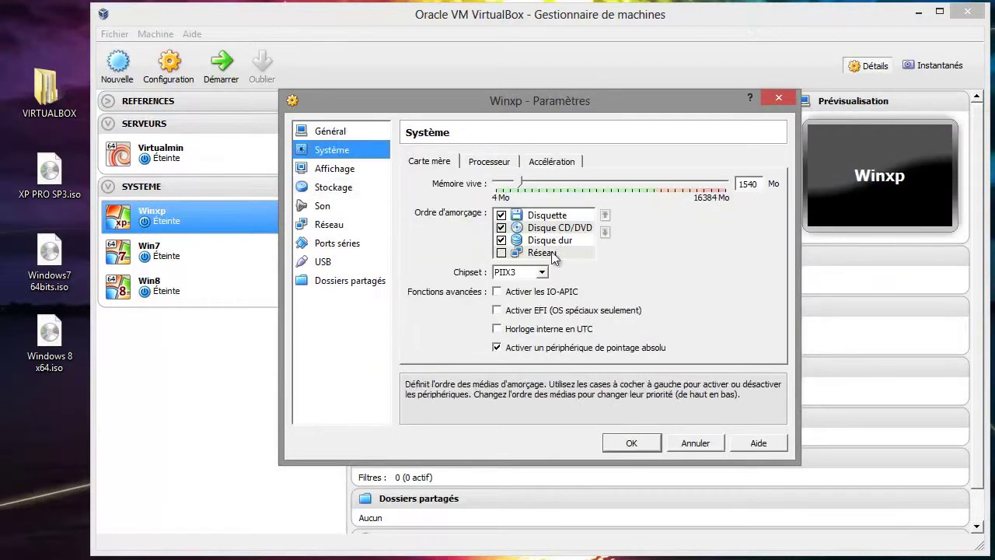
{"action": "left_click", "coordinate": [565, 230]}
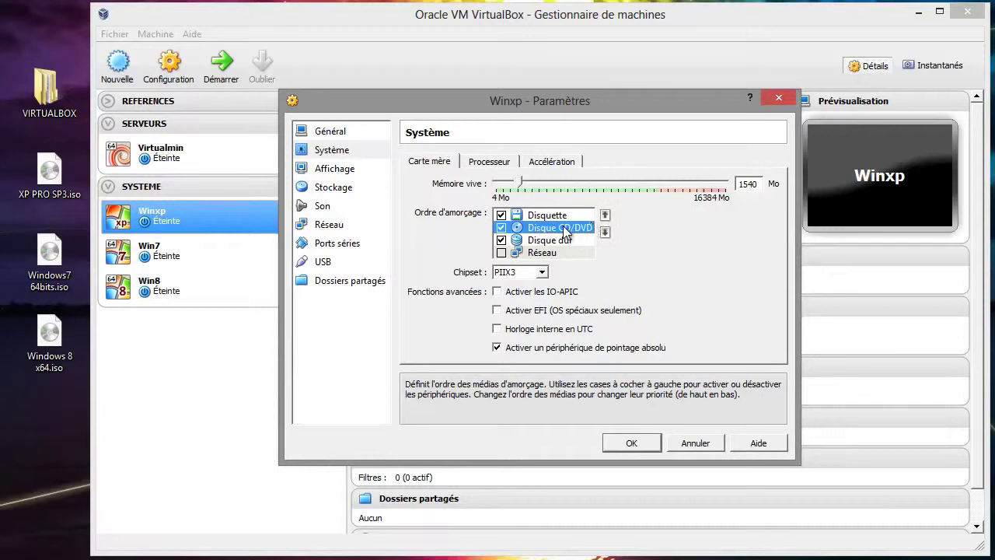
{"action": "left_click", "coordinate": [605, 215]}
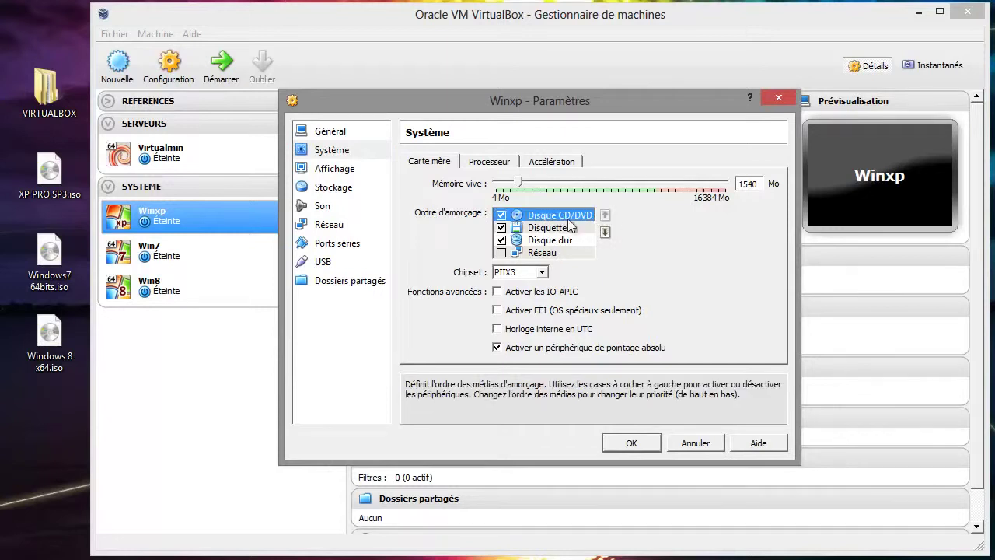
{"action": "left_click", "coordinate": [522, 229]}
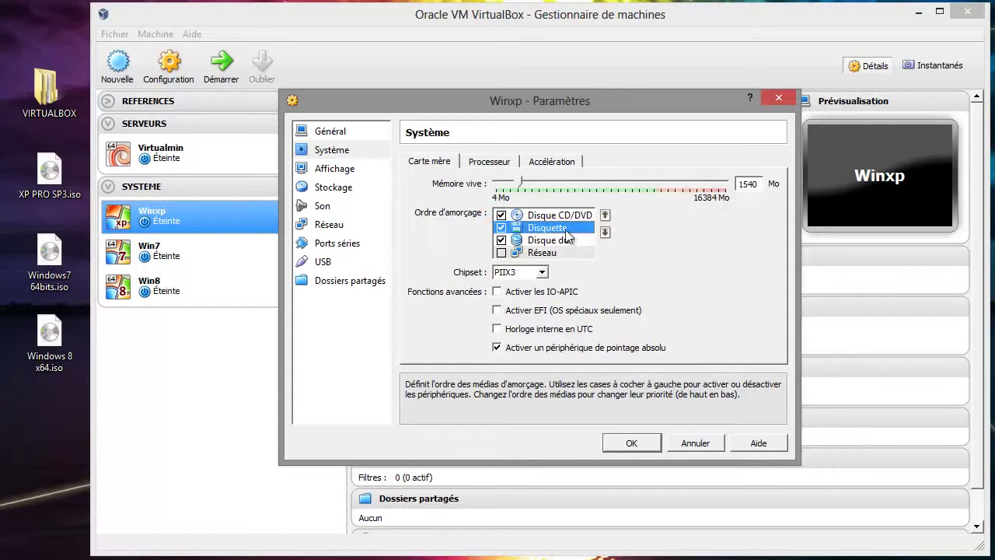
{"action": "left_click", "coordinate": [605, 232]}
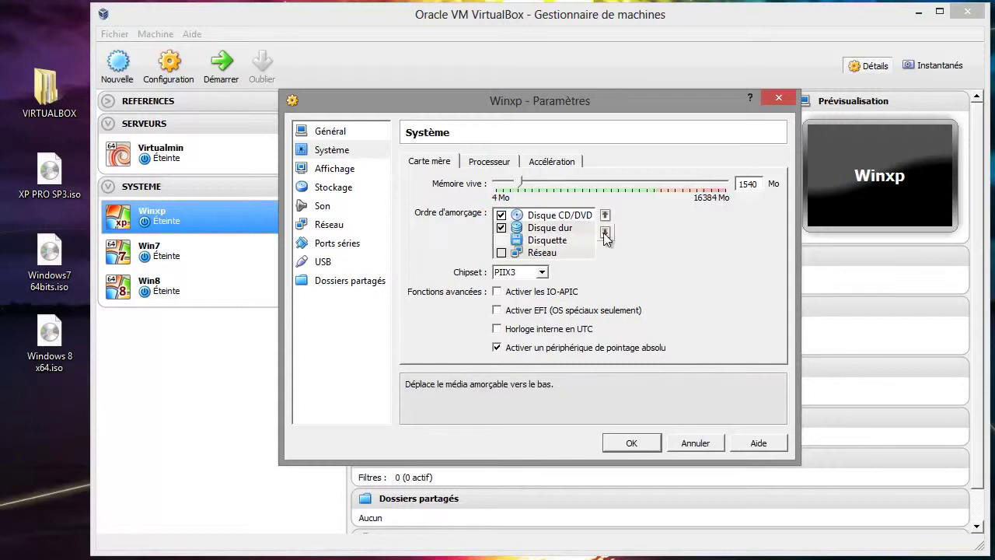
{"action": "left_click", "coordinate": [513, 241]}
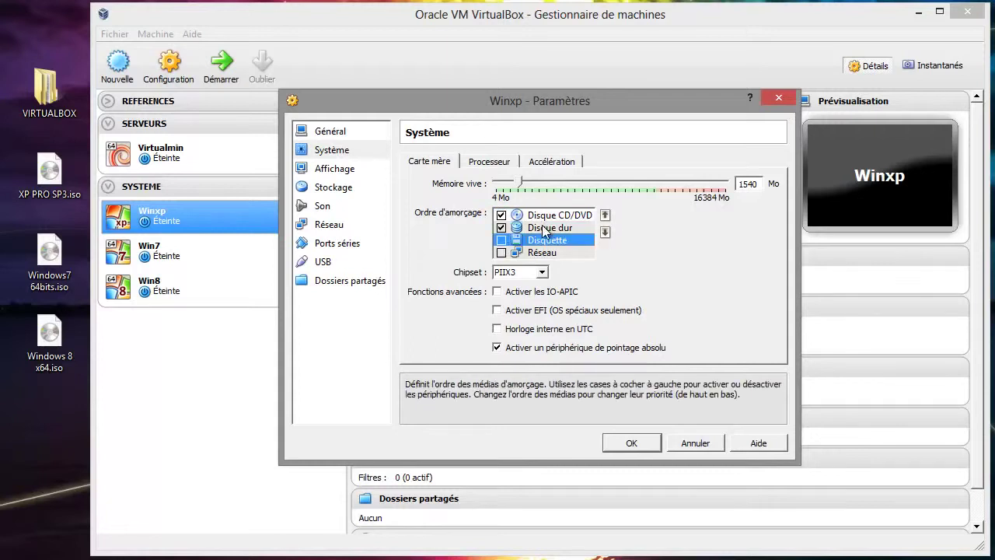
{"action": "left_click", "coordinate": [484, 162]}
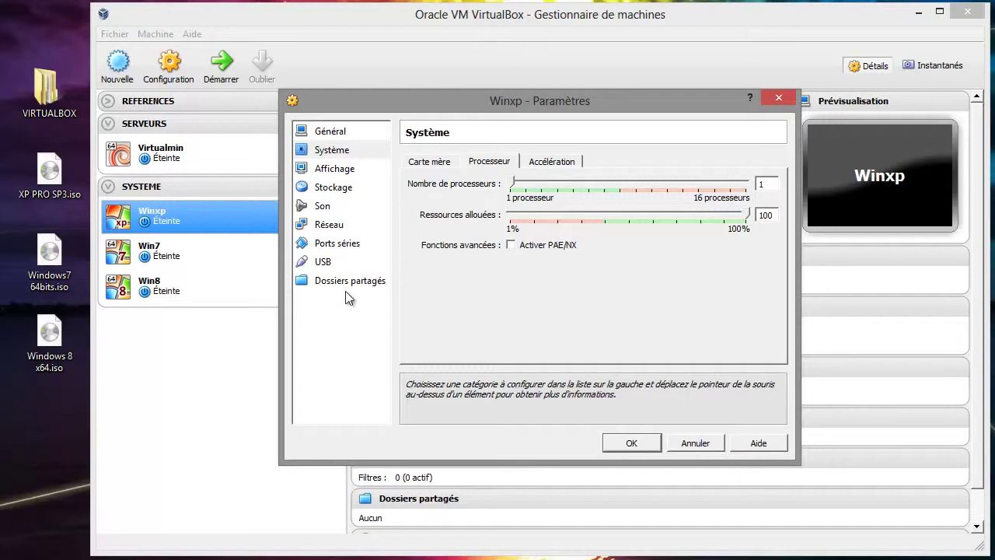
{"action": "left_click", "coordinate": [630, 444]}
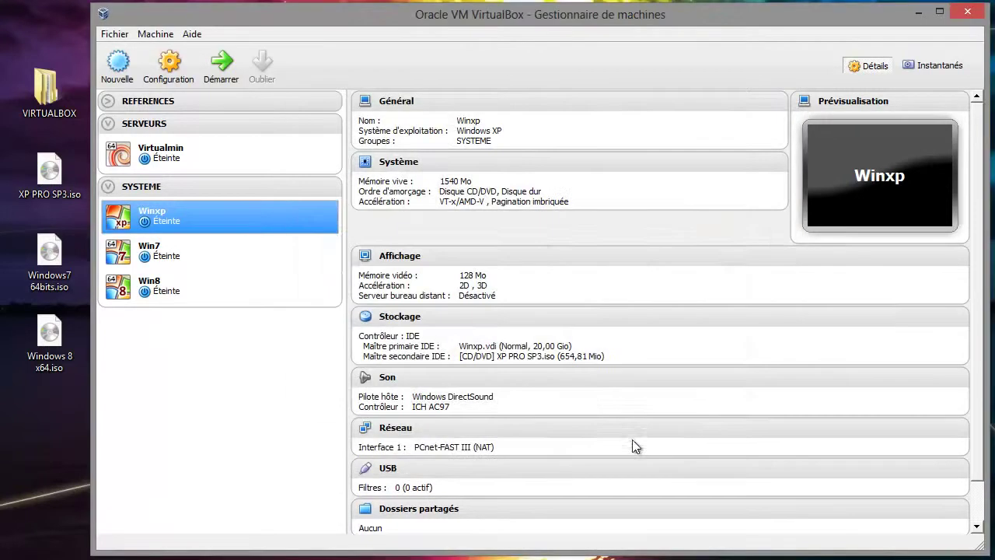
{"action": "left_click", "coordinate": [215, 259]}
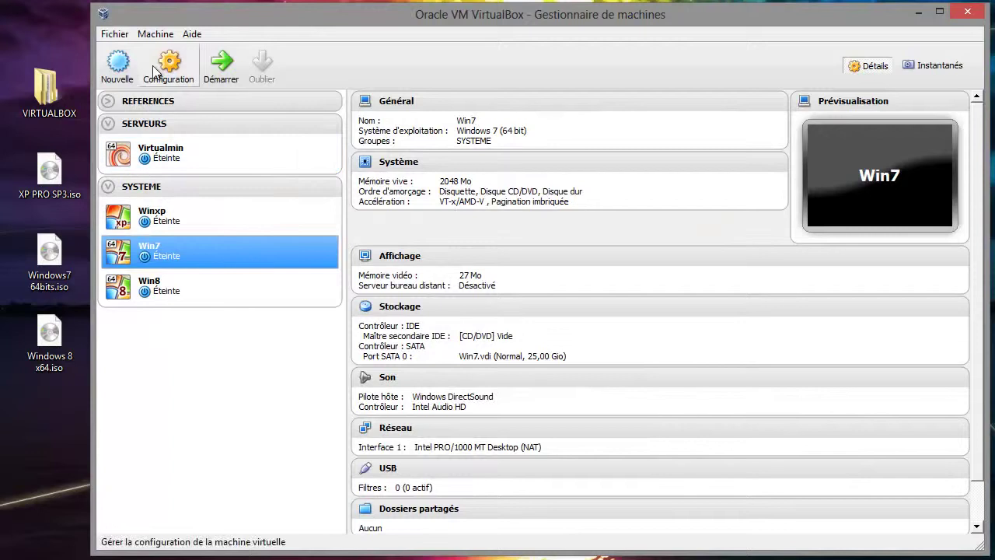
- Give Win7 two processors
{"action": "left_click", "coordinate": [169, 62]}
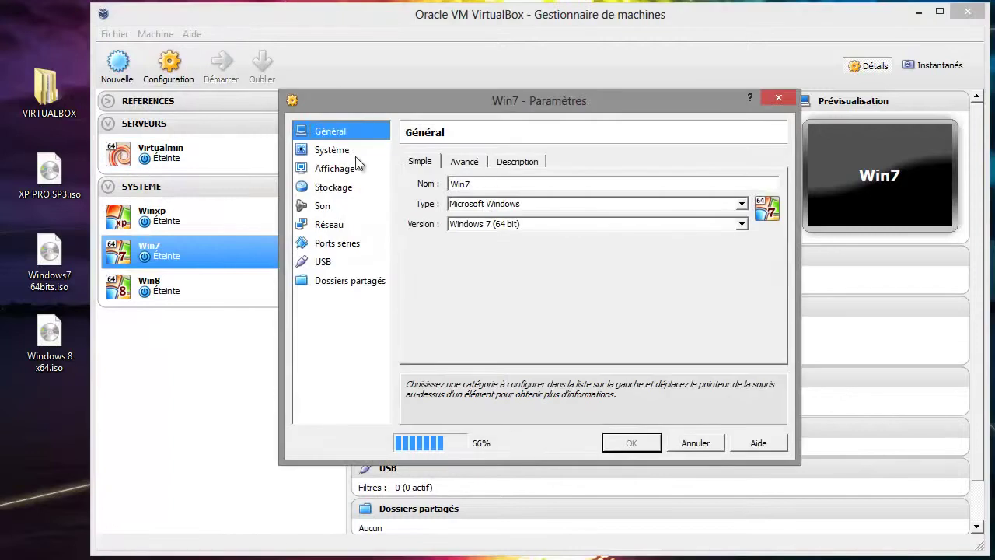
{"action": "left_click", "coordinate": [334, 152]}
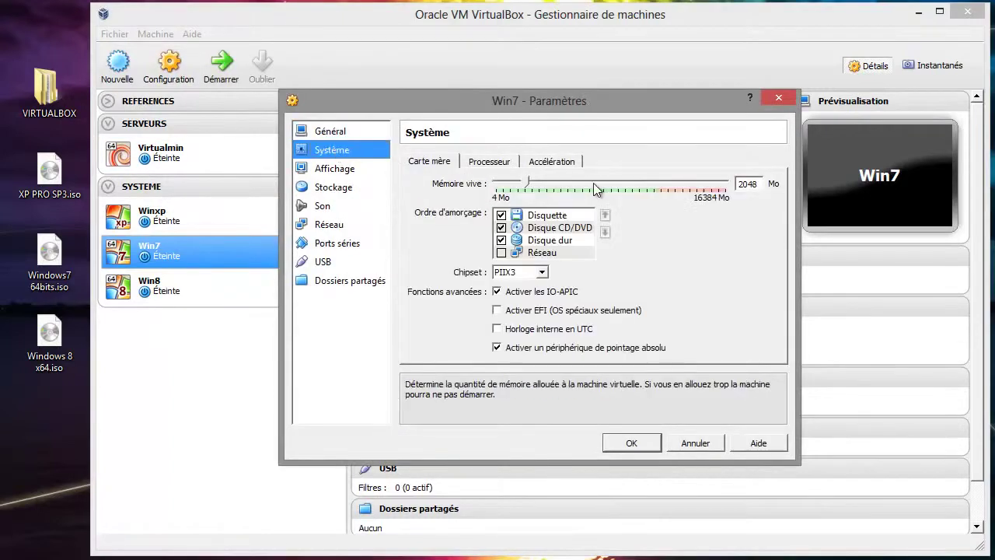
{"action": "left_click", "coordinate": [494, 161]}
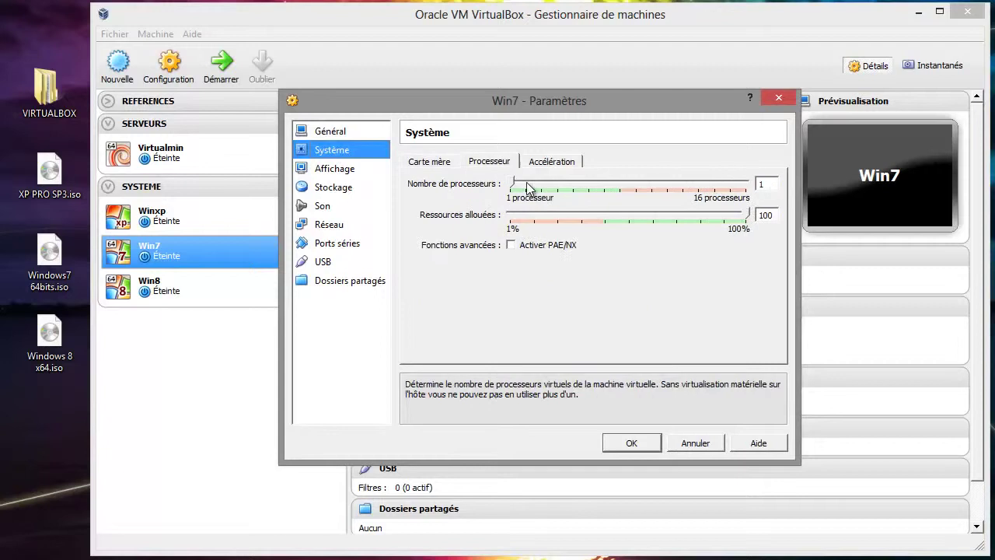
{"action": "left_click", "coordinate": [526, 184]}
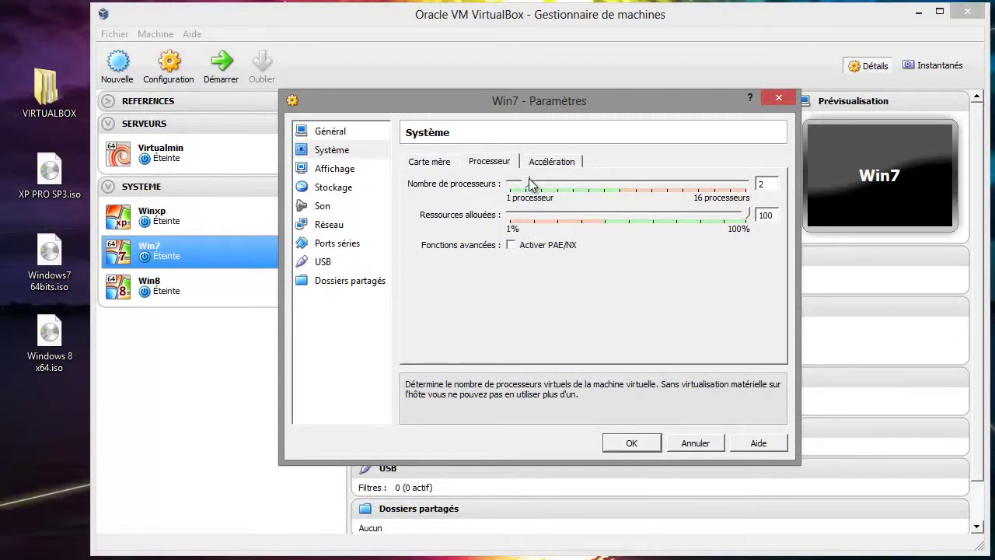
- Turn on 3D acceleration for Win7 and raise its video memory to 256 Mo
{"action": "left_click", "coordinate": [330, 169]}
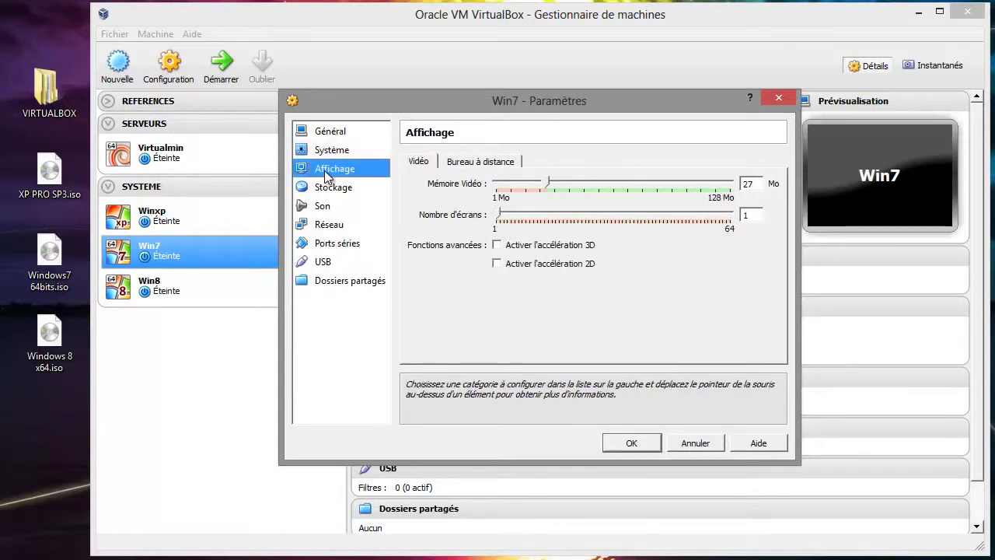
{"action": "left_click", "coordinate": [497, 245]}
{"action": "left_click", "coordinate": [497, 263]}
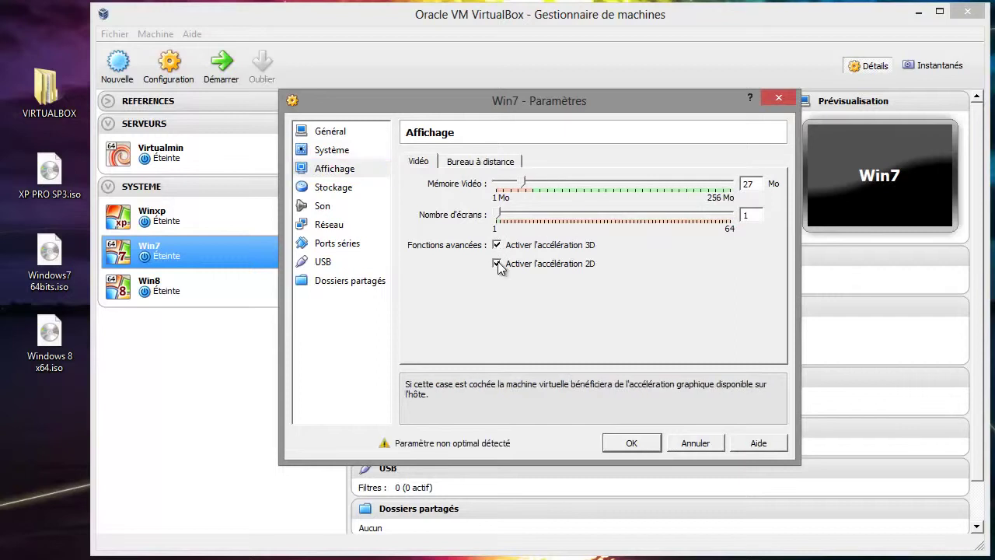
{"action": "left_click", "coordinate": [496, 263]}
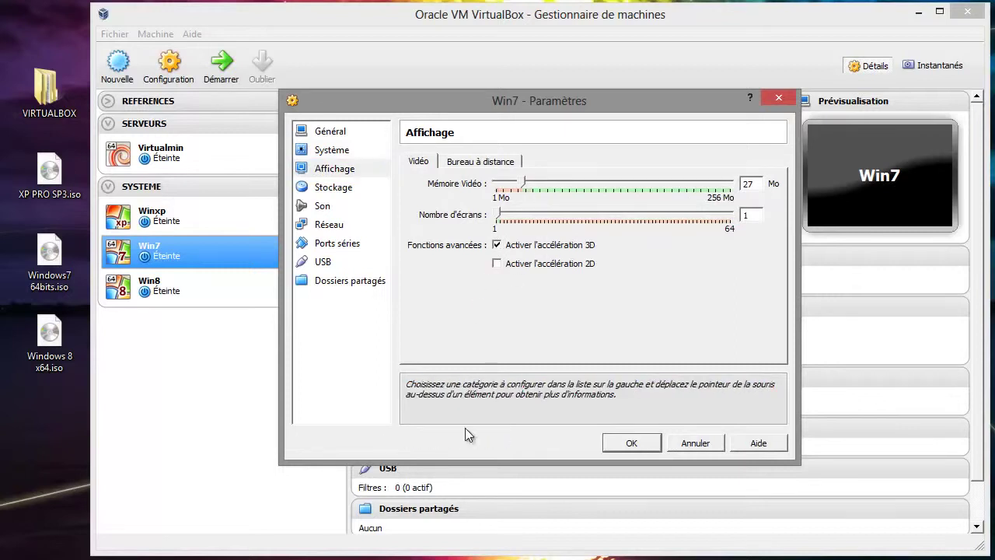
{"action": "left_click_drag", "start_coordinate": [524, 183], "coordinate": [749, 188]}
- Attach Windows7 64bits.iso to Win7's empty CD/DVD drive
{"action": "left_click", "coordinate": [336, 192]}
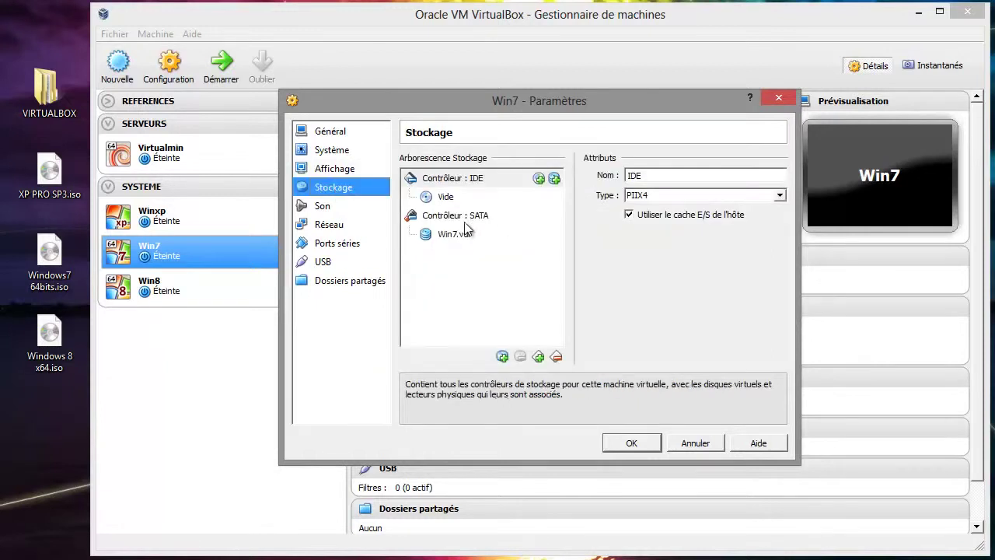
{"action": "left_click", "coordinate": [443, 202]}
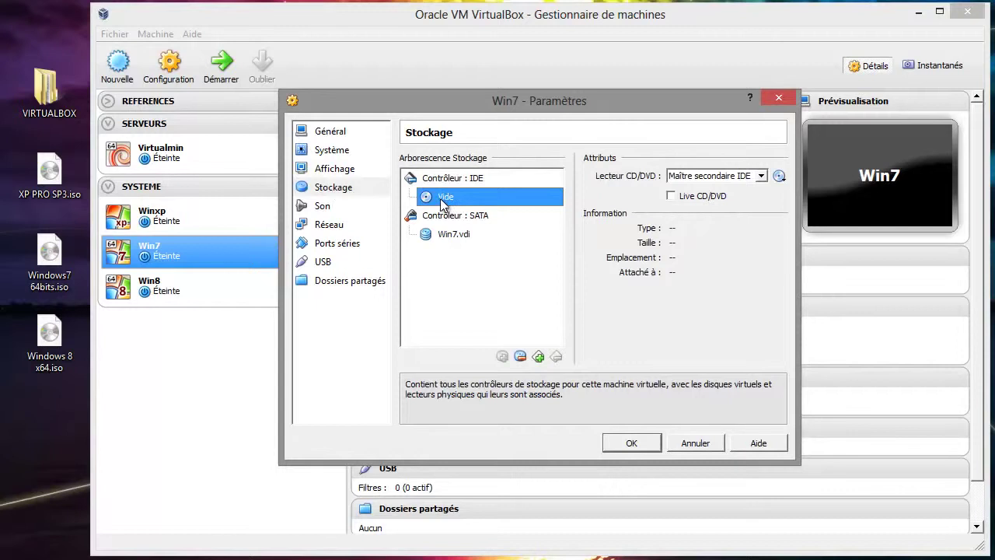
{"action": "left_click", "coordinate": [781, 176]}
{"action": "left_click", "coordinate": [812, 197]}
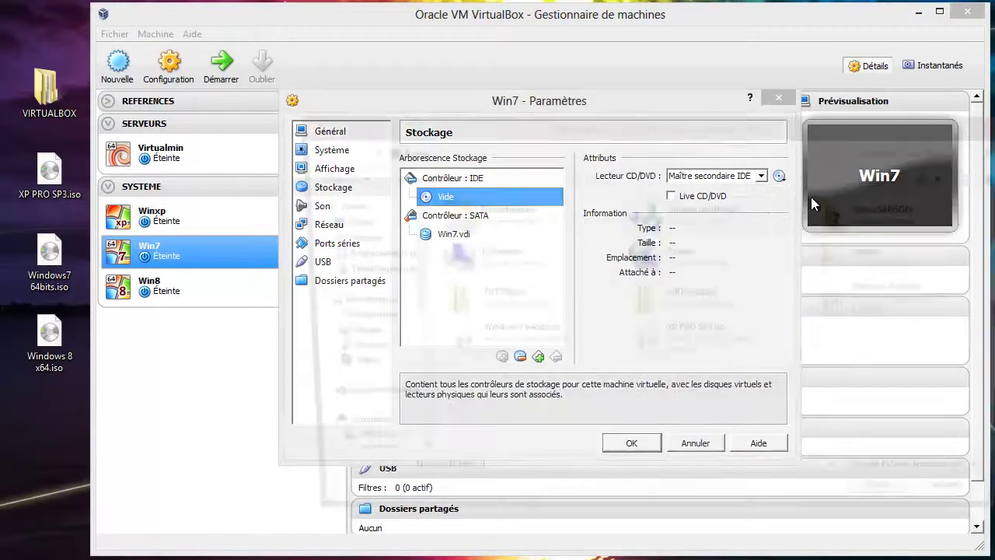
{"action": "left_click", "coordinate": [487, 347]}
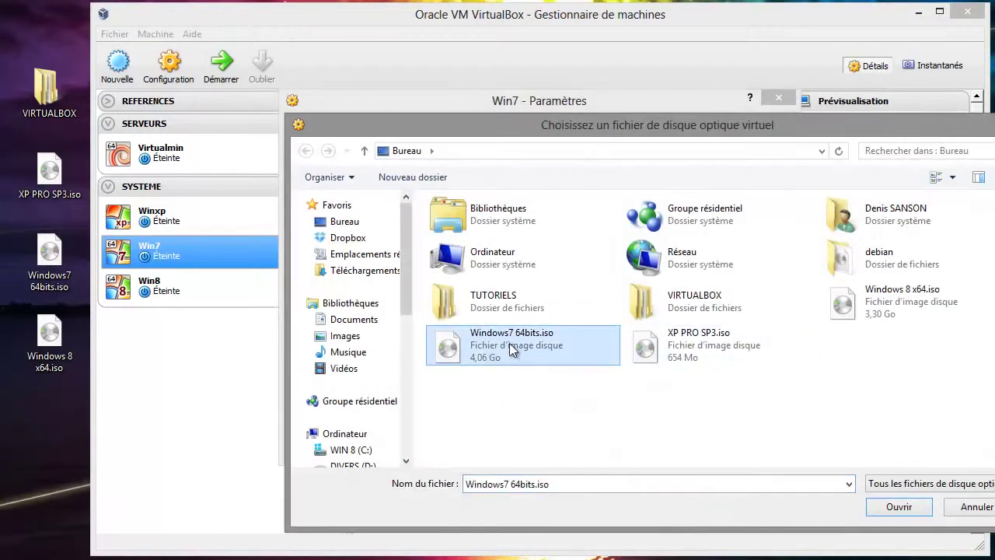
{"action": "left_click", "coordinate": [894, 506]}
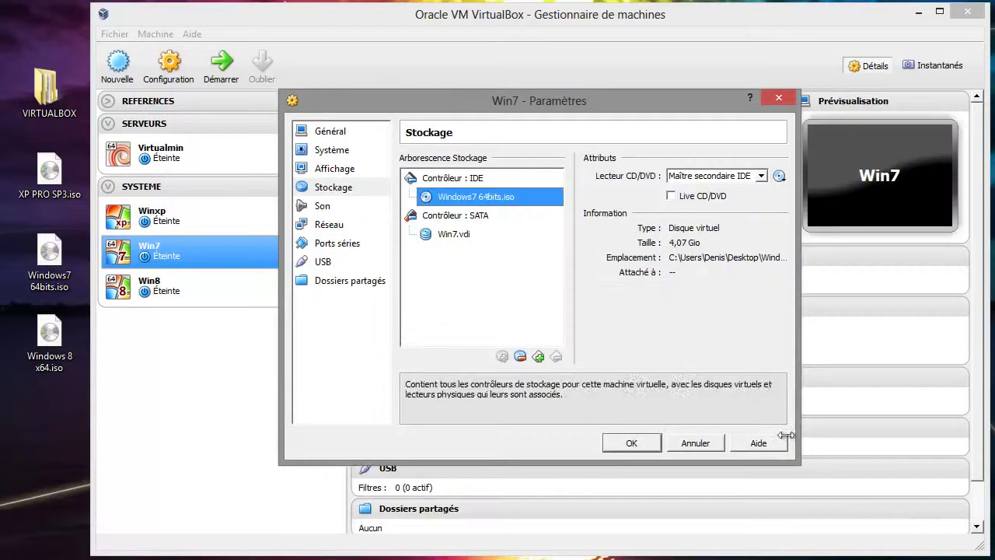
- Set Win7's boot order to CD/DVD then hard disk, disable the floppy, and save
{"action": "left_click", "coordinate": [347, 152]}
{"action": "left_click", "coordinate": [348, 133]}
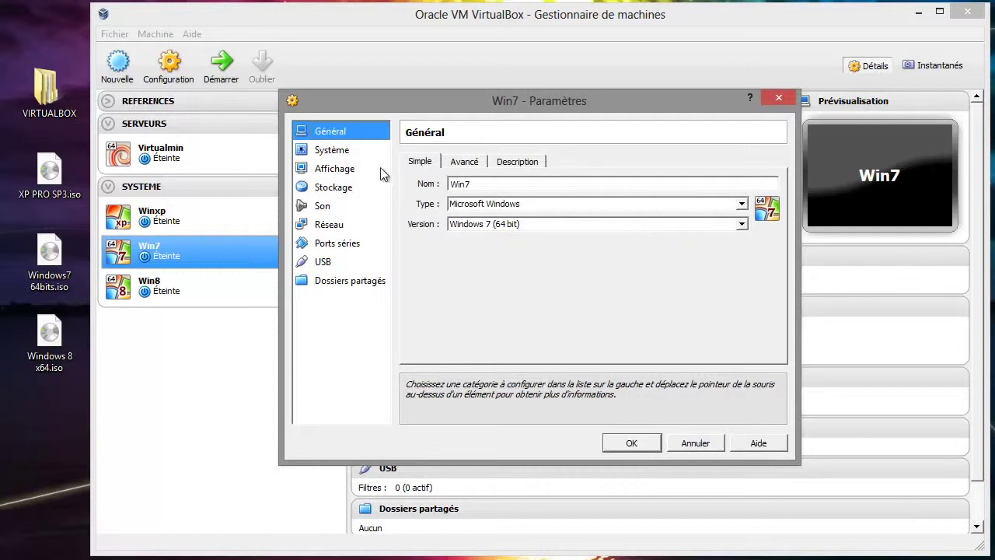
{"action": "left_click", "coordinate": [348, 153]}
{"action": "left_click", "coordinate": [424, 162]}
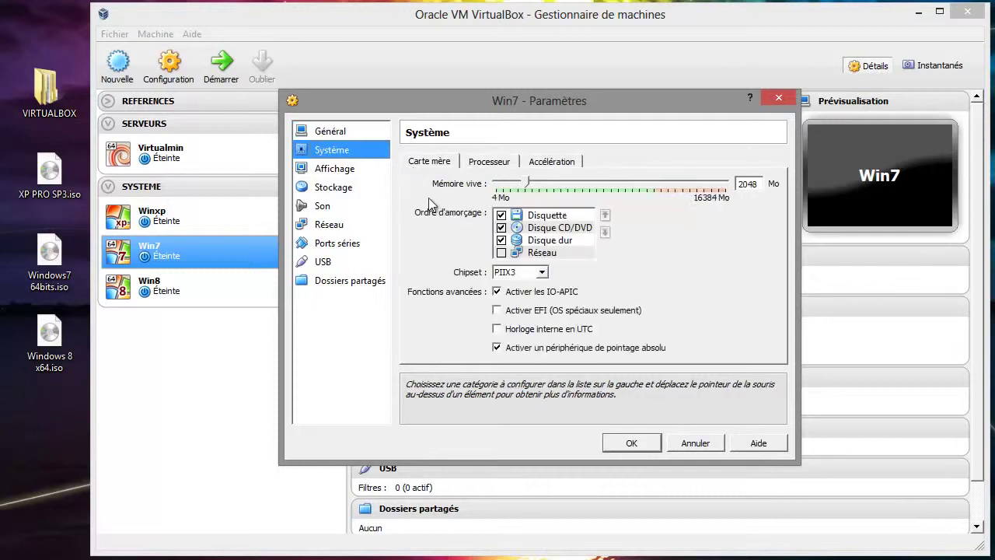
{"action": "left_click", "coordinate": [554, 228]}
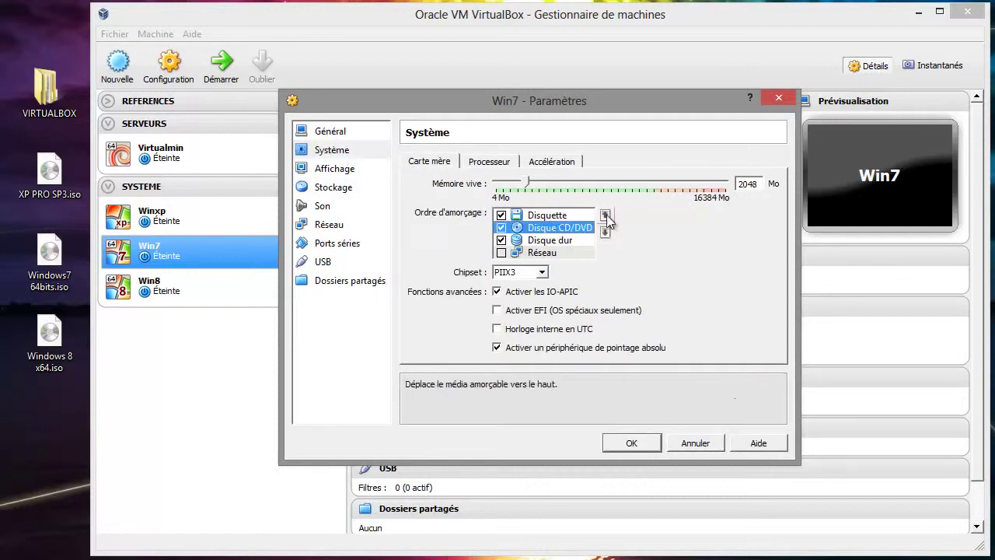
{"action": "left_click", "coordinate": [605, 215]}
{"action": "left_click", "coordinate": [567, 228]}
{"action": "left_click", "coordinate": [604, 232]}
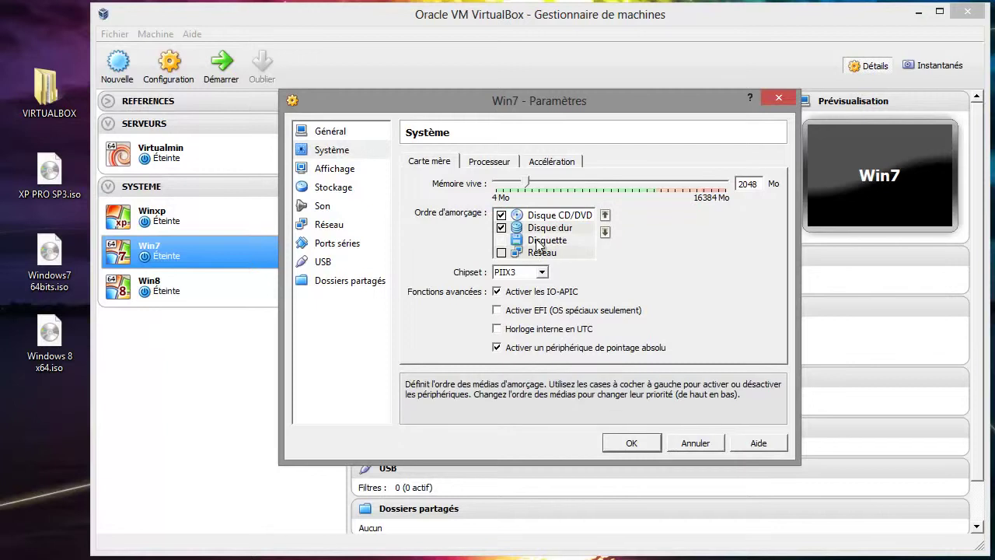
{"action": "left_click", "coordinate": [503, 241]}
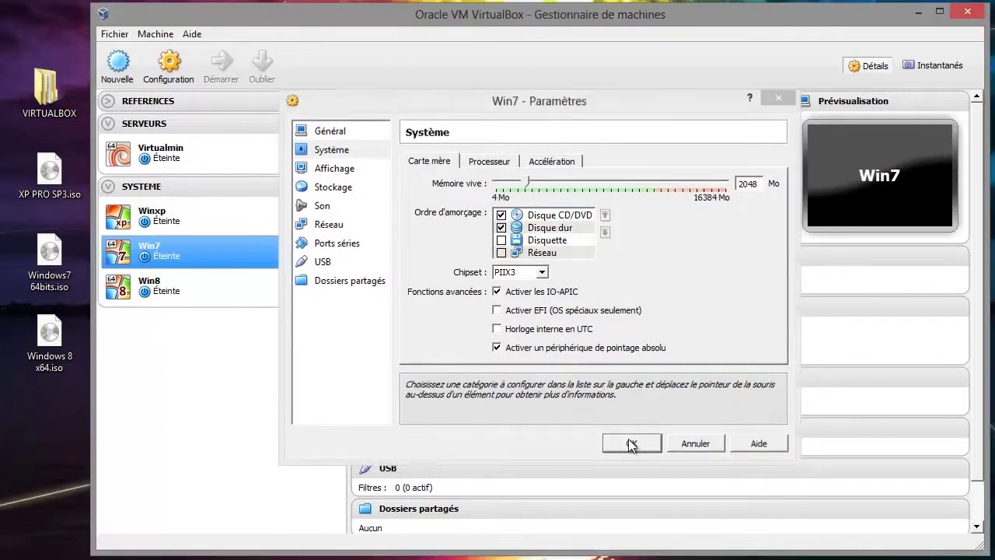
{"action": "left_click", "coordinate": [630, 441]}
{"action": "left_click", "coordinate": [220, 286]}
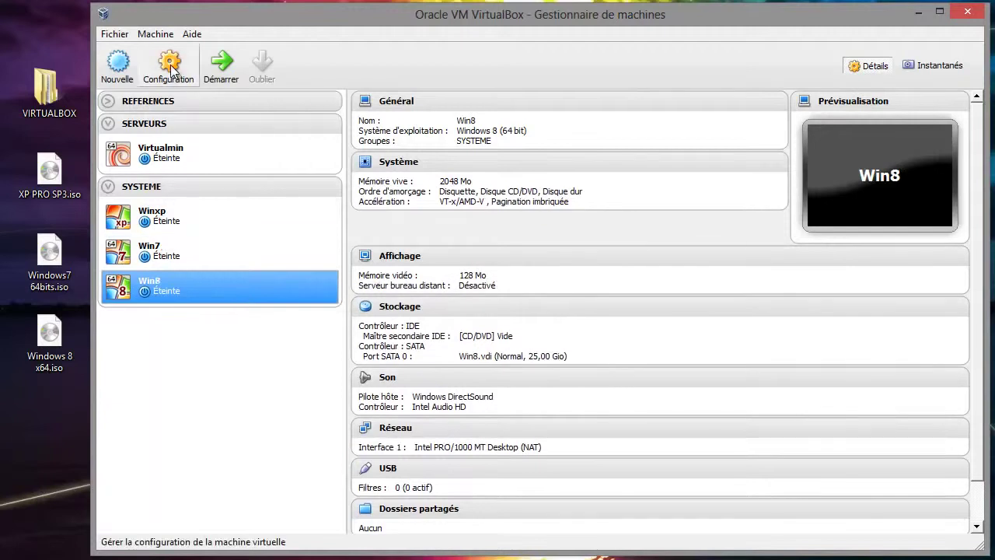
- Set Win8's boot order to CD/DVD then hard disk, with the floppy disabled
{"action": "left_click", "coordinate": [170, 68]}
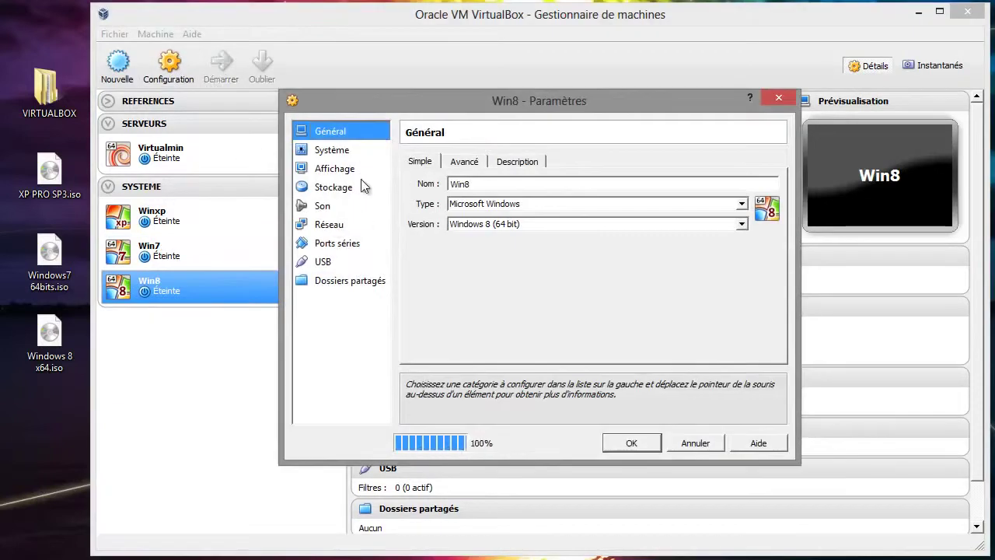
{"action": "left_click", "coordinate": [336, 152]}
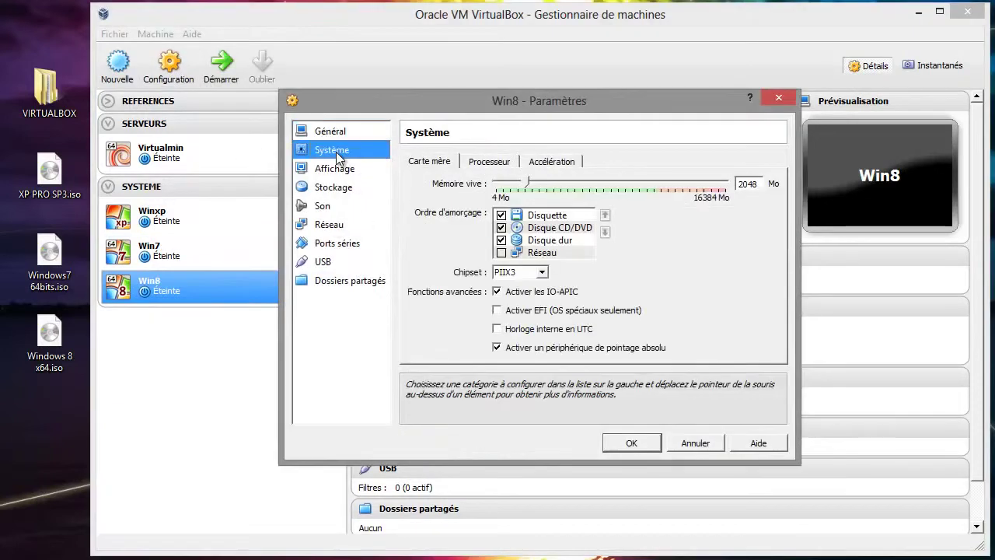
{"action": "left_click", "coordinate": [558, 228]}
{"action": "left_click", "coordinate": [605, 215]}
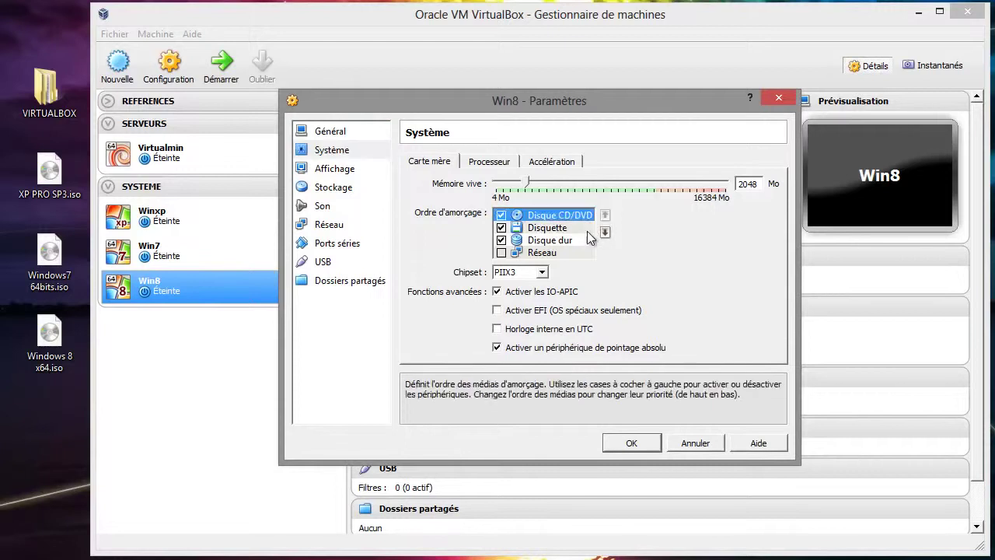
{"action": "left_click", "coordinate": [566, 241]}
{"action": "left_click", "coordinate": [605, 216]}
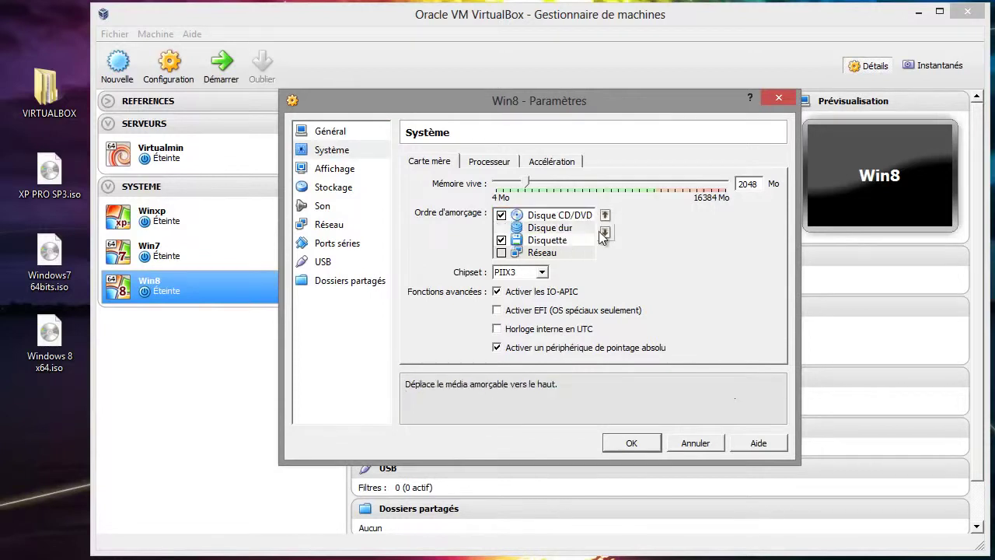
{"action": "left_click", "coordinate": [502, 241]}
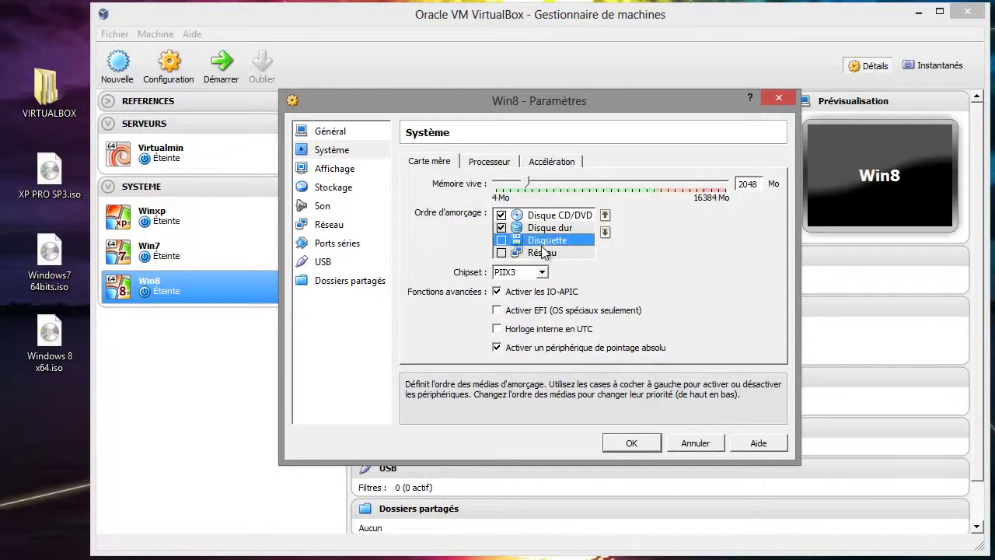
{"action": "left_click", "coordinate": [502, 163]}
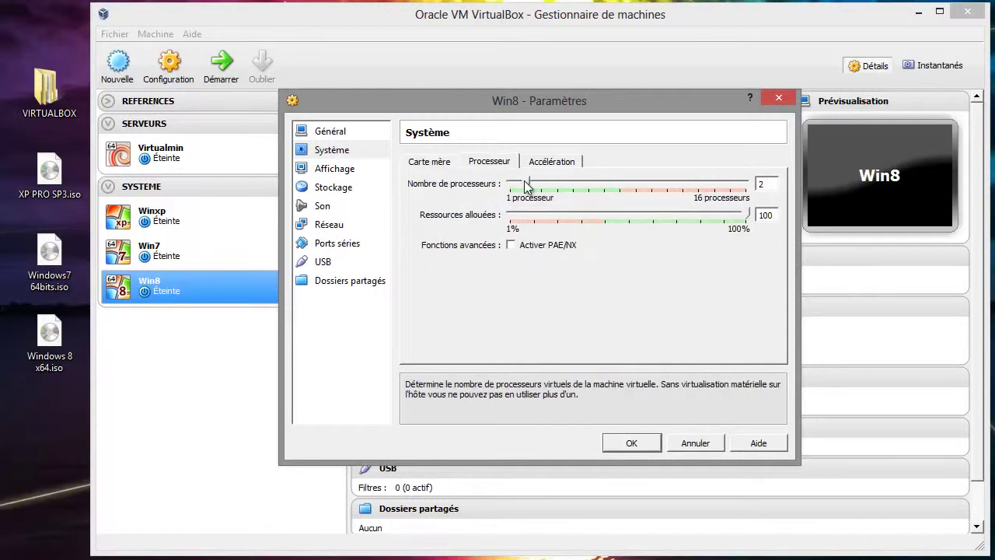
- Turn on 3D acceleration in Win8's display settings
{"action": "left_click", "coordinate": [342, 171]}
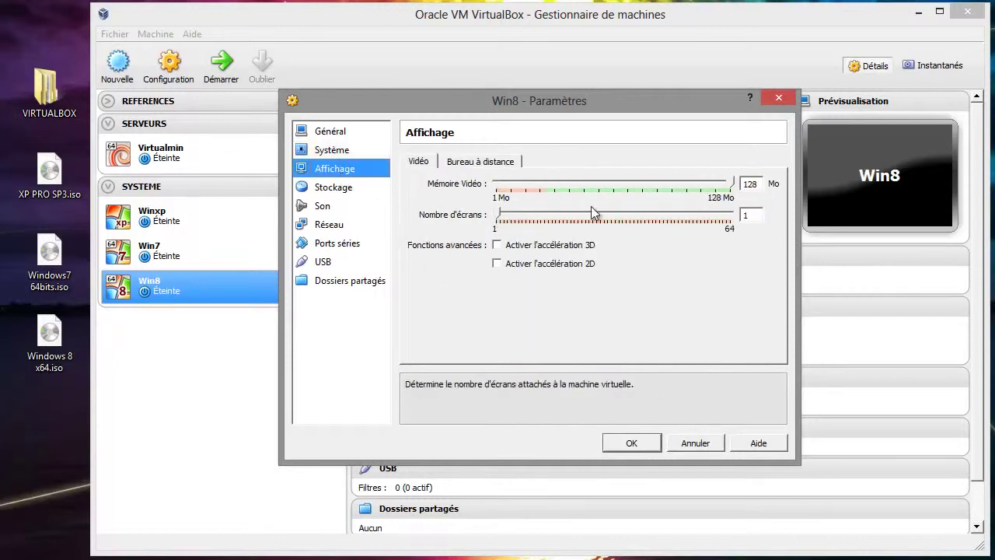
{"action": "left_click", "coordinate": [544, 245]}
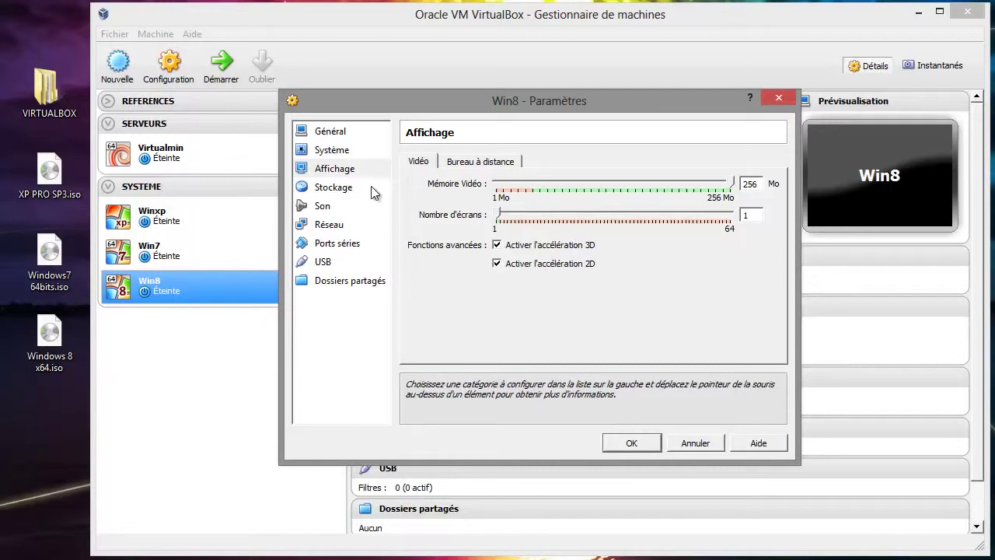
{"action": "left_click", "coordinate": [336, 186]}
- Mount Windows 8 x64.iso in Win8's empty optical drive and save the settings
{"action": "left_click", "coordinate": [447, 199]}
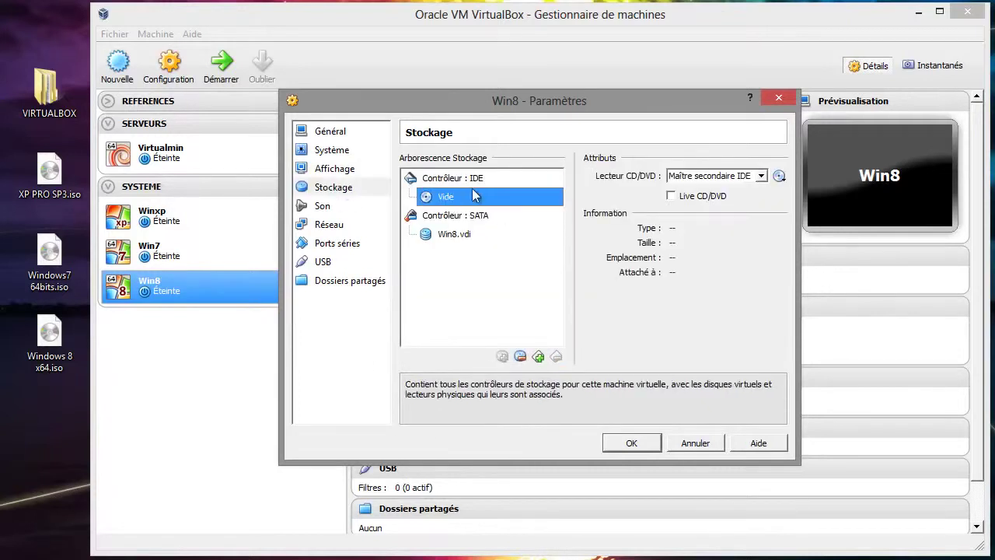
{"action": "left_click", "coordinate": [779, 176]}
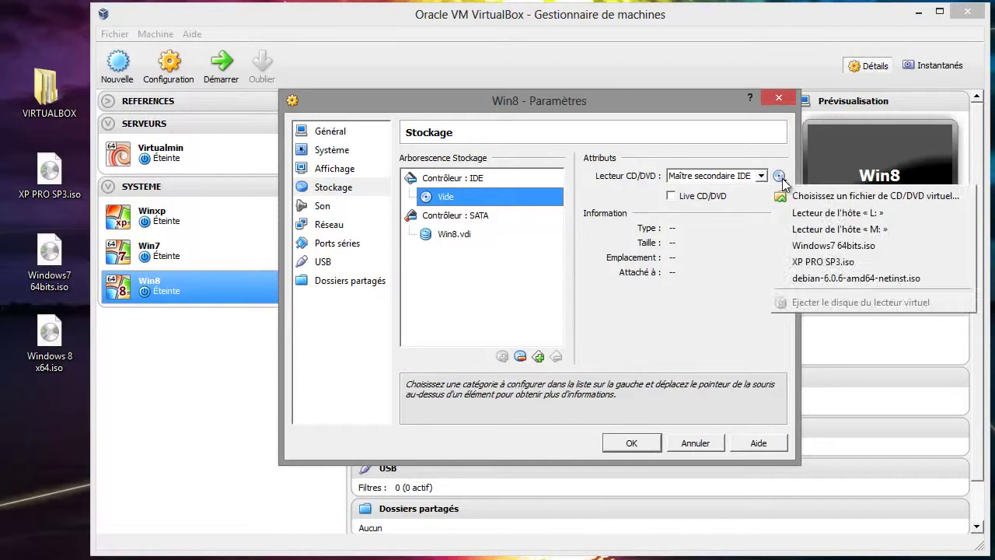
{"action": "left_click", "coordinate": [821, 195]}
{"action": "left_click", "coordinate": [886, 303]}
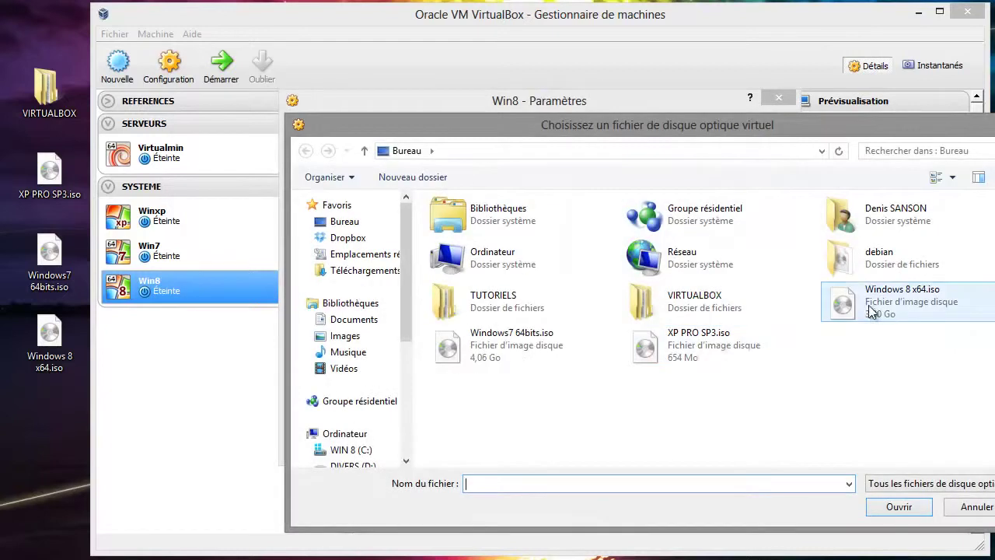
{"action": "left_click", "coordinate": [898, 507]}
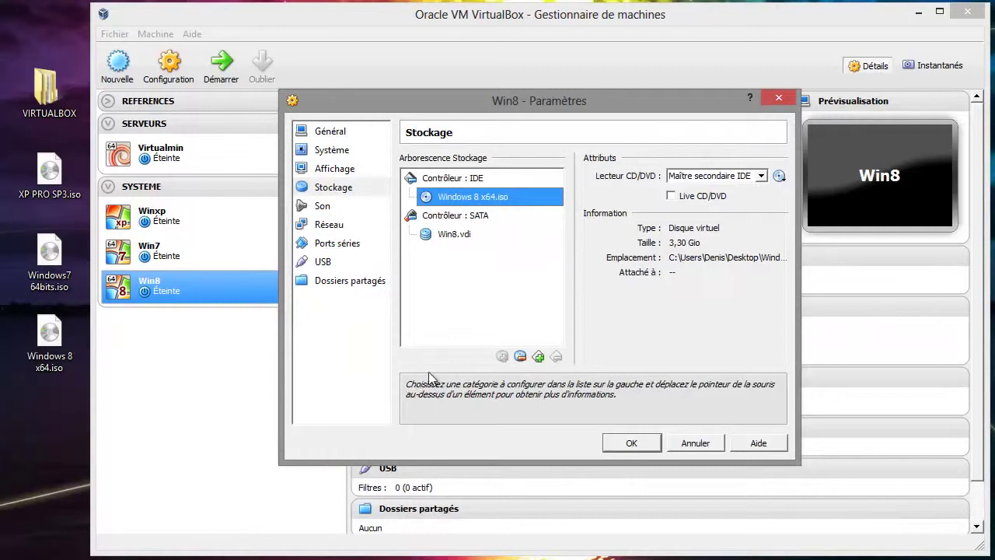
{"action": "left_click", "coordinate": [631, 442]}
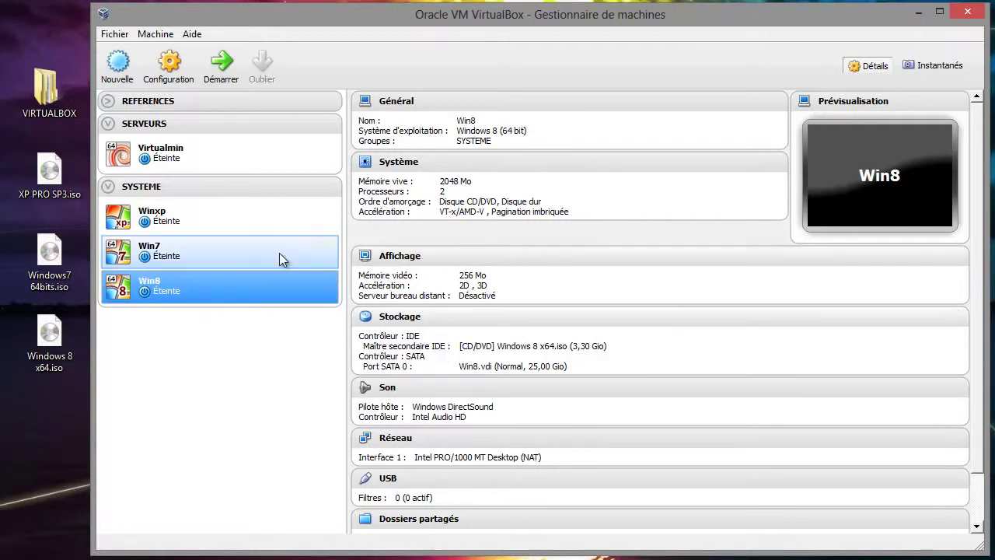
{"action": "left_click", "coordinate": [184, 220]}
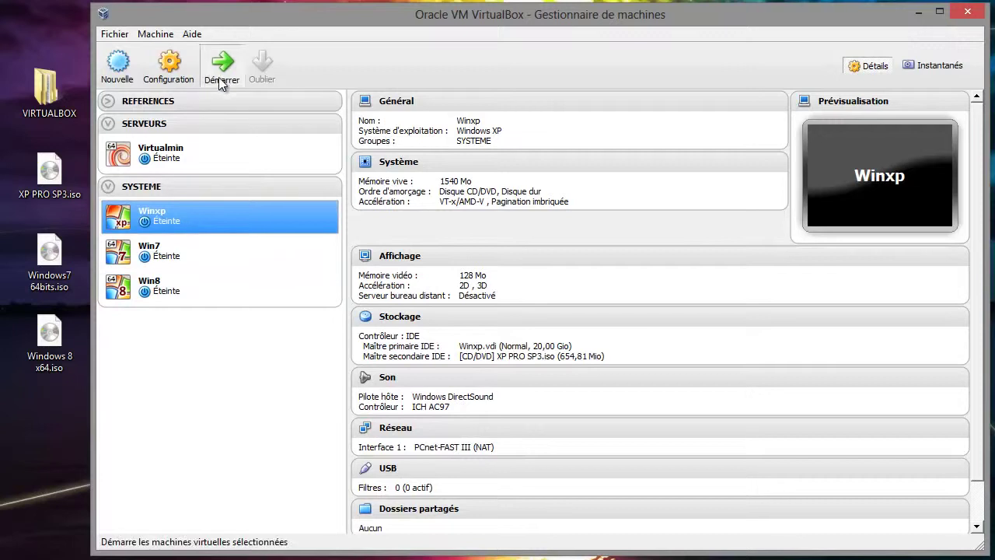
- Start the Winxp virtual machine, then select Win7 in the machine list
{"action": "left_click", "coordinate": [219, 74]}
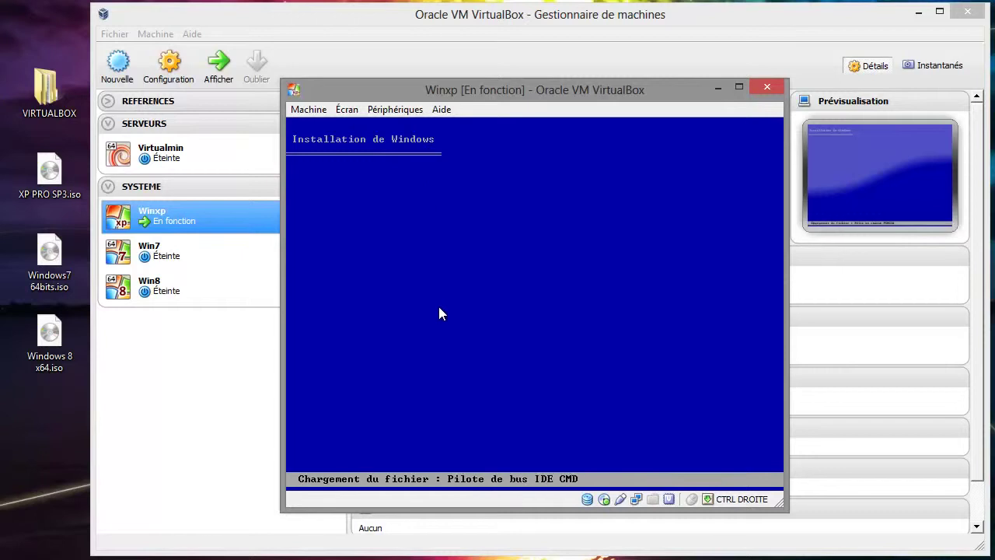
{"action": "left_click", "coordinate": [167, 259]}
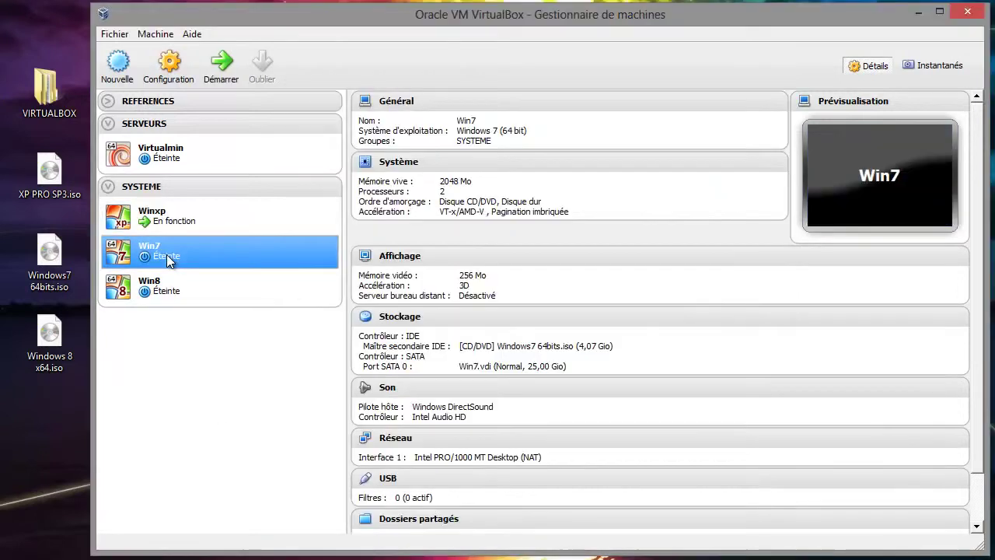
- Start the Win7 virtual machine and move its window to the top of the screen
{"action": "left_click", "coordinate": [213, 62]}
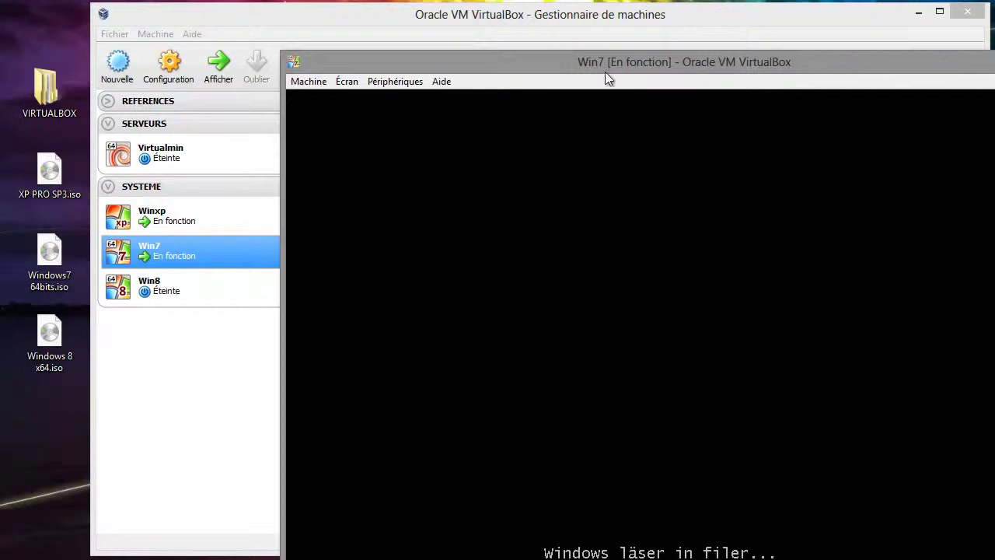
{"action": "left_click_drag", "start_coordinate": [597, 62], "coordinate": [460, 16]}
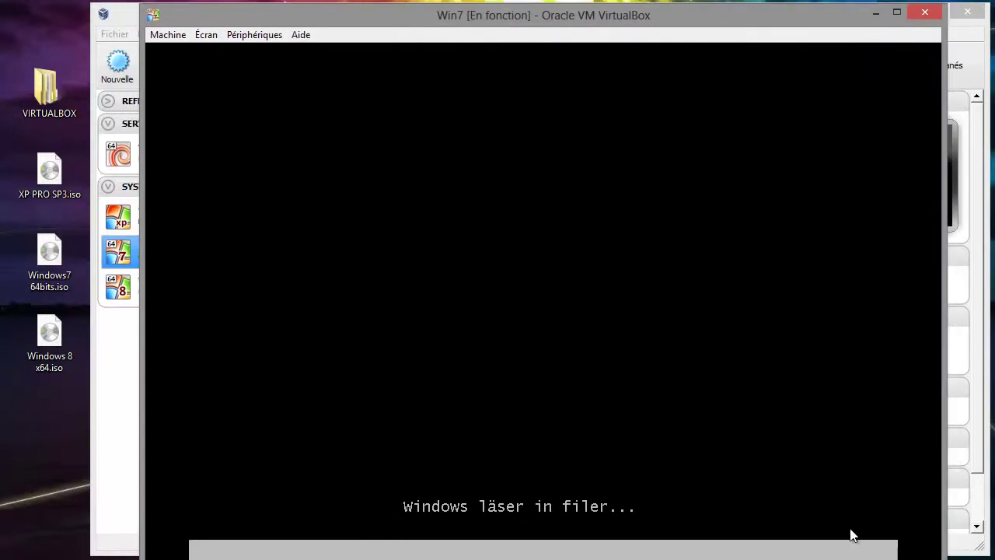
{"action": "left_click_drag", "start_coordinate": [941, 557], "coordinate": [902, 528]}
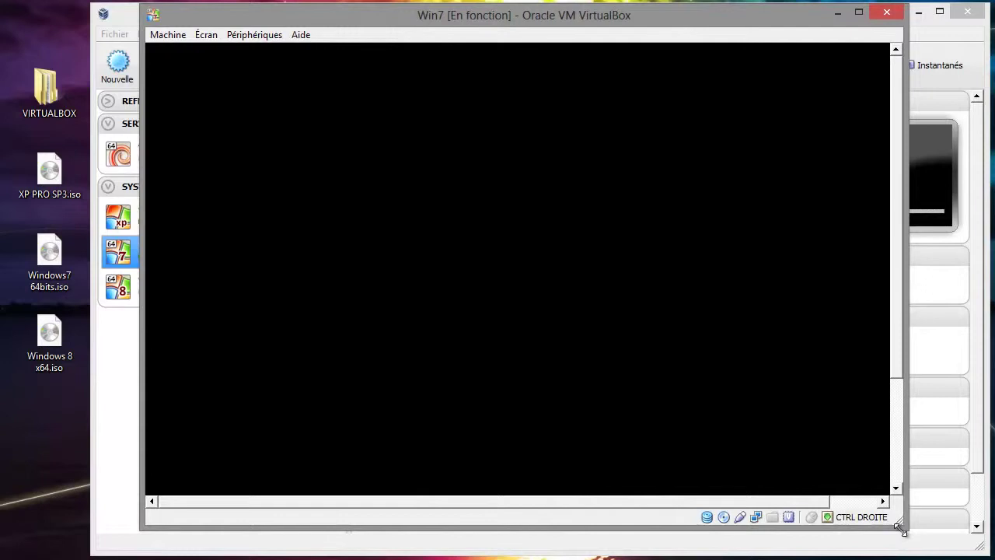
- Switch the Win7 window to scaled mode, then enlarge and position it near the top-left
{"action": "left_click", "coordinate": [249, 35]}
{"action": "mouse_move", "coordinate": [207, 35]}
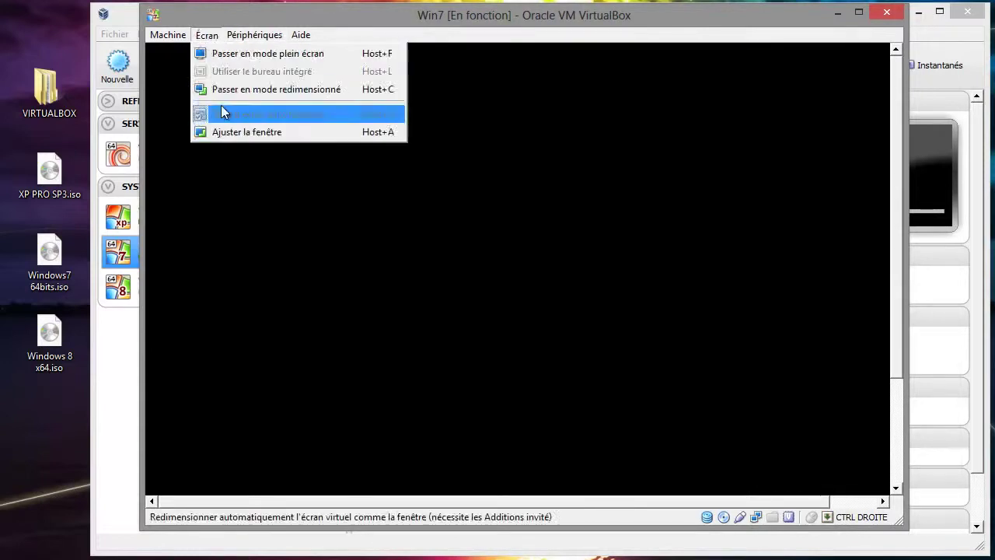
{"action": "left_click", "coordinate": [223, 90]}
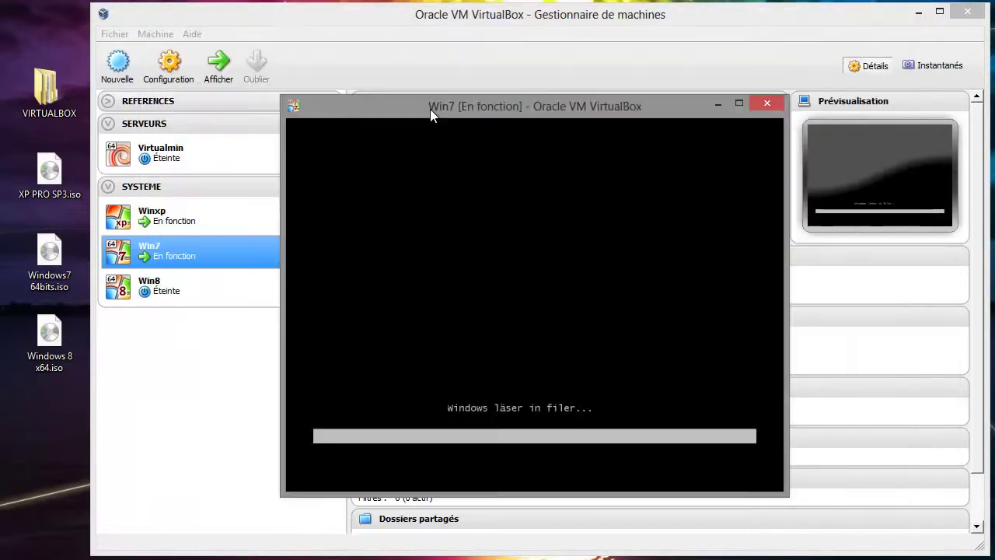
{"action": "left_click_drag", "start_coordinate": [430, 109], "coordinate": [239, 31]}
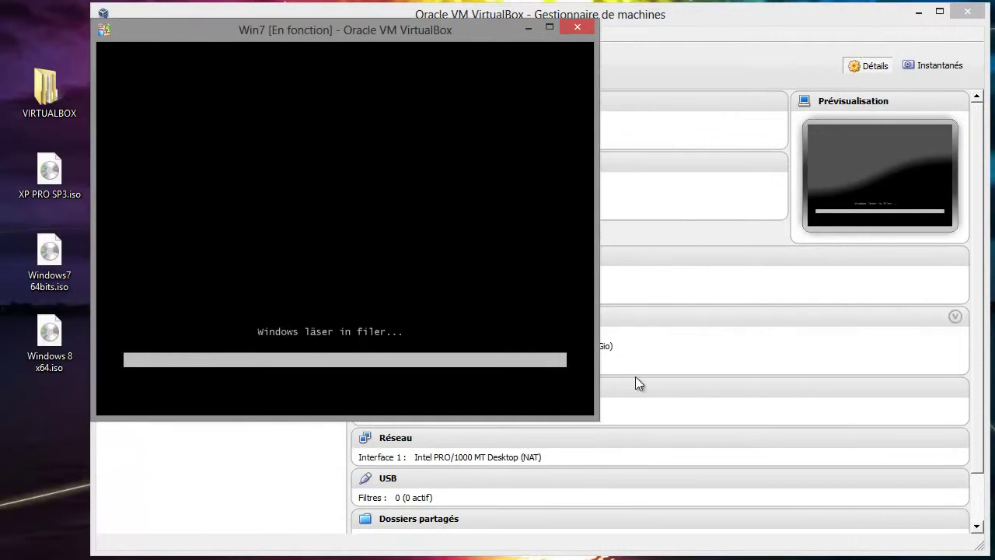
{"action": "left_click_drag", "start_coordinate": [596, 416], "coordinate": [815, 477]}
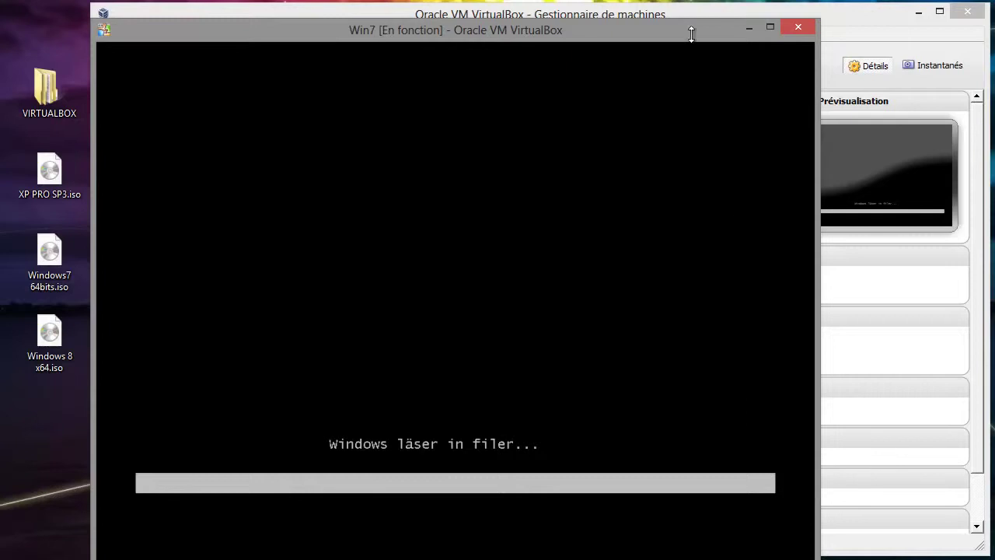
{"action": "left_click_drag", "start_coordinate": [671, 27], "coordinate": [710, 18]}
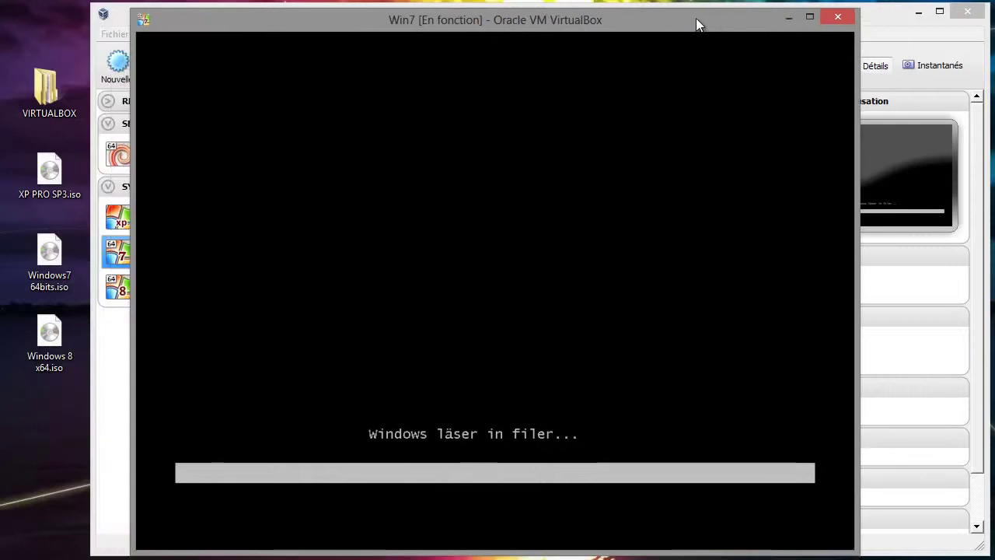
{"action": "left_click_drag", "start_coordinate": [344, 26], "coordinate": [432, 27]}
{"action": "left_click", "coordinate": [126, 399]}
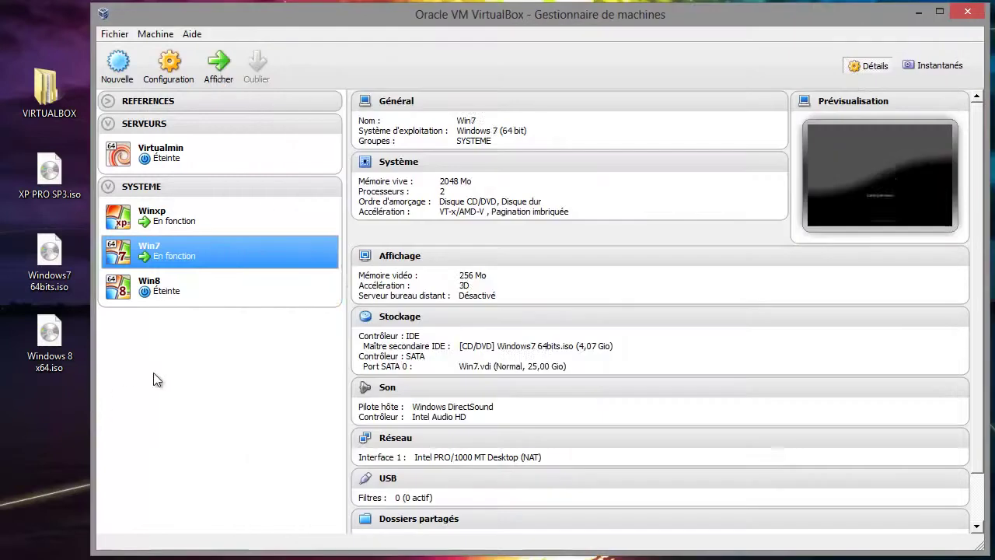
{"action": "left_click", "coordinate": [162, 291]}
- Start Win8 in an enlarged scaled-mode window, then show the SYSTEME group details
{"action": "left_click", "coordinate": [222, 68]}
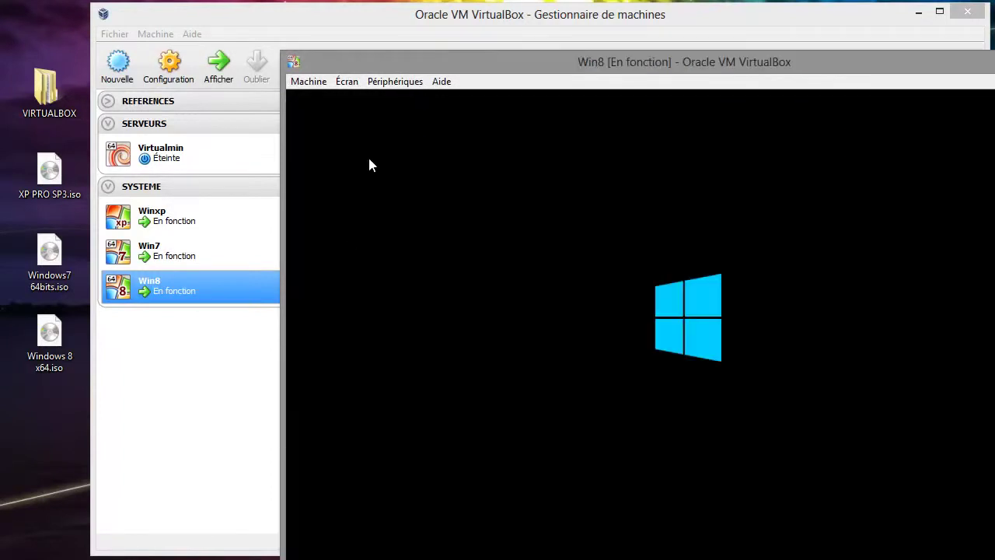
{"action": "left_click", "coordinate": [347, 82]}
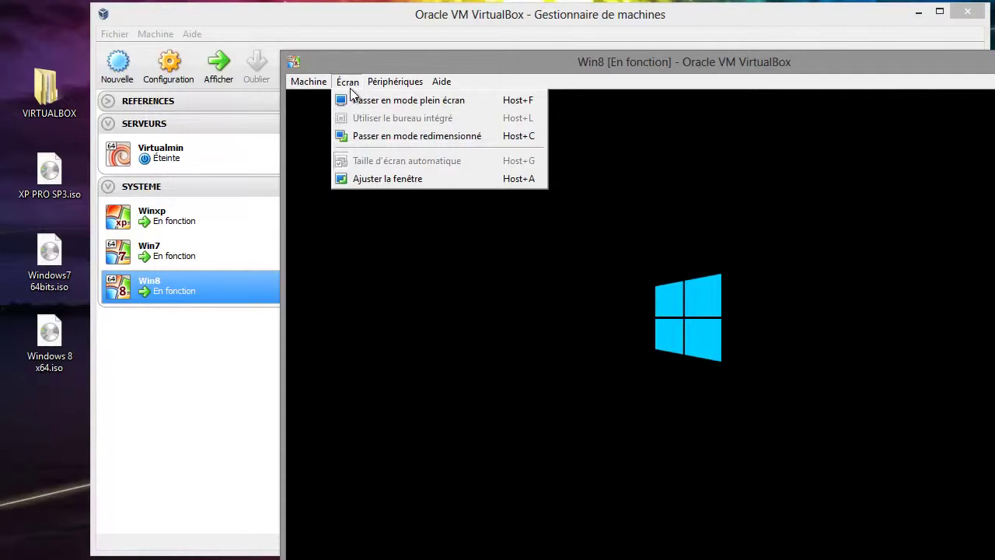
{"action": "left_click", "coordinate": [392, 134]}
{"action": "left_click_drag", "start_coordinate": [488, 117], "coordinate": [386, 33]}
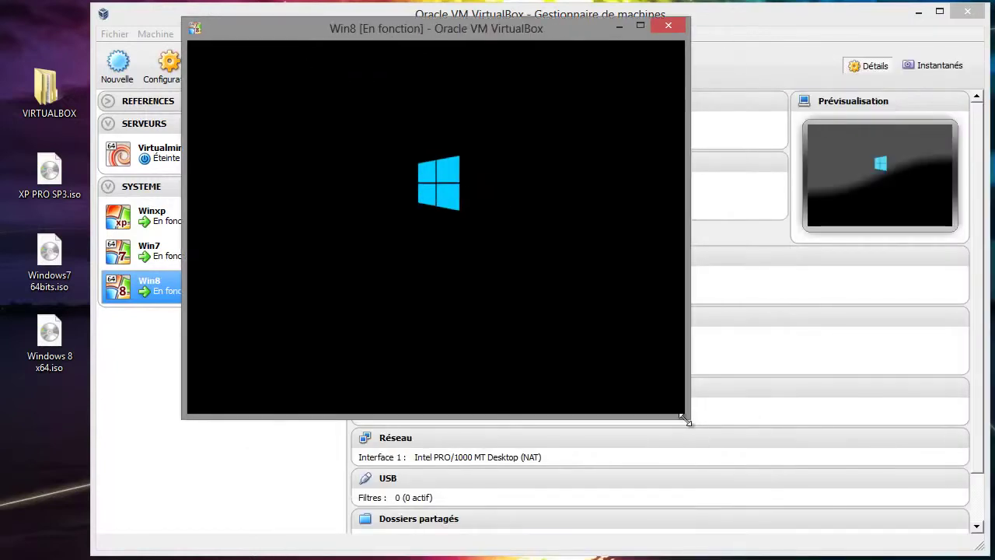
{"action": "left_click_drag", "start_coordinate": [684, 418], "coordinate": [894, 551]}
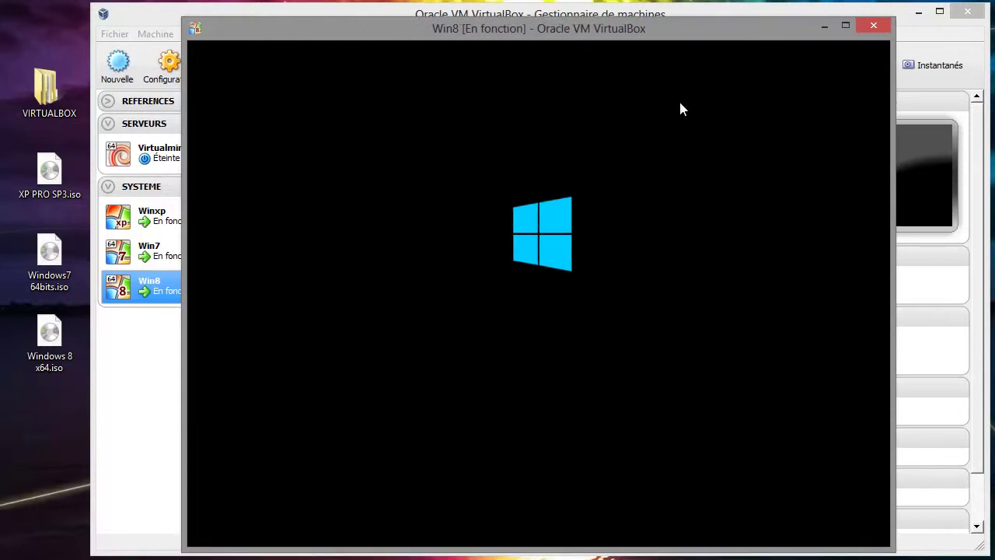
{"action": "left_click_drag", "start_coordinate": [662, 28], "coordinate": [689, 27]}
{"action": "left_click", "coordinate": [201, 187]}
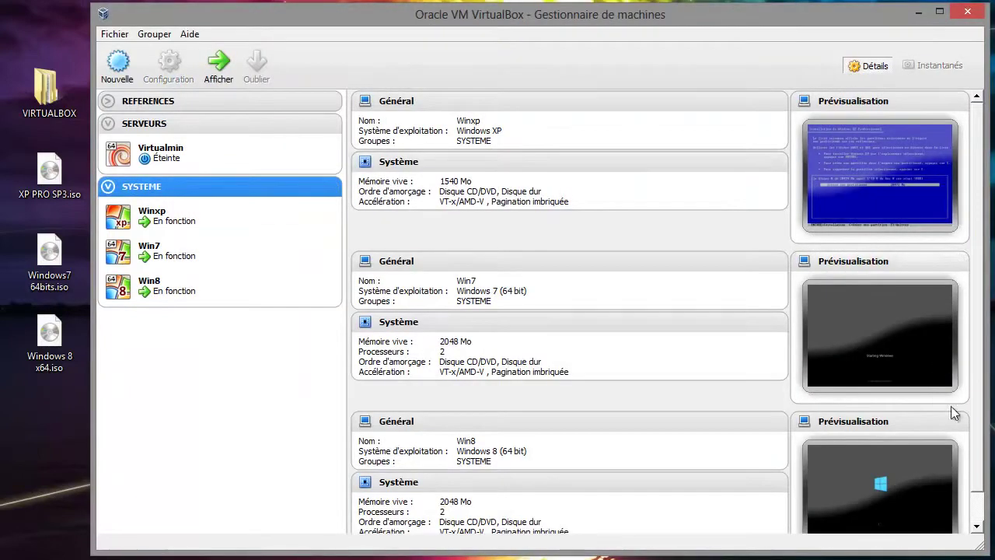
- Scroll through the SYSTEME group details to review the Winxp, Win7 and Win8 previews
{"action": "scroll", "coordinate": [903, 284], "scroll_direction": "down", "scroll_amount": 1}
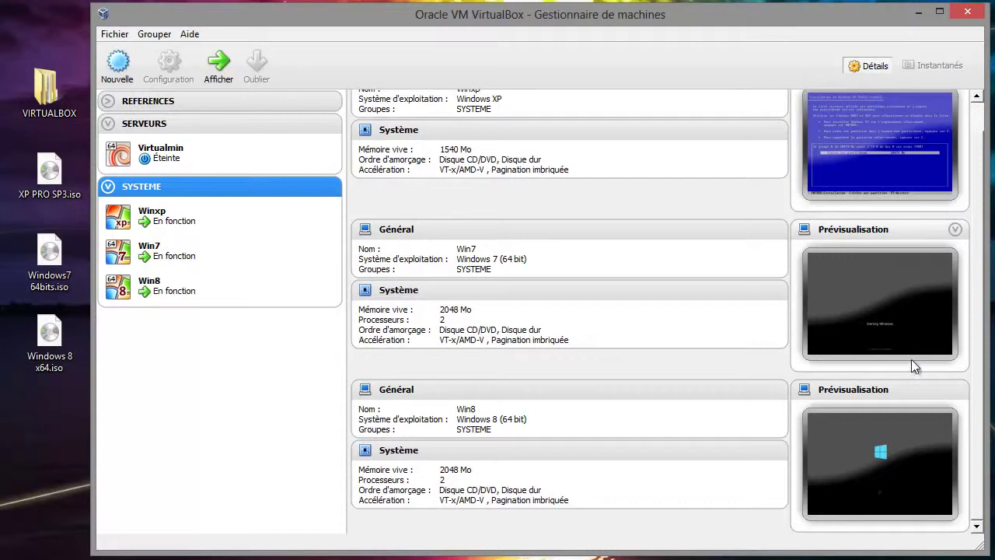
{"action": "scroll", "coordinate": [911, 364], "scroll_direction": "up", "scroll_amount": 1}
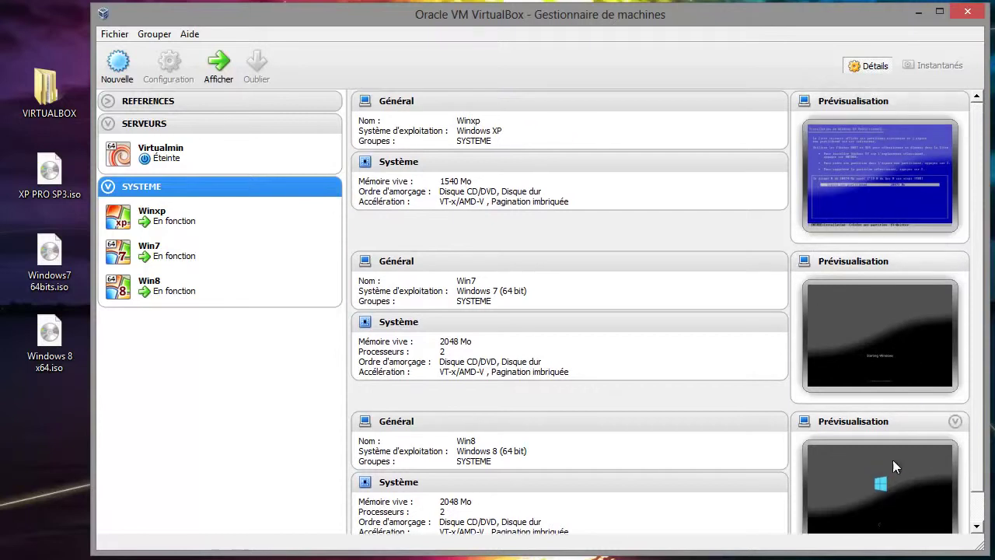
{"action": "scroll", "coordinate": [876, 425], "scroll_direction": "down", "scroll_amount": 1}
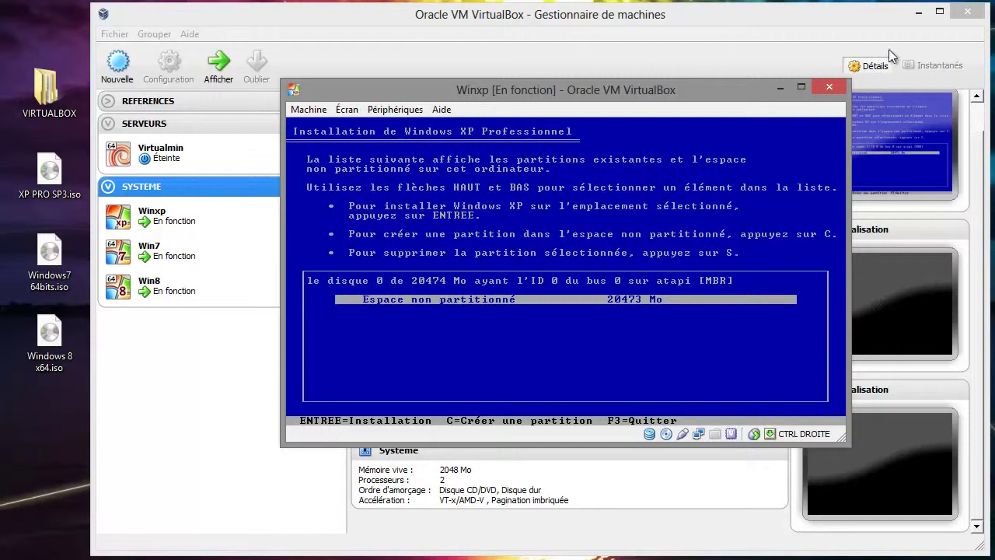
- Minimize the VirtualBox windows, delete the three ISO files from the desktop, and return to Winxp
{"action": "left_click", "coordinate": [918, 13]}
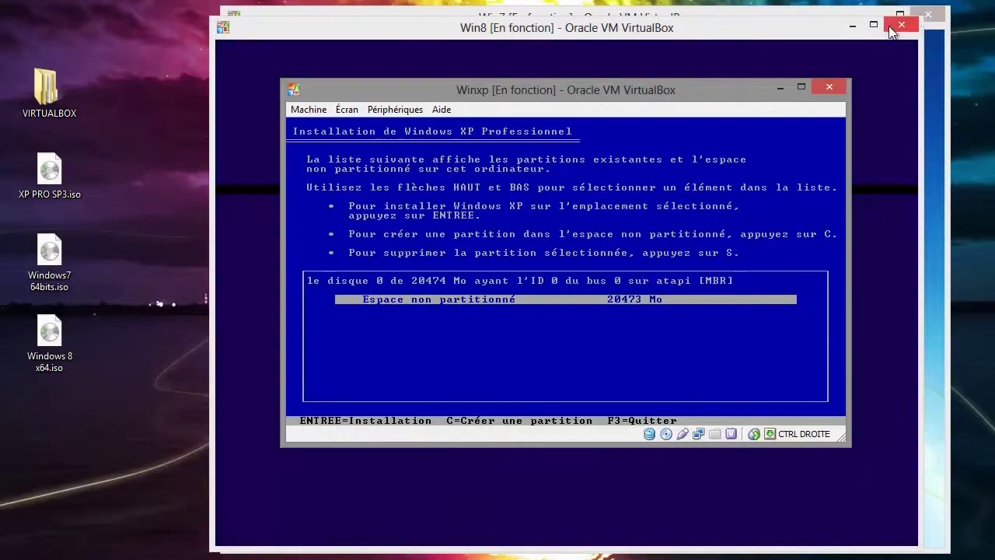
{"action": "left_click", "coordinate": [853, 28]}
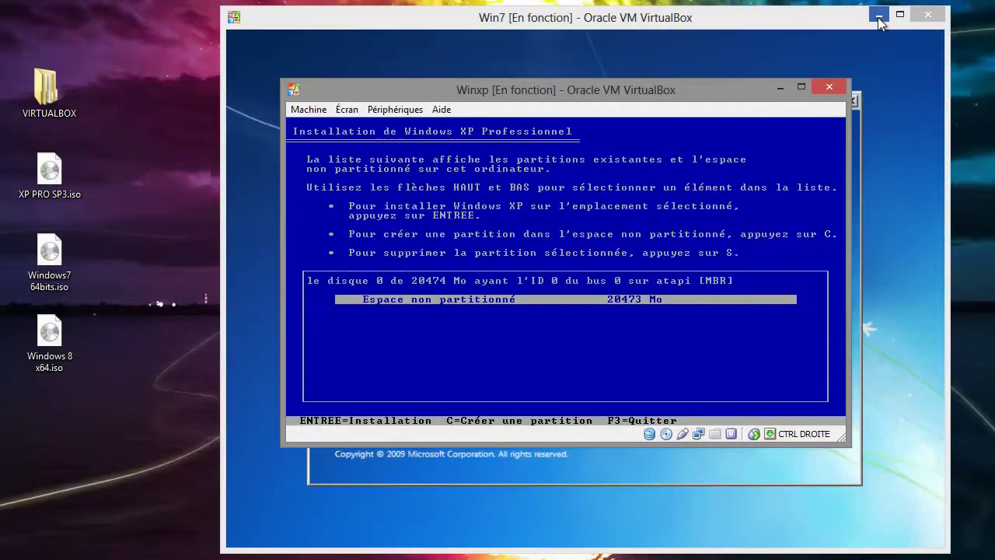
{"action": "left_click", "coordinate": [878, 20]}
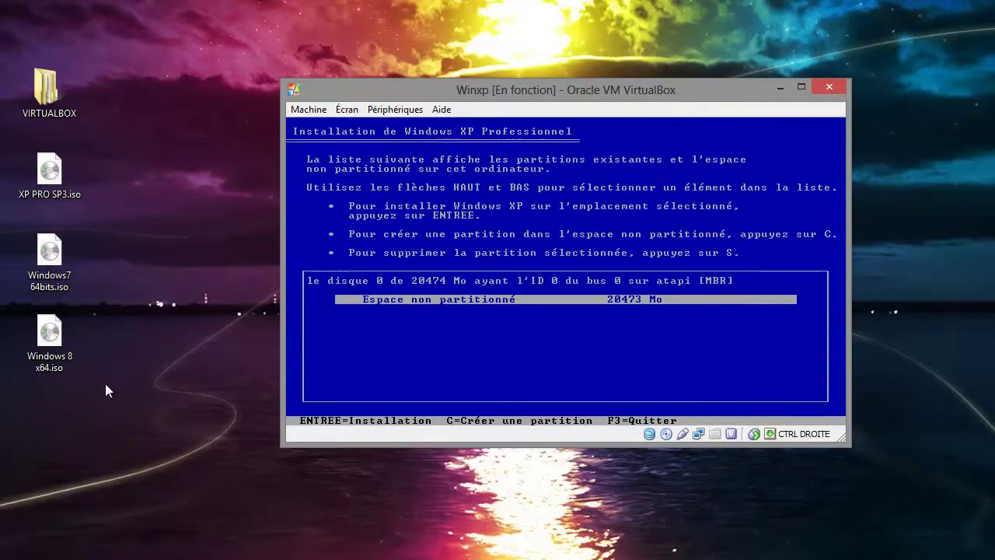
{"action": "left_click_drag", "start_coordinate": [105, 383], "coordinate": [53, 177]}
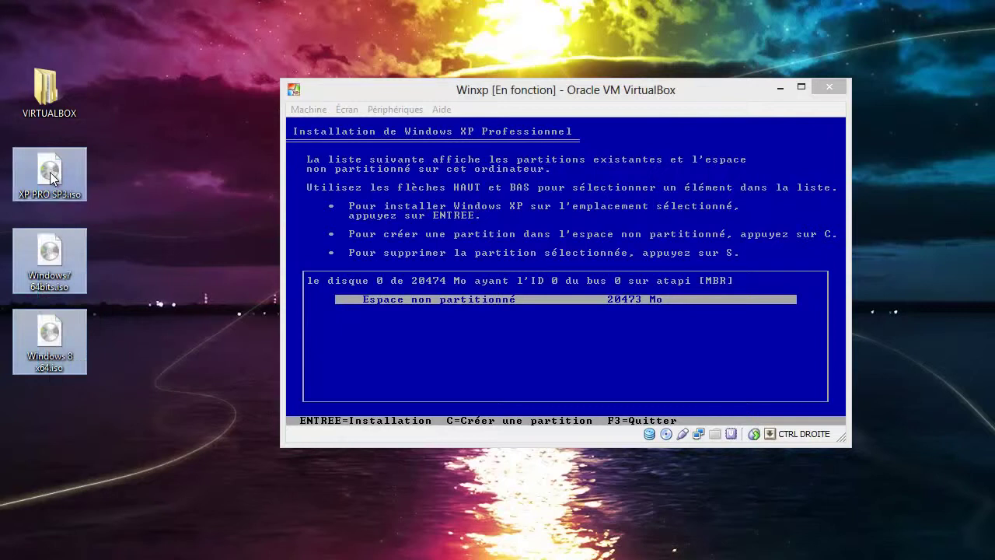
{"action": "key", "text": "Delete"}
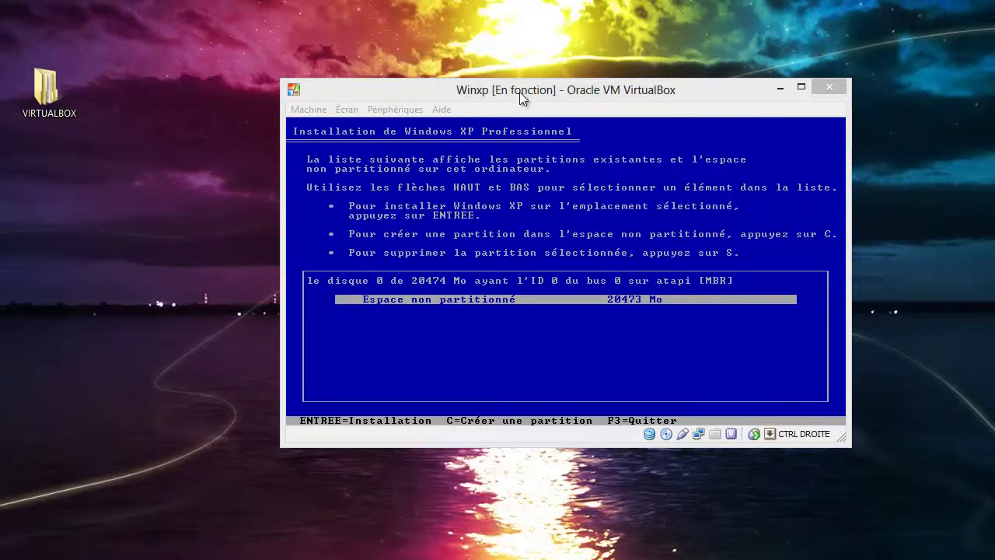
{"action": "key", "text": "alt+Tab"}
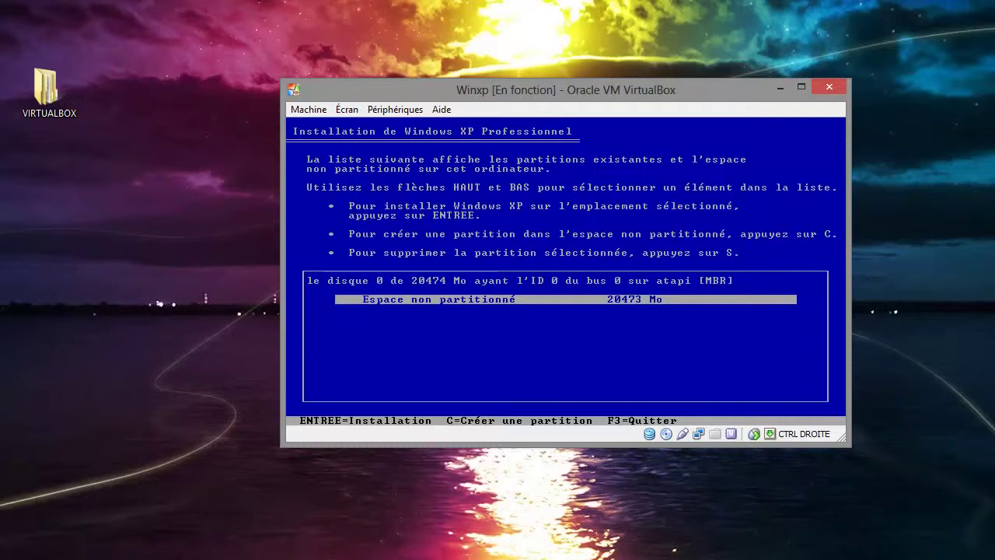
- Create a 10000 Mo partition C: and a 10464 Mo partition E: from the free space
{"action": "key", "text": "c"}
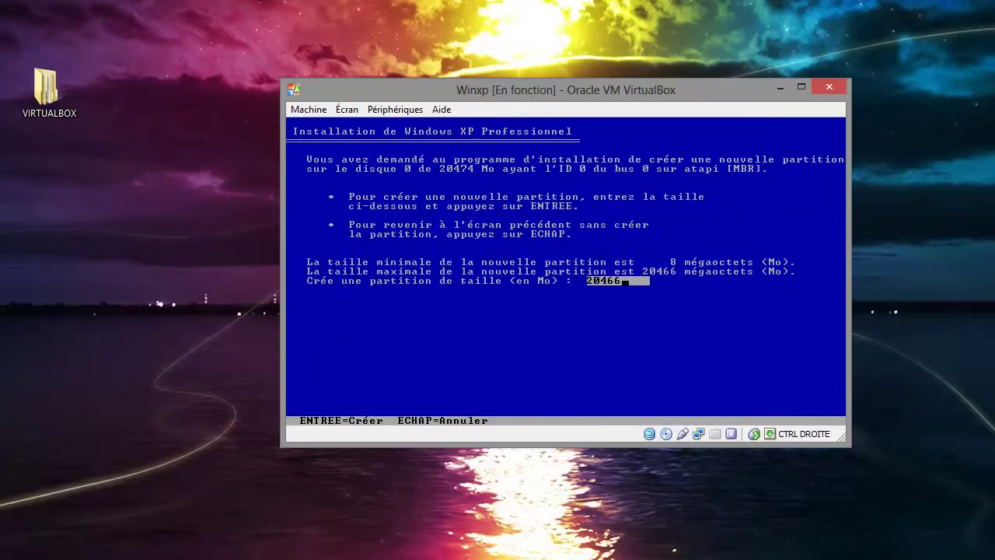
{"action": "key", "text": "BackSpace"}
{"action": "key", "text": "BackSpace"}
{"action": "key", "text": "BackSpace"}
{"action": "key", "text": "BackSpace"}
{"action": "key", "text": "BackSpace"}
{"action": "type", "text": "10000"}
{"action": "key", "text": "Return"}
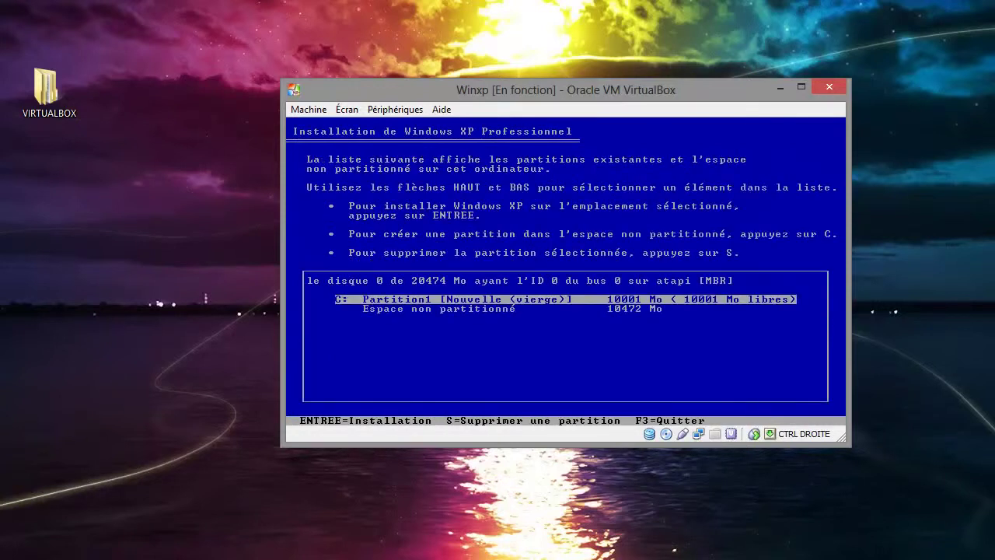
{"action": "key", "text": "Down"}
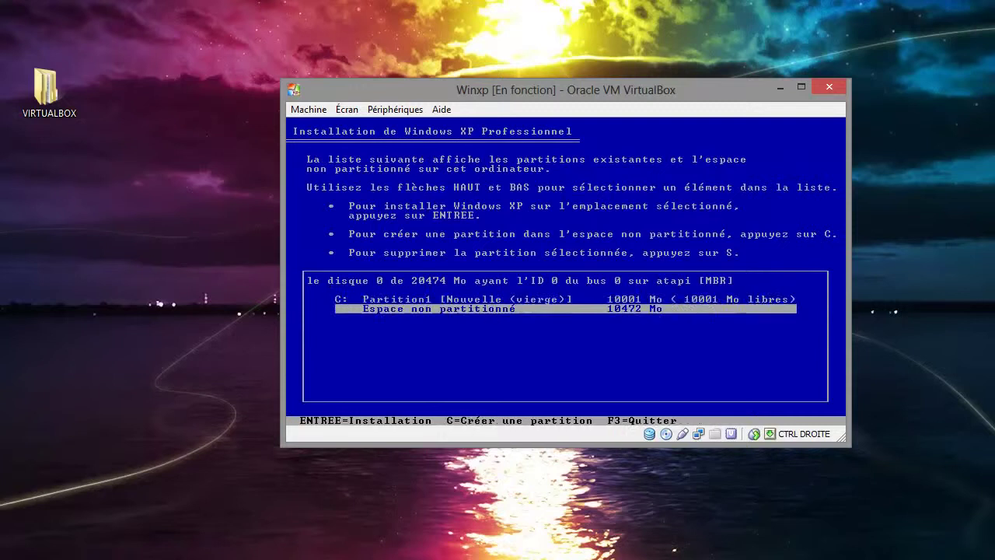
{"action": "key", "text": "c"}
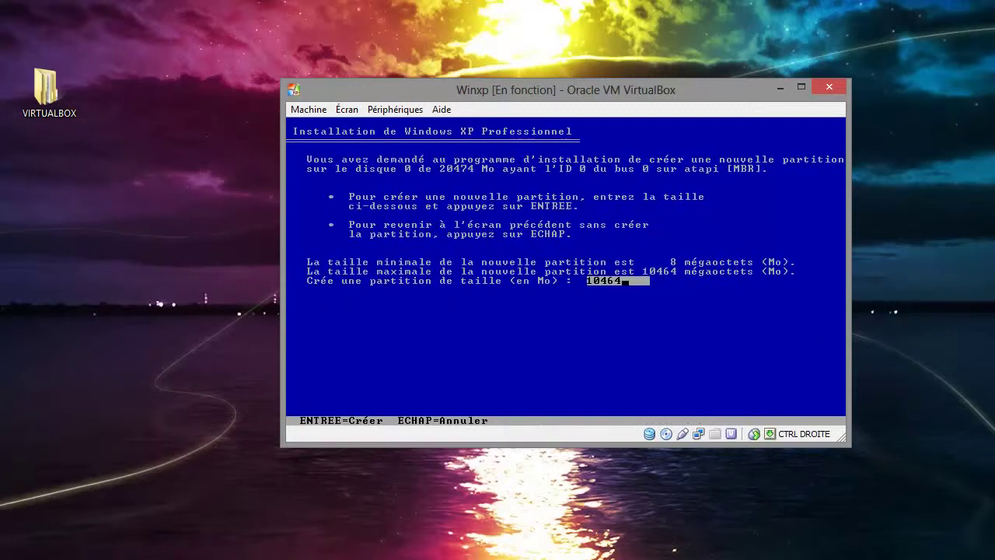
{"action": "key", "text": "Return"}
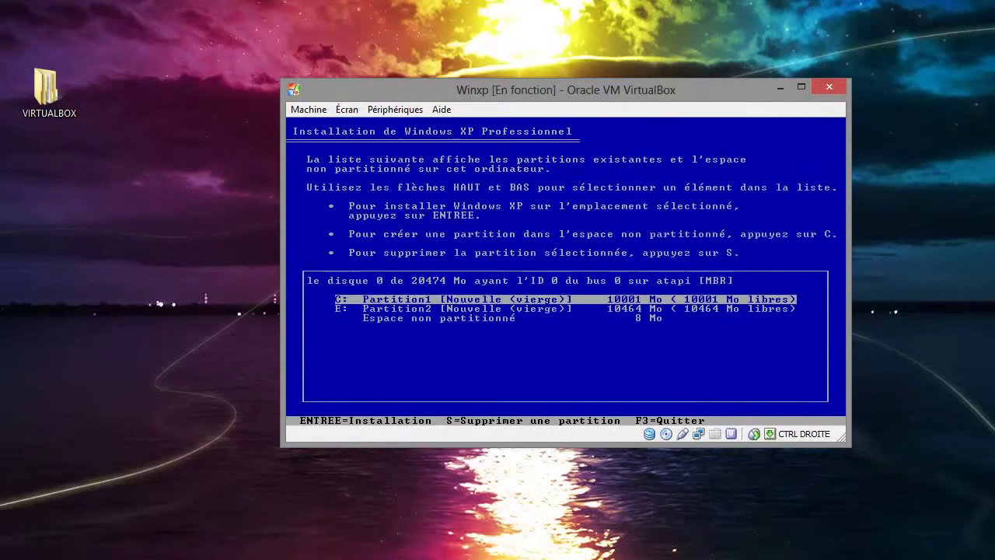
- Select partition E: in the list and request its deletion
{"action": "key", "text": "Down"}
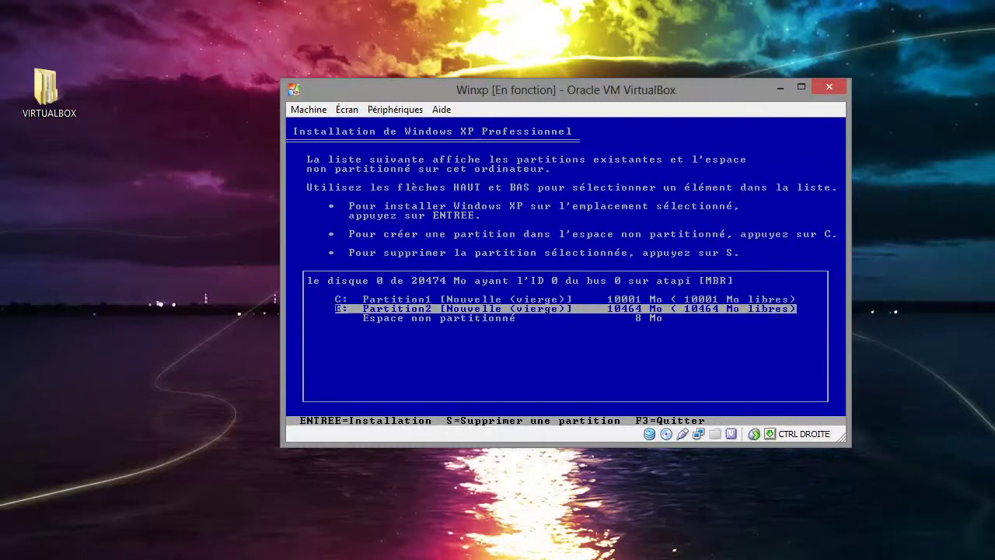
{"action": "key", "text": "Down"}
{"action": "key", "text": "Up"}
{"action": "key", "text": "Up"}
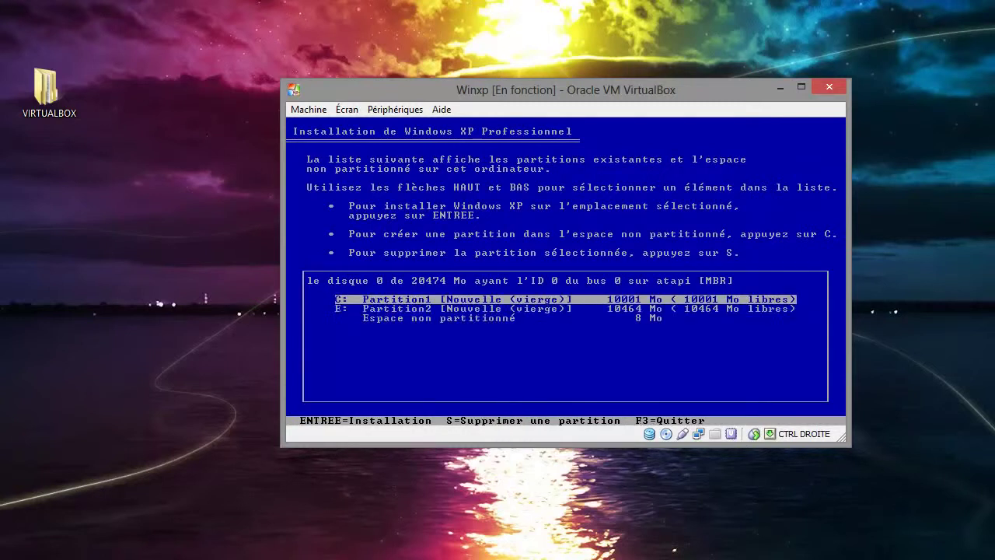
{"action": "key", "text": "Down"}
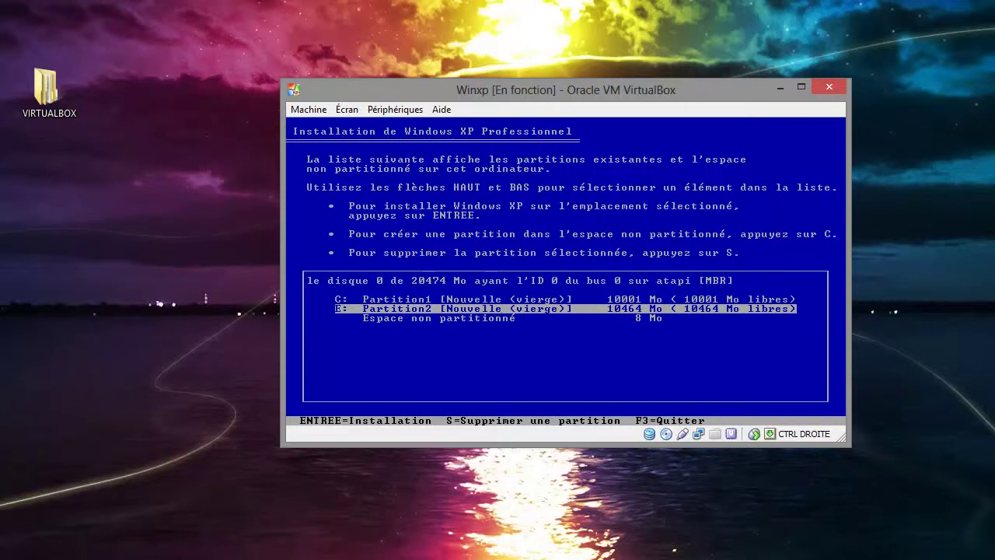
{"action": "key", "text": "Down"}
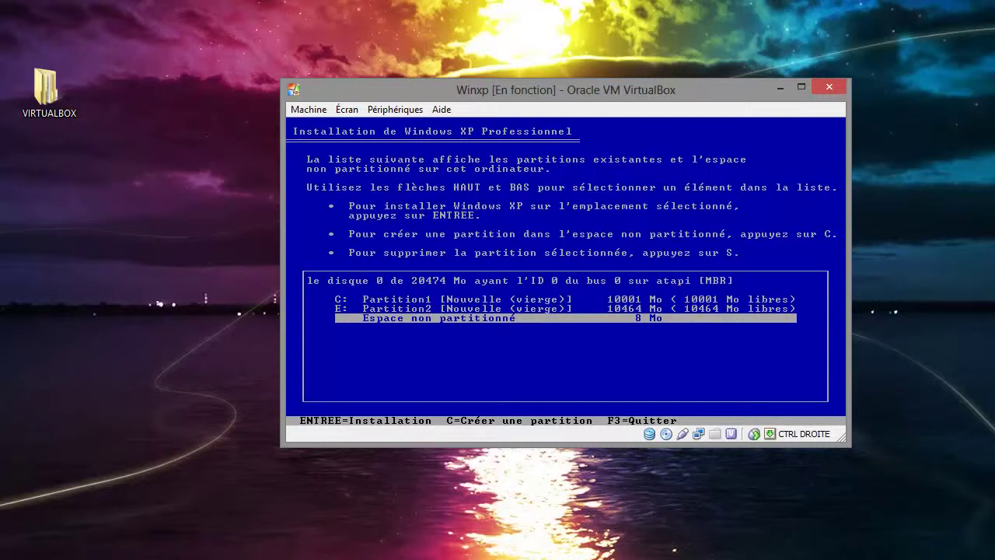
{"action": "key", "text": "Up"}
{"action": "key", "text": "Down"}
{"action": "key", "text": "Up"}
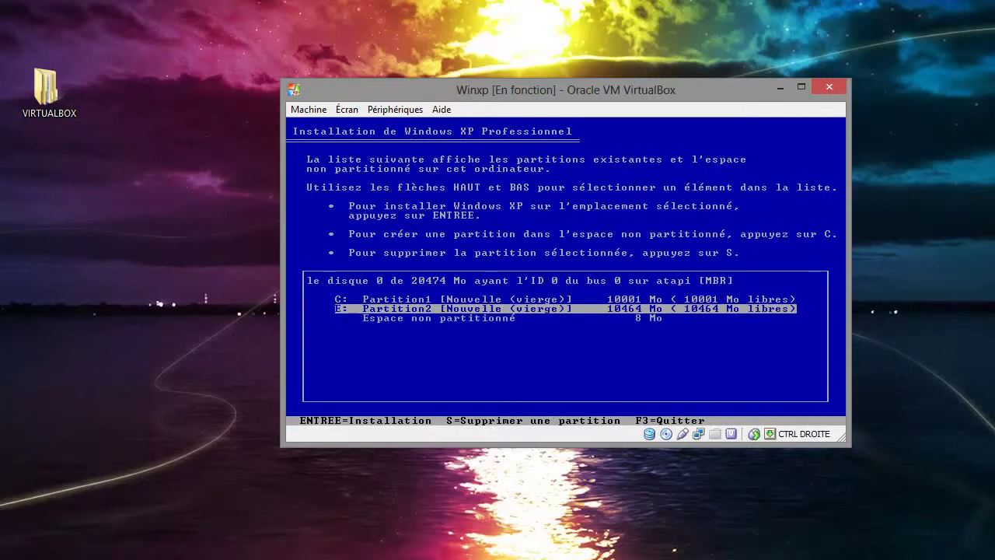
{"action": "key", "text": "s"}
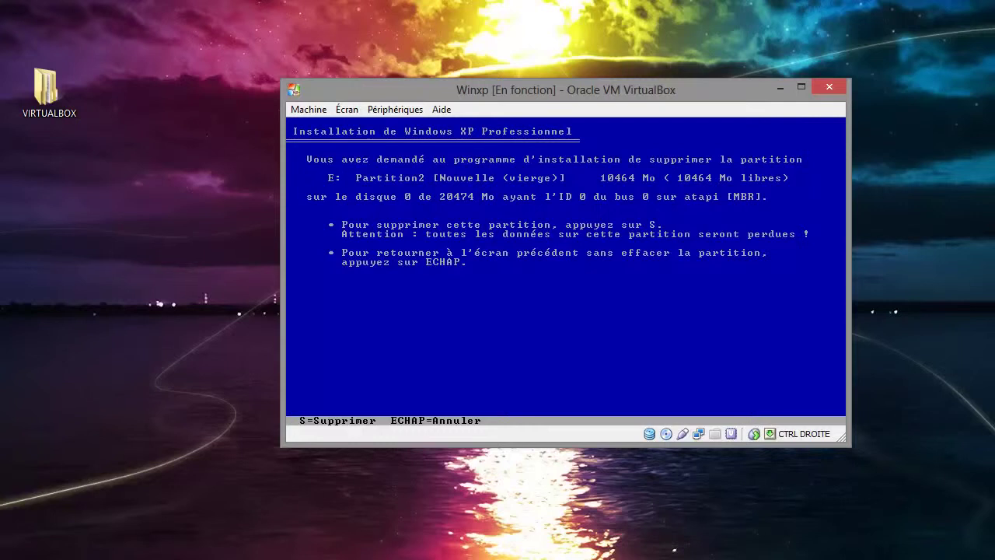
- Confirm deleting E:, then delete C: too, restoring the single 20473 Mo unpartitioned space
{"action": "key", "text": "s"}
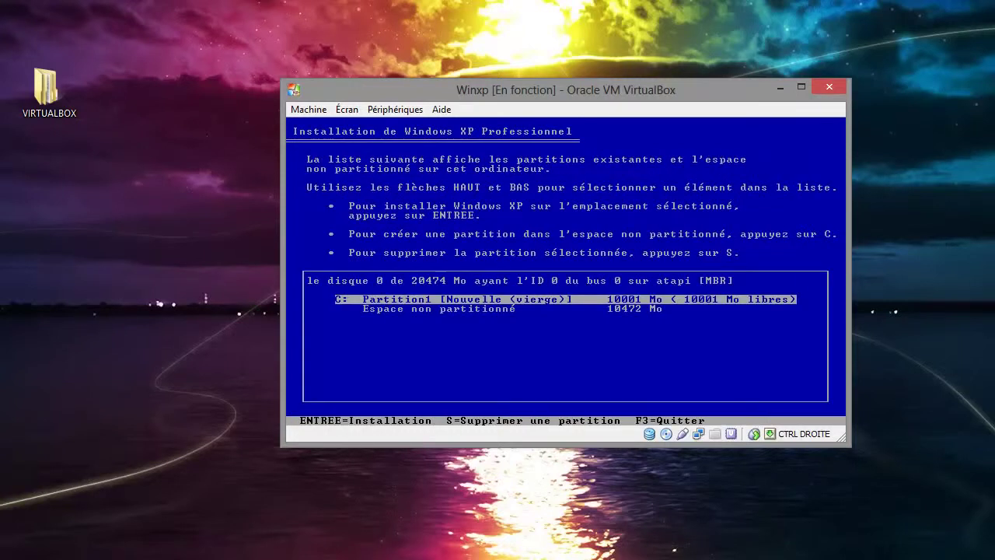
{"action": "key", "text": "s"}
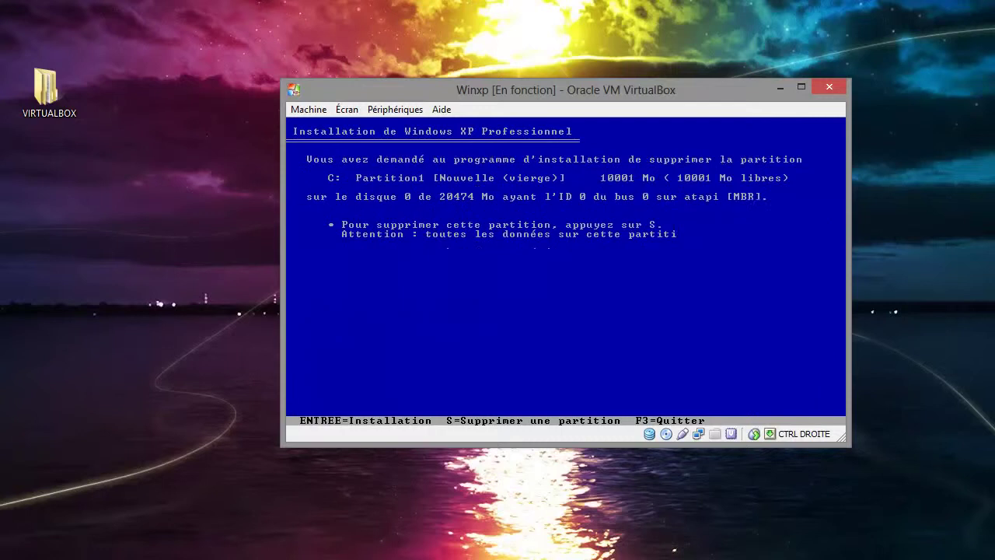
{"action": "key", "text": "e"}
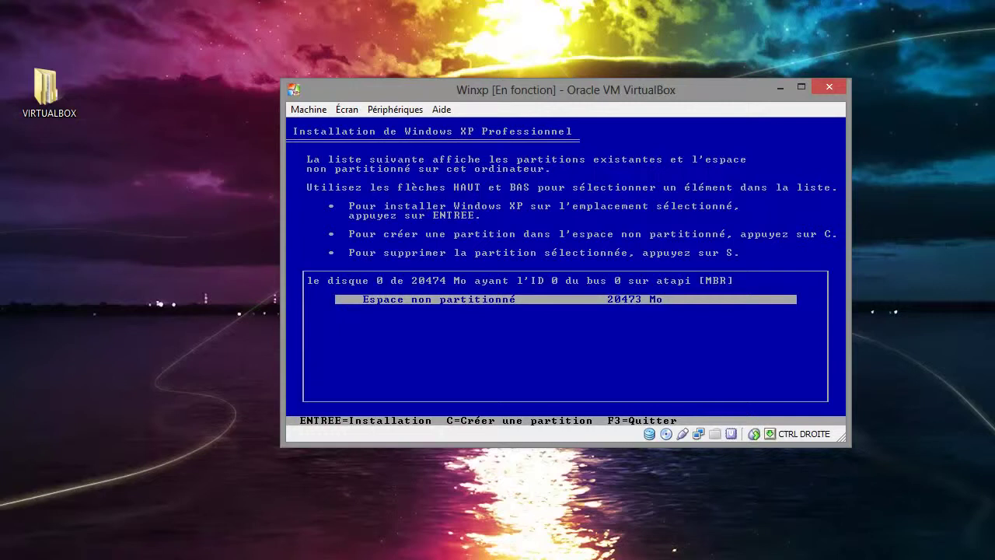
- Create a 10000 Mo partition C: in the unpartitioned space
{"action": "key", "text": "c"}
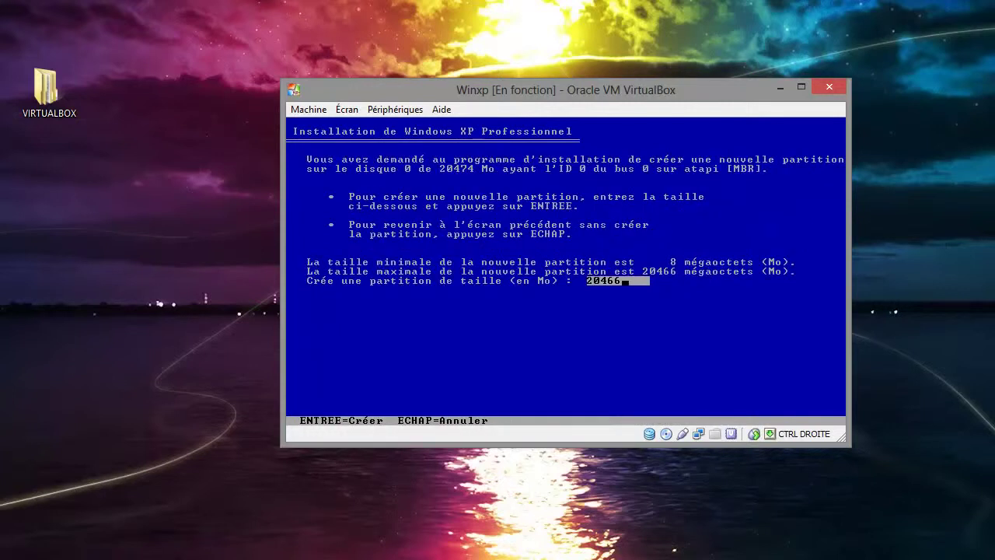
{"action": "key", "text": "BackSpace"}
{"action": "key", "text": "BackSpace"}
{"action": "key", "text": "BackSpace"}
{"action": "key", "text": "BackSpace"}
{"action": "key", "text": "BackSpace"}
{"action": "type", "text": "10000"}
{"action": "key", "text": "Return"}
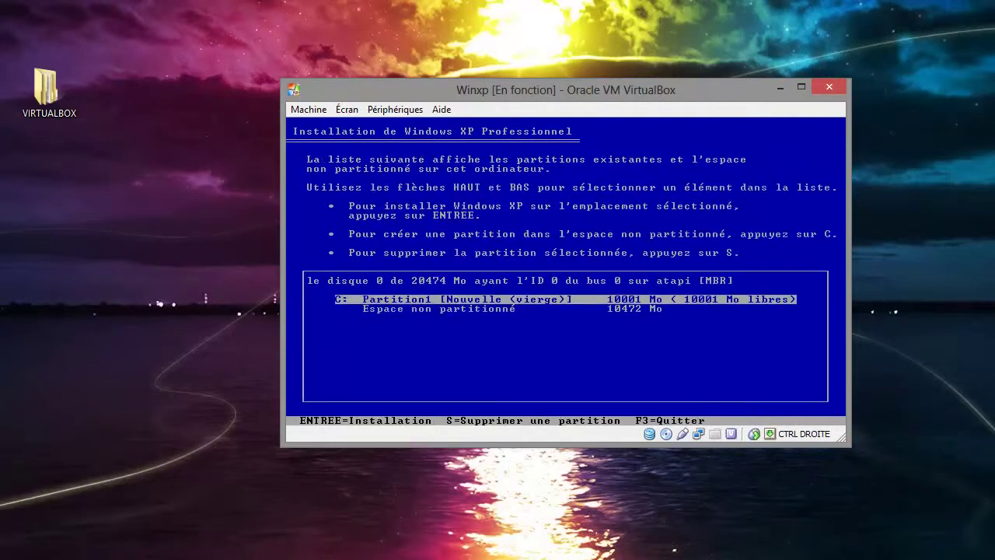
- Create partition D: from the remaining 10464 Mo and select C:
{"action": "key", "text": "c"}
{"action": "key", "text": "Return"}
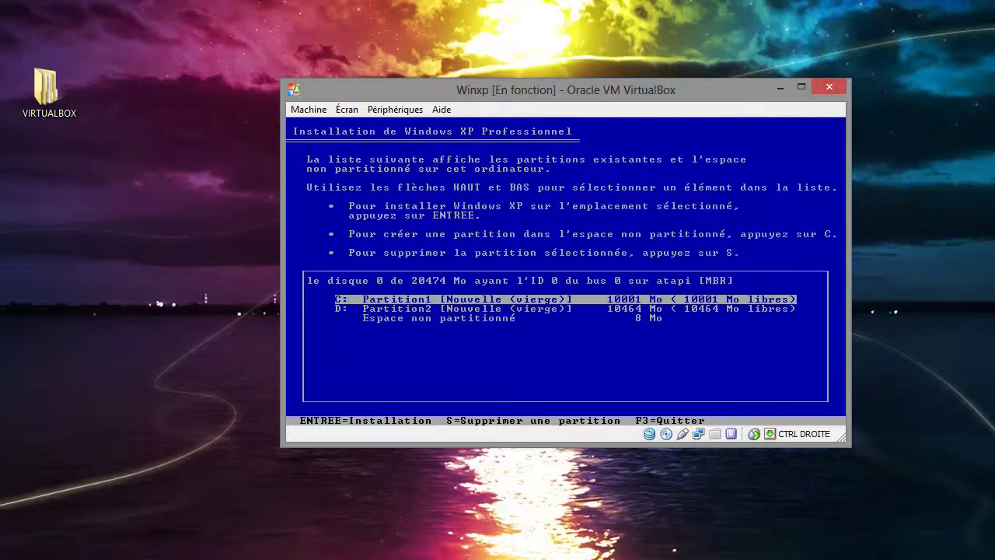
{"action": "key", "text": "Down"}
{"action": "key", "text": "Up"}
- Delete partition C:, freeing its 10001 Mo
{"action": "key", "text": "s"}
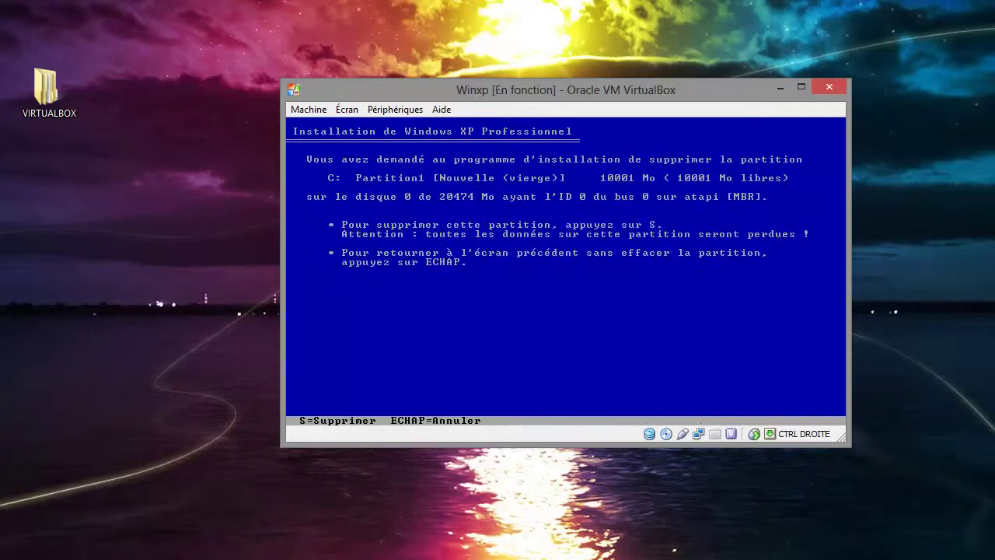
{"action": "key", "text": "s"}
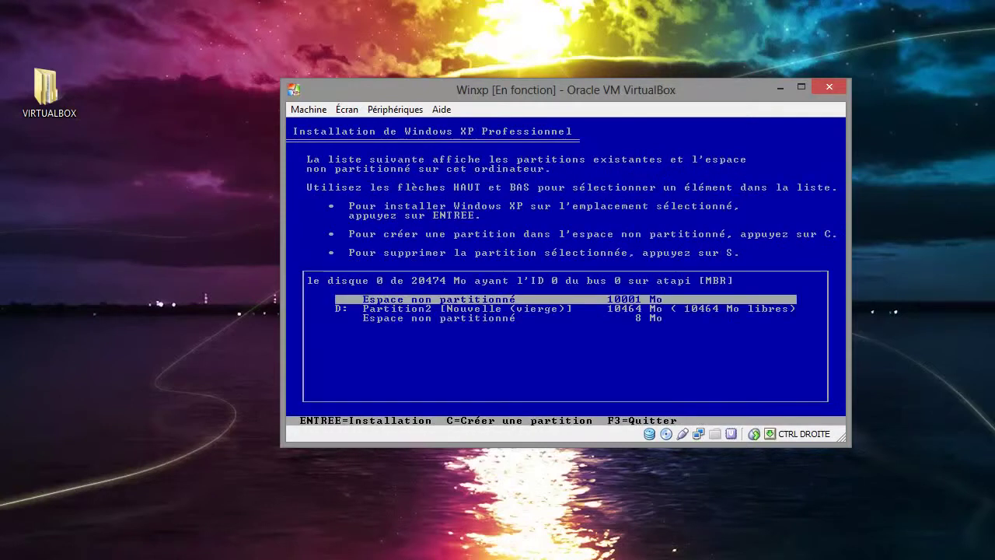
{"action": "key", "text": "Down"}
{"action": "key", "text": "Up"}
{"action": "key", "text": "Down"}
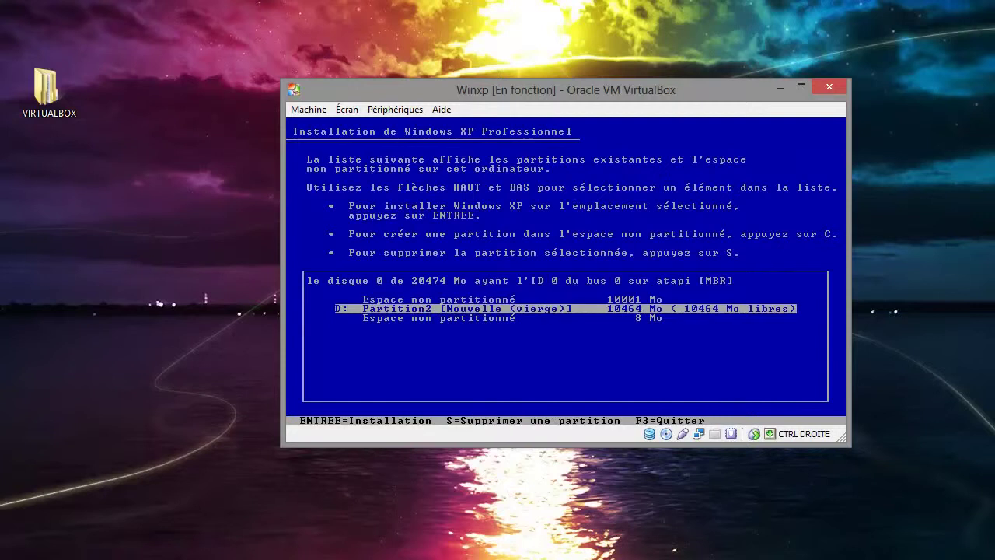
{"action": "key", "text": "Up"}
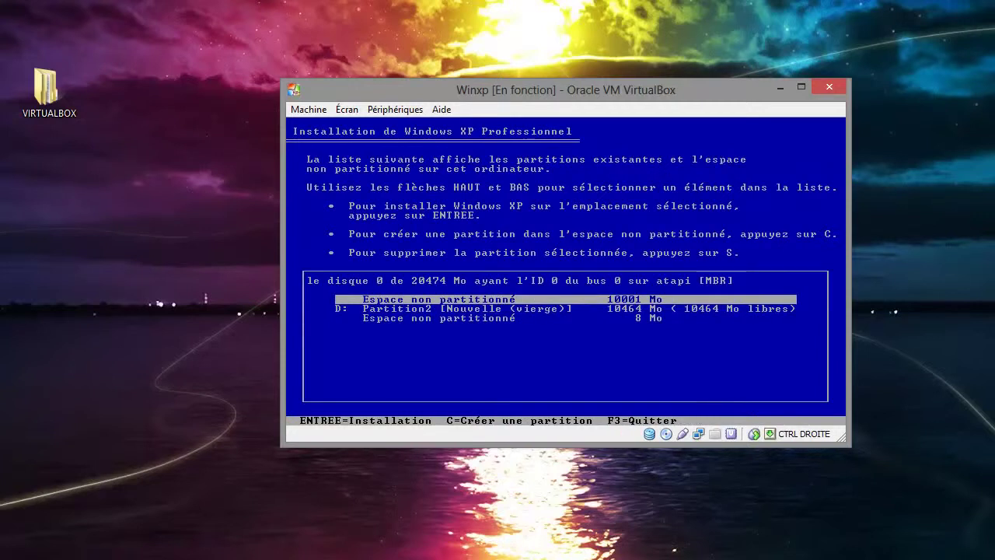
- Delete partition D: and install XP onto the 20473 Mo unpartitioned space
{"action": "key", "text": "Down"}
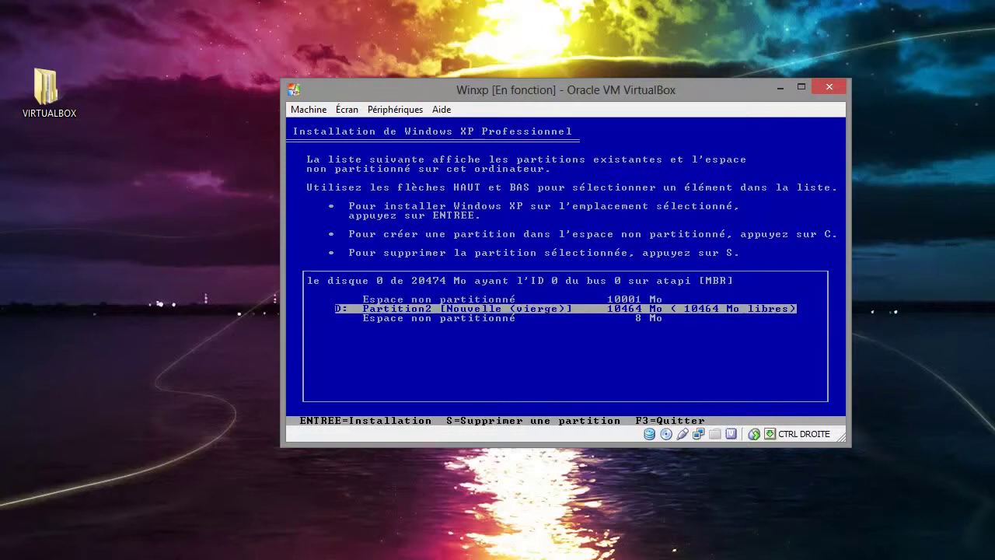
{"action": "key", "text": "Up"}
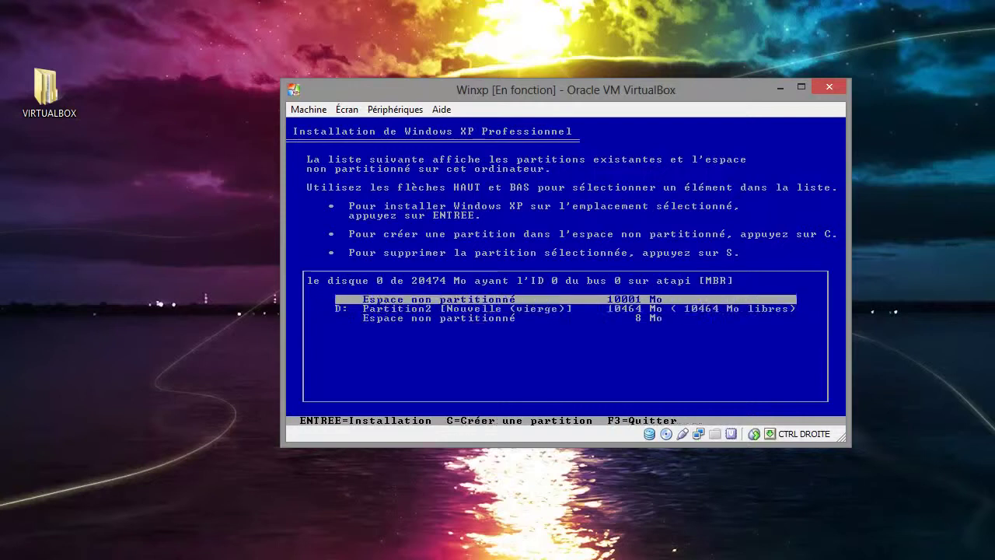
{"action": "key", "text": "Down"}
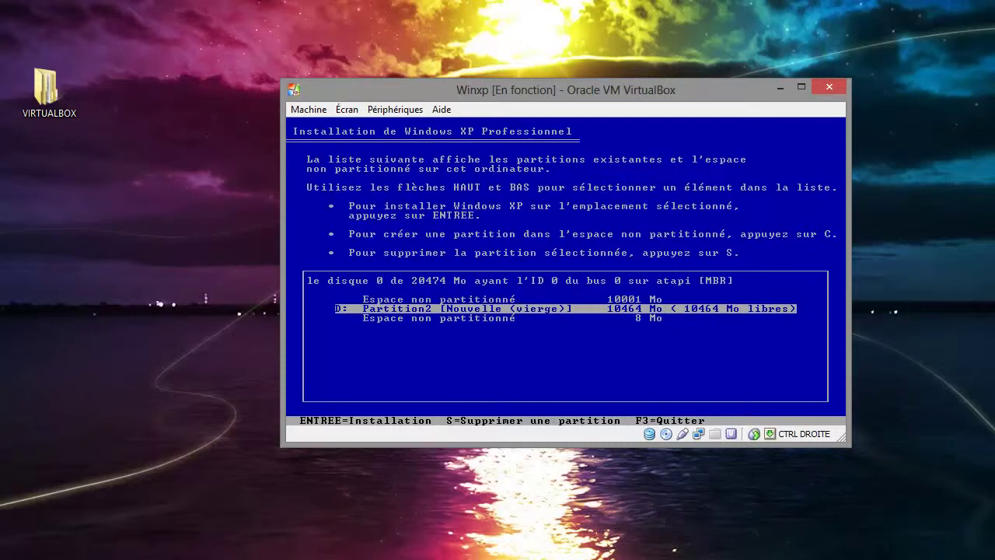
{"action": "key", "text": "Up"}
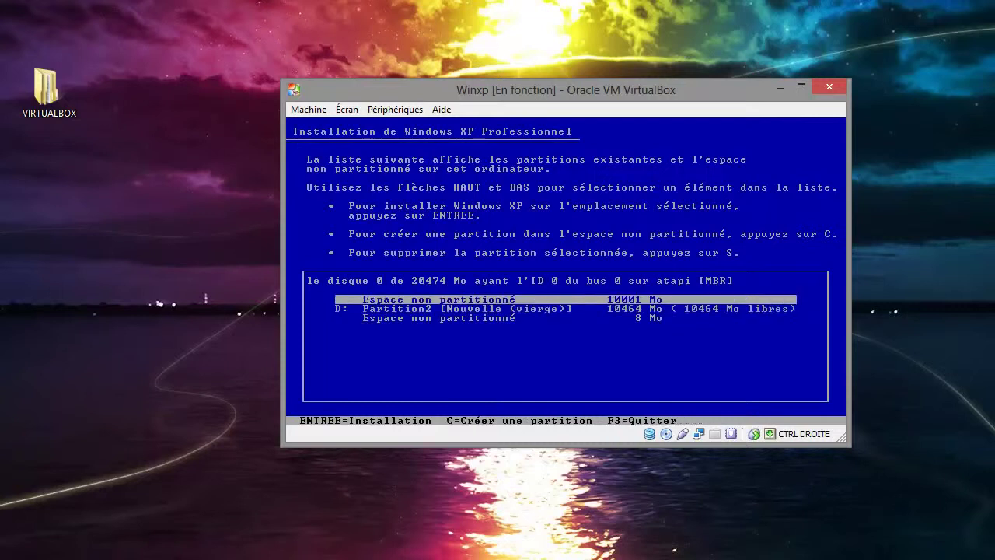
{"action": "key", "text": "Down"}
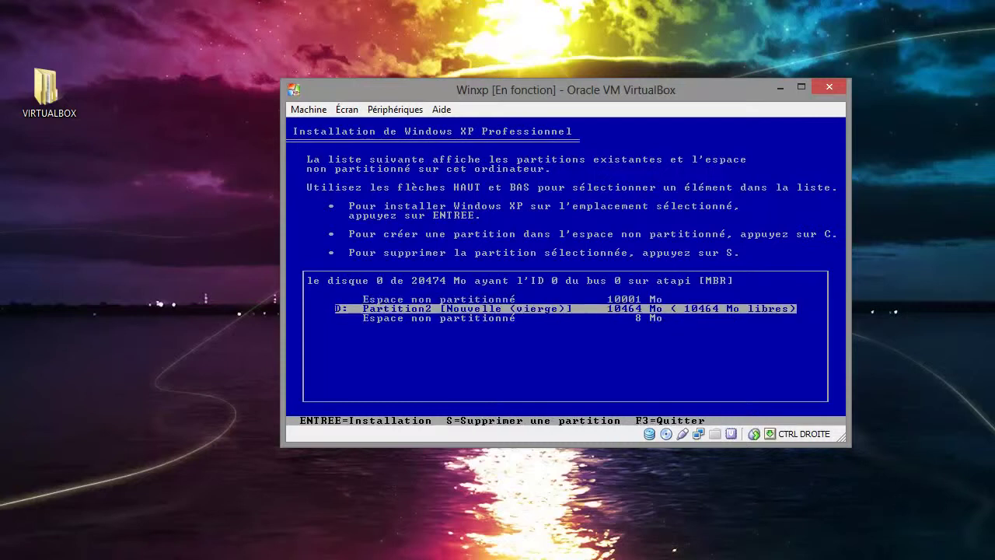
{"action": "key", "text": "s"}
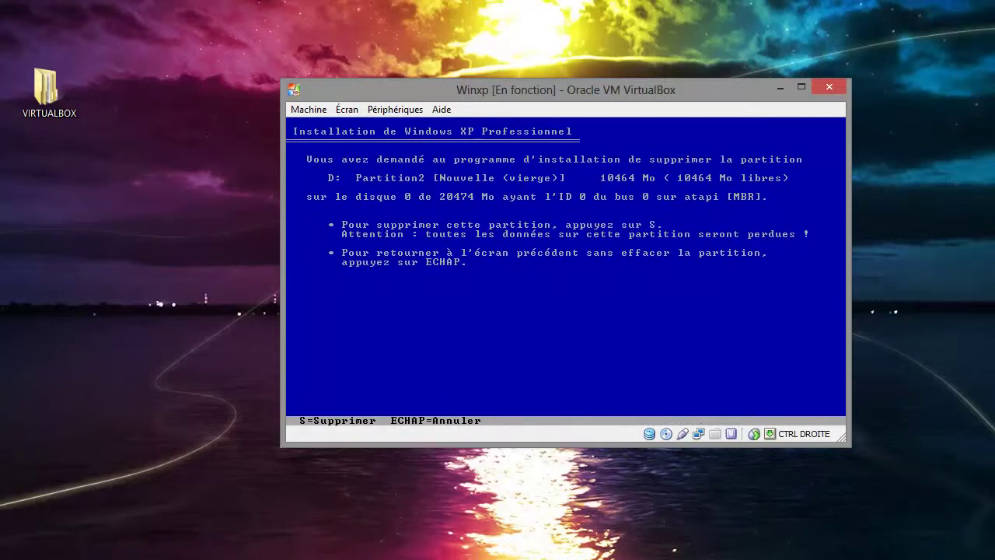
{"action": "key", "text": "s"}
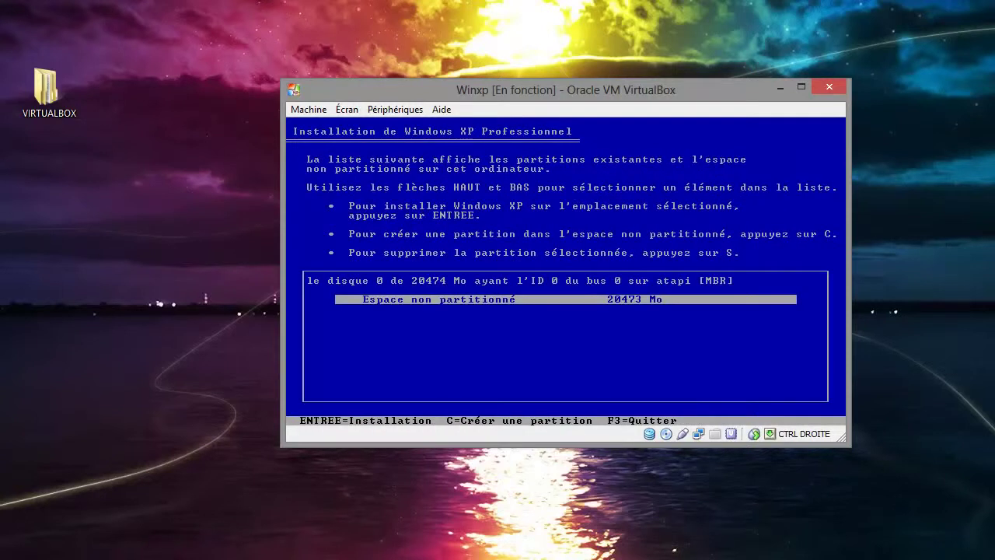
{"action": "key", "text": "Return"}
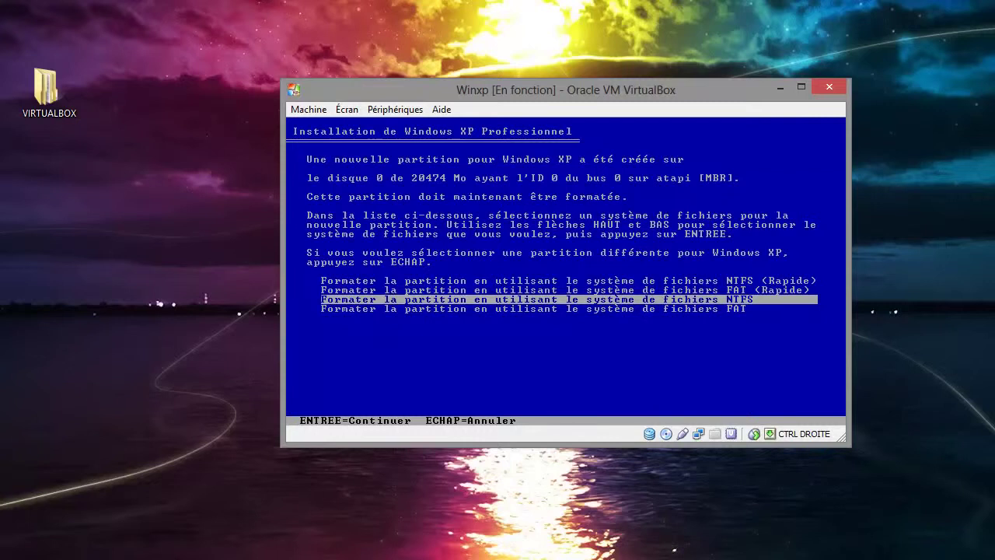
- Choose 'NTFS (Rapide)' and start the quick format of the XP partition
{"action": "key", "text": "Up"}
{"action": "key", "text": "Up"}
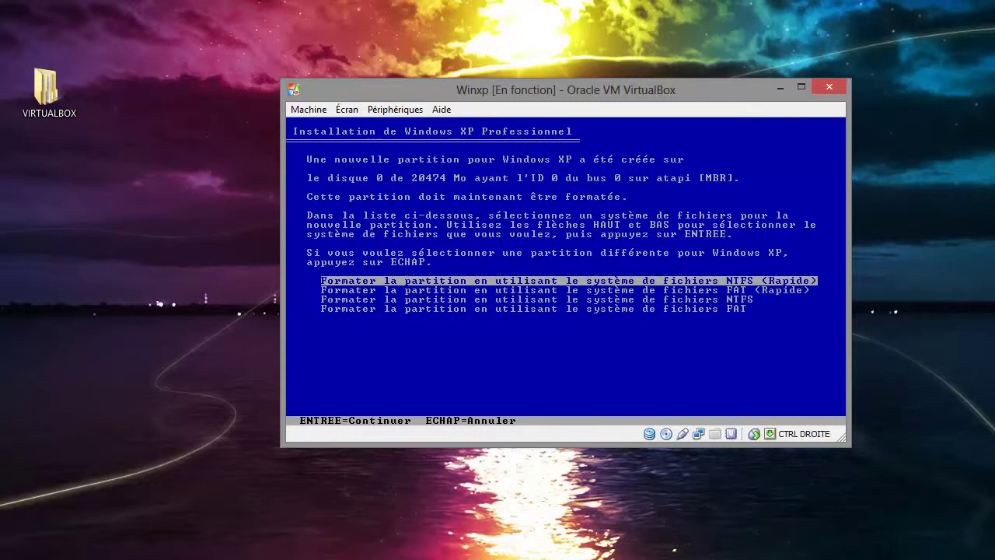
{"action": "key", "text": "Down"}
{"action": "key", "text": "Down"}
{"action": "key", "text": "Up"}
{"action": "key", "text": "Up"}
{"action": "key", "text": "Down"}
{"action": "key", "text": "Down"}
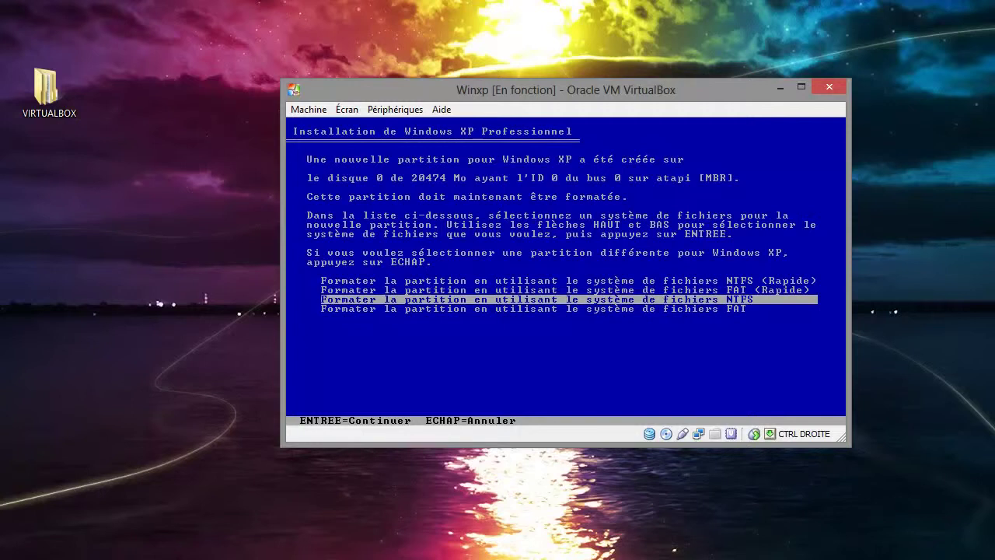
{"action": "key", "text": "Up"}
{"action": "key", "text": "Up"}
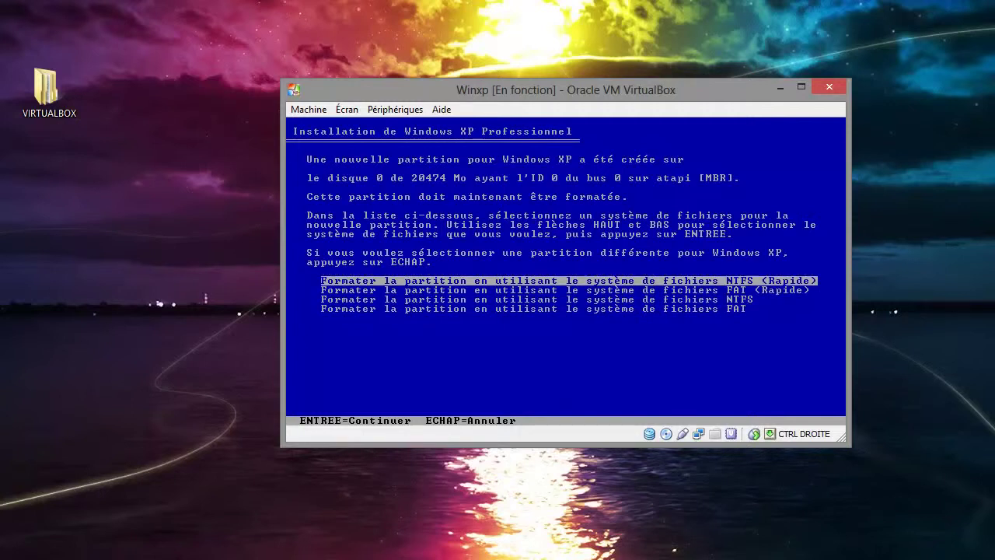
{"action": "key", "text": "Return"}
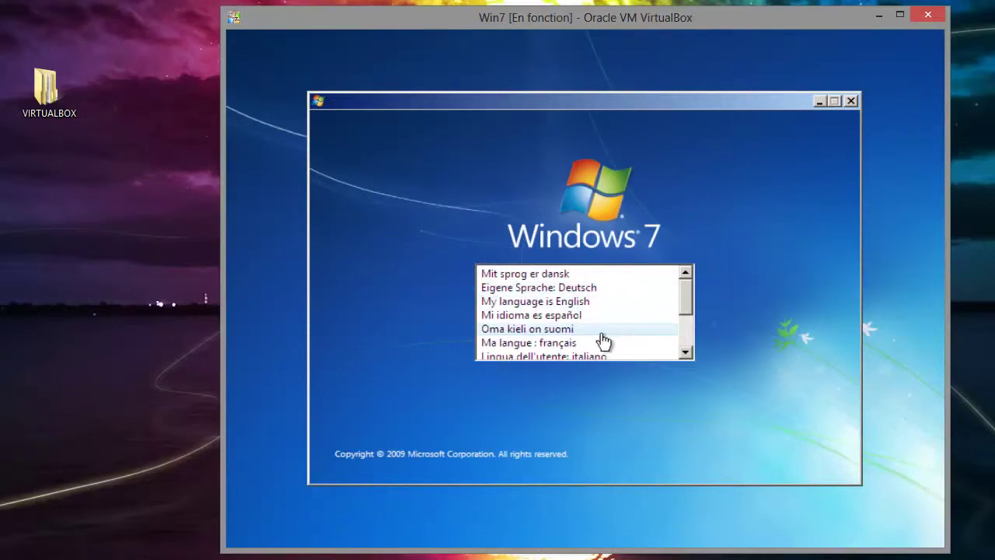
- Choose français as the Windows 7 setup language and begin the installation
{"action": "left_click", "coordinate": [545, 344]}
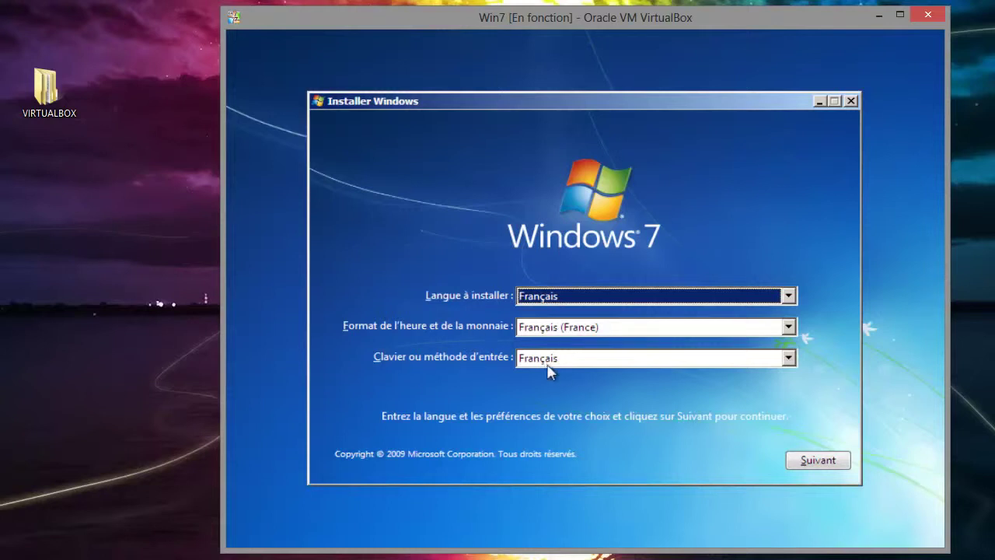
{"action": "left_click", "coordinate": [817, 465]}
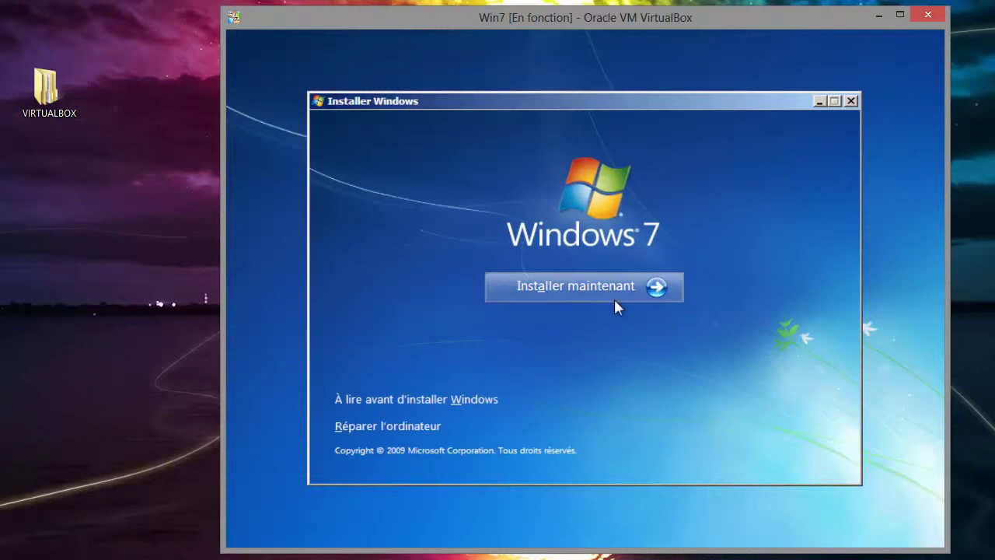
{"action": "left_click", "coordinate": [582, 295]}
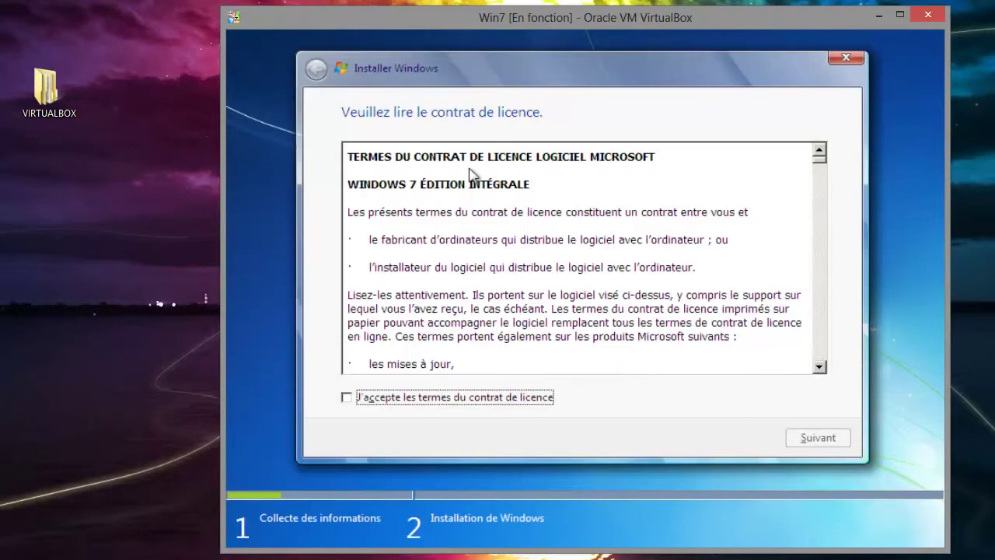
- Accept the Windows 7 licence terms and choose the Personnalisée (option avancée) installation
{"action": "left_click", "coordinate": [519, 398]}
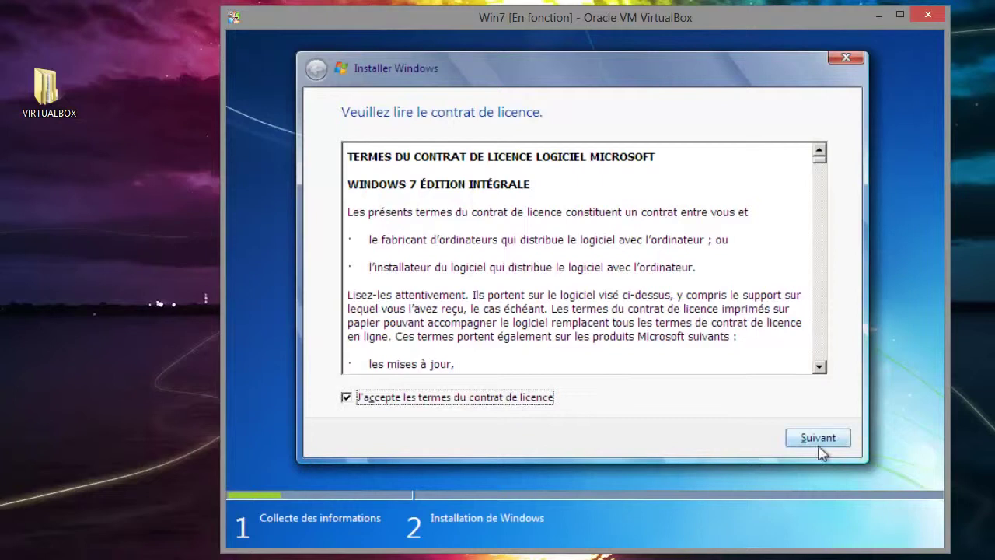
{"action": "left_click", "coordinate": [818, 442]}
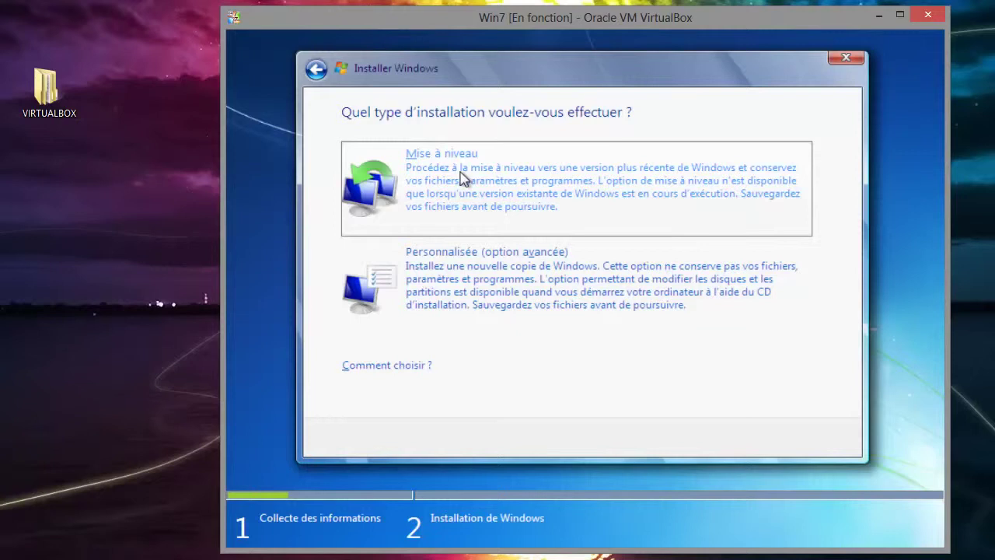
{"action": "left_click", "coordinate": [491, 287]}
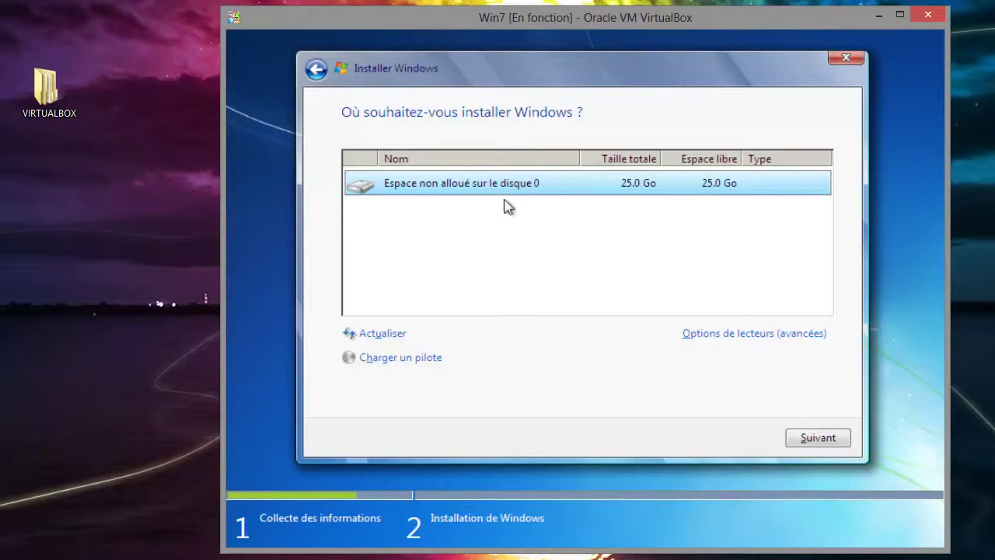
- Create a 12600 Mo partition, then a second partition filling the remaining unallocated space
{"action": "left_click", "coordinate": [729, 338]}
{"action": "left_click", "coordinate": [716, 334]}
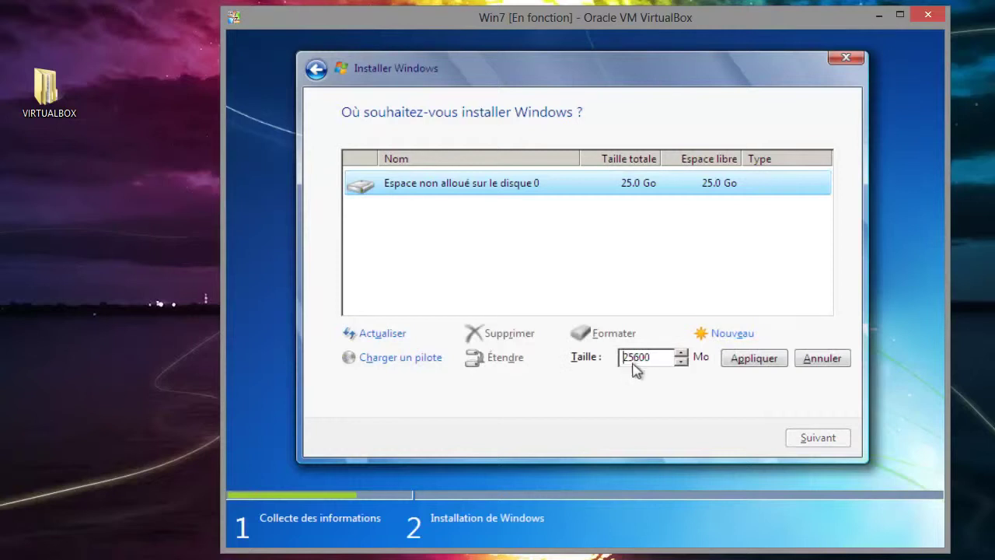
{"action": "left_click_drag", "start_coordinate": [621, 366], "coordinate": [628, 367]}
{"action": "type", "text": "12"}
{"action": "left_click", "coordinate": [743, 365]}
{"action": "left_click", "coordinate": [726, 358]}
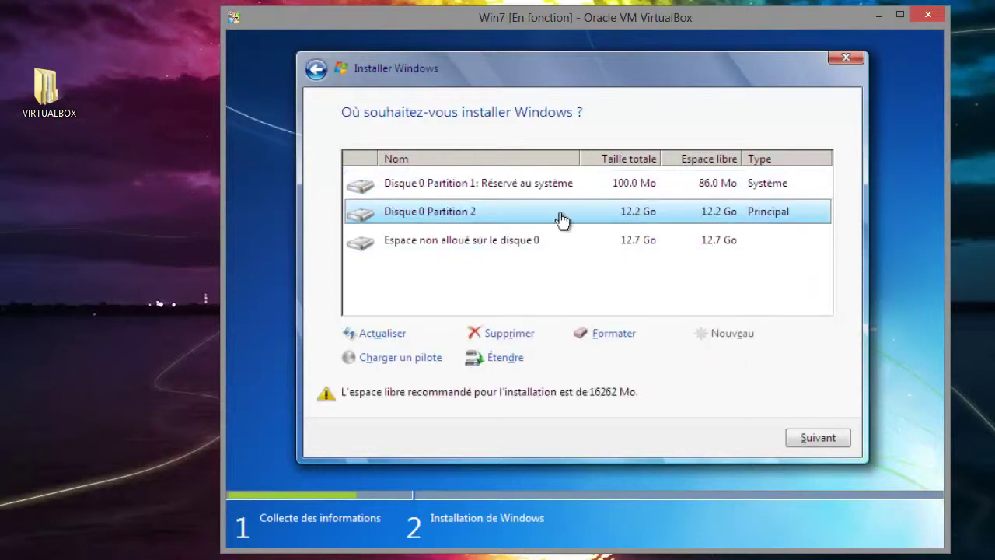
{"action": "left_click", "coordinate": [606, 243]}
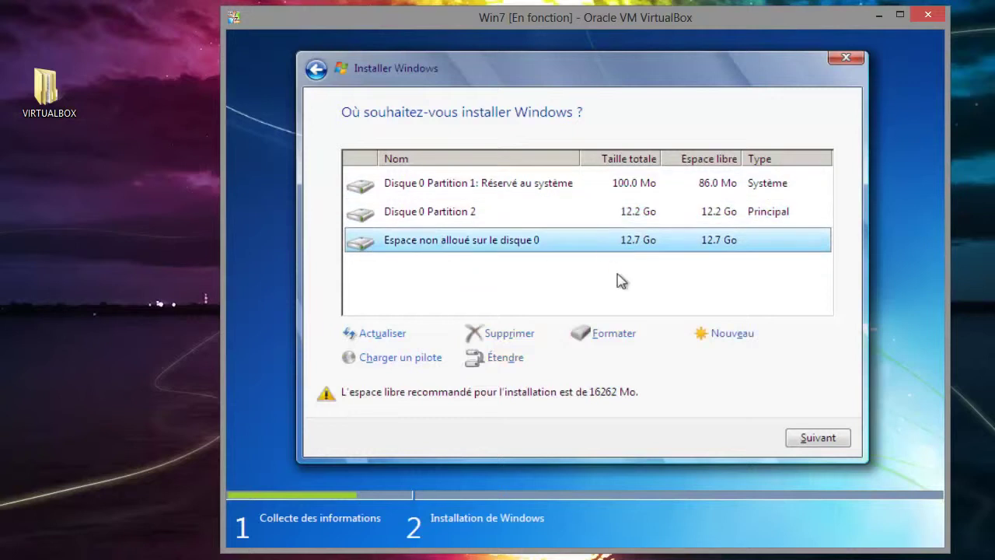
{"action": "left_click", "coordinate": [725, 336]}
{"action": "left_click", "coordinate": [754, 367]}
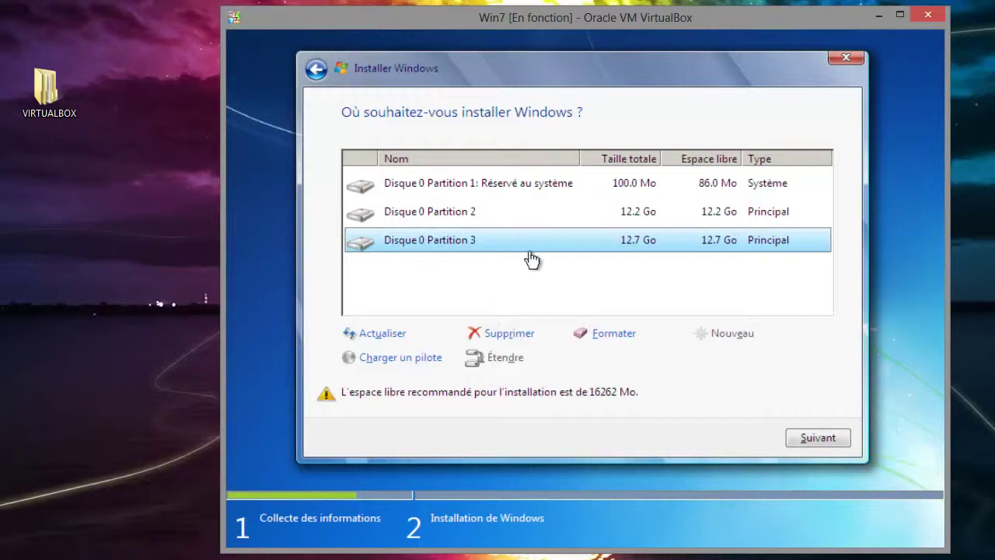
- Select Disque 0 Partition 3 (12.7 Go) and format it
{"action": "left_click", "coordinate": [447, 217]}
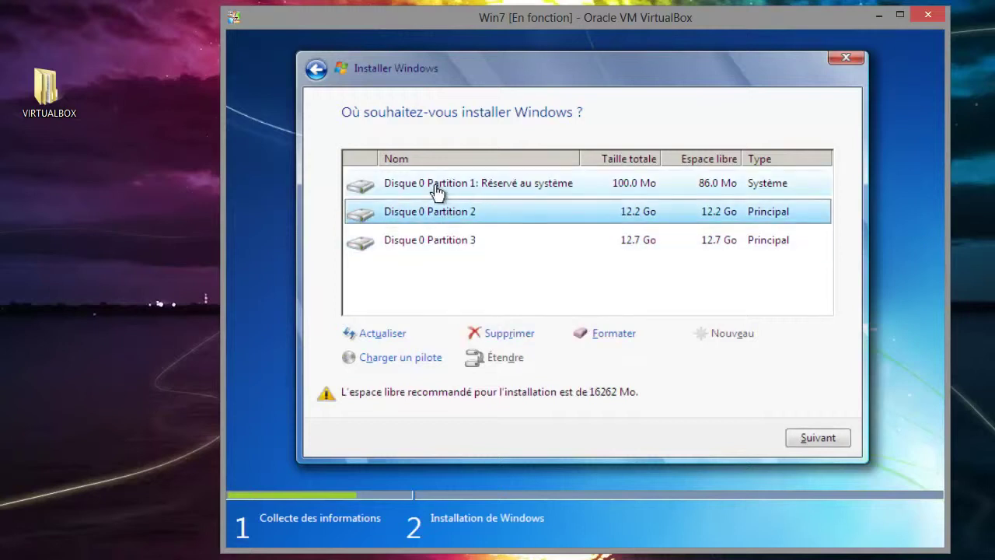
{"action": "left_click", "coordinate": [437, 193]}
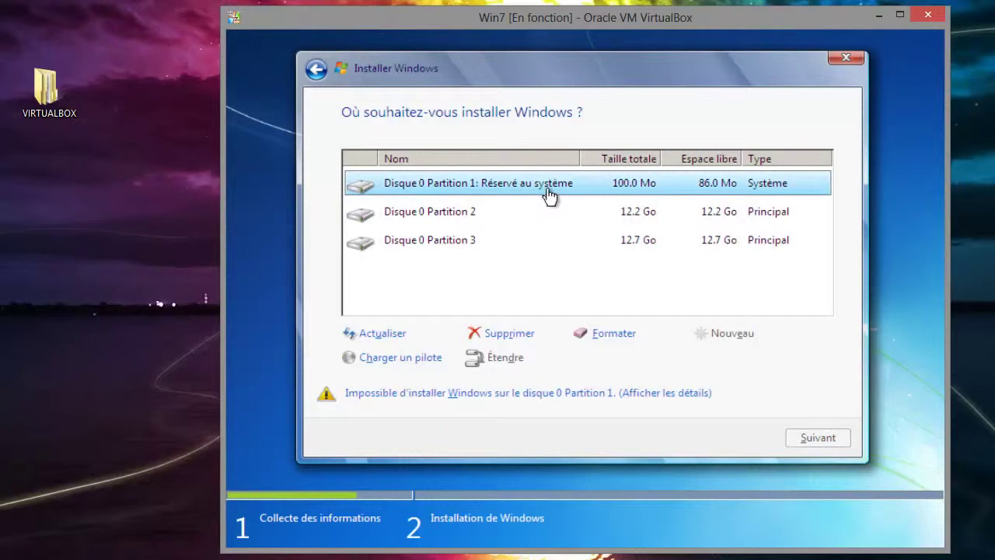
{"action": "left_click", "coordinate": [475, 213]}
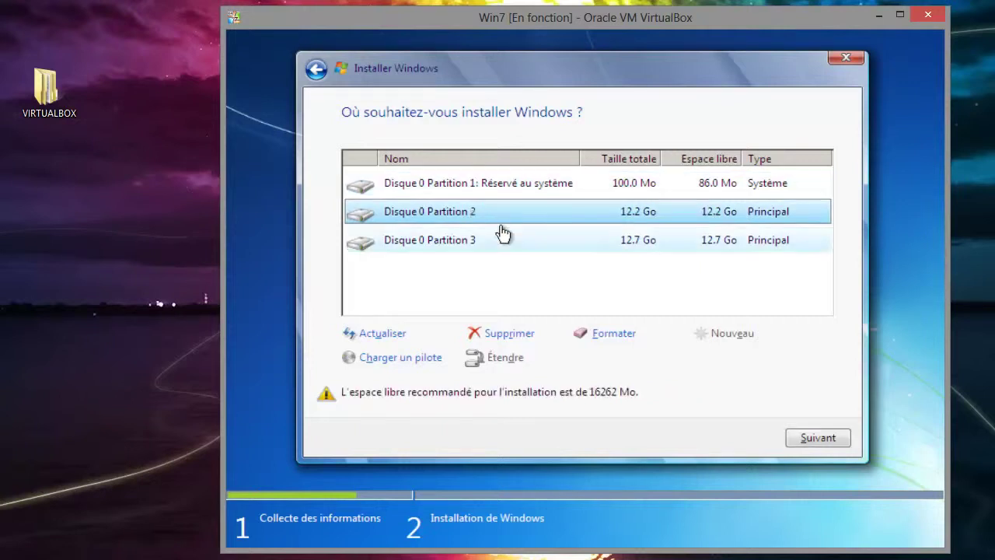
{"action": "left_click", "coordinate": [466, 236]}
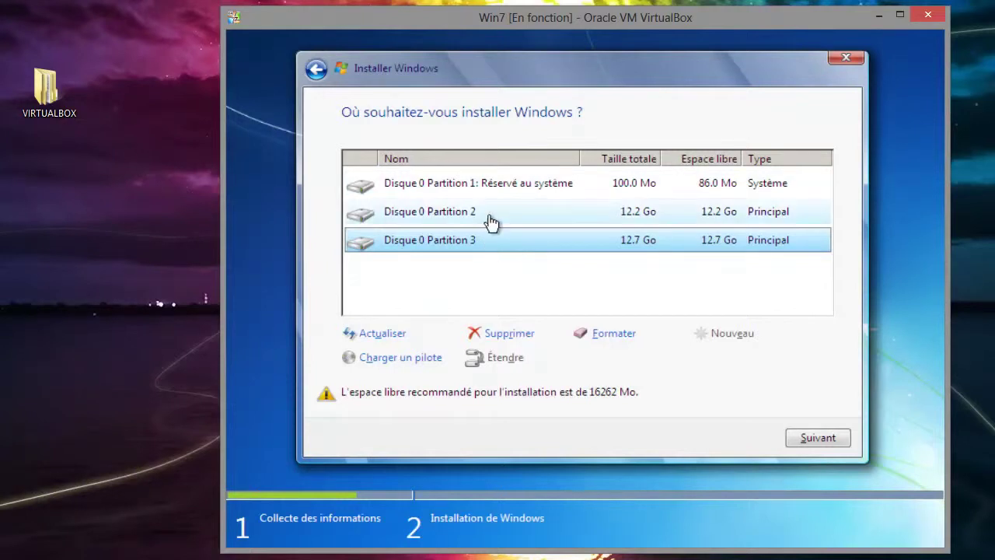
{"action": "left_click", "coordinate": [490, 223]}
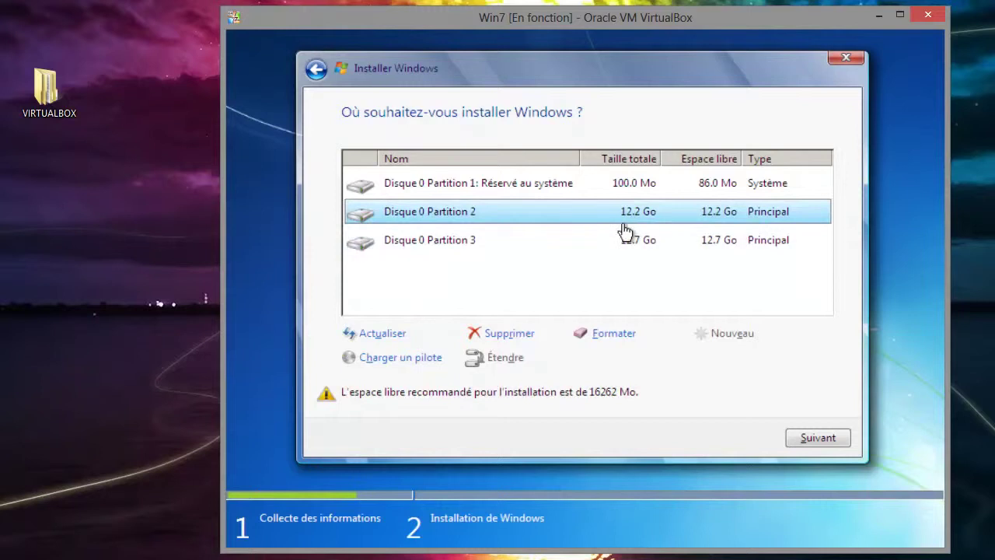
{"action": "left_click", "coordinate": [470, 258]}
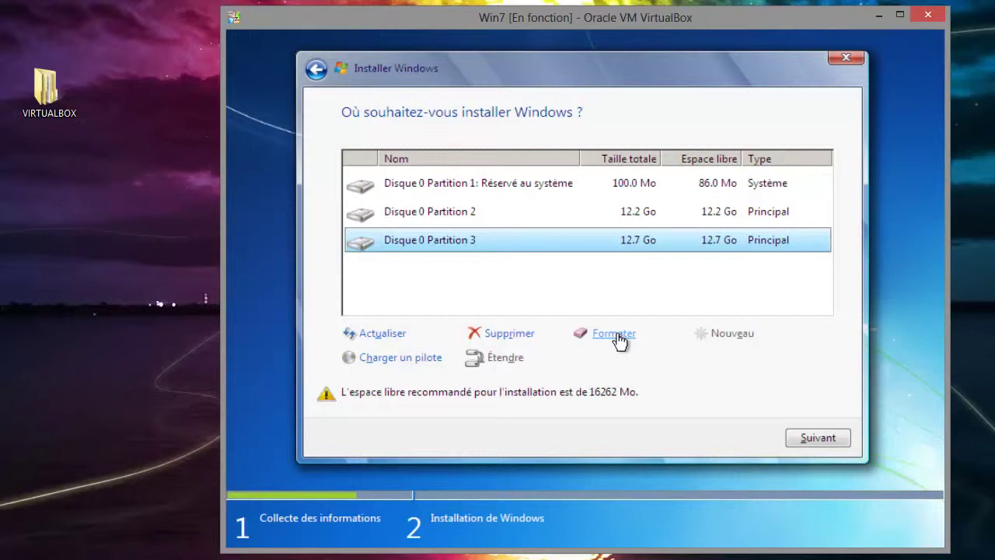
{"action": "left_click", "coordinate": [619, 340]}
- Delete Partition 2 and the 100.0 Mo system-reserved partition
{"action": "left_click", "coordinate": [510, 335]}
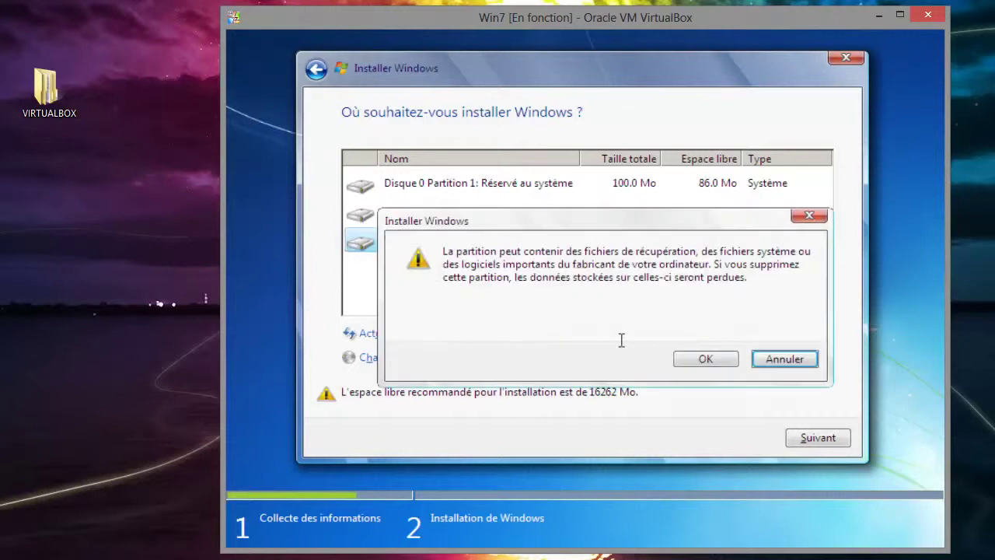
{"action": "left_click", "coordinate": [774, 360]}
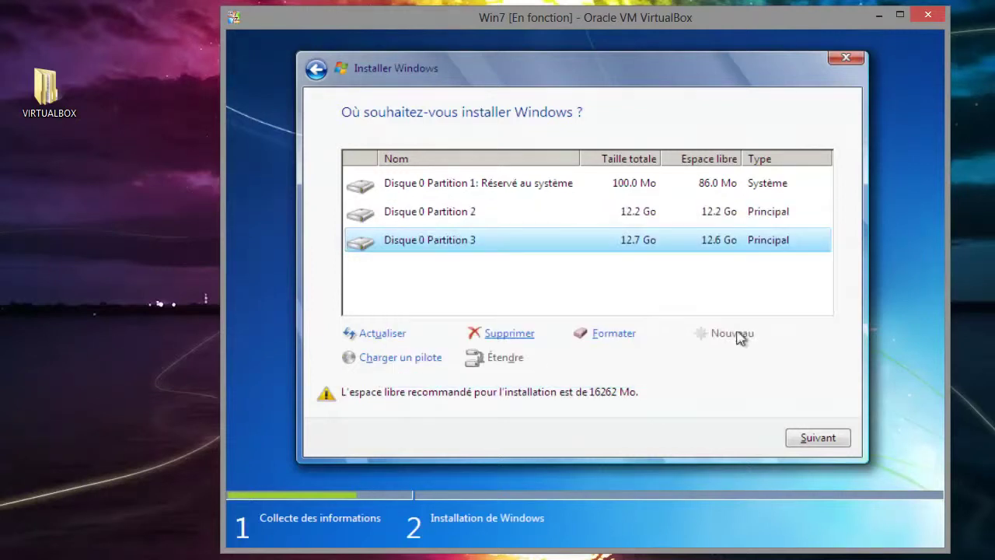
{"action": "left_click", "coordinate": [416, 221]}
{"action": "left_click", "coordinate": [506, 334]}
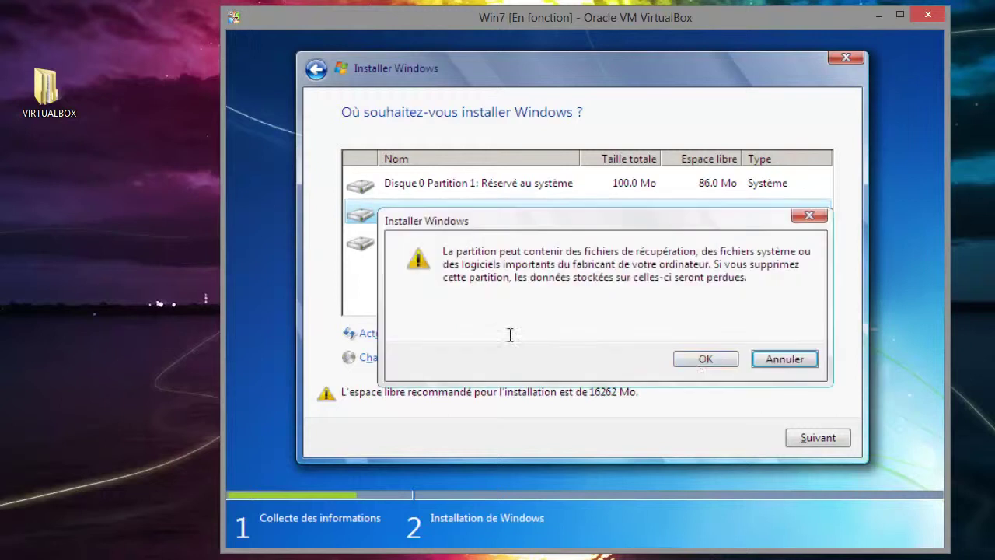
{"action": "left_click", "coordinate": [698, 363]}
{"action": "left_click", "coordinate": [505, 196]}
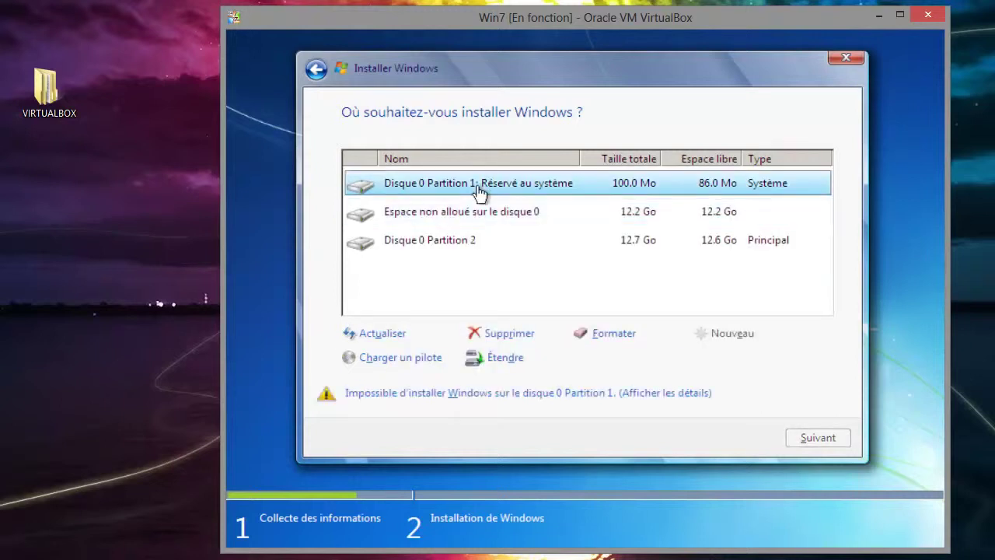
{"action": "left_click", "coordinate": [517, 333]}
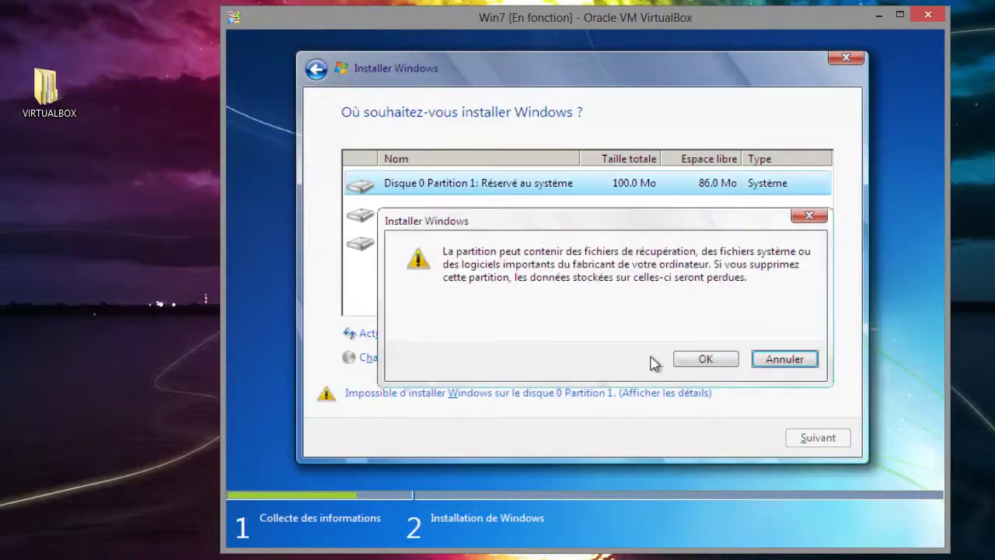
{"action": "left_click", "coordinate": [706, 359]}
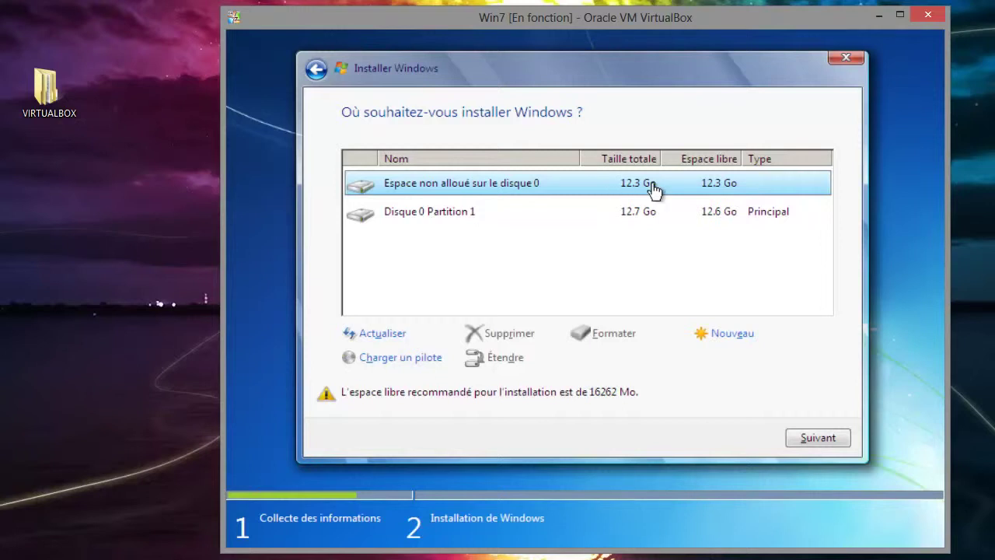
- Delete the last partition, leaving 25.0 Go unallocated, and install Windows 7 there
{"action": "left_click", "coordinate": [644, 214]}
{"action": "left_click", "coordinate": [520, 334]}
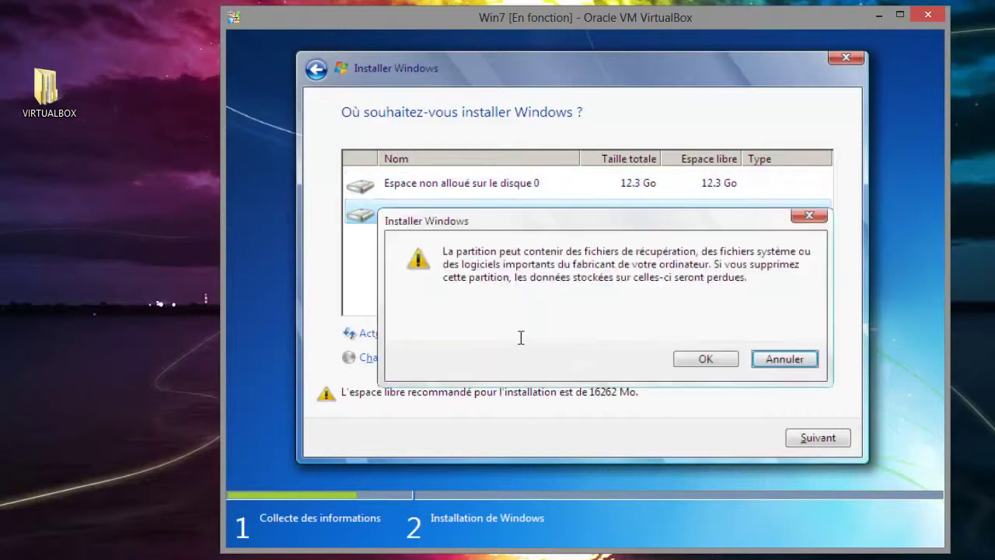
{"action": "left_click", "coordinate": [705, 358]}
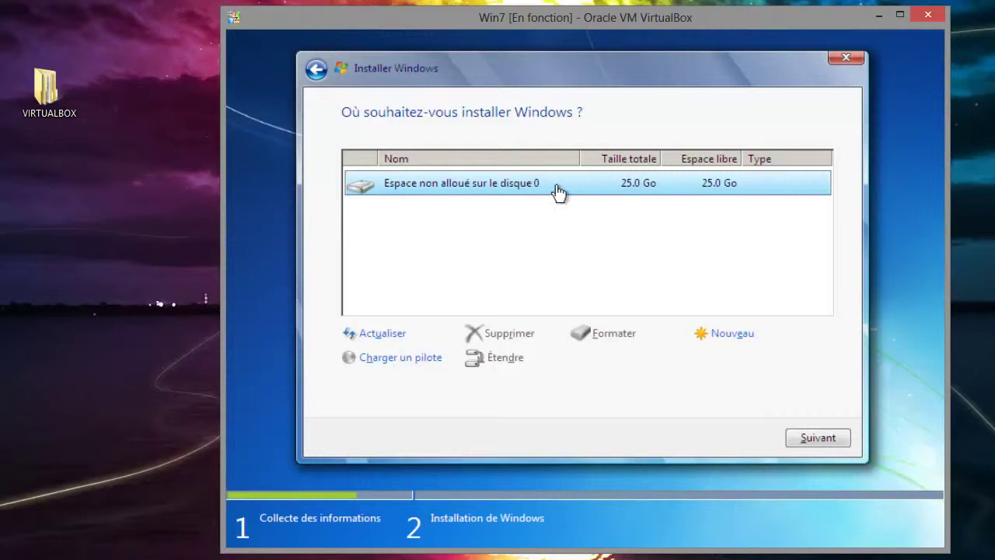
{"action": "left_click", "coordinate": [818, 439]}
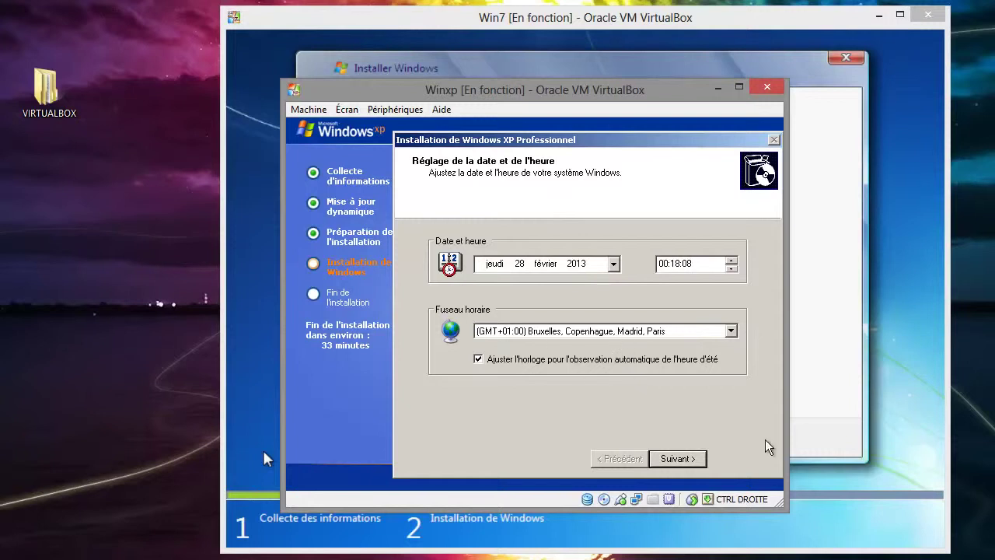
- Accept XP's GMT+01:00 Paris date and time settings, then minimize the Winxp and Win7 windows
{"action": "left_click", "coordinate": [663, 466]}
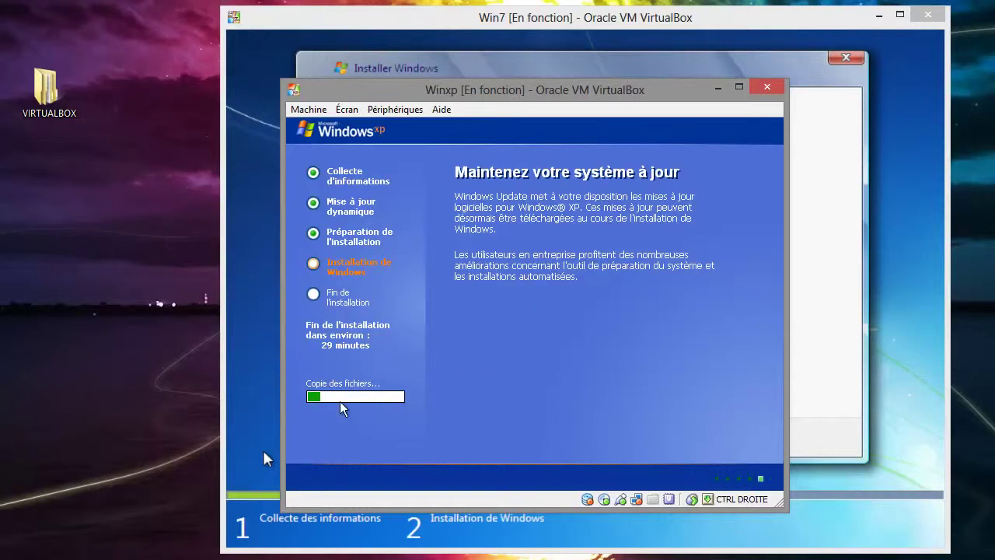
{"action": "left_click", "coordinate": [716, 88]}
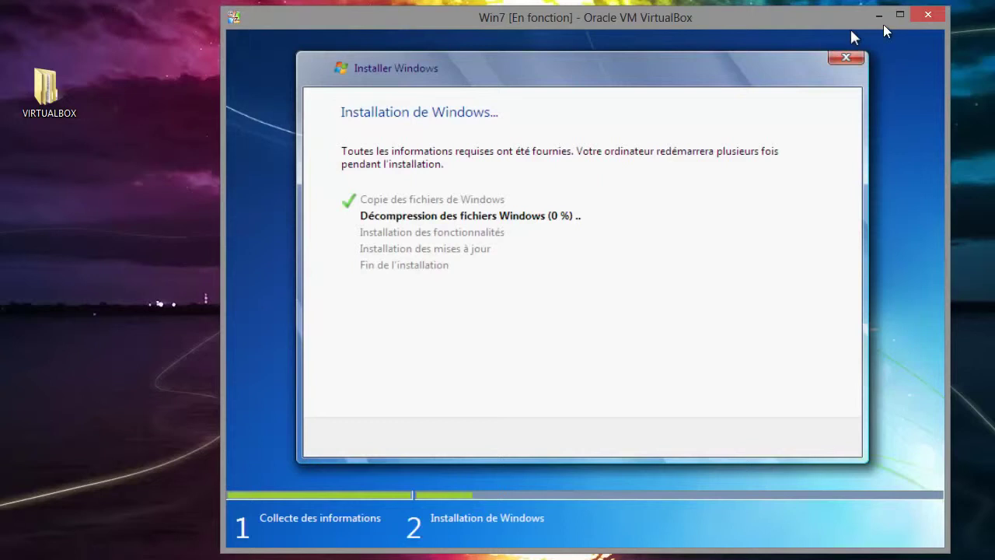
{"action": "left_click", "coordinate": [879, 22]}
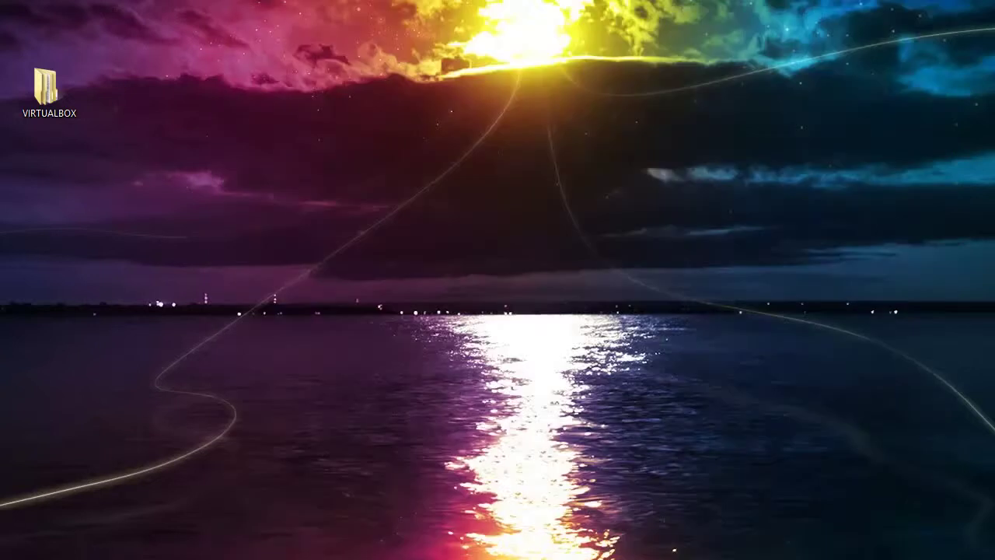
- Bring up the Win8 window, toggle full screen on and off, and reposition it
{"action": "key", "text": "alt+Tab"}
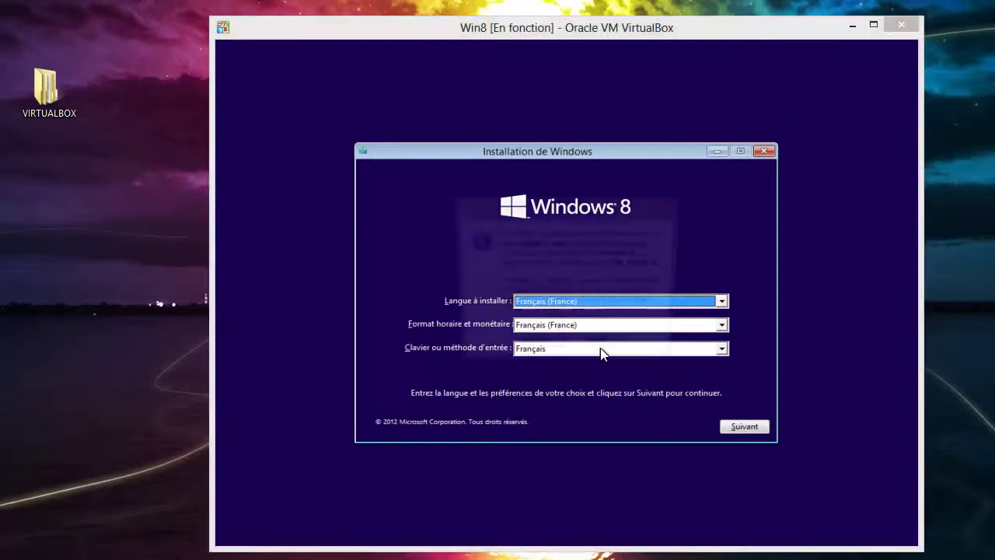
{"action": "key", "text": "ctrl+f"}
{"action": "left_click", "coordinate": [534, 347]}
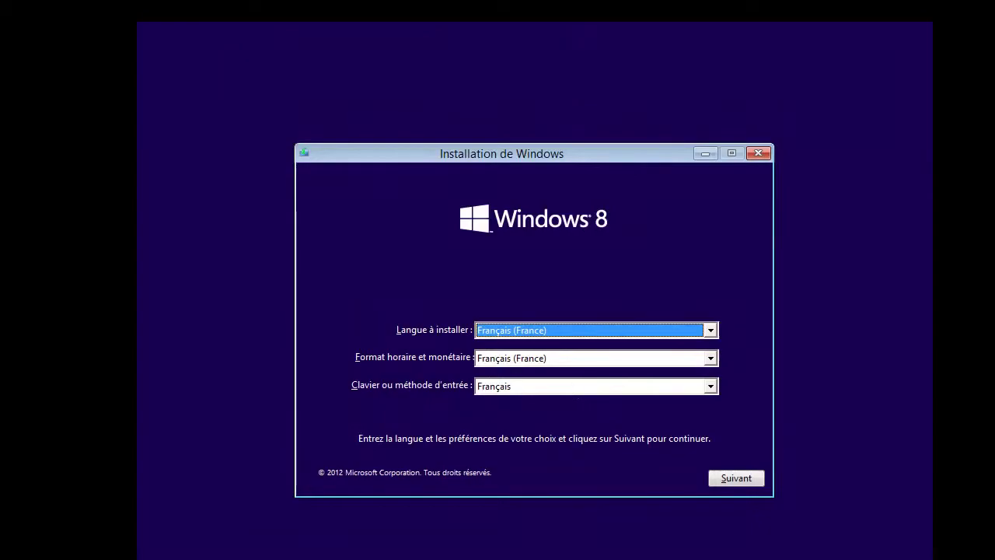
{"action": "key", "text": "ctrl+f"}
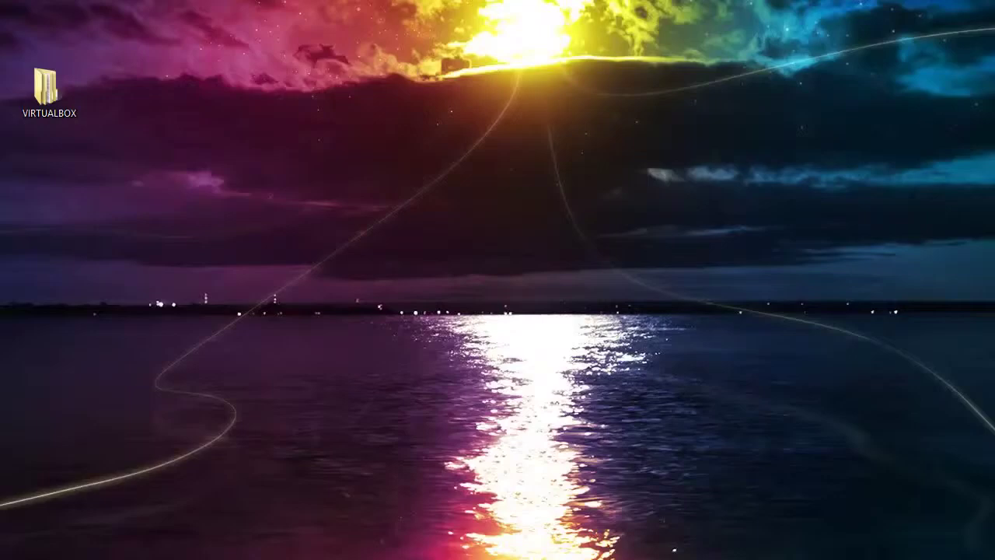
{"action": "left_click_drag", "start_coordinate": [684, 72], "coordinate": [563, 0]}
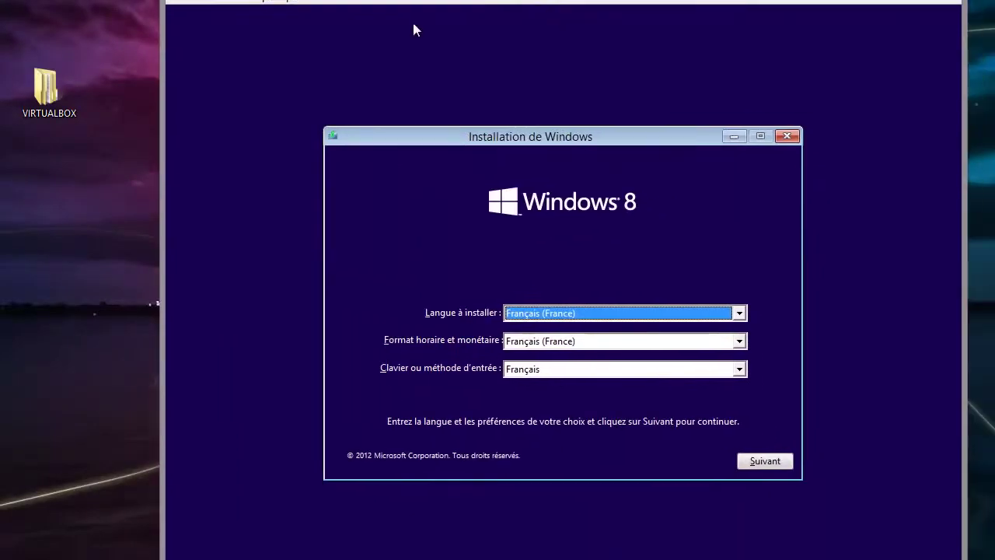
- Power off Win8 via Machine > Fermer… with Éteindre la machine
{"action": "left_click", "coordinate": [216, 2]}
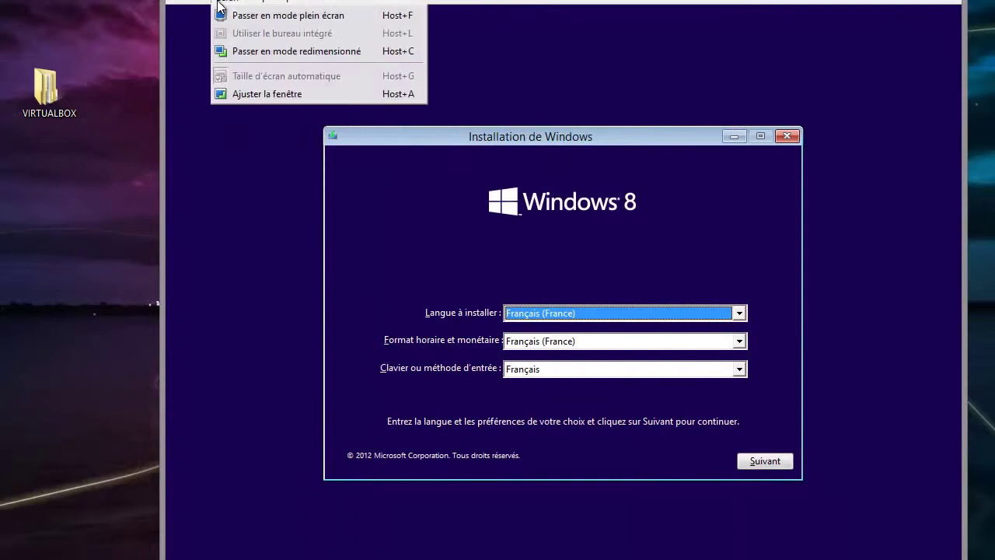
{"action": "mouse_move", "coordinate": [249, 2]}
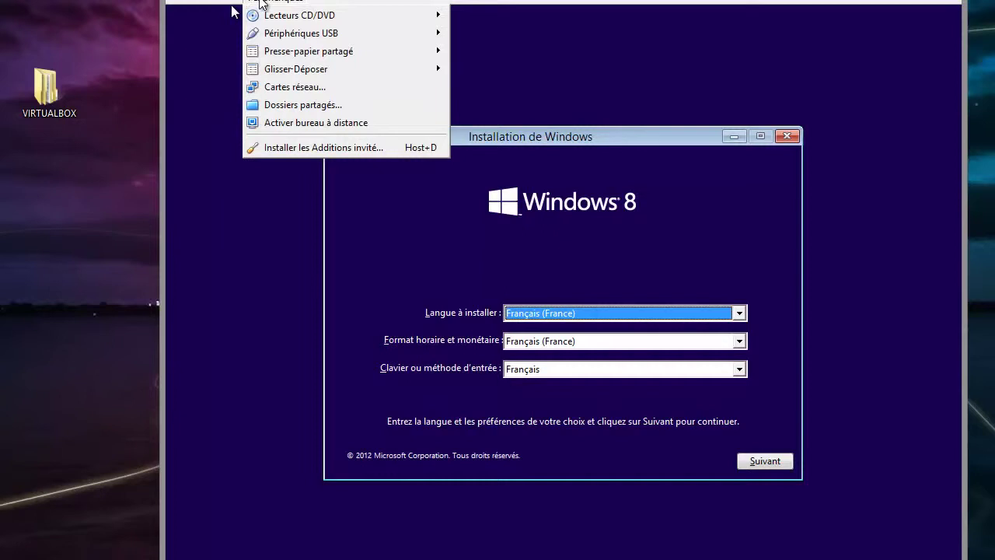
{"action": "mouse_move", "coordinate": [187, 3]}
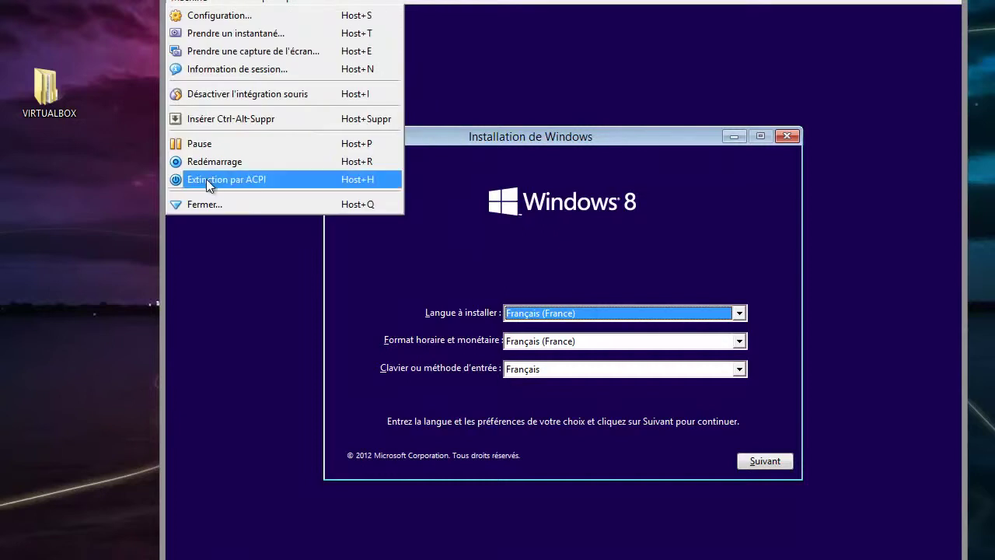
{"action": "left_click", "coordinate": [205, 204]}
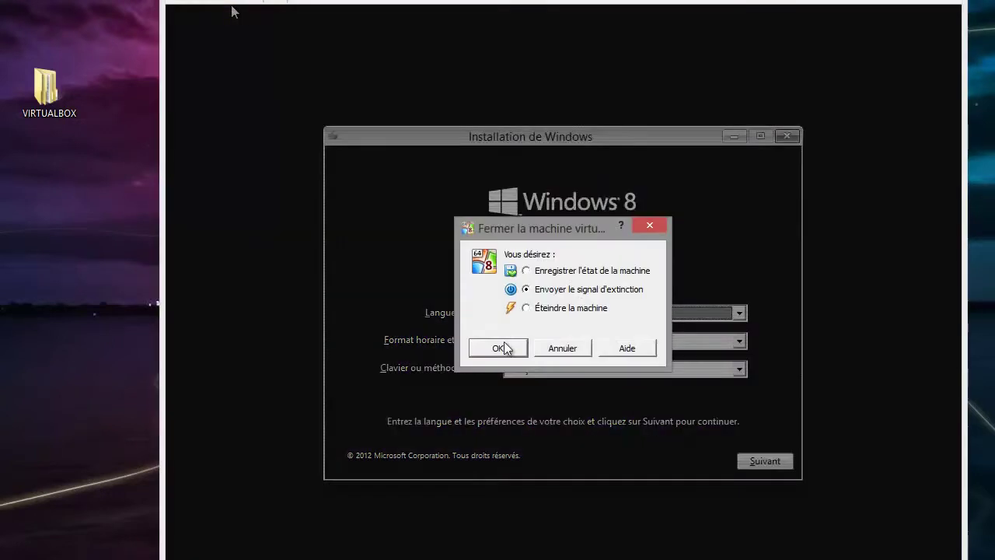
{"action": "left_click", "coordinate": [570, 310]}
{"action": "left_click", "coordinate": [497, 348]}
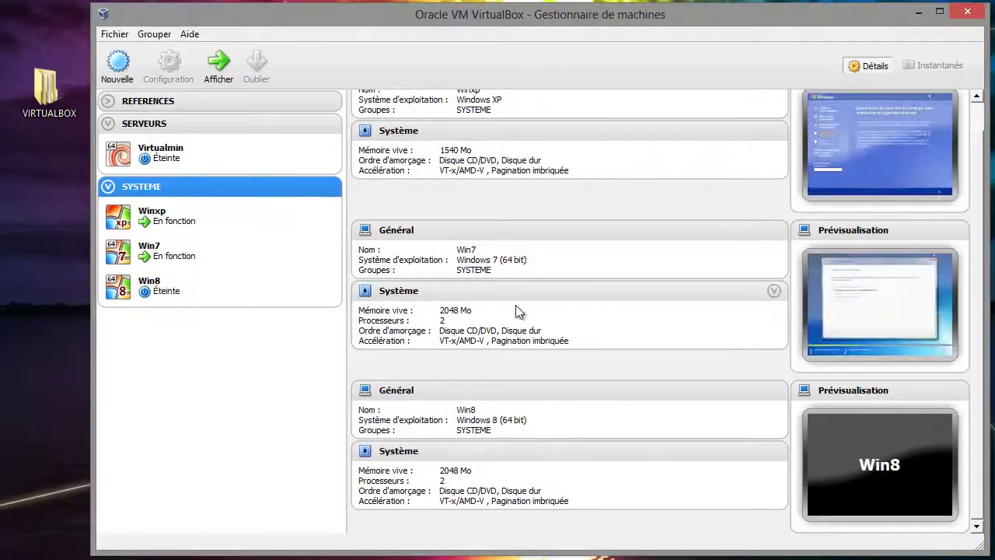
- Enable PAE/NX in Win8's Système > Processeur settings, save with OK, and start Win8
{"action": "left_click", "coordinate": [176, 286]}
{"action": "left_click", "coordinate": [169, 64]}
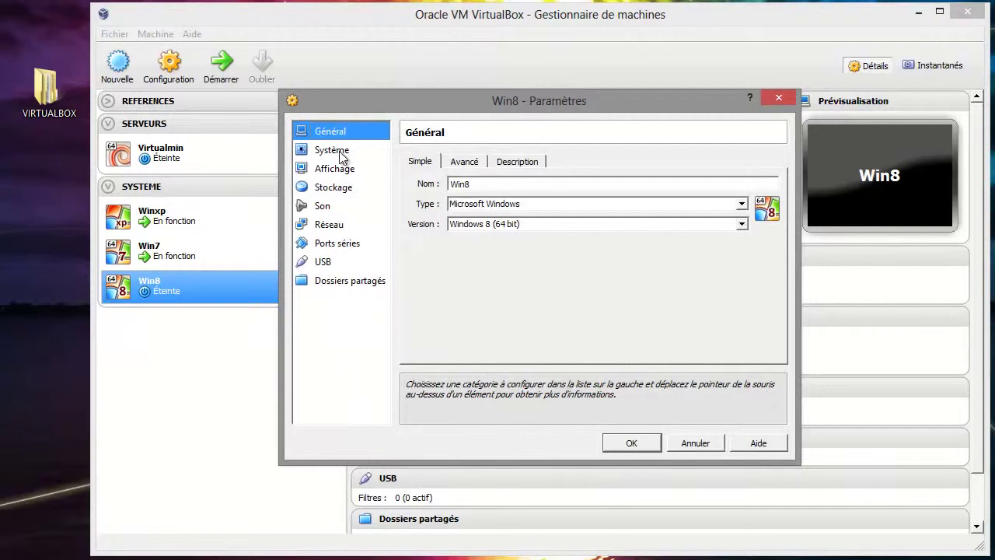
{"action": "left_click", "coordinate": [339, 151]}
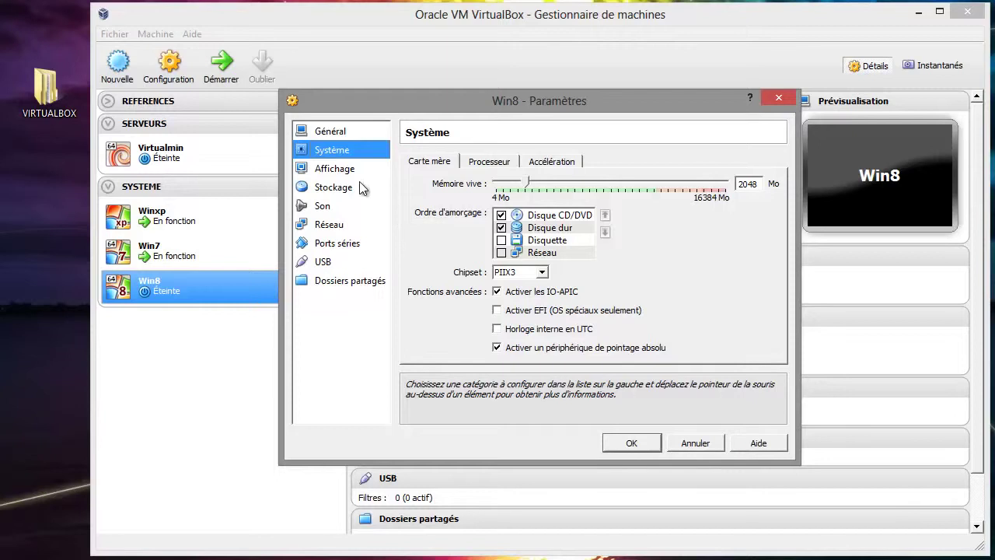
{"action": "left_click", "coordinate": [485, 166]}
{"action": "left_click", "coordinate": [525, 245]}
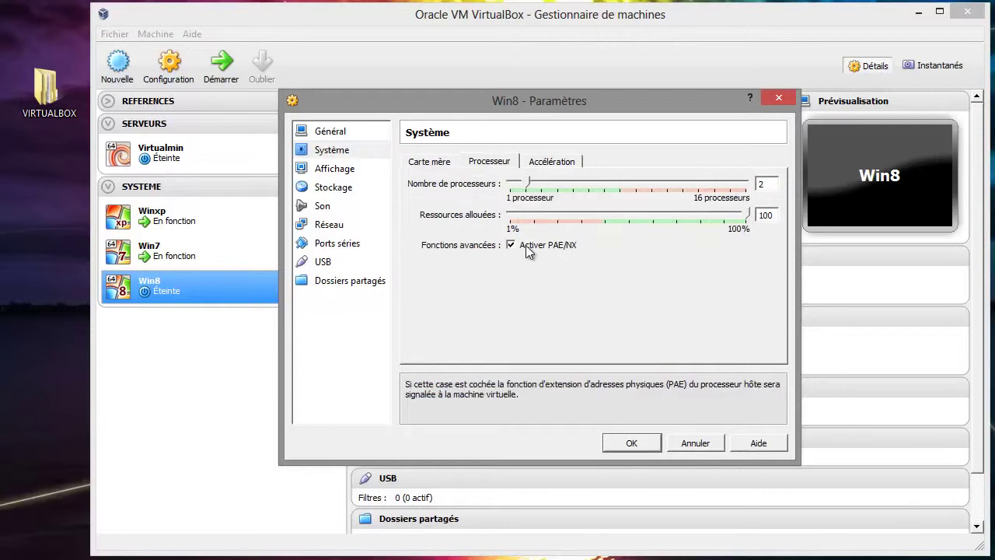
{"action": "left_click", "coordinate": [553, 163]}
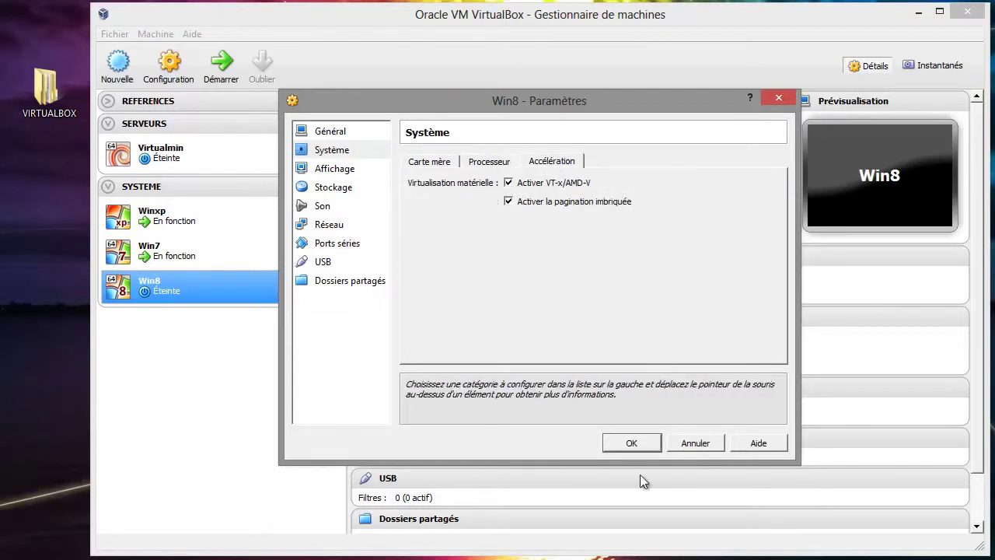
{"action": "left_click", "coordinate": [489, 164]}
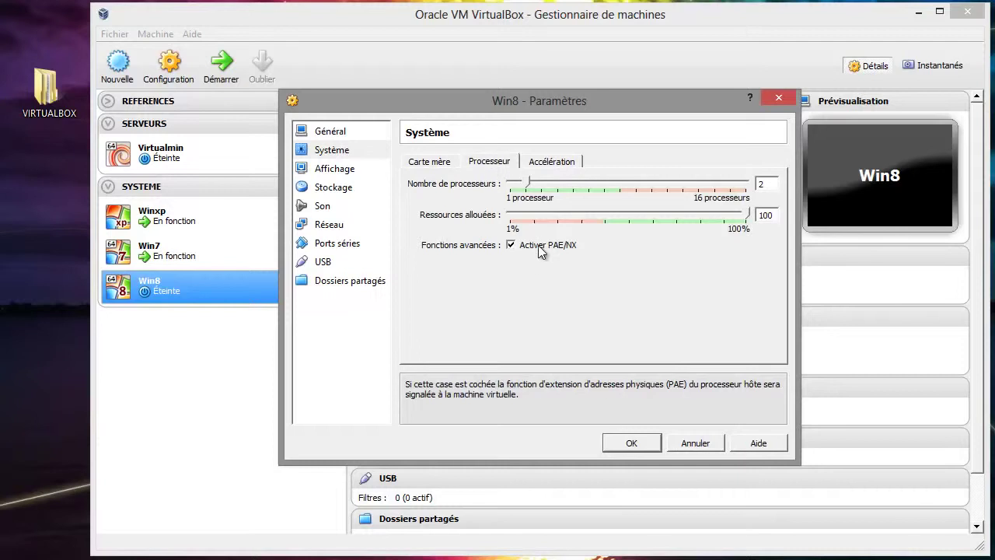
{"action": "left_click", "coordinate": [628, 444]}
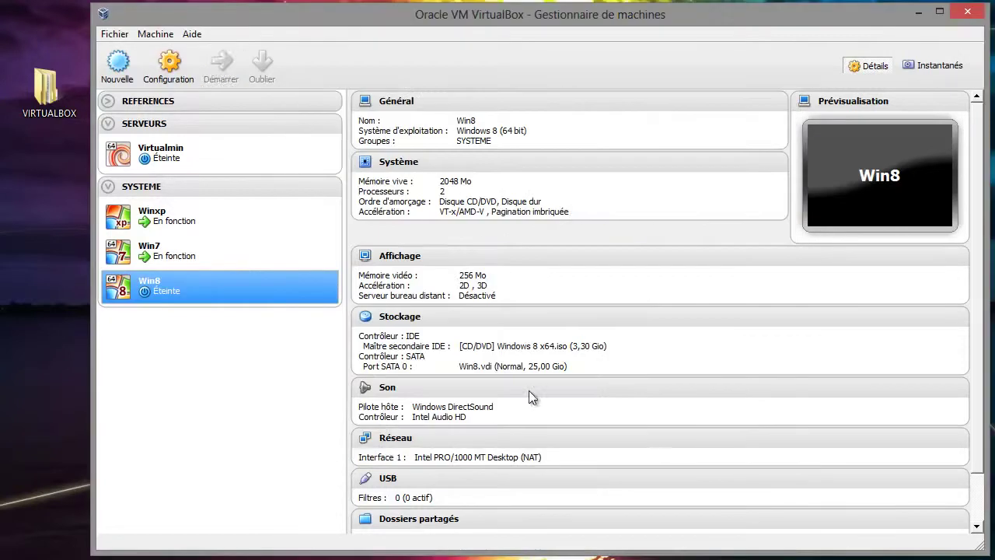
{"action": "left_click", "coordinate": [223, 80]}
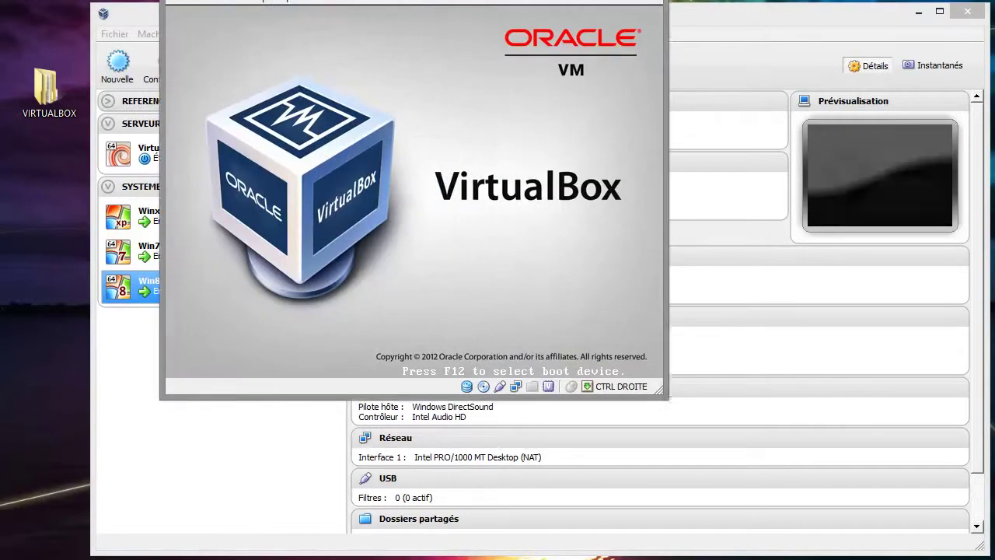
- Resize the Win8 window to fit the guest screen and move it into place
{"action": "left_click_drag", "start_coordinate": [520, 1], "coordinate": [521, 22]}
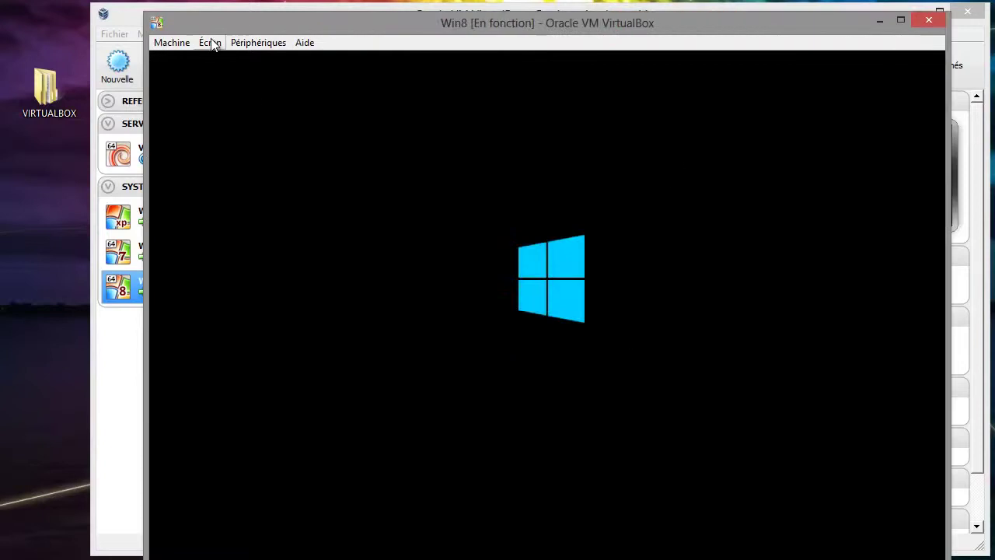
{"action": "left_click", "coordinate": [212, 43]}
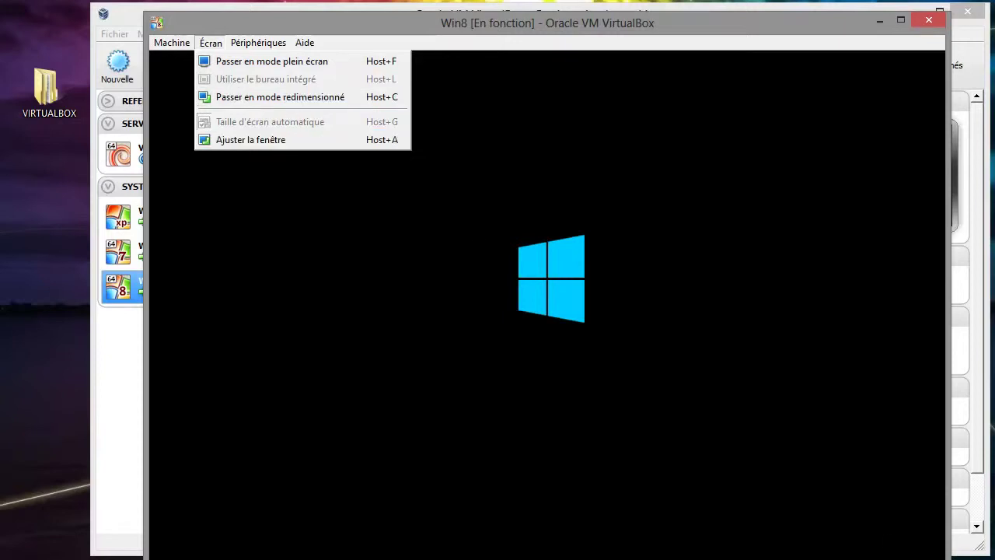
{"action": "key", "text": "Control_R+c"}
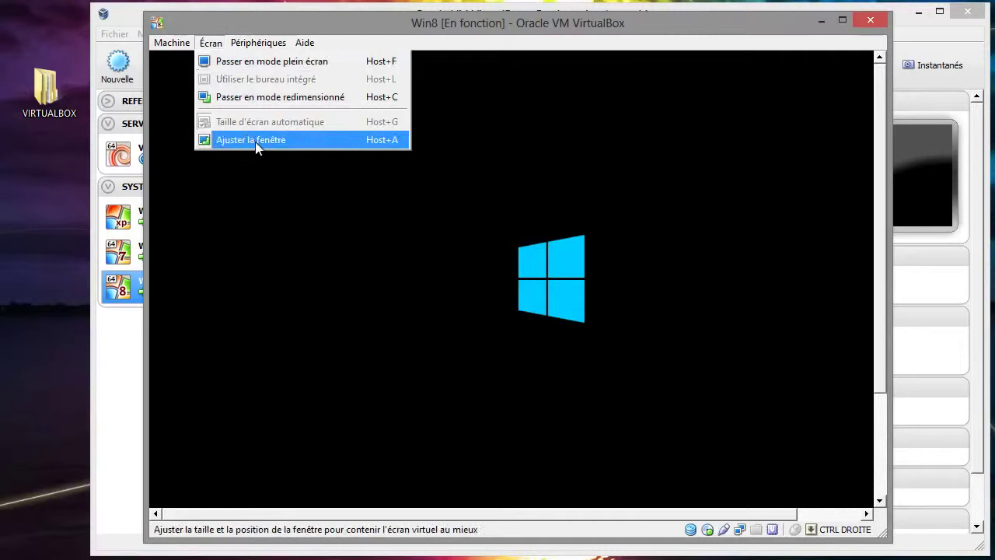
{"action": "left_click", "coordinate": [257, 147]}
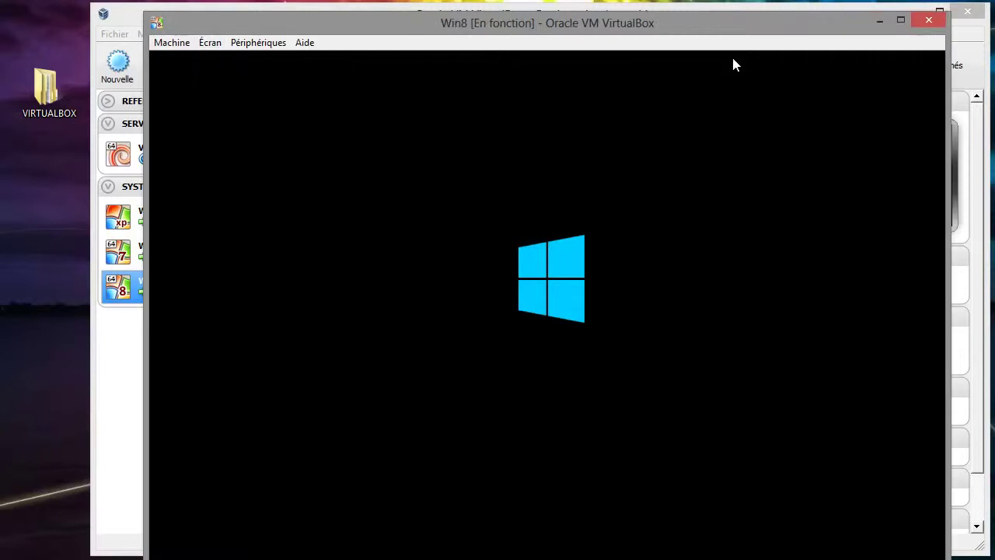
{"action": "left_click_drag", "start_coordinate": [709, 26], "coordinate": [676, 1]}
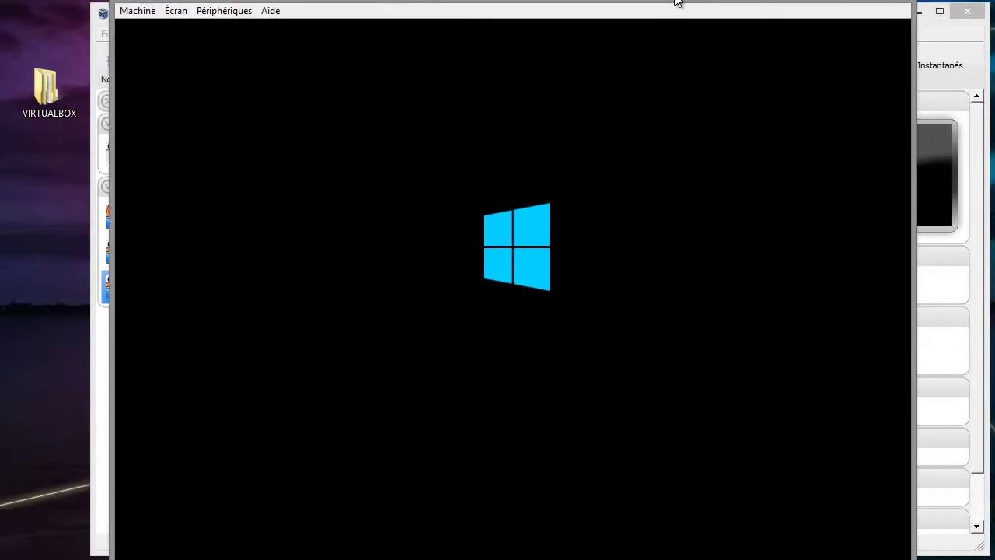
- Switch the Win8 console to scaled mode and position the window
{"action": "left_click", "coordinate": [137, 11]}
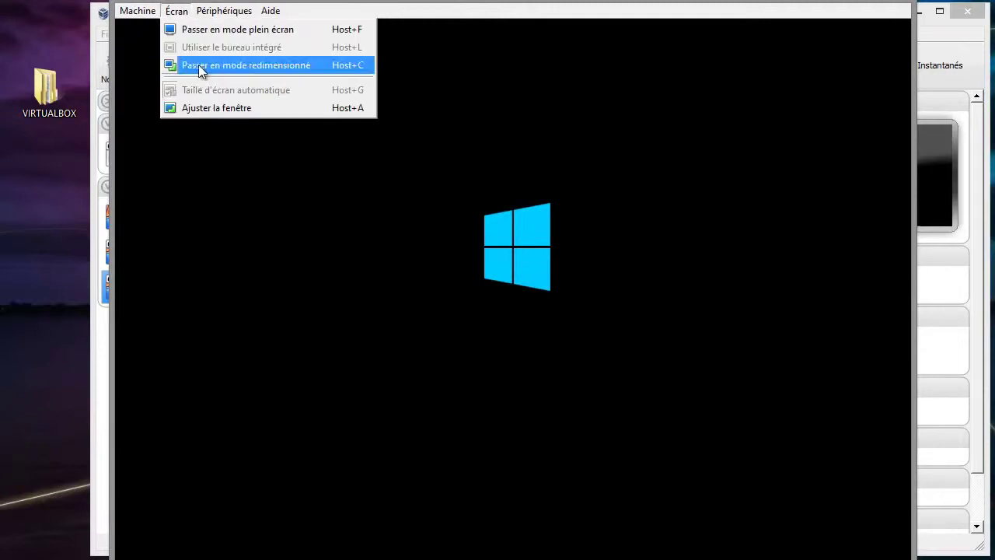
{"action": "left_click", "coordinate": [197, 64]}
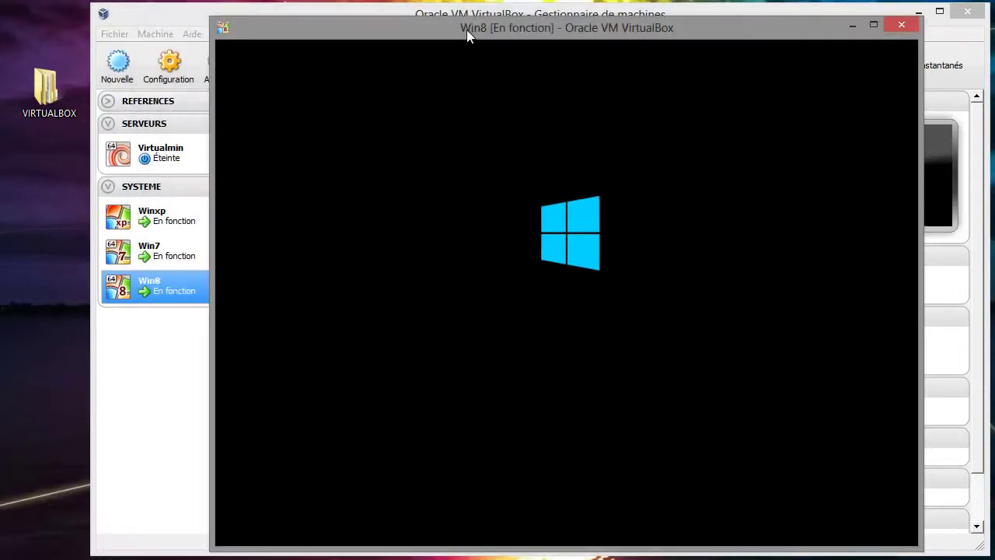
{"action": "left_click_drag", "start_coordinate": [467, 29], "coordinate": [401, 28]}
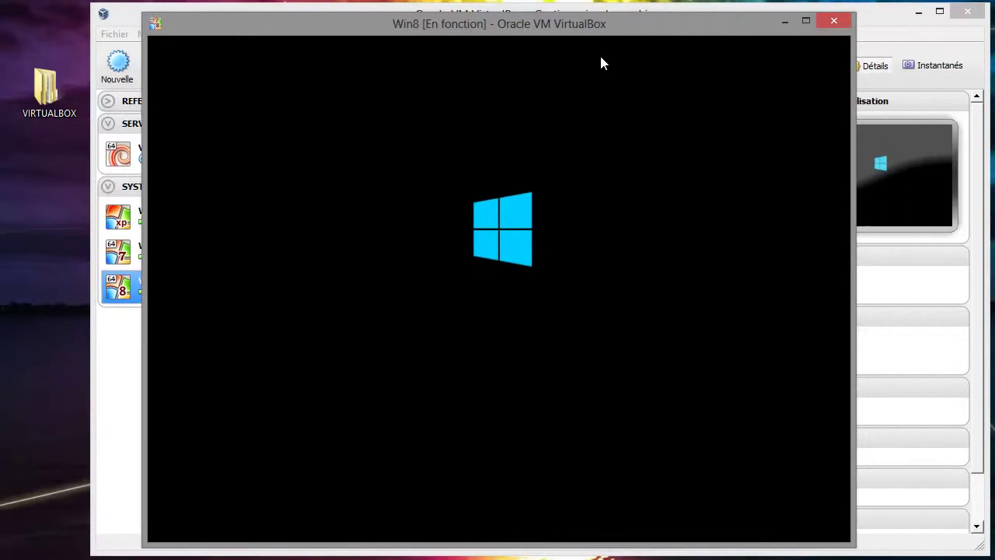
{"action": "left_click_drag", "start_coordinate": [601, 32], "coordinate": [637, 33]}
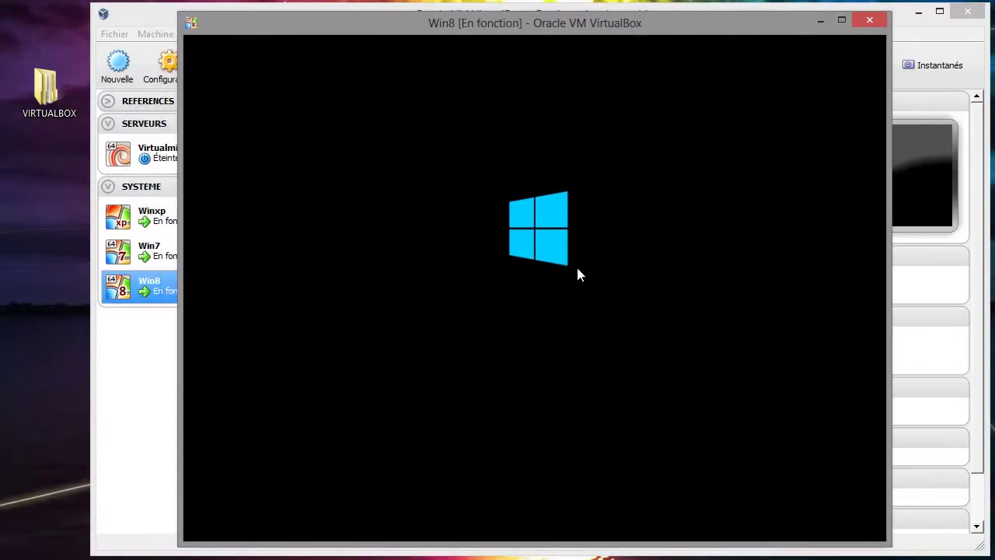
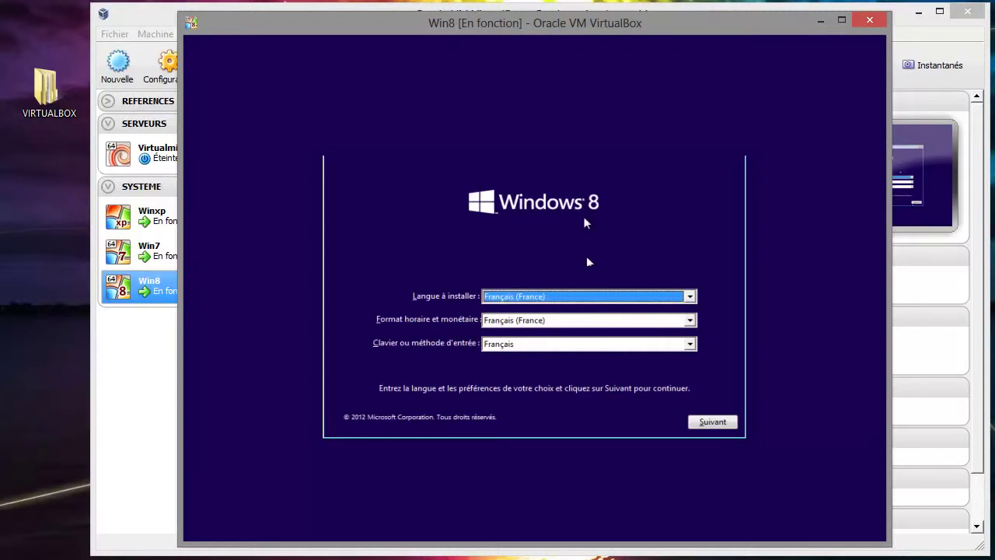
- Switch the Win8 VM to full screen and accept the French language settings in setup
{"action": "key", "text": "ctrl+f"}
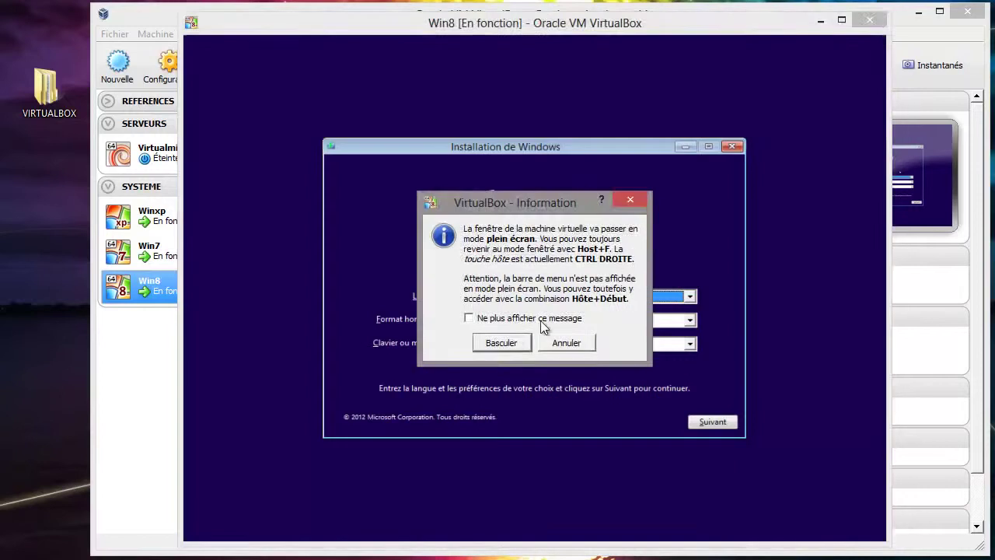
{"action": "left_click", "coordinate": [501, 342]}
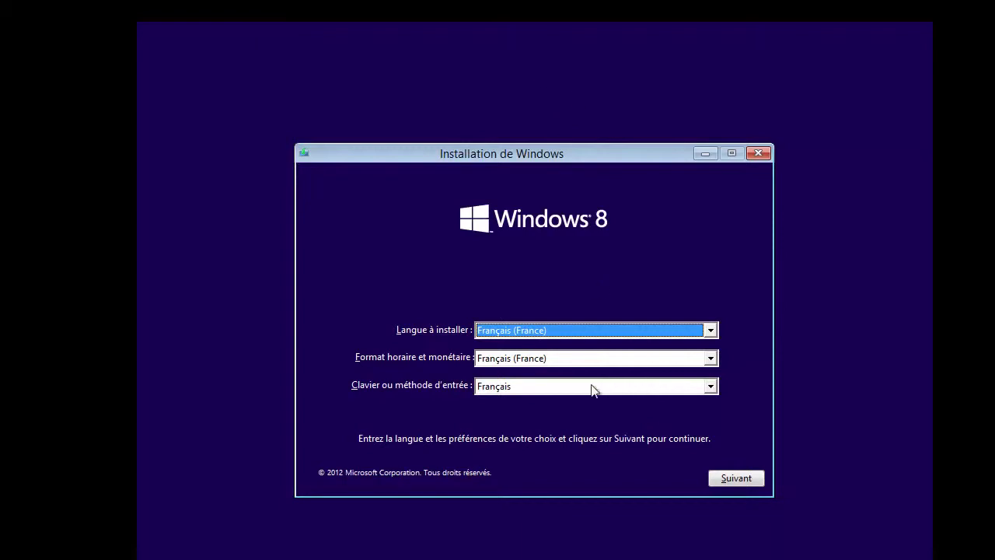
{"action": "left_click", "coordinate": [738, 479]}
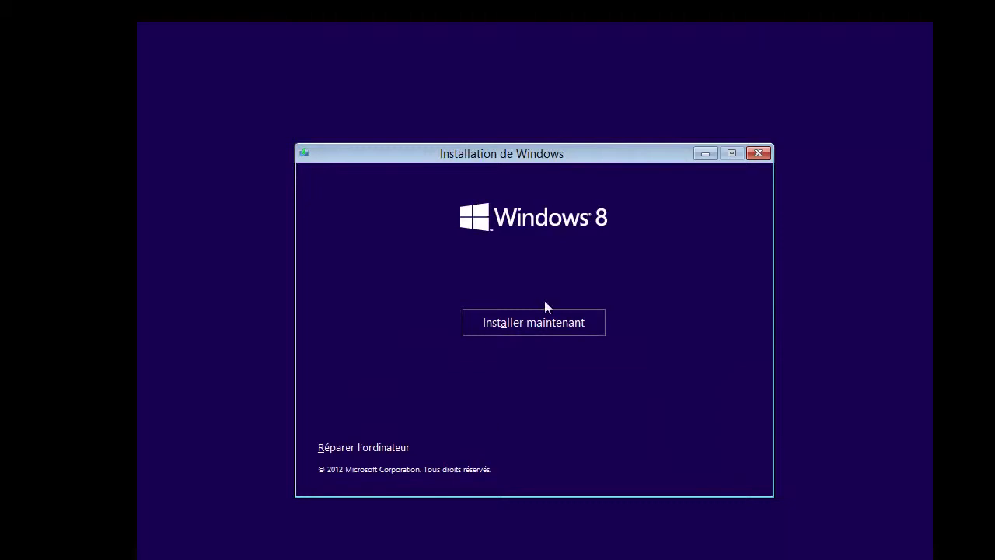
- Start the Windows 8 installation and try pasting into the empty product key field
{"action": "left_click", "coordinate": [548, 321]}
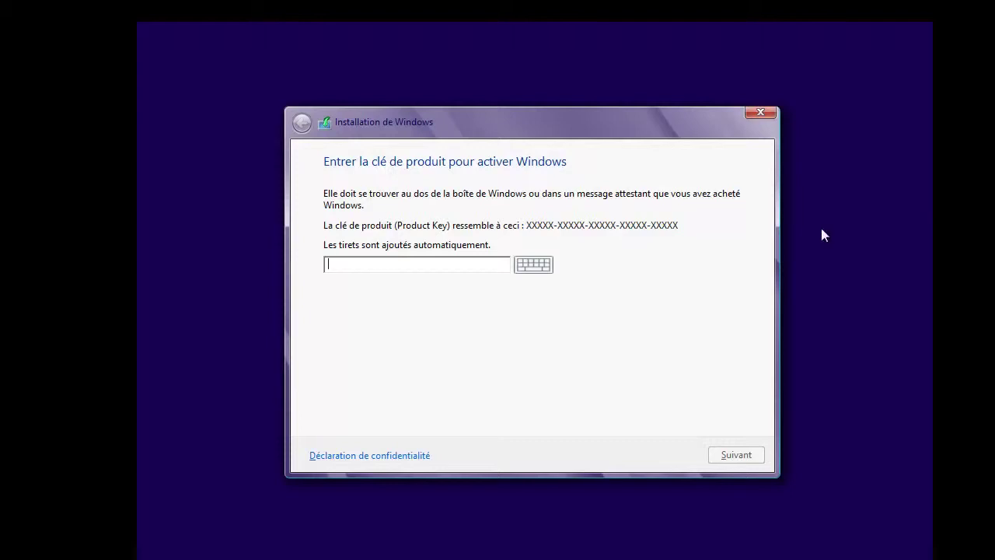
{"action": "right_click", "coordinate": [393, 266]}
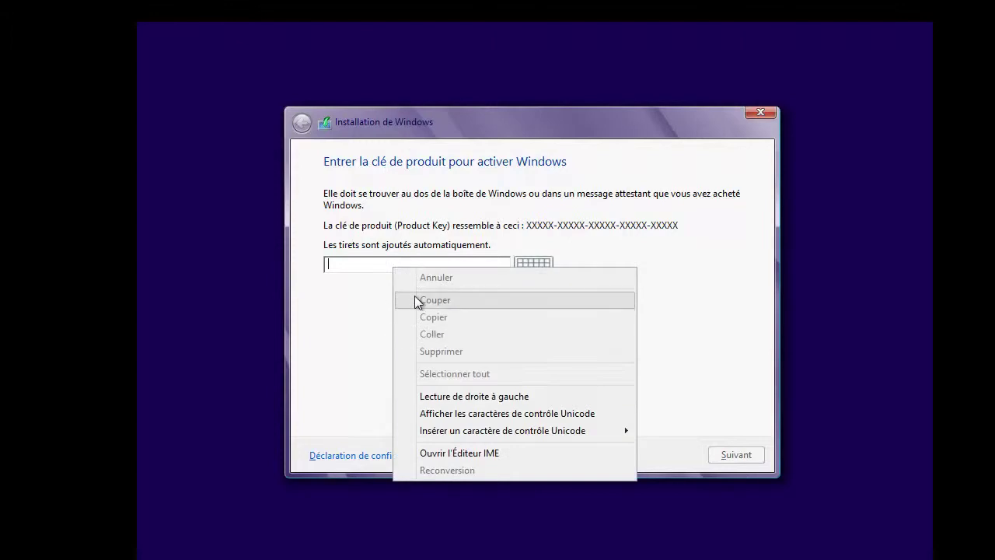
{"action": "left_click", "coordinate": [337, 308]}
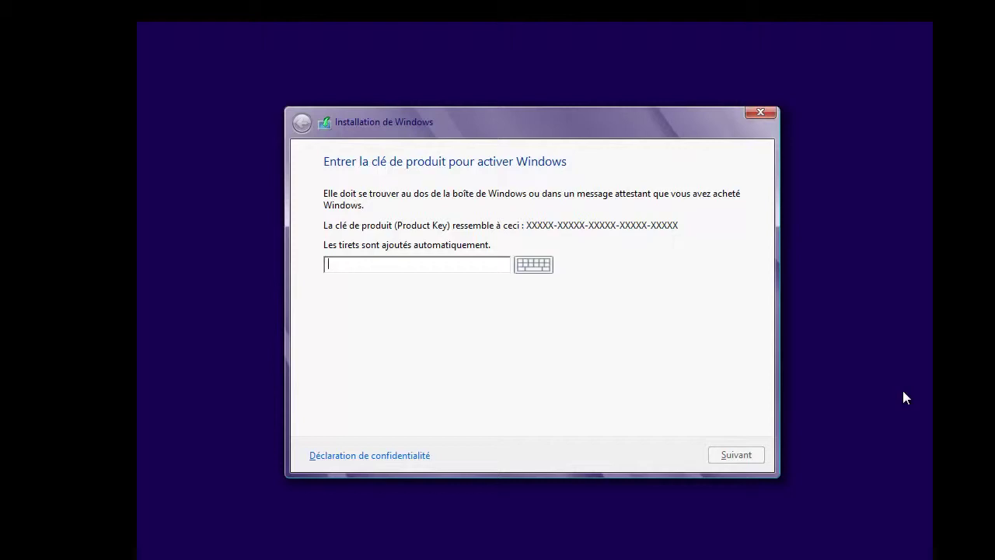
{"action": "right_click", "coordinate": [340, 265]}
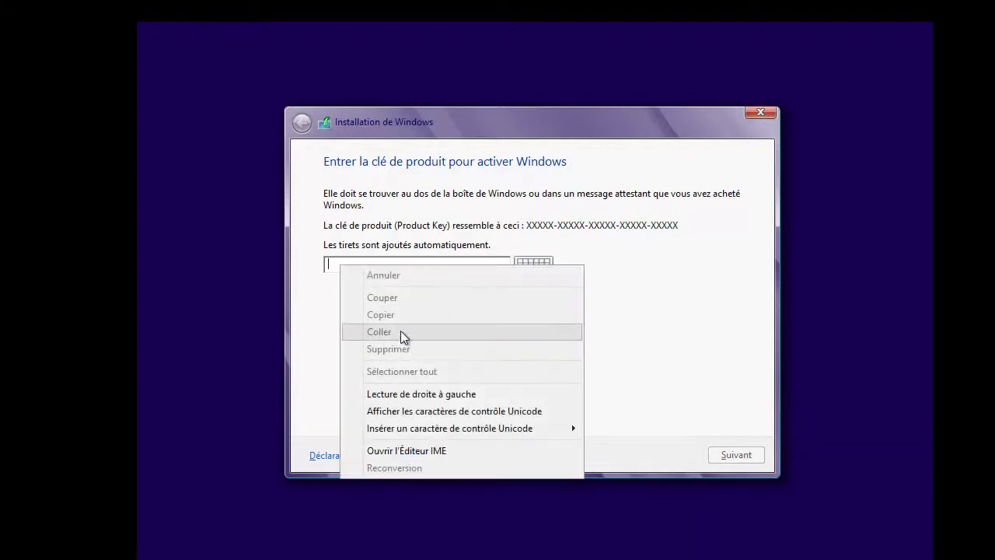
{"action": "left_click", "coordinate": [337, 262]}
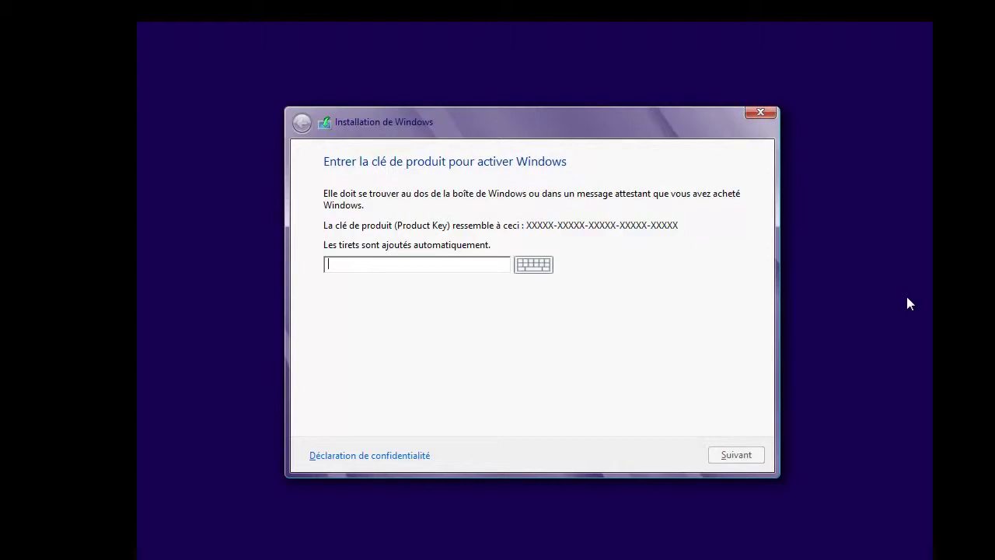
{"action": "right_click", "coordinate": [393, 269]}
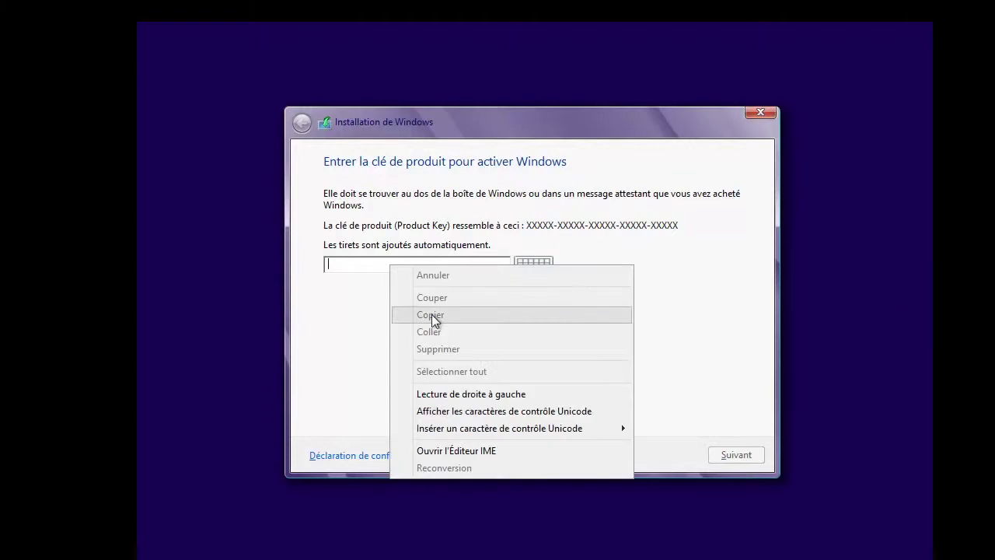
{"action": "left_click", "coordinate": [341, 280]}
{"action": "right_click", "coordinate": [356, 269]}
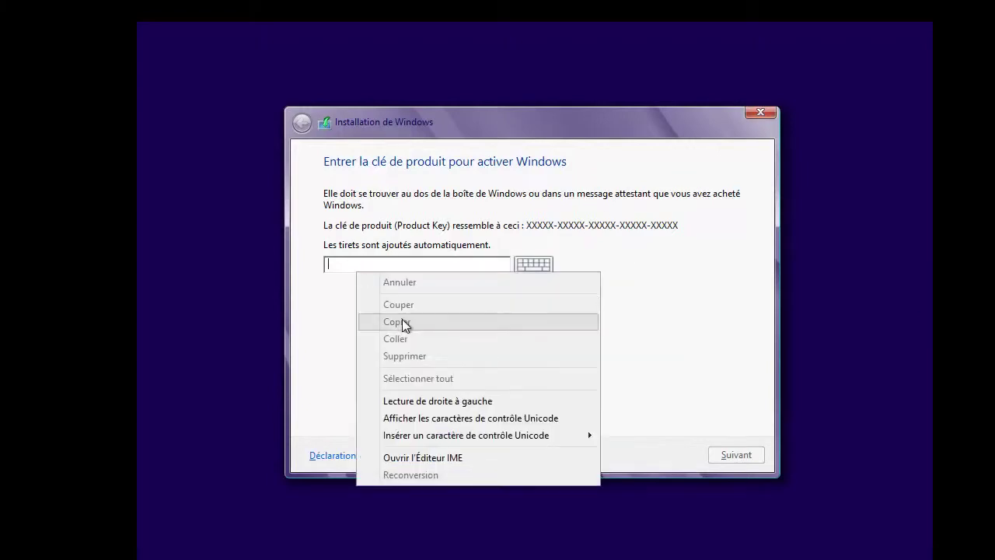
{"action": "left_click", "coordinate": [338, 270]}
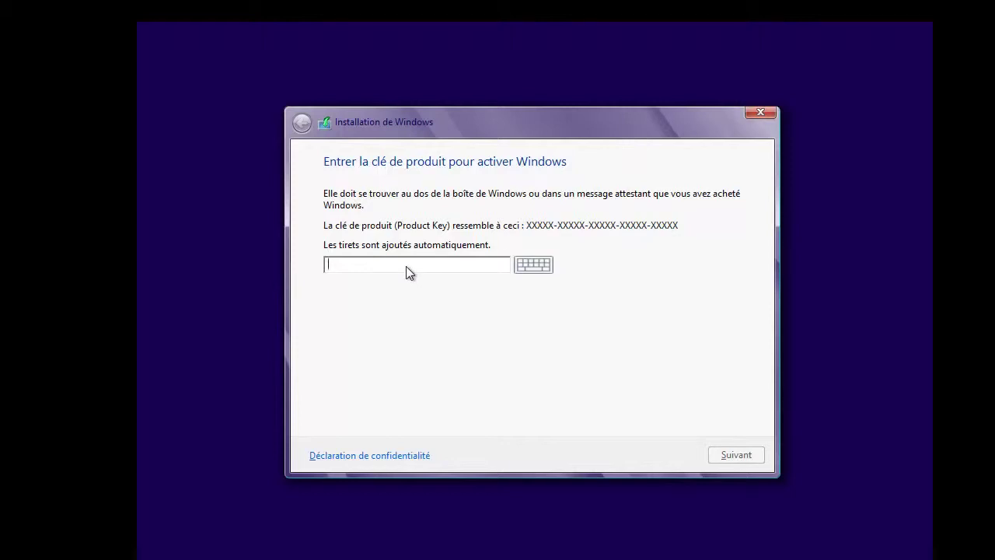
- Enter the Windows 8 product key and continue to the licence terms
{"action": "type", "text": "NG"}
{"action": "type", "text": "4"}
{"action": "type", "text": "HW-"}
{"action": "type", "text": "VH26C-733KW-K"}
{"action": "type", "text": "6C-733KW-K6"}
{"action": "type", "text": "F98-J8C"}
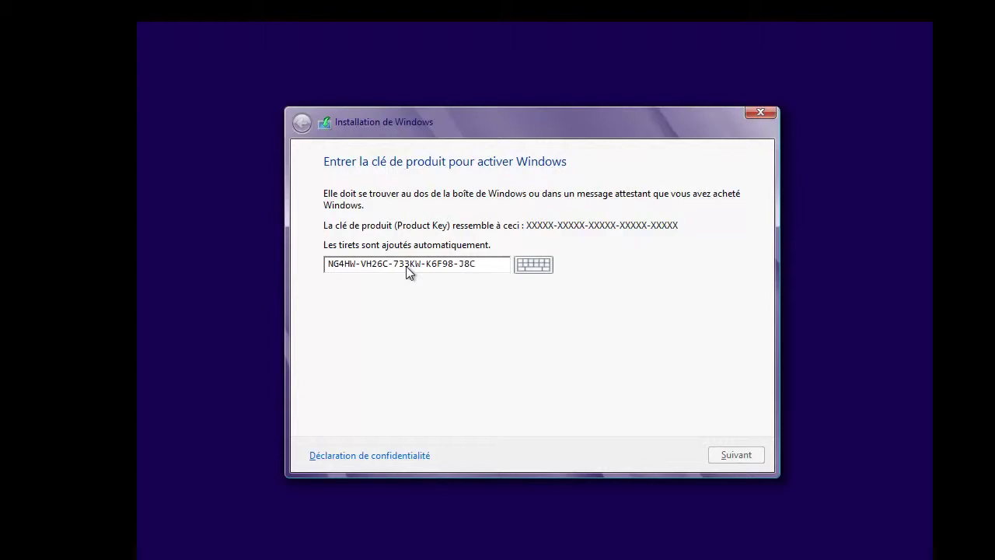
{"action": "type", "text": "K4"}
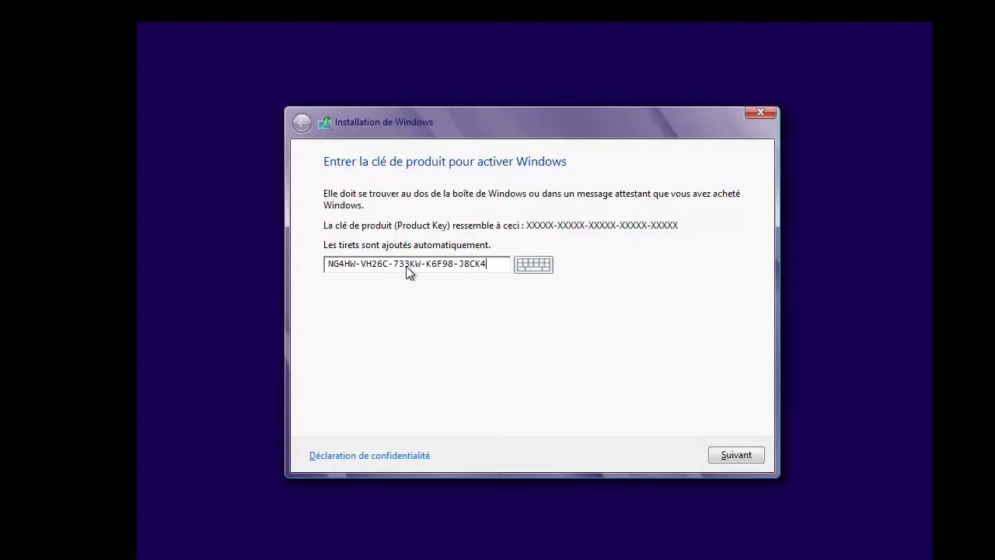
{"action": "left_click", "coordinate": [733, 455]}
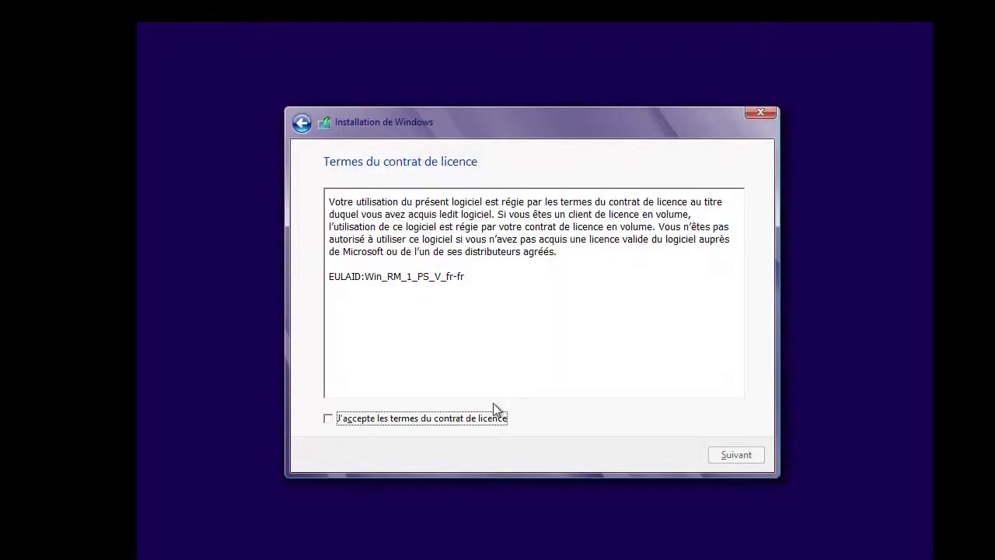
- Accept the licence terms and choose the Personnalisé (custom) installation
{"action": "left_click", "coordinate": [478, 421]}
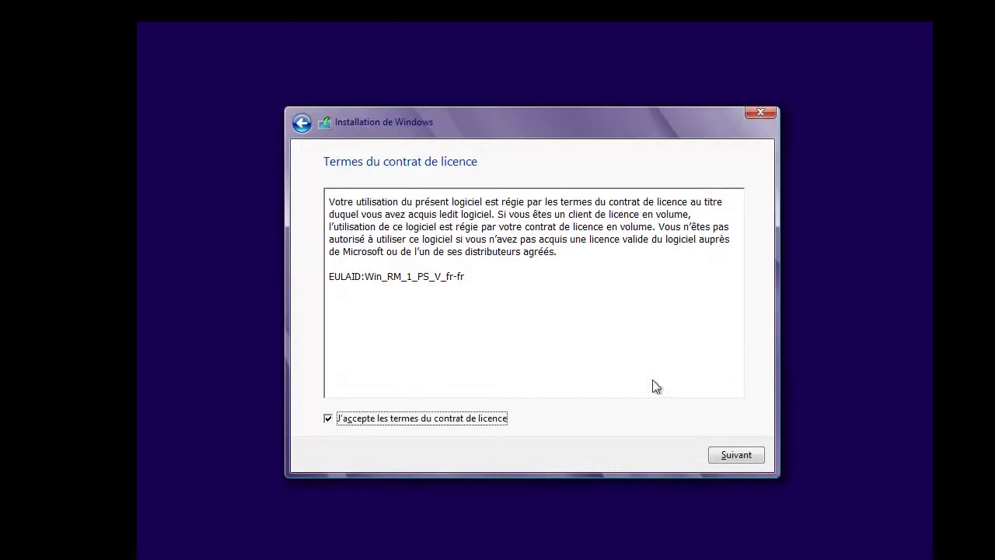
{"action": "left_click", "coordinate": [733, 455]}
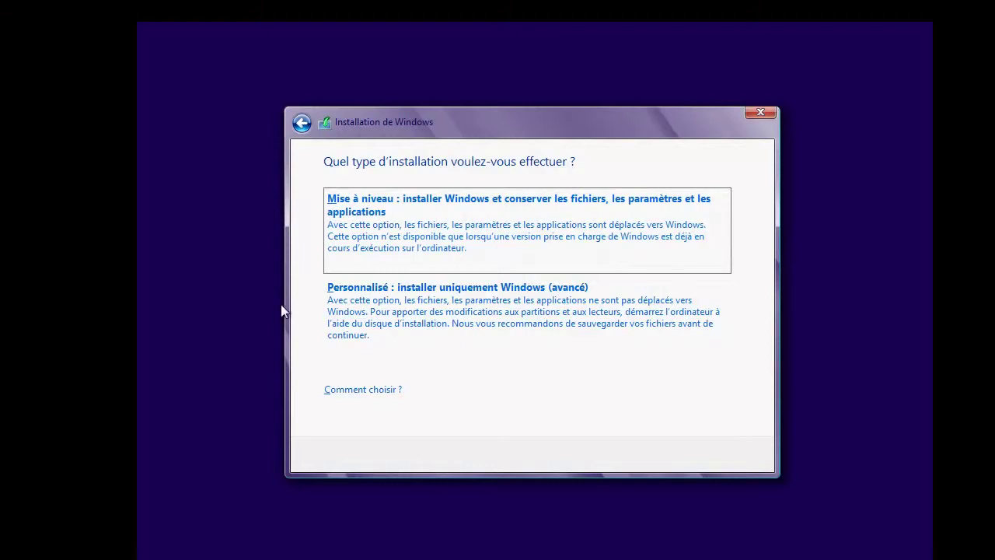
{"action": "left_click", "coordinate": [396, 331]}
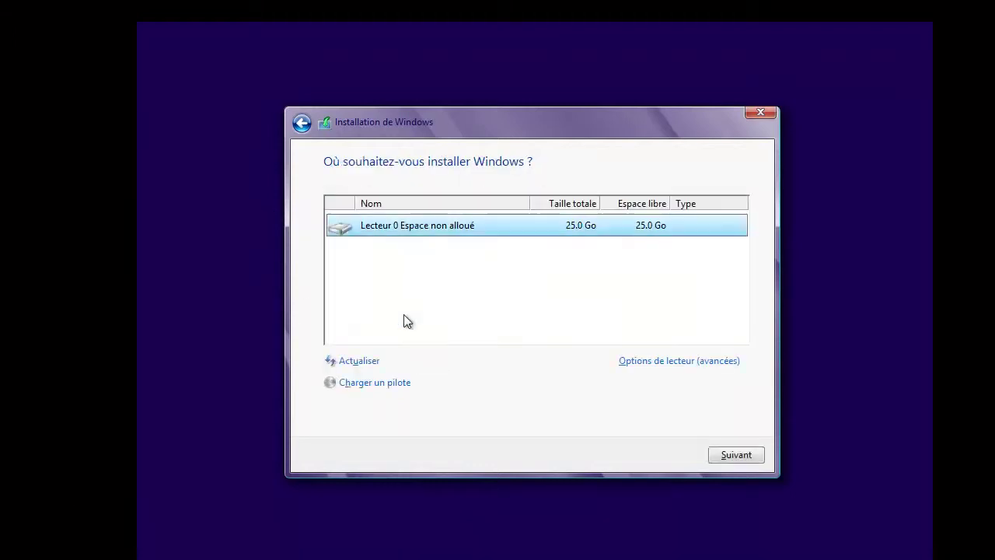
- Create a 15600 Mo partition from the drive options, confirming the extra system partitions
{"action": "left_click", "coordinate": [675, 361]}
{"action": "left_click", "coordinate": [662, 361]}
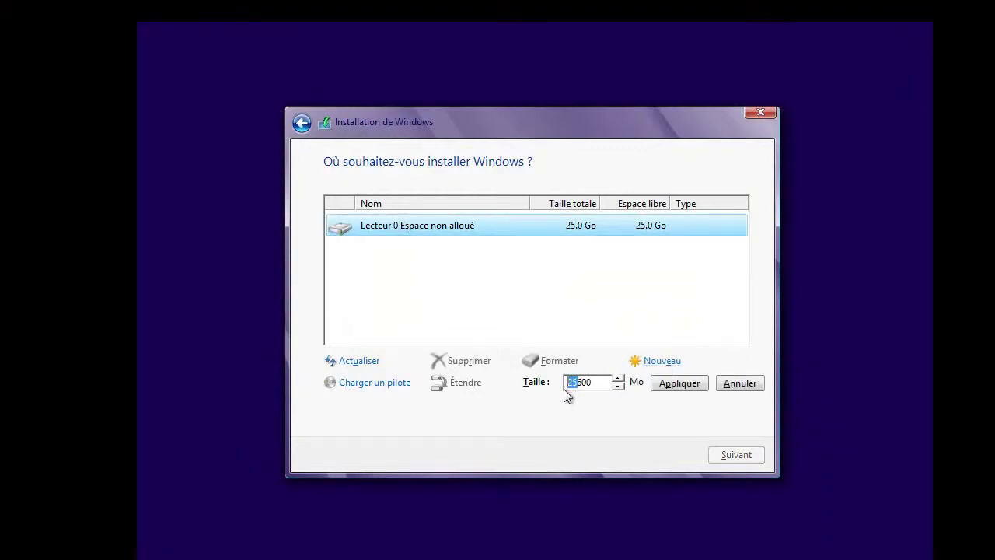
{"action": "type", "text": "15"}
{"action": "left_click", "coordinate": [669, 386]}
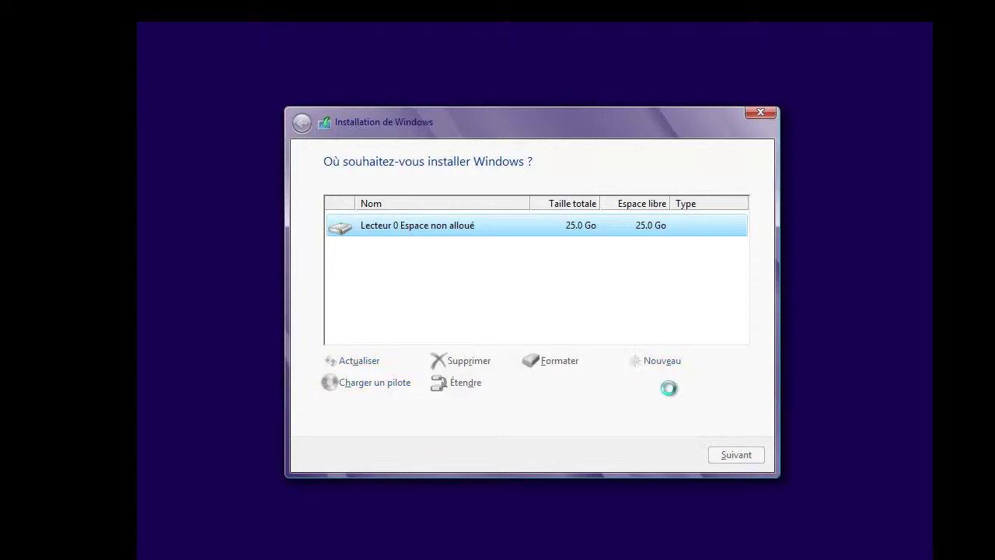
{"action": "left_click", "coordinate": [634, 383]}
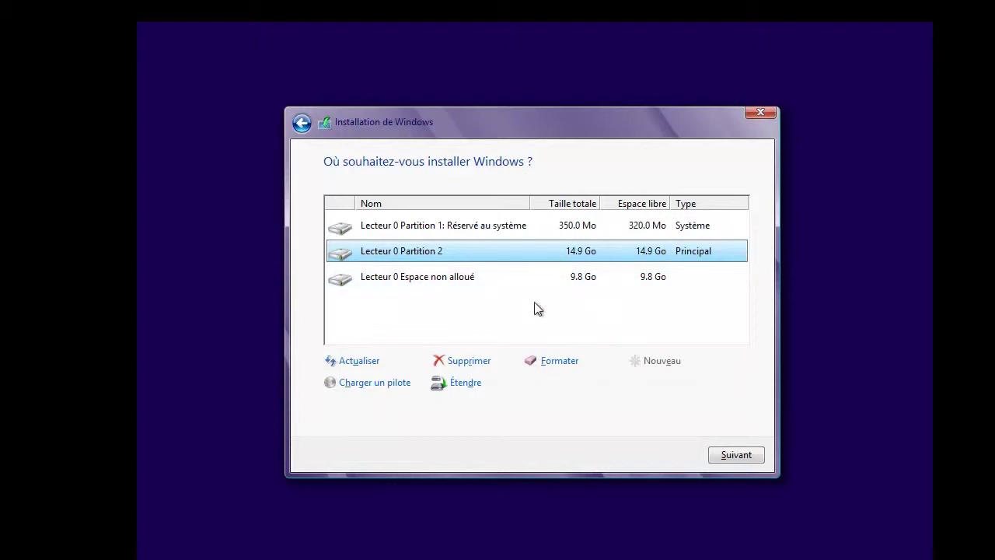
- Delete both partitions and install Windows 8 onto the 25.0 Go unallocated space
{"action": "left_click", "coordinate": [469, 361]}
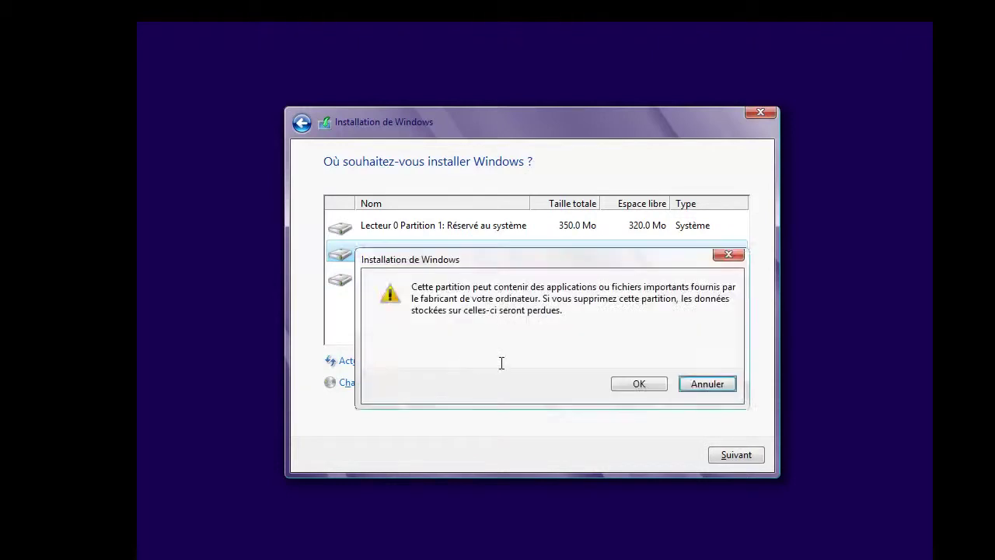
{"action": "left_click", "coordinate": [618, 383]}
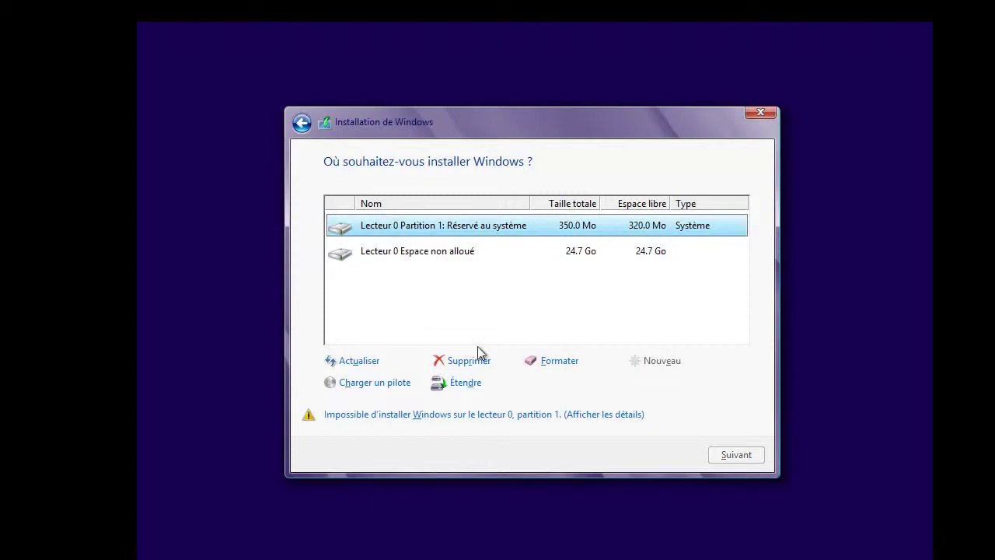
{"action": "left_click", "coordinate": [471, 363]}
{"action": "left_click", "coordinate": [657, 385]}
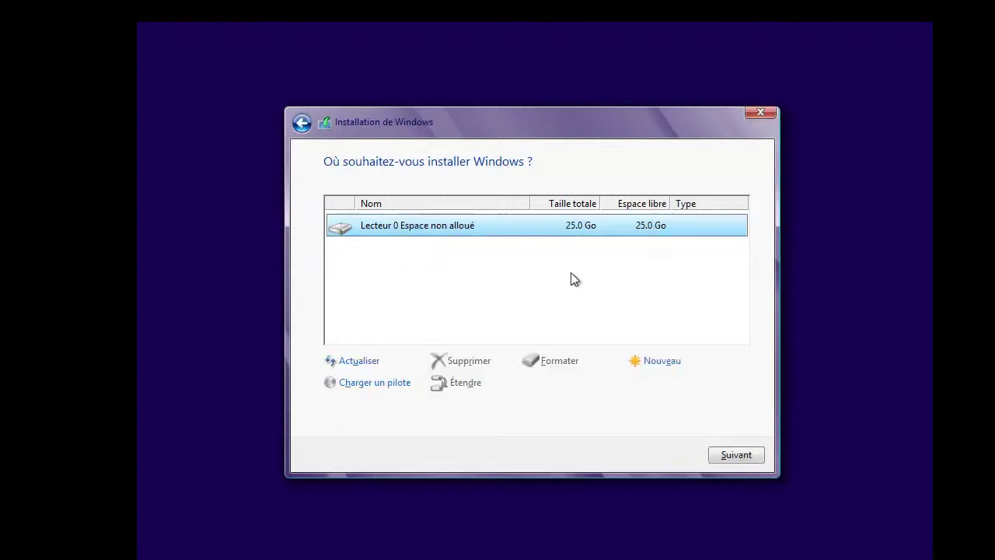
{"action": "left_click", "coordinate": [731, 456]}
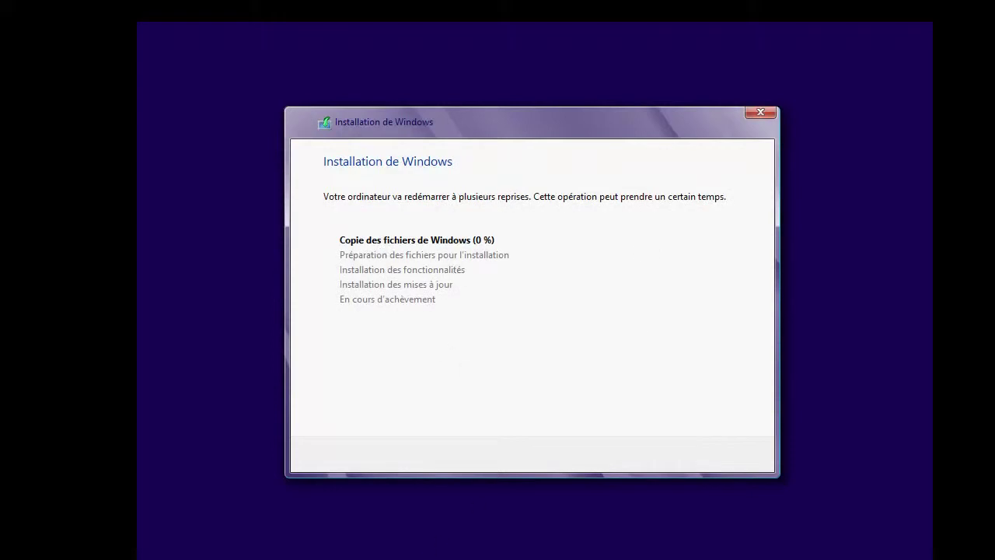
- Leave full screen and move the Win8 window up to show setup progress
{"action": "key", "text": "Control_R+f"}
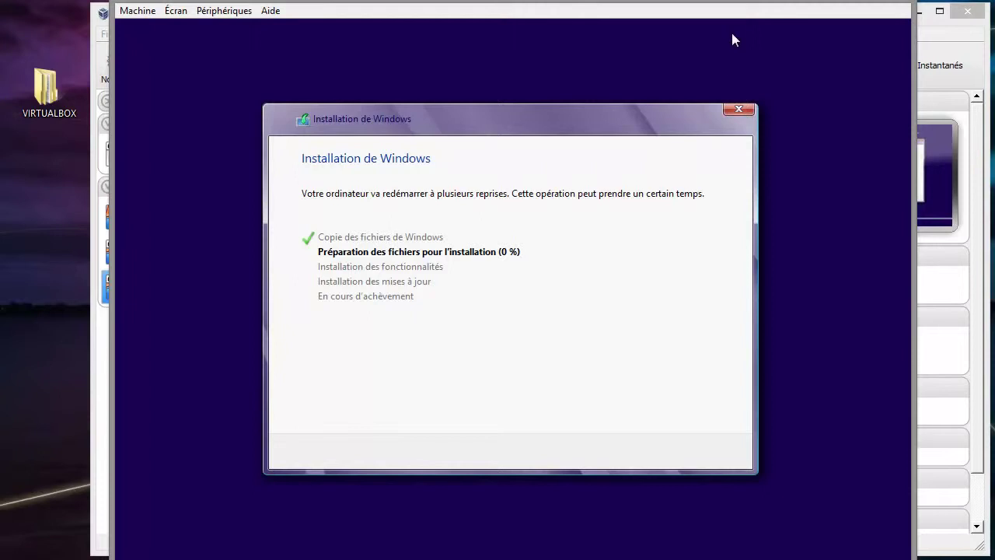
{"action": "left_click_drag", "start_coordinate": [731, 30], "coordinate": [729, 0]}
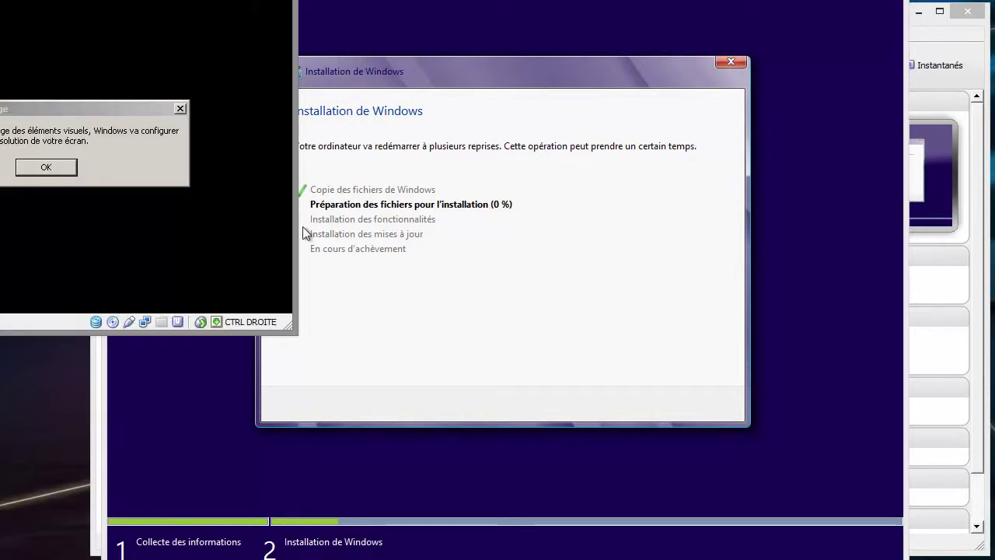
- Centre the Winxp window and keep XP's automatically adjusted screen resolution
{"action": "left_click_drag", "start_coordinate": [303, 227], "coordinate": [678, 109]}
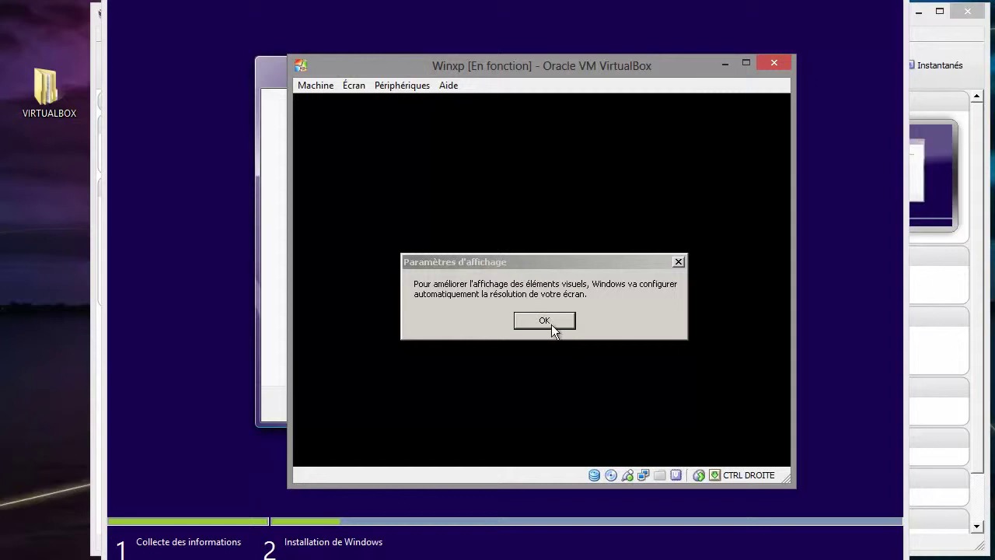
{"action": "left_click", "coordinate": [545, 320]}
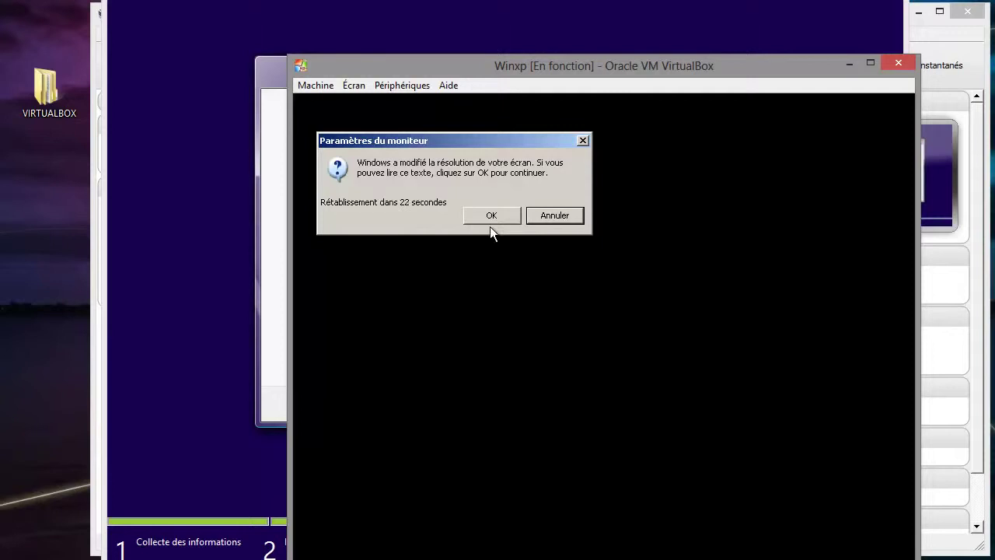
{"action": "left_click", "coordinate": [490, 218]}
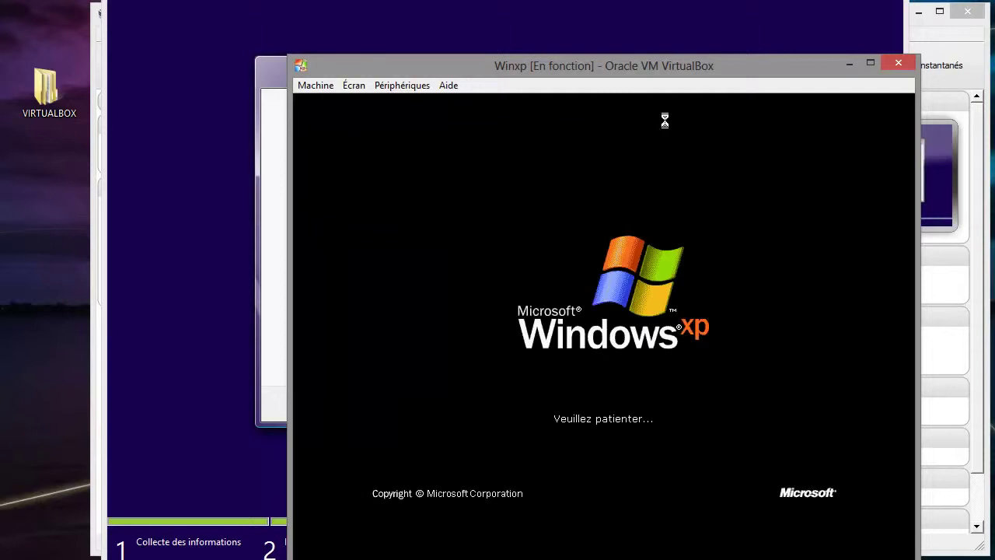
- Hide the VirtualBox manager and turn on automatic updates in XP setup
{"action": "left_click_drag", "start_coordinate": [733, 65], "coordinate": [630, 24]}
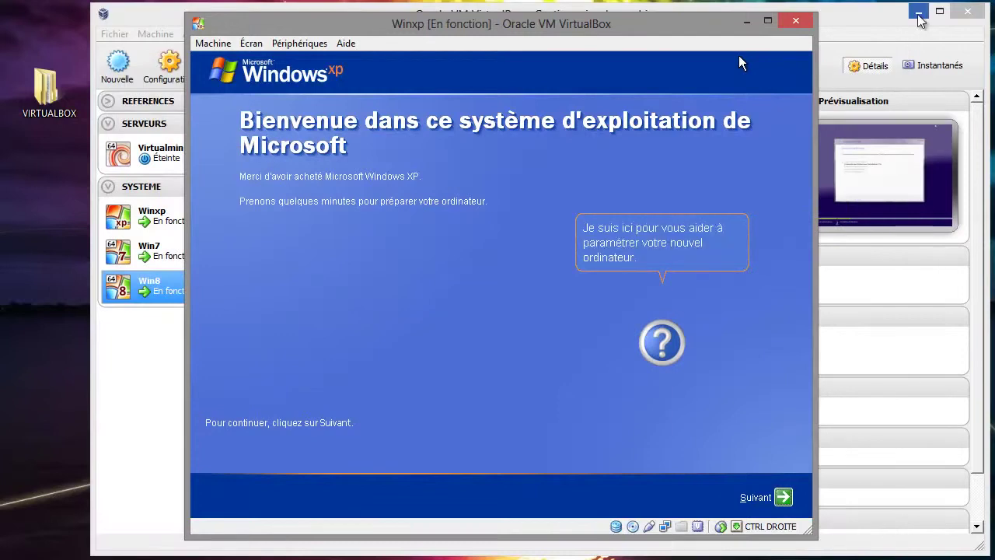
{"action": "left_click", "coordinate": [917, 13]}
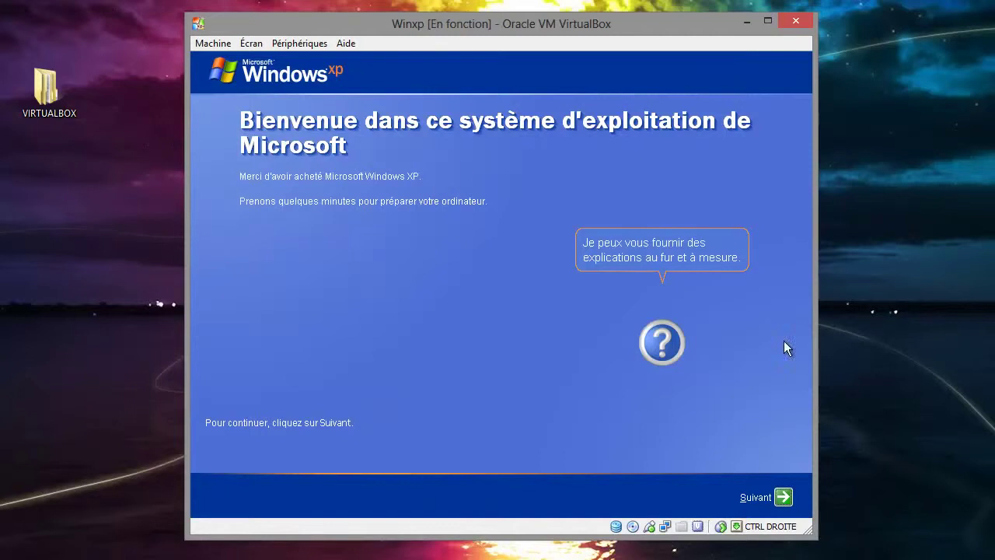
{"action": "left_click", "coordinate": [783, 497]}
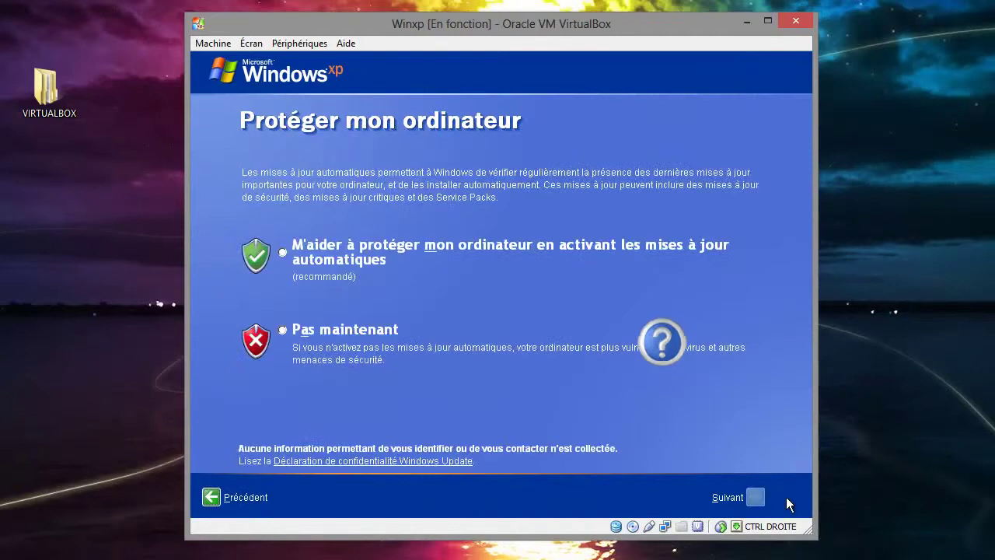
{"action": "left_click", "coordinate": [465, 245]}
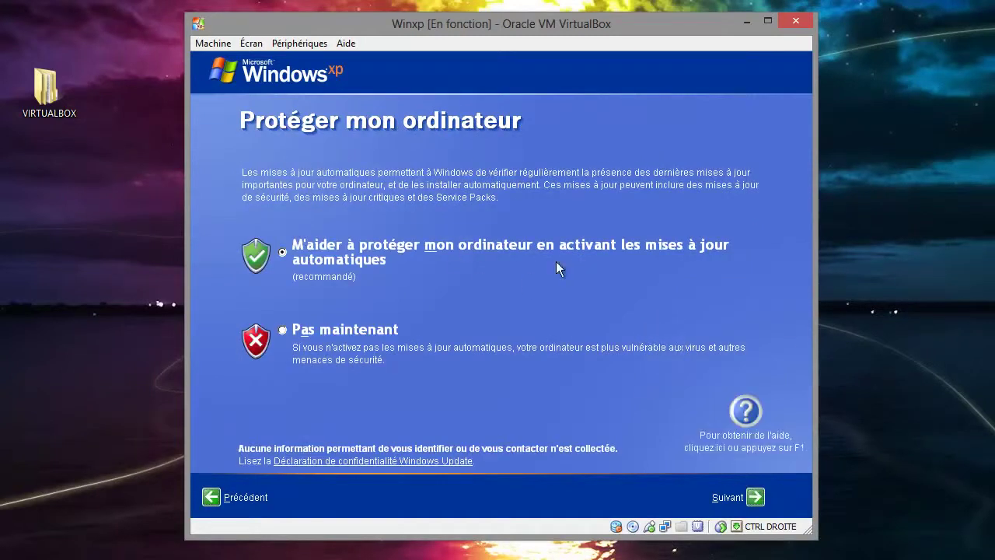
{"action": "left_click", "coordinate": [754, 497]}
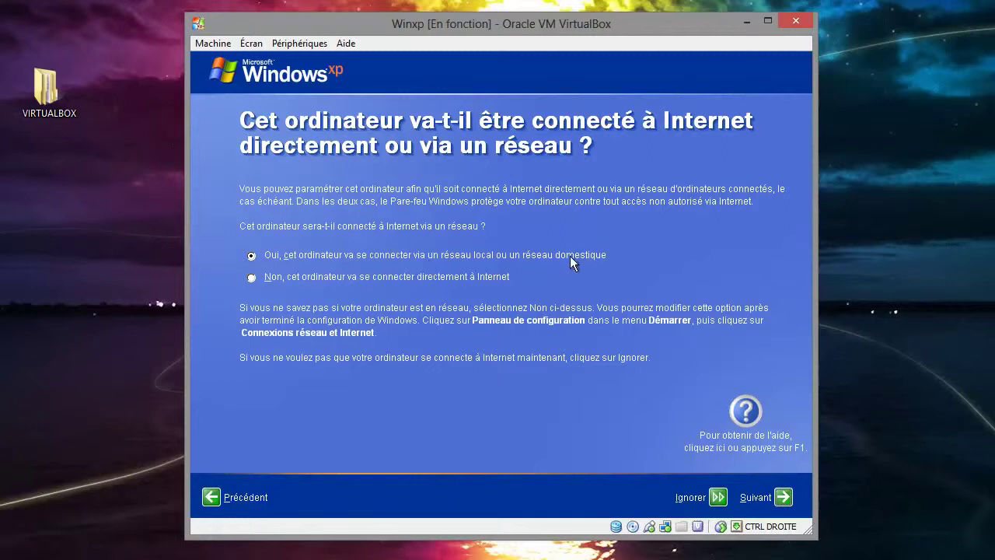
- Answer the direct Internet connection question, choose Oui for registration, and skip the form
{"action": "left_click", "coordinate": [478, 280]}
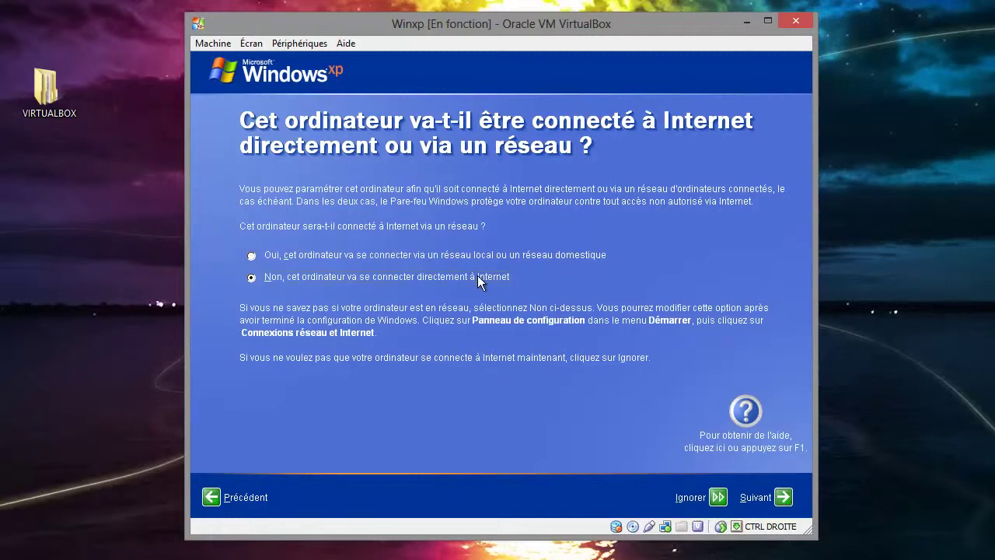
{"action": "left_click", "coordinate": [786, 492]}
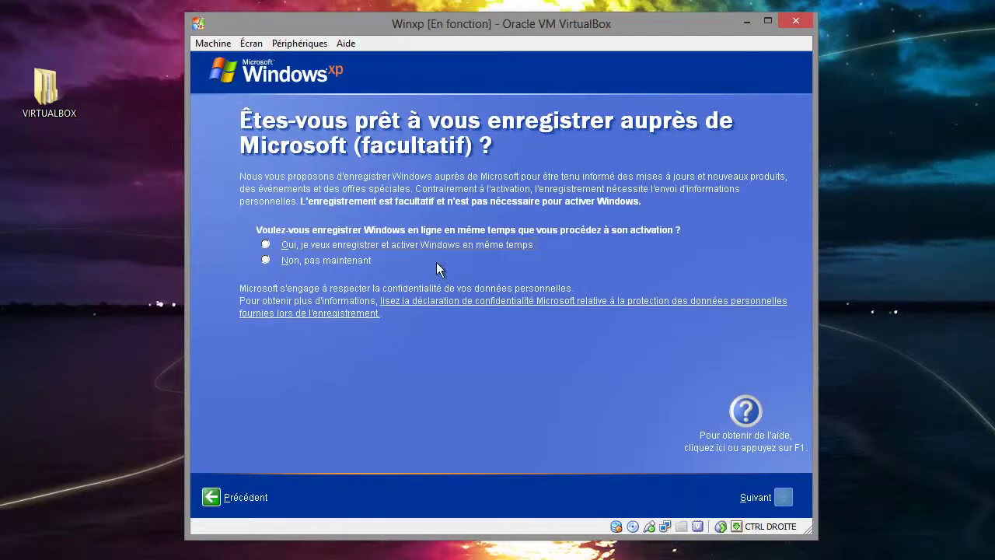
{"action": "left_click", "coordinate": [401, 244]}
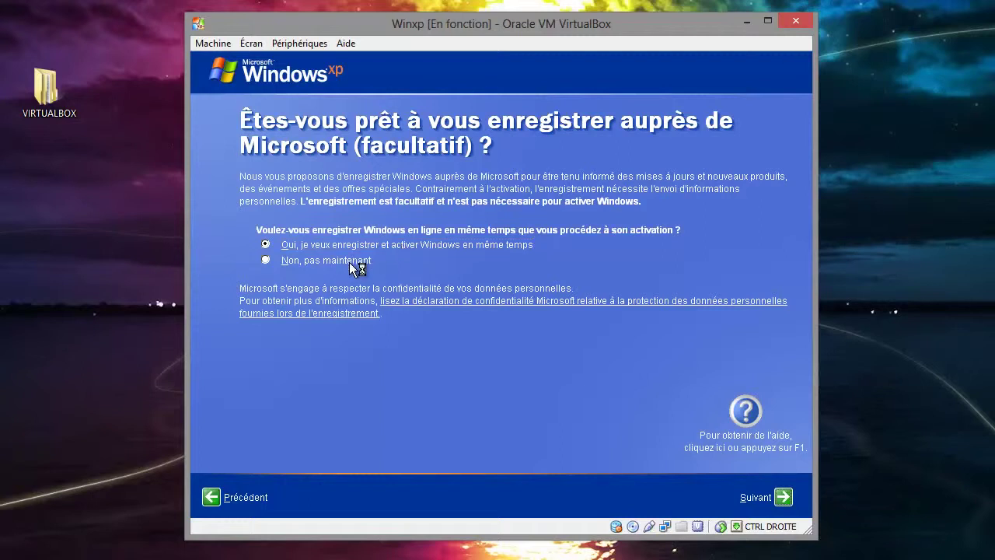
{"action": "left_click", "coordinate": [783, 499]}
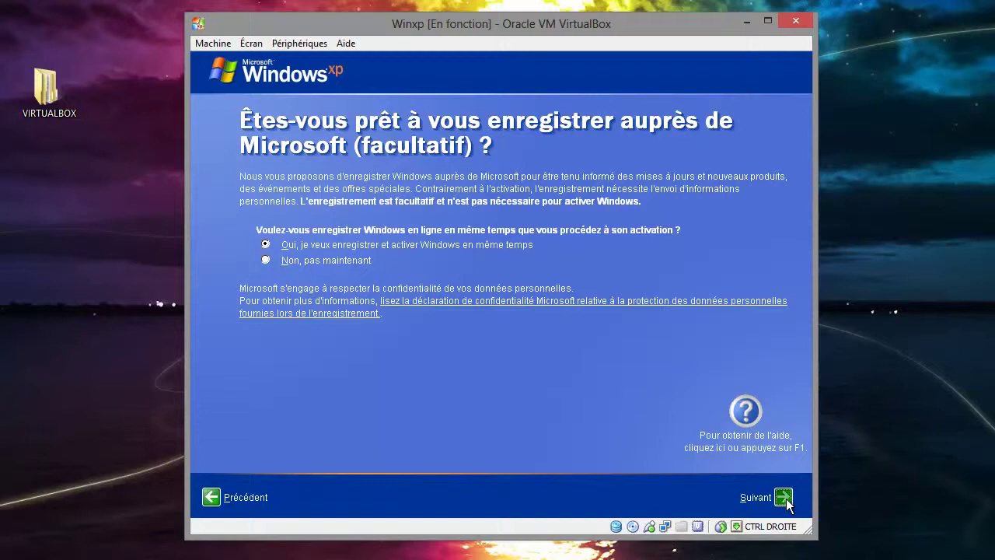
{"action": "left_click", "coordinate": [720, 496]}
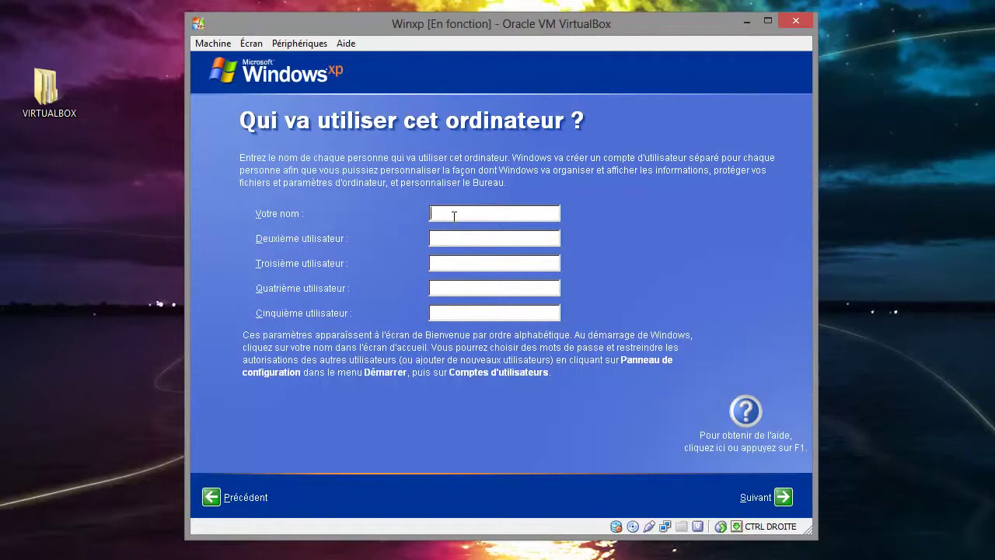
- Enter Tutoriel as the user name and finish Windows XP setup
{"action": "type", "text": "Tuu"}
{"action": "type", "text": "tu"}
{"action": "type", "text": "riel"}
{"action": "left_click", "coordinate": [462, 260]}
{"action": "left_click", "coordinate": [783, 496]}
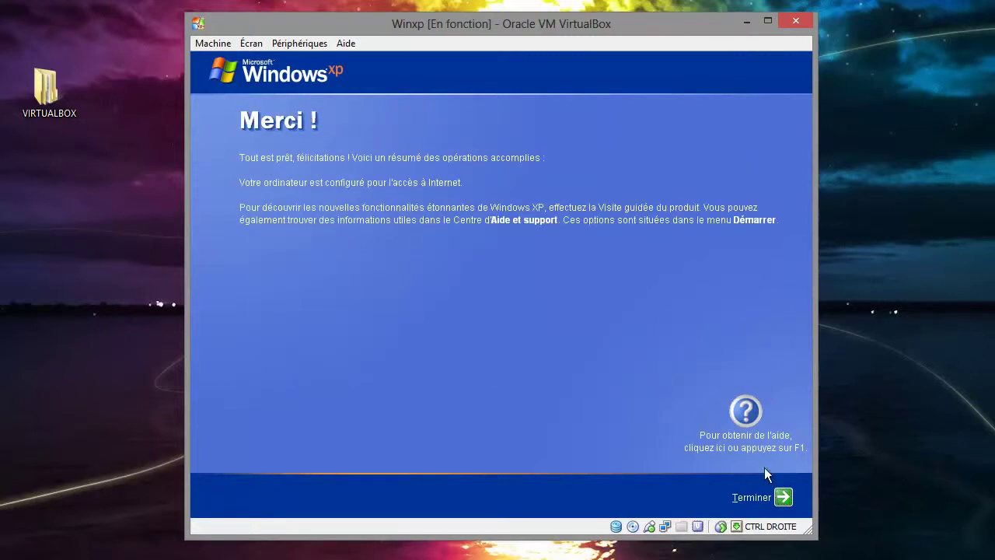
{"action": "left_click", "coordinate": [783, 497]}
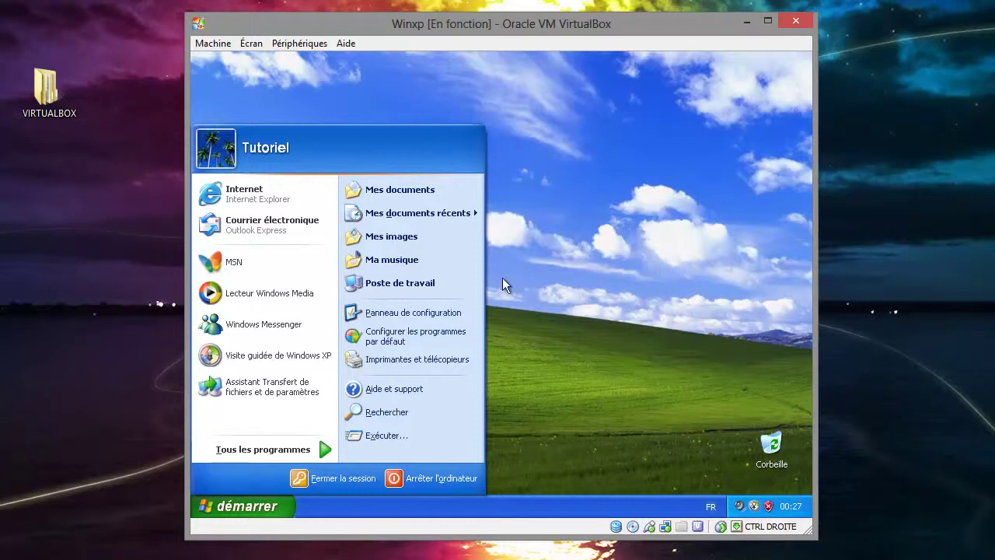
- Open Device Manager via Poste de travail > Gérer and select the unknown VGA video controller
{"action": "right_click", "coordinate": [430, 276]}
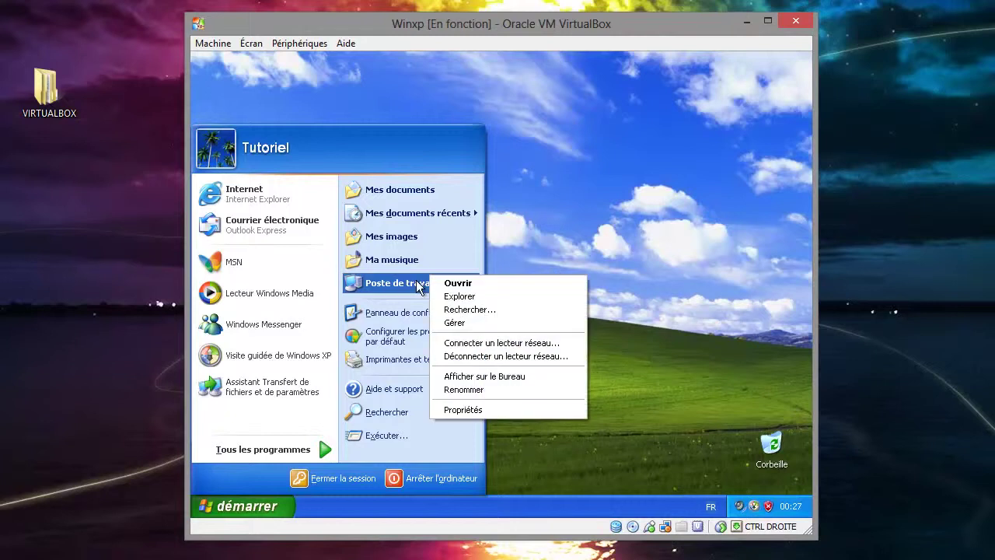
{"action": "left_click", "coordinate": [467, 325]}
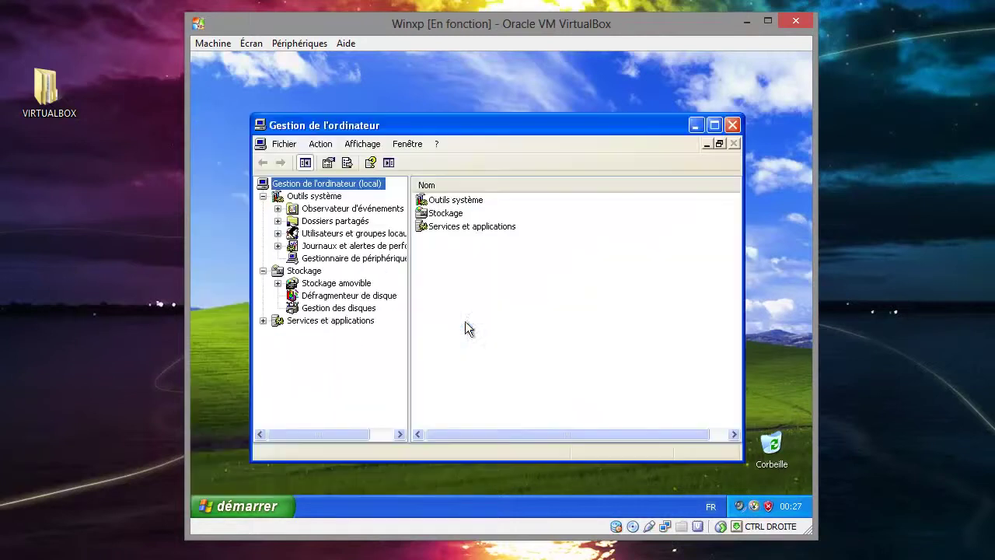
{"action": "left_click", "coordinate": [359, 259]}
{"action": "left_click", "coordinate": [497, 222]}
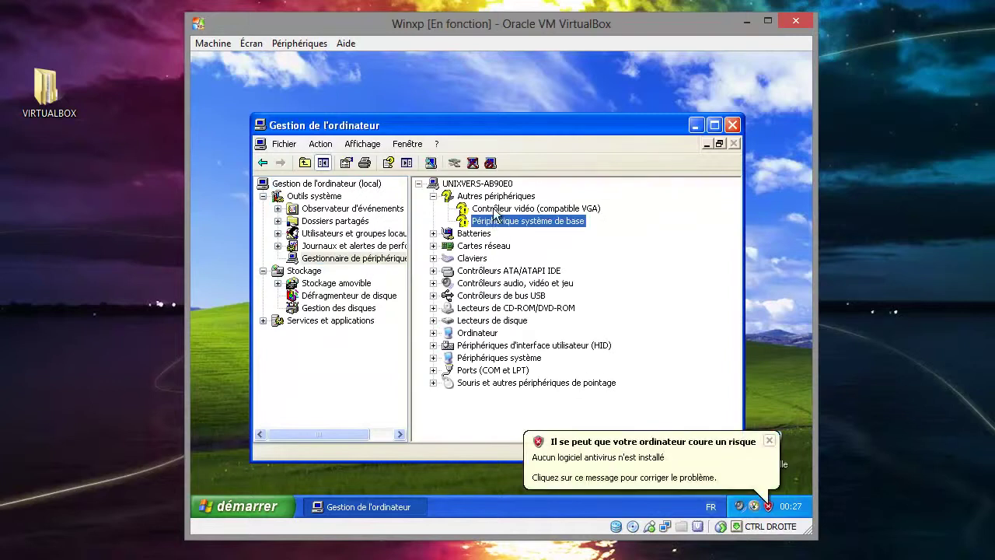
{"action": "left_click", "coordinate": [495, 209]}
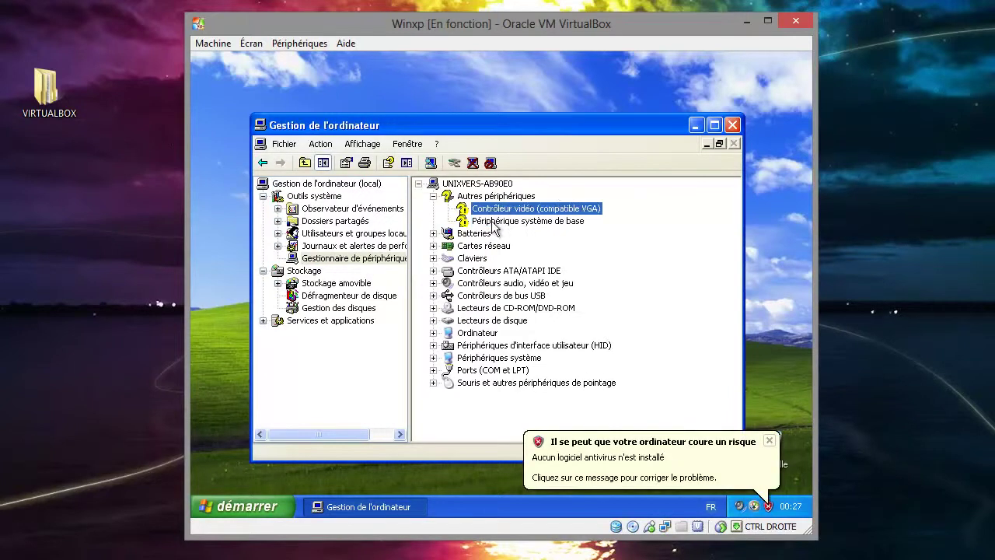
{"action": "left_click_drag", "start_coordinate": [510, 126], "coordinate": [499, 98]}
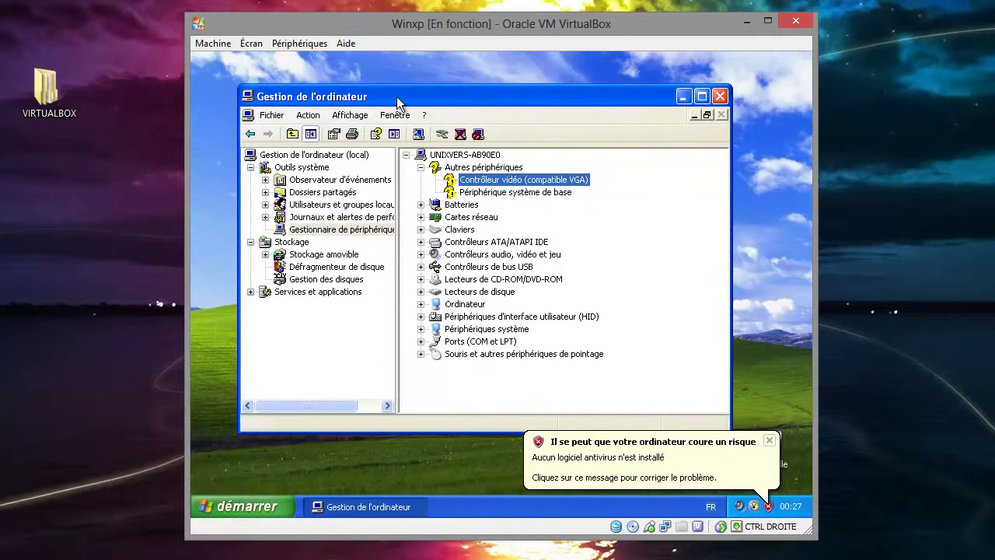
{"action": "left_click", "coordinate": [305, 45]}
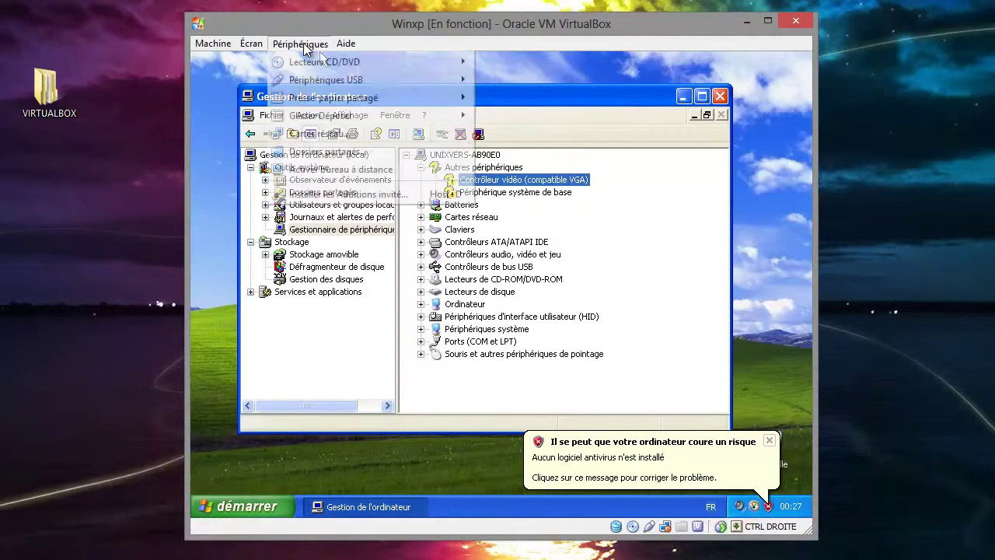
- Insert the Guest Additions disc, install it to the default folder, and move the installer lower
{"action": "left_click", "coordinate": [358, 196]}
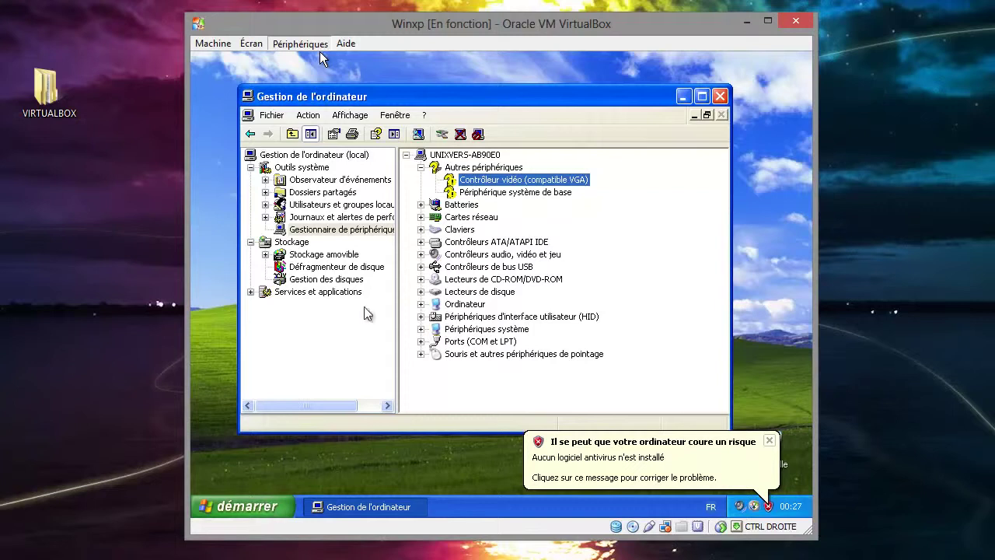
{"action": "left_click", "coordinate": [338, 452]}
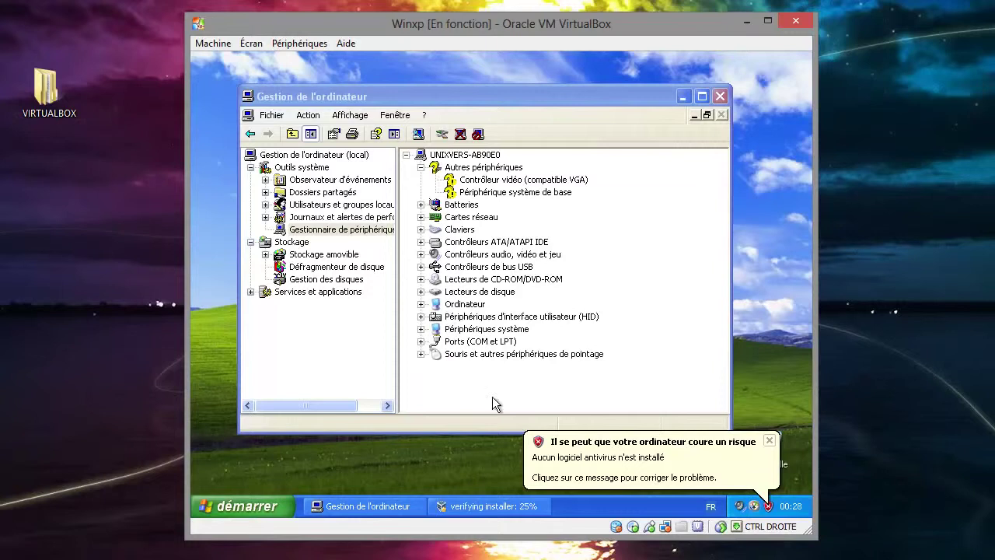
{"action": "left_click", "coordinate": [482, 507]}
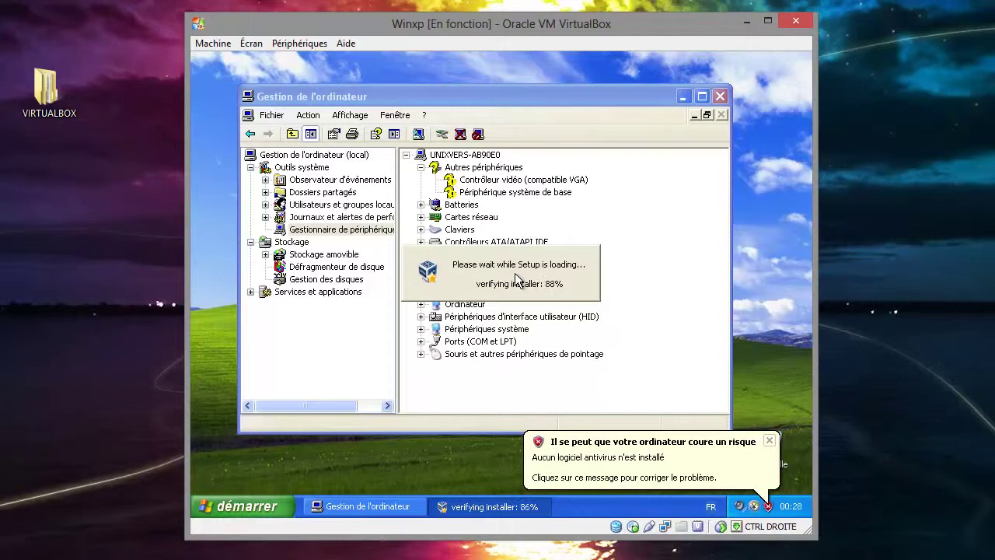
{"action": "left_click", "coordinate": [591, 409]}
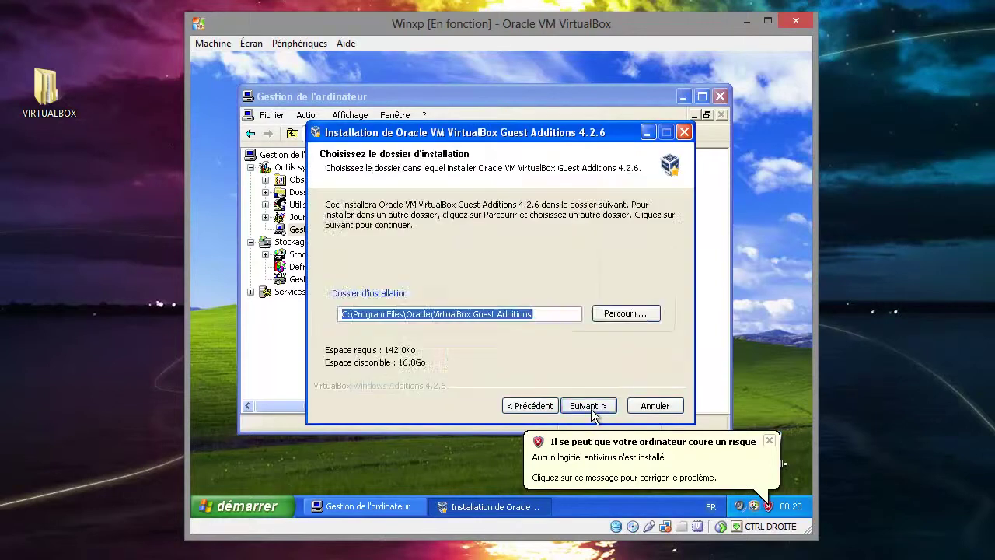
{"action": "left_click", "coordinate": [591, 406]}
{"action": "left_click", "coordinate": [591, 406]}
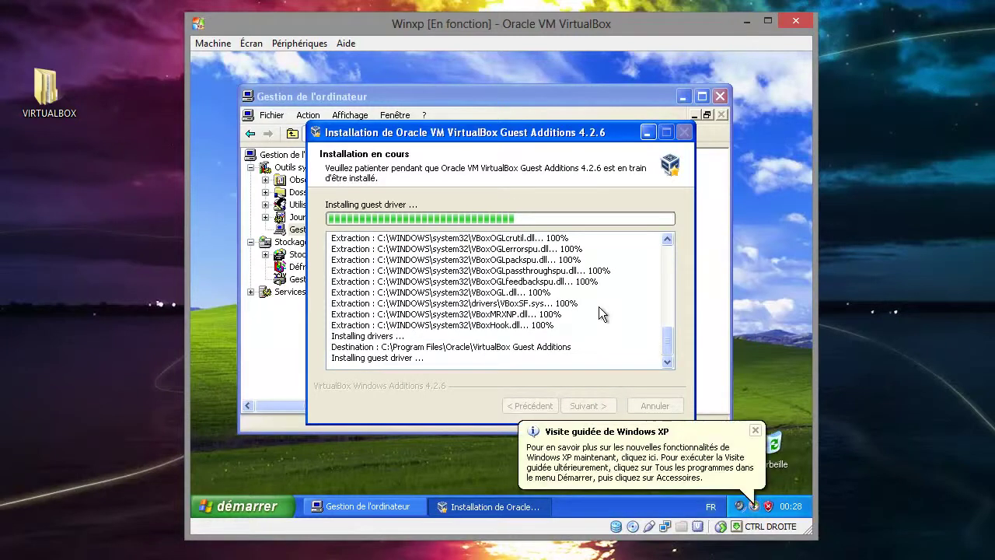
{"action": "left_click", "coordinate": [756, 433]}
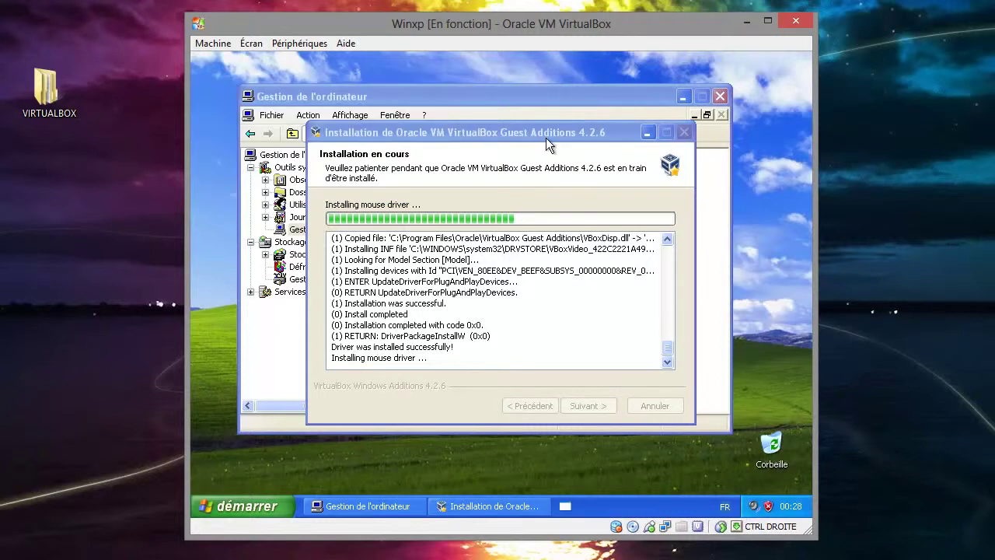
{"action": "left_click_drag", "start_coordinate": [543, 132], "coordinate": [547, 243]}
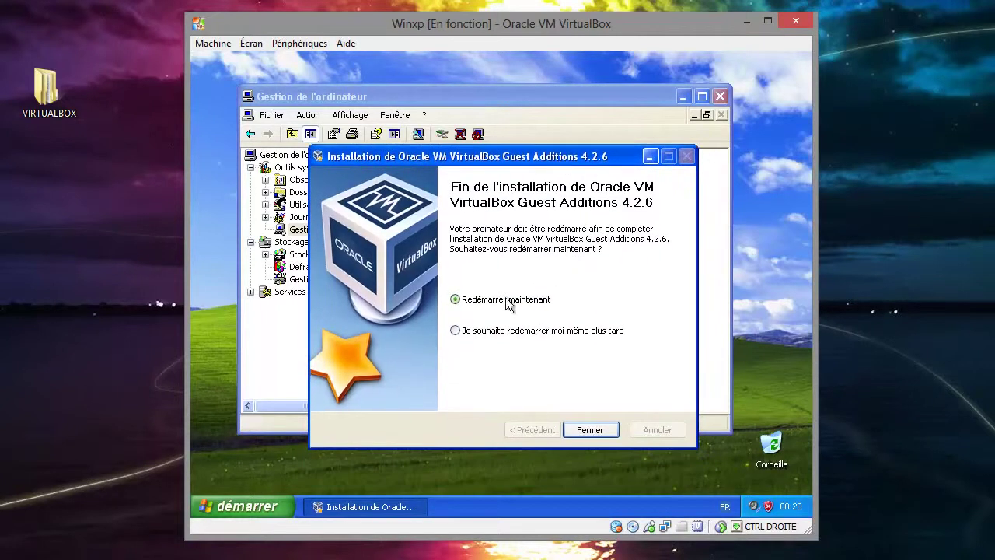
- Defer the restart, close the installer, rescan hardware, and close Gestion de l'ordinateur
{"action": "left_click", "coordinate": [532, 333]}
{"action": "left_click", "coordinate": [590, 430]}
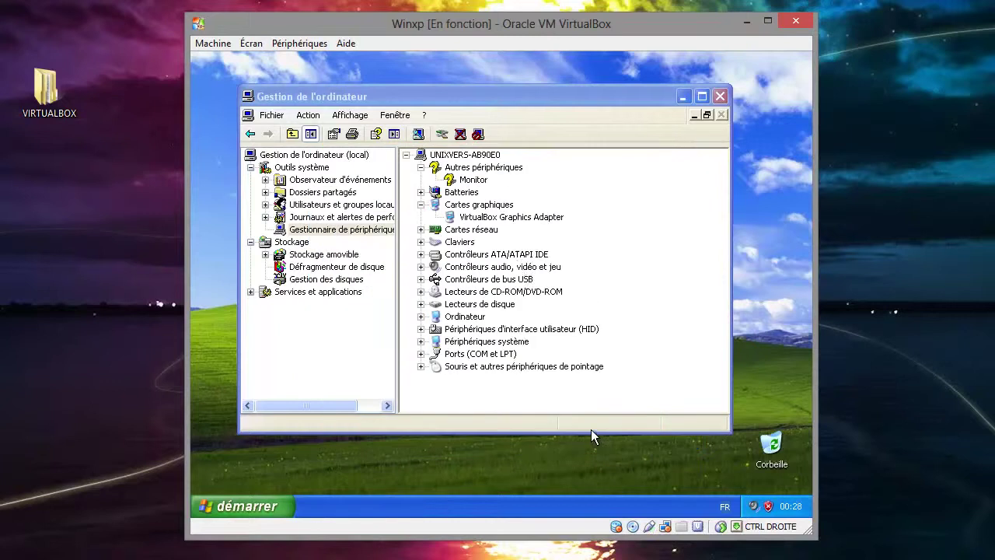
{"action": "left_click", "coordinate": [469, 155]}
{"action": "left_click", "coordinate": [488, 166]}
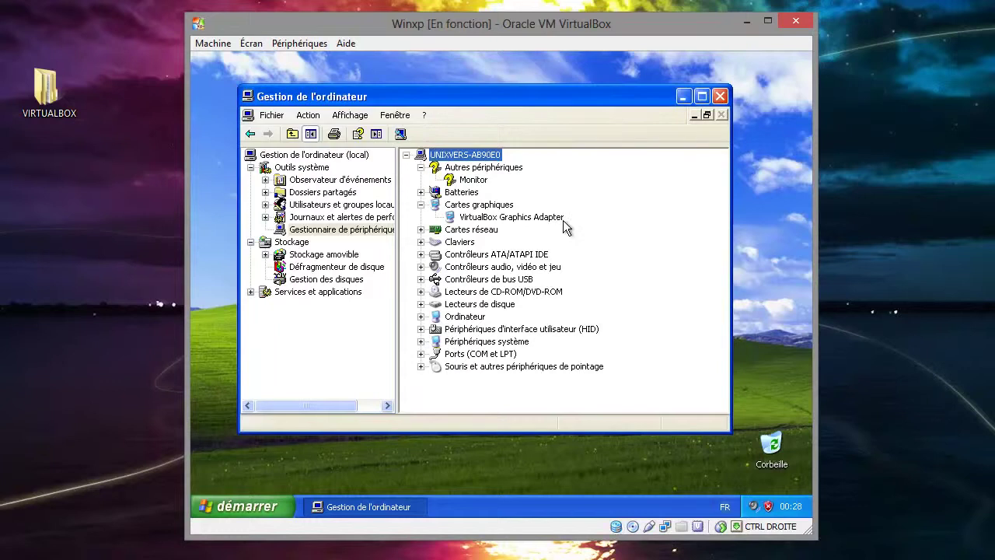
{"action": "left_click", "coordinate": [472, 168]}
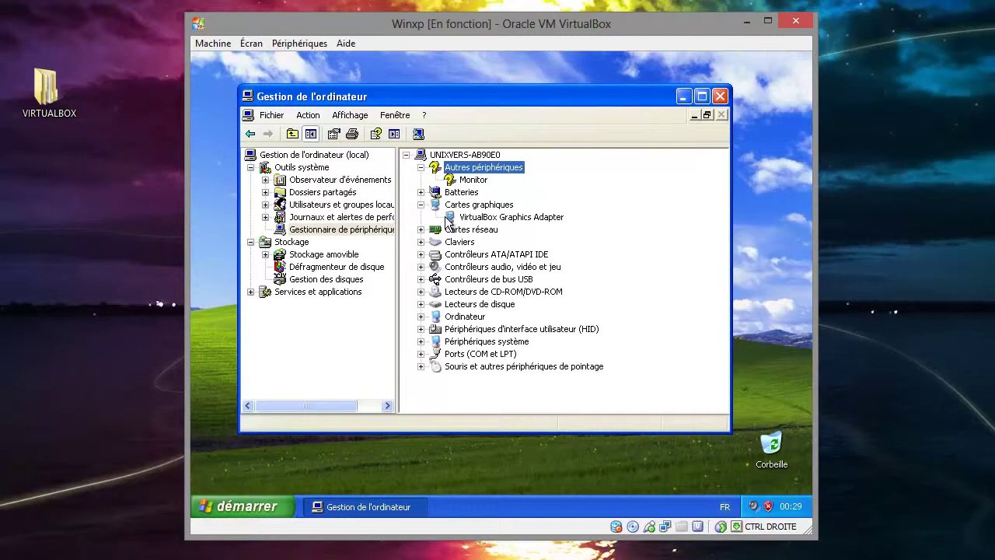
{"action": "left_click", "coordinate": [720, 98]}
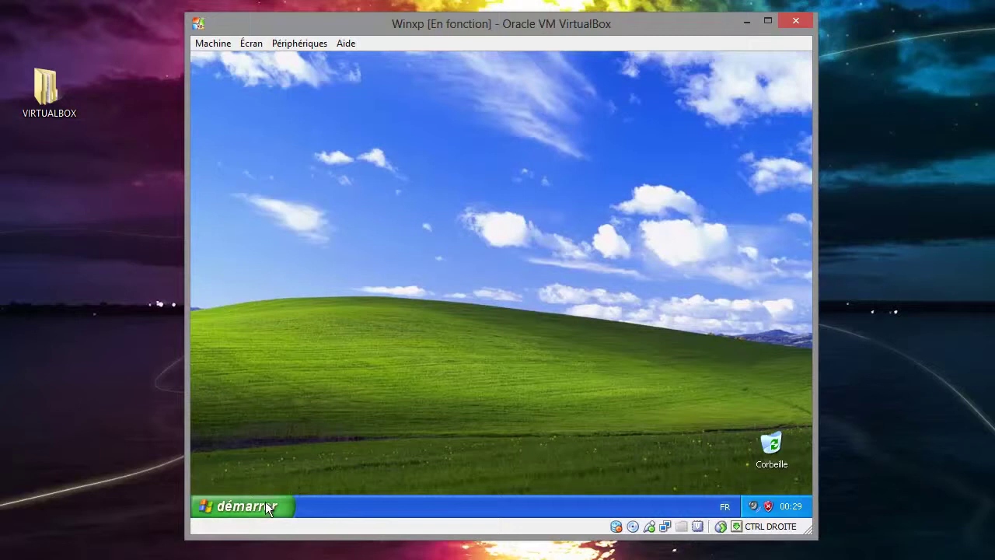
{"action": "left_click", "coordinate": [265, 503]}
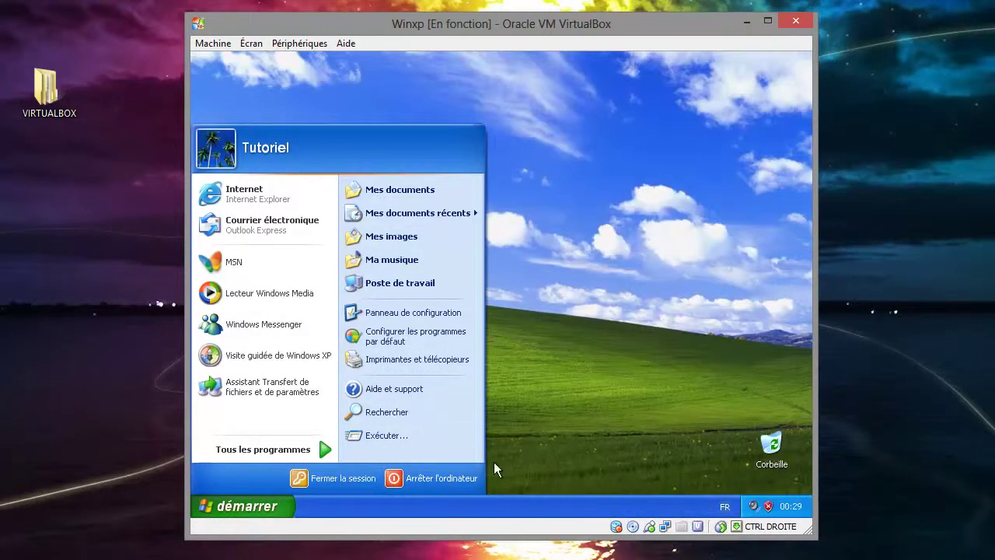
{"action": "left_click", "coordinate": [419, 287]}
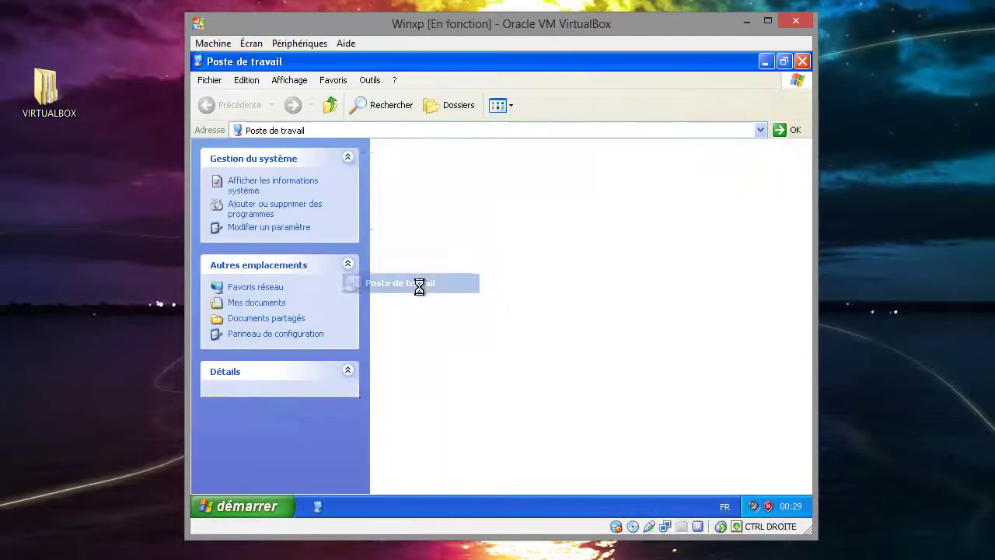
{"action": "double_click", "coordinate": [427, 267]}
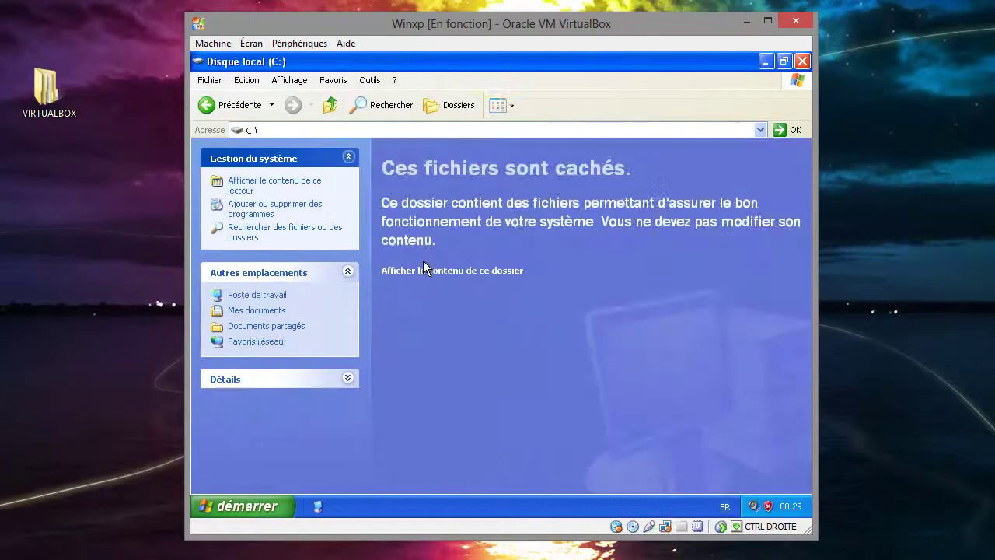
{"action": "left_click", "coordinate": [426, 272]}
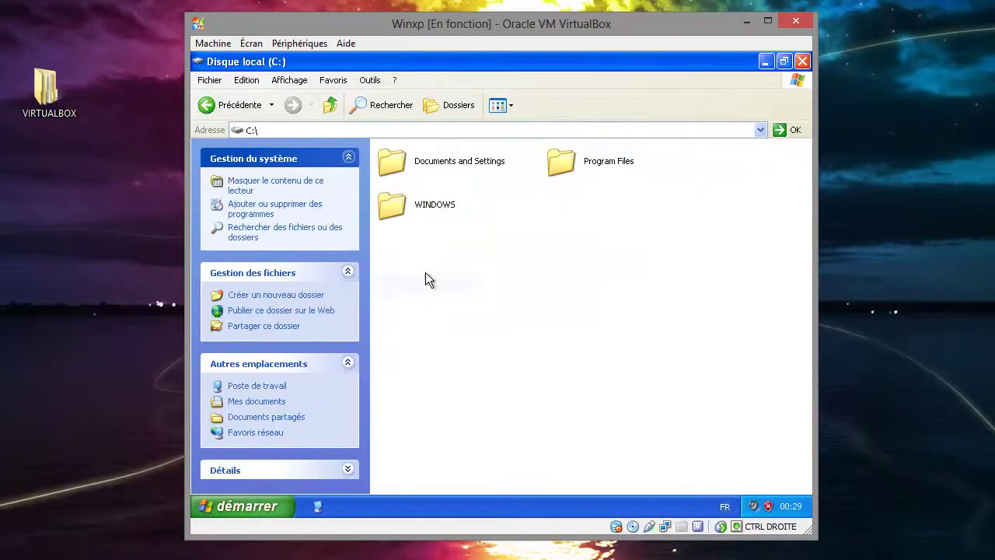
{"action": "double_click", "coordinate": [426, 206]}
{"action": "key", "text": "alt+F4"}
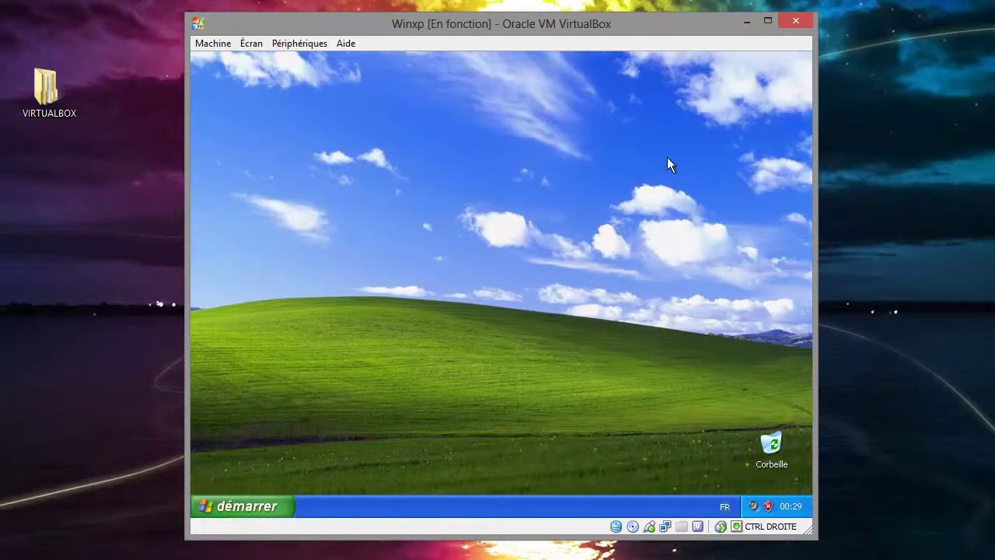
- Shut down the XP guest via démarrer > Arrêter l'ordinateur > Arrêter
{"action": "left_click", "coordinate": [272, 509]}
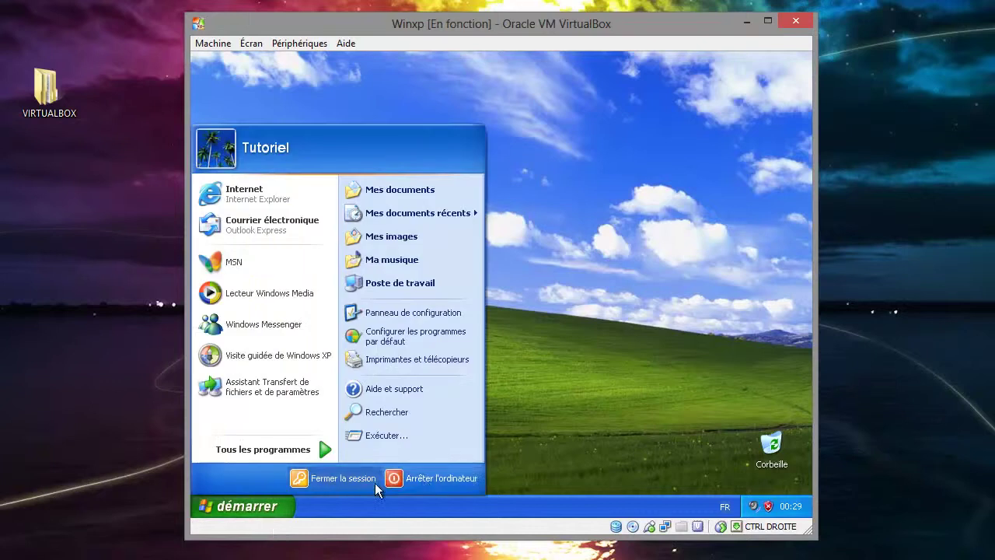
{"action": "left_click", "coordinate": [422, 477]}
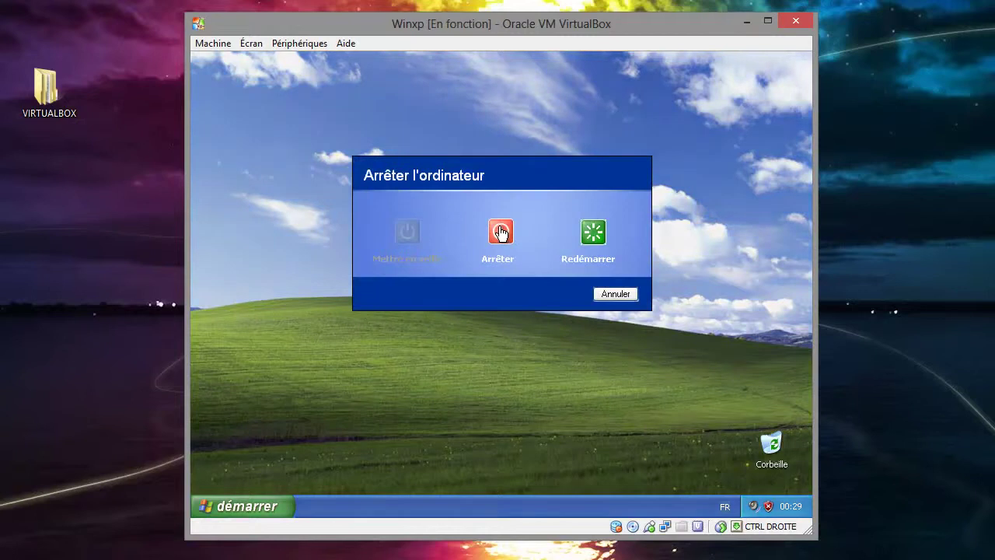
{"action": "left_click", "coordinate": [501, 232]}
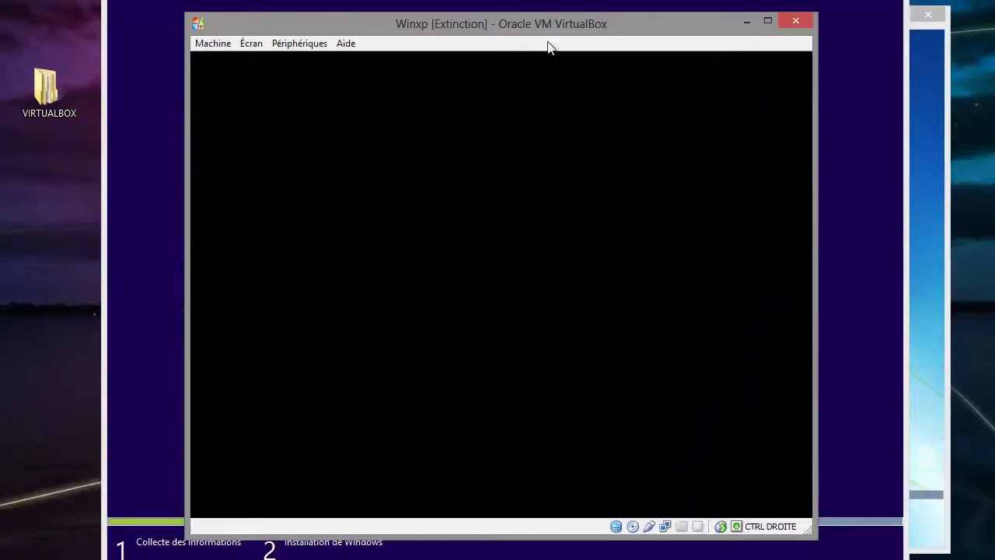
- Move the Winxp window aside, check the Win7 setup, then return to the VirtualBox Manager
{"action": "left_click_drag", "start_coordinate": [535, 31], "coordinate": [604, 27]}
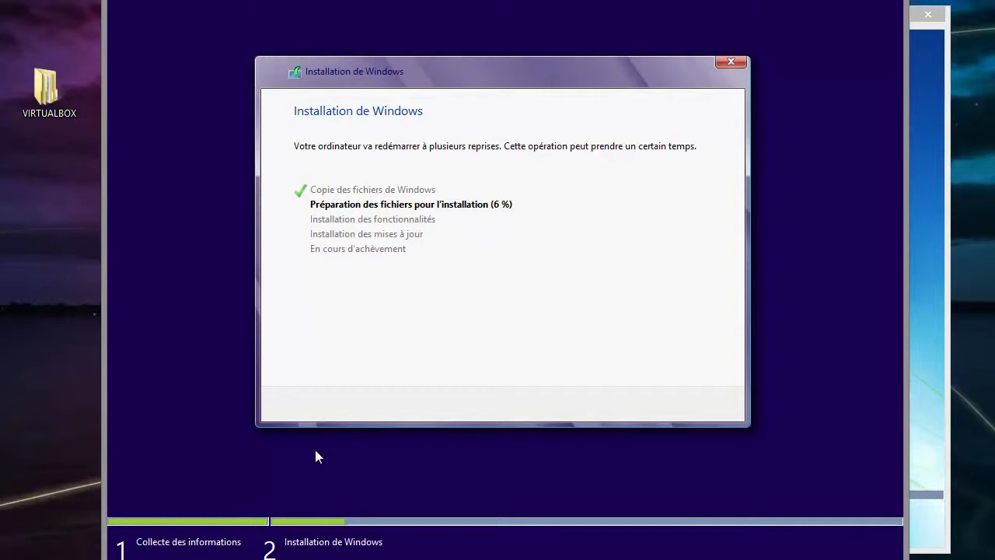
{"action": "left_click", "coordinate": [942, 208]}
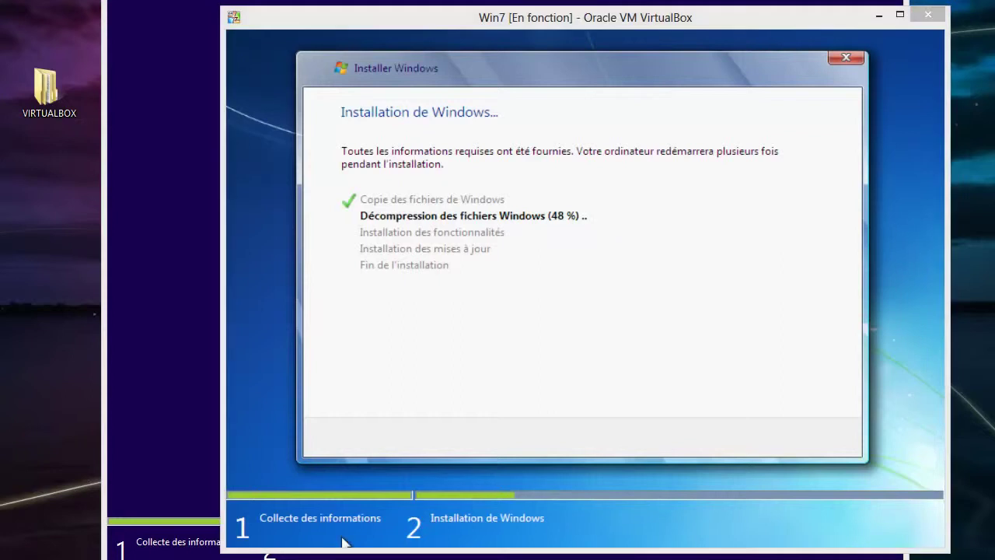
{"action": "key", "text": "alt+Tab"}
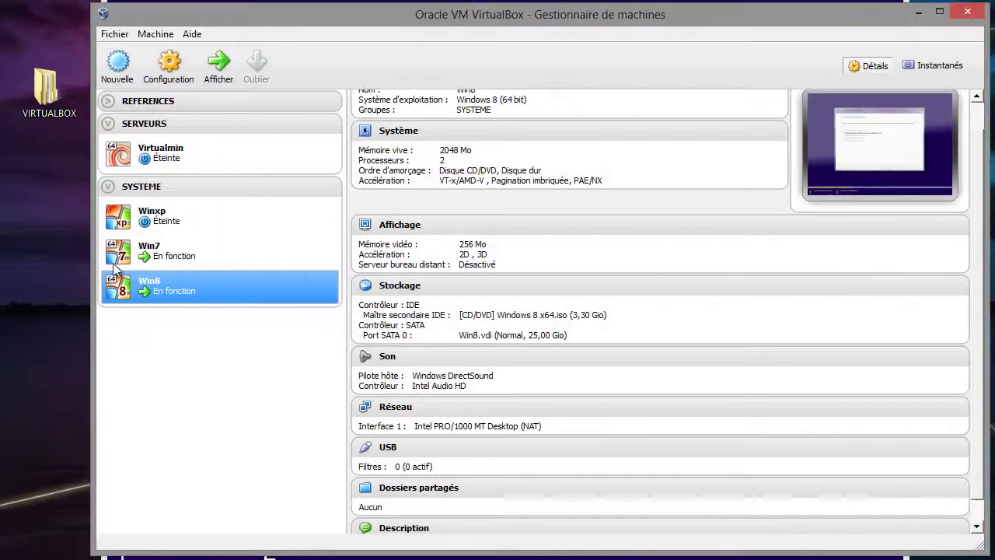
- Select Winxp in the machine list and start it with Démarrer
{"action": "left_click", "coordinate": [171, 226]}
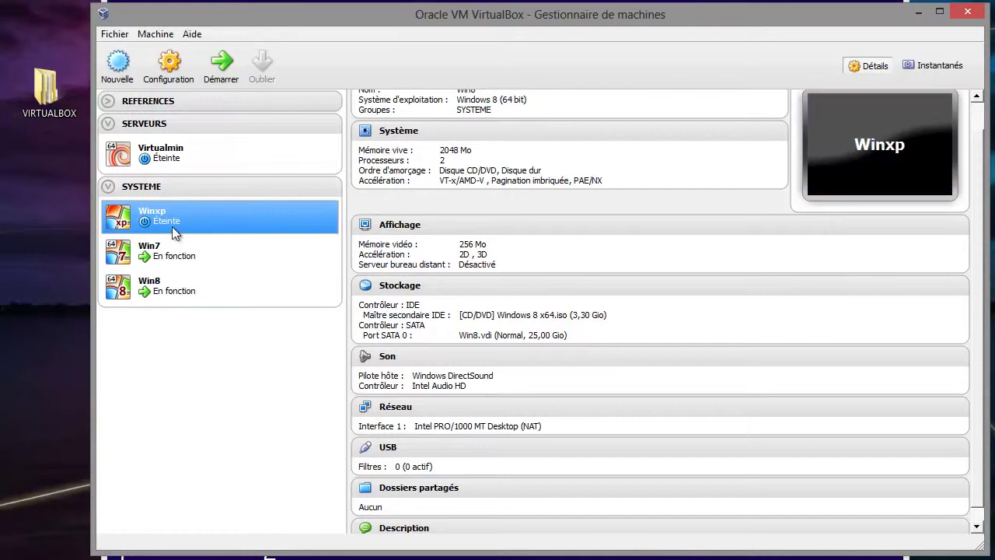
{"action": "left_click", "coordinate": [221, 62]}
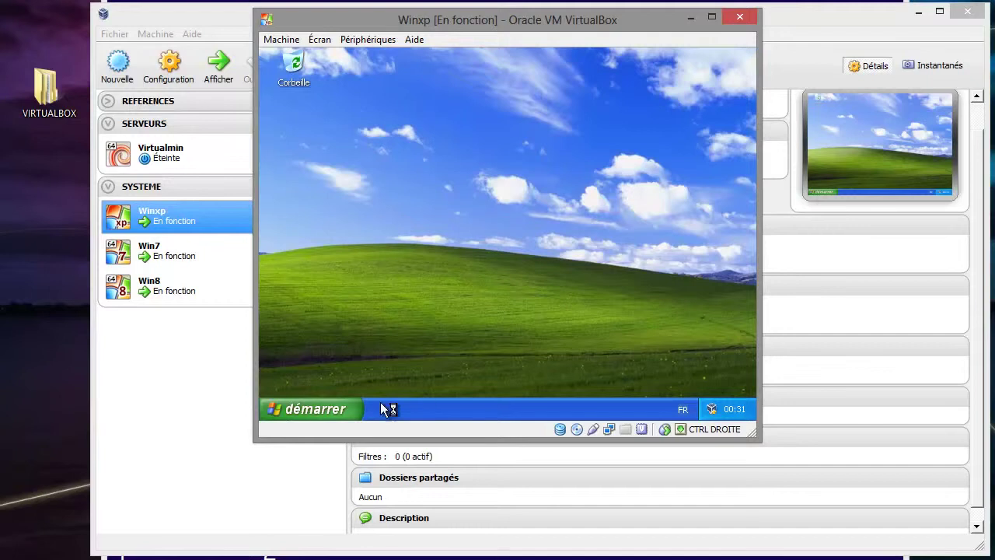
- View the XP guest's Device Manager in Computer Management, dismiss the notification balloons, then close it
{"action": "left_click", "coordinate": [331, 405]}
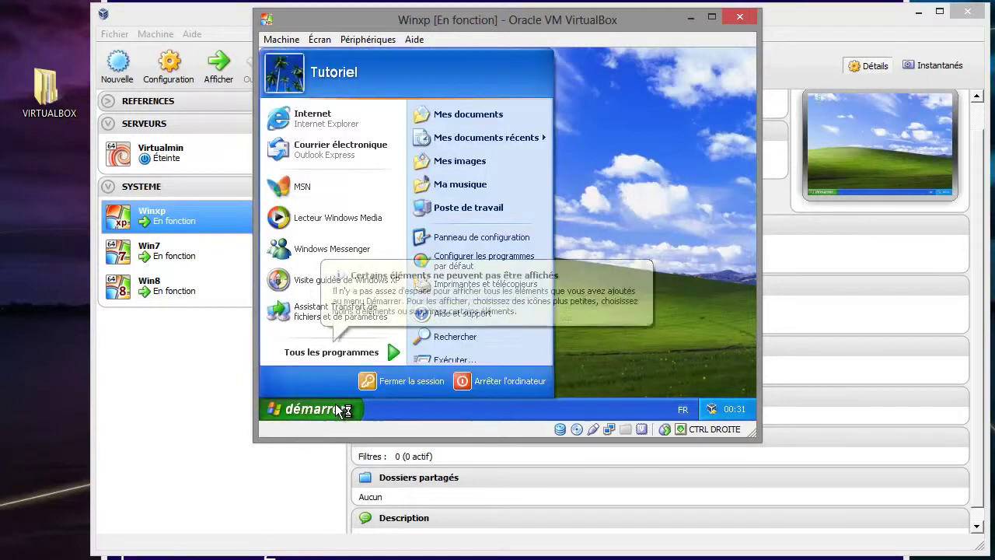
{"action": "right_click", "coordinate": [473, 204]}
{"action": "left_click", "coordinate": [513, 254]}
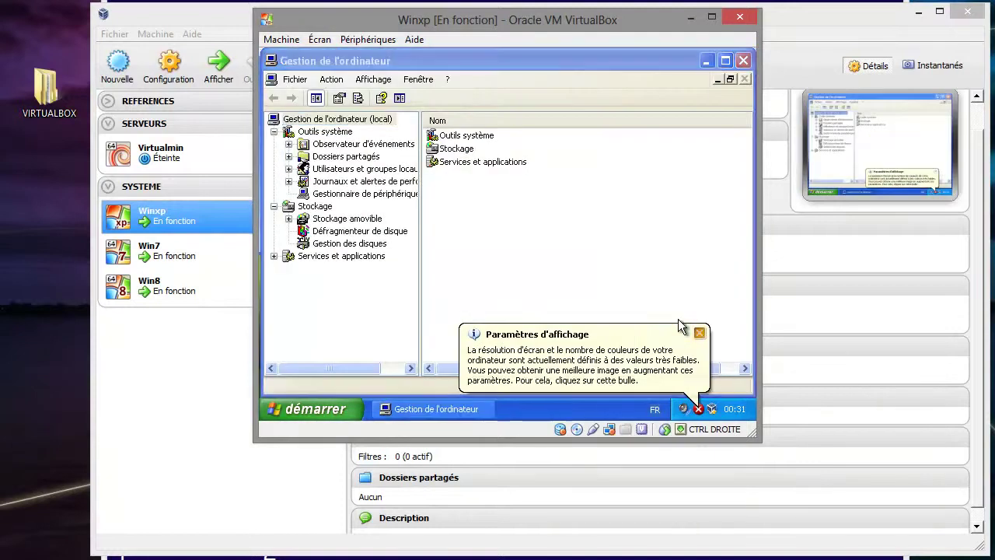
{"action": "left_click", "coordinate": [699, 333]}
{"action": "left_click", "coordinate": [365, 194]}
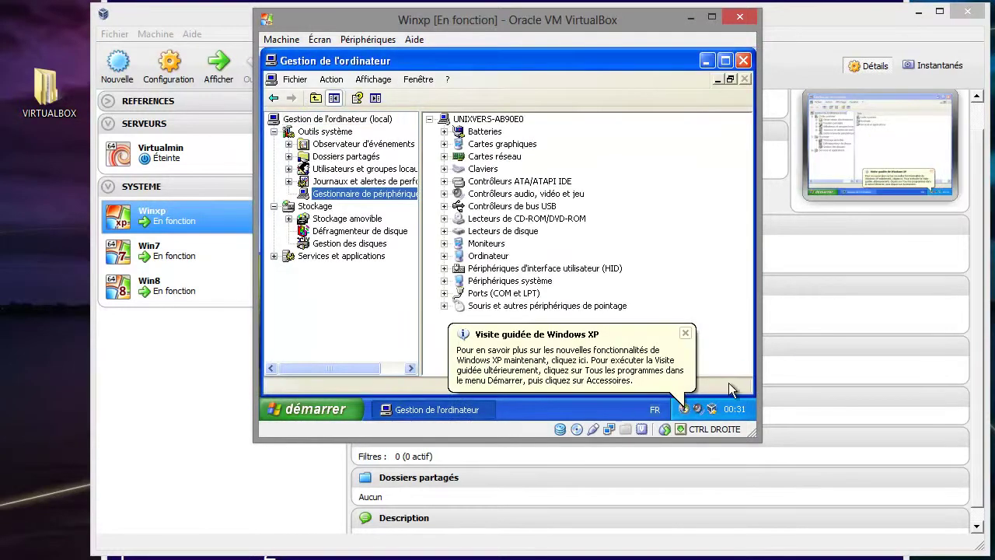
{"action": "left_click", "coordinate": [685, 333]}
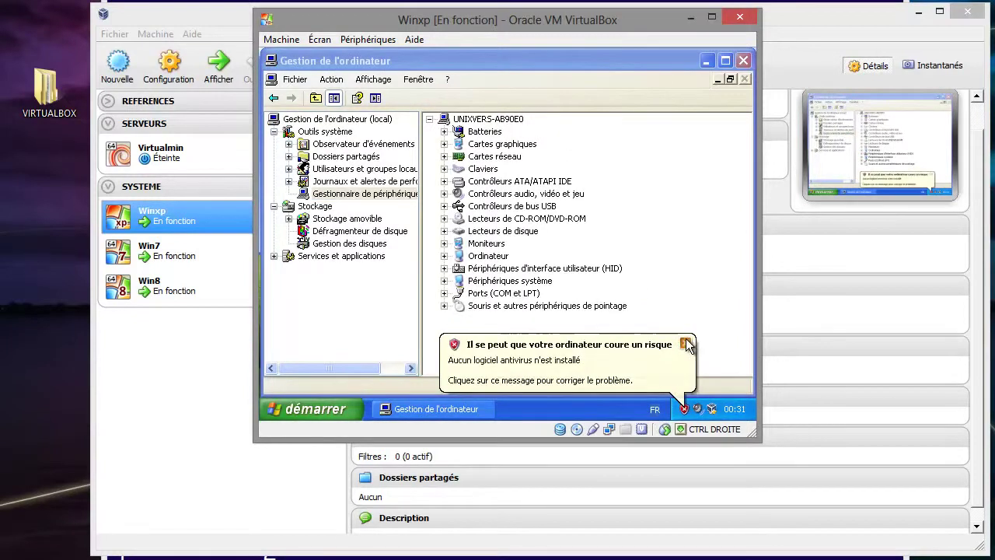
{"action": "left_click", "coordinate": [686, 343]}
{"action": "left_click", "coordinate": [744, 61]}
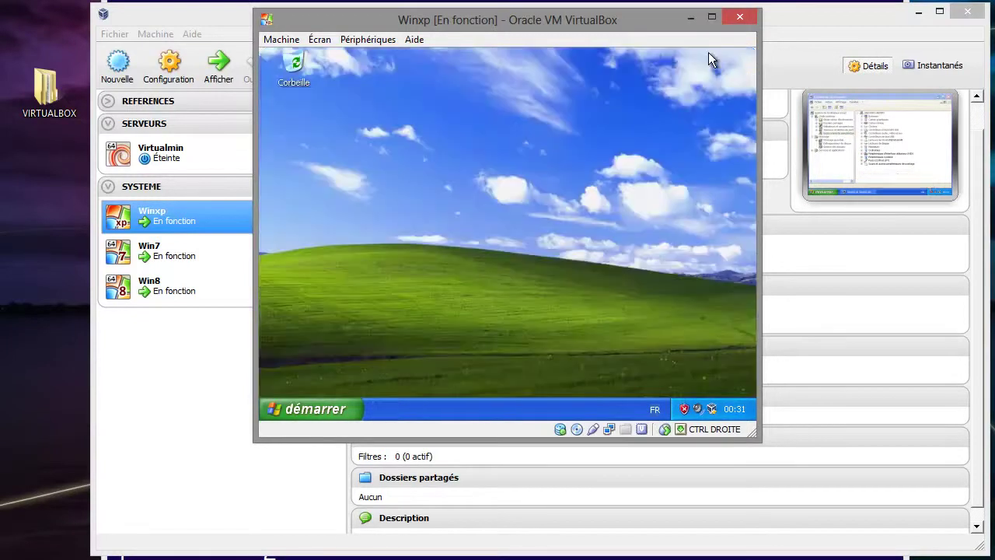
- Cancel a stray shutdown dialog and dismiss the desktop context menu
{"action": "left_click", "coordinate": [340, 400]}
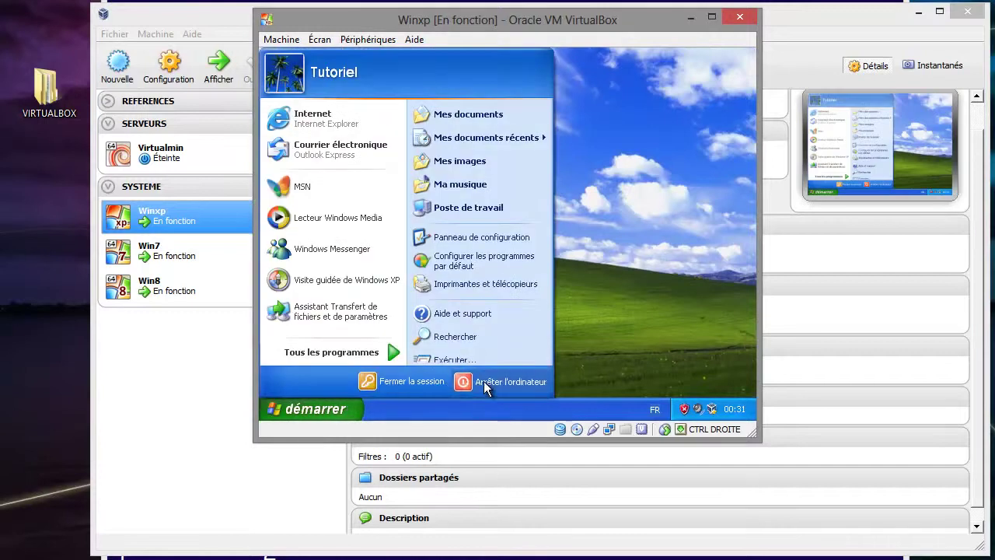
{"action": "left_click", "coordinate": [484, 385]}
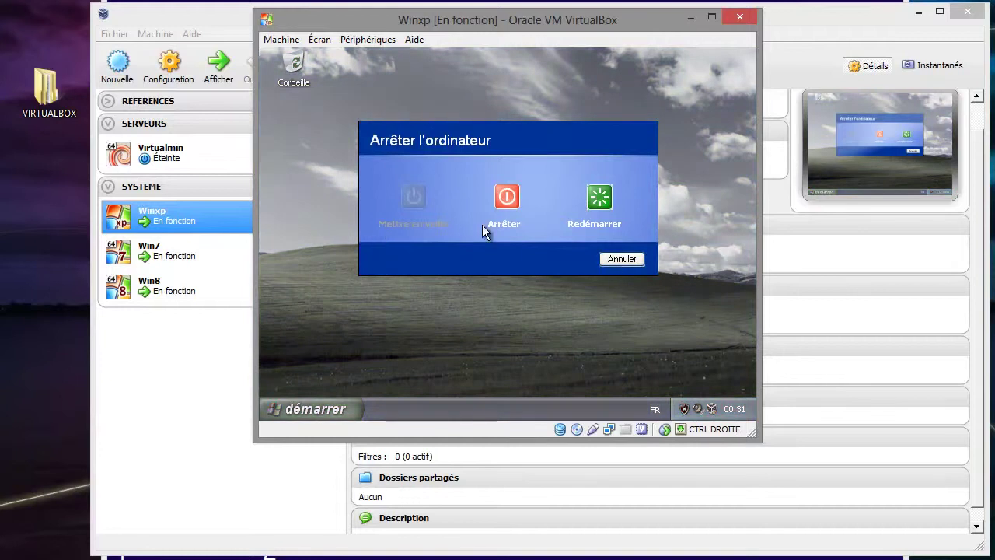
{"action": "left_click", "coordinate": [604, 259]}
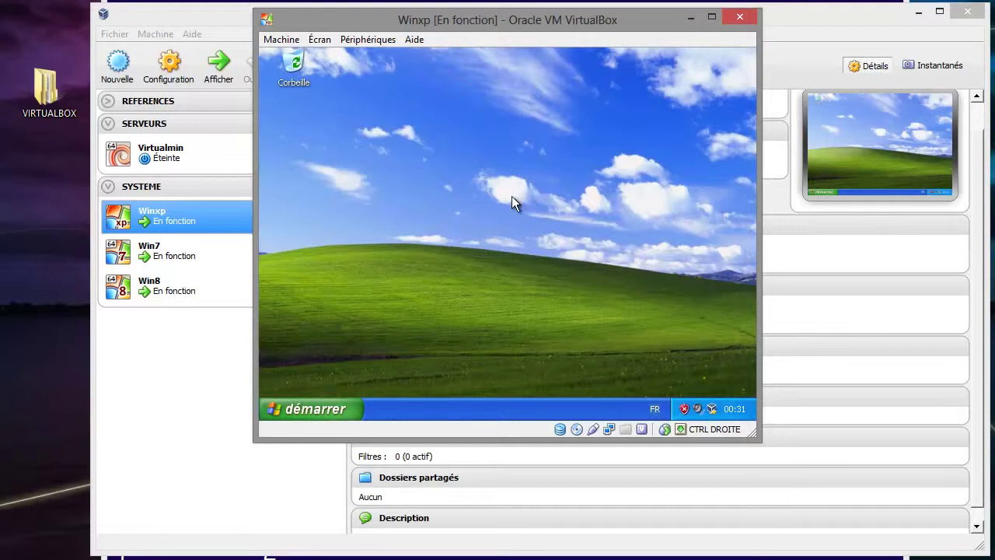
{"action": "right_click", "coordinate": [451, 155]}
{"action": "left_click", "coordinate": [412, 167]}
- Shut down Windows XP via démarrer > Arrêter l'ordinateur > Arrêter
{"action": "left_click", "coordinate": [318, 409]}
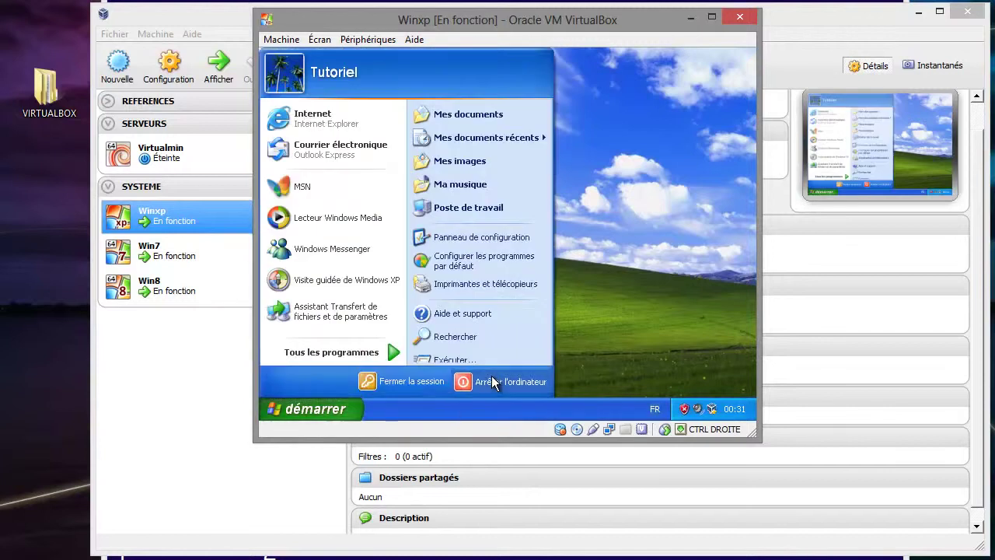
{"action": "left_click", "coordinate": [492, 379]}
{"action": "left_click", "coordinate": [506, 197]}
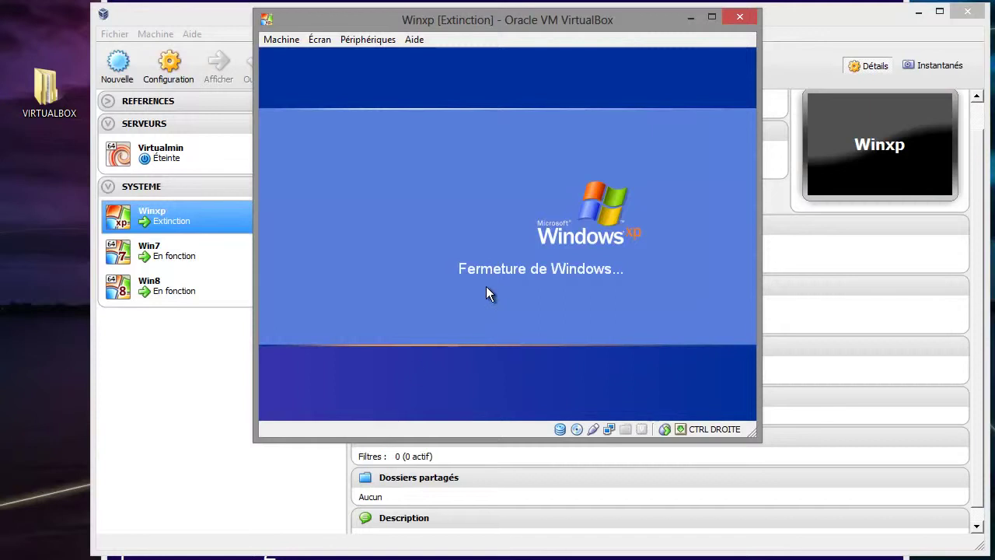
{"action": "left_click", "coordinate": [183, 190]}
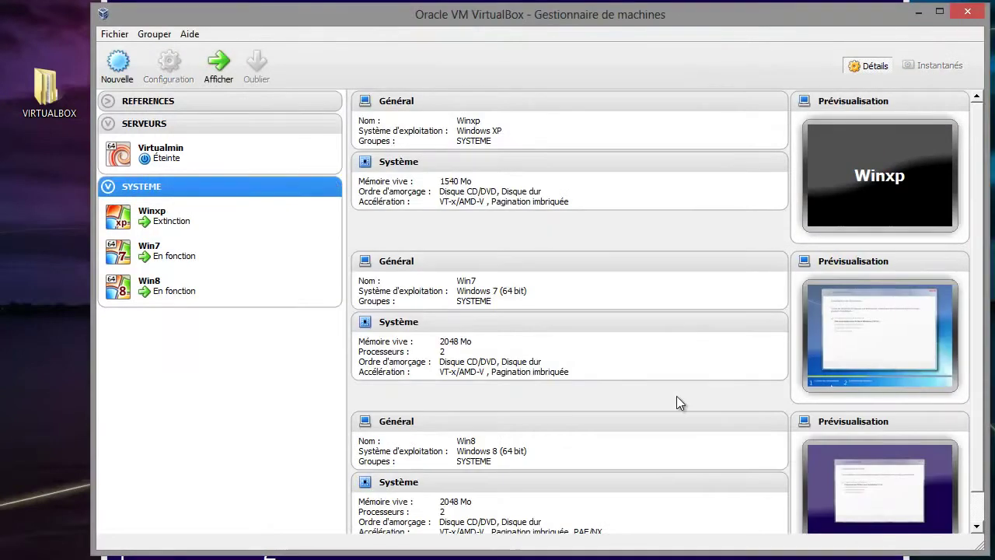
- Confirm Winxp reads Éteinte in the manager, then bring the running Win8 window forward
{"action": "scroll", "coordinate": [785, 389], "scroll_direction": "down", "scroll_amount": 1}
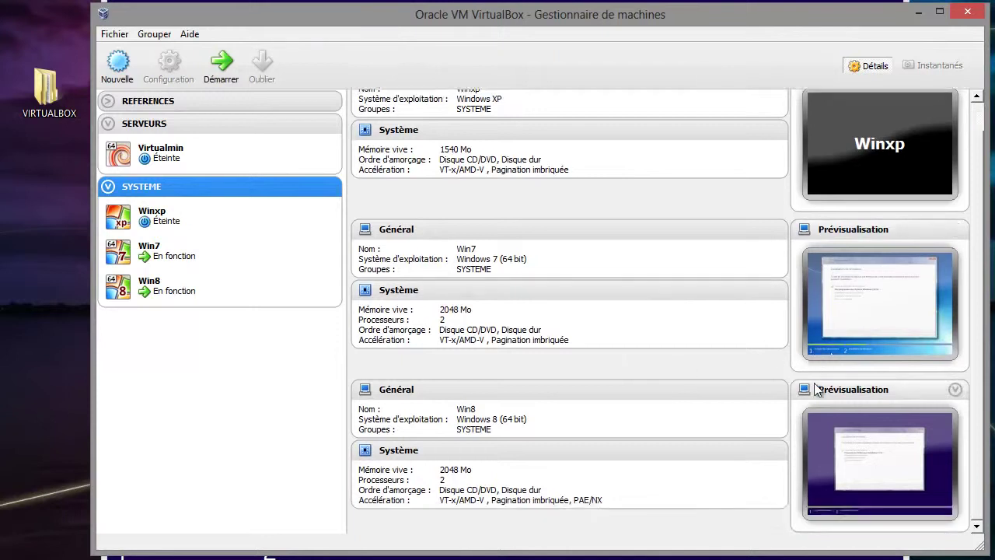
{"action": "scroll", "coordinate": [816, 389], "scroll_direction": "up", "scroll_amount": 1}
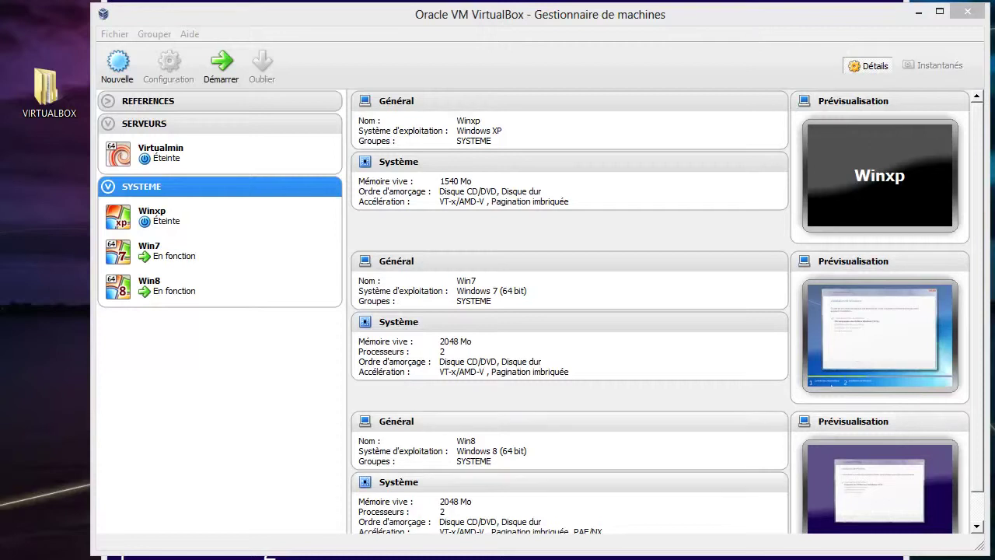
{"action": "left_click", "coordinate": [344, 542]}
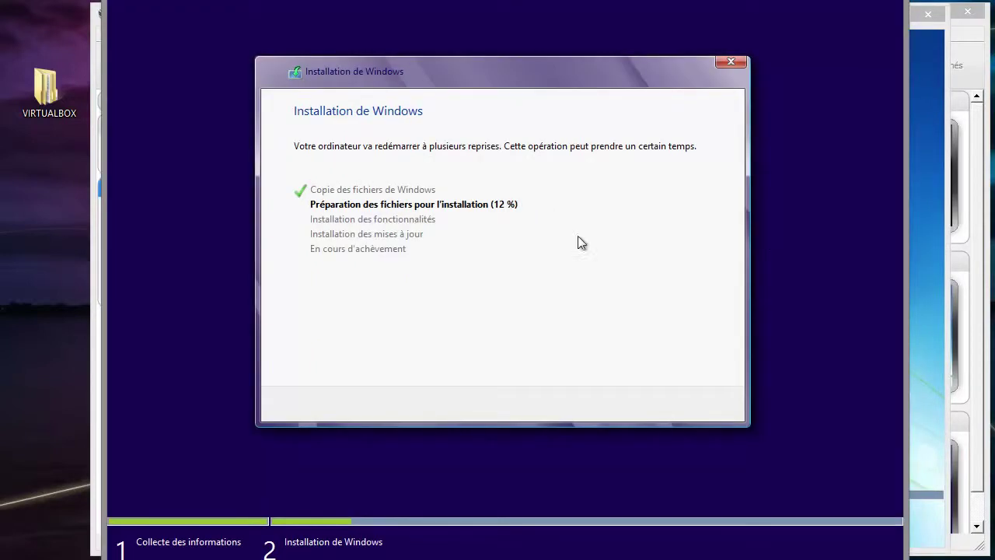
- Bring Win7 forward and drag the Win8 window up-left so both installers show
{"action": "left_click", "coordinate": [927, 314]}
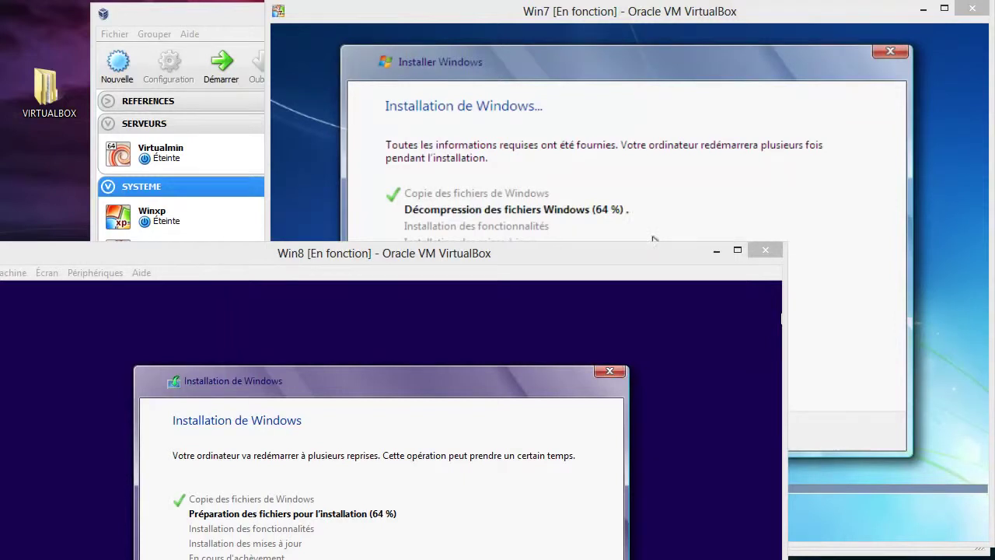
{"action": "left_click_drag", "start_coordinate": [630, 253], "coordinate": [664, 246]}
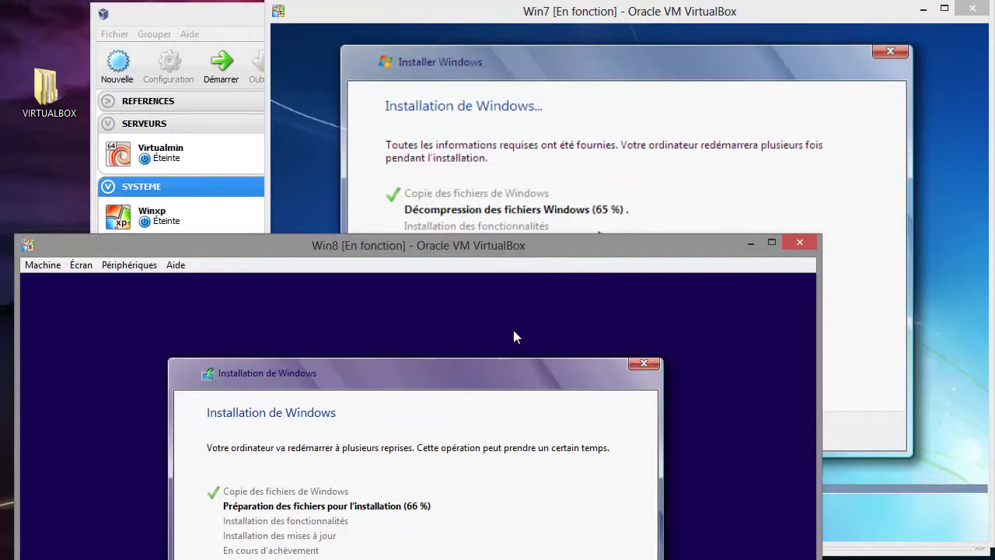
{"action": "left_click_drag", "start_coordinate": [559, 255], "coordinate": [686, 240]}
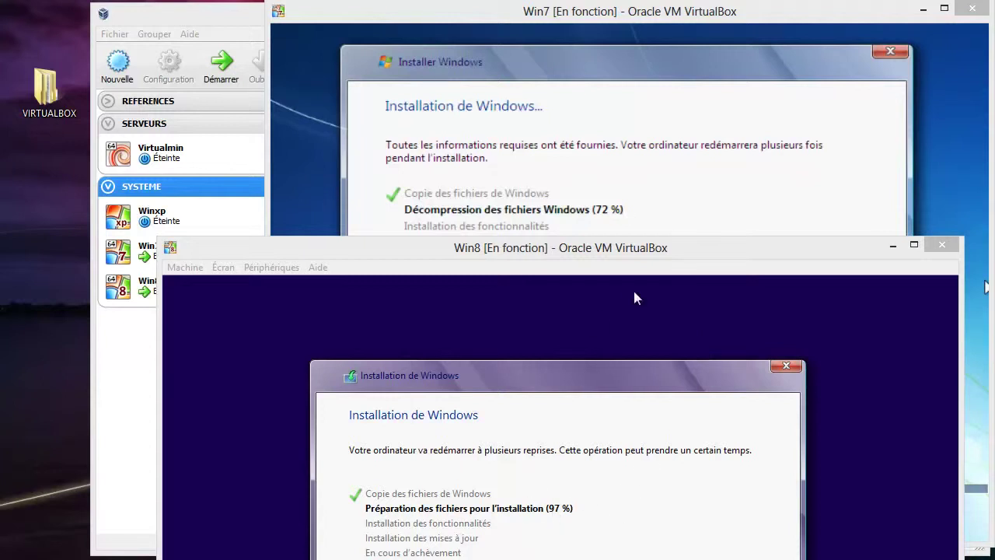
{"action": "left_click_drag", "start_coordinate": [671, 275], "coordinate": [422, 21]}
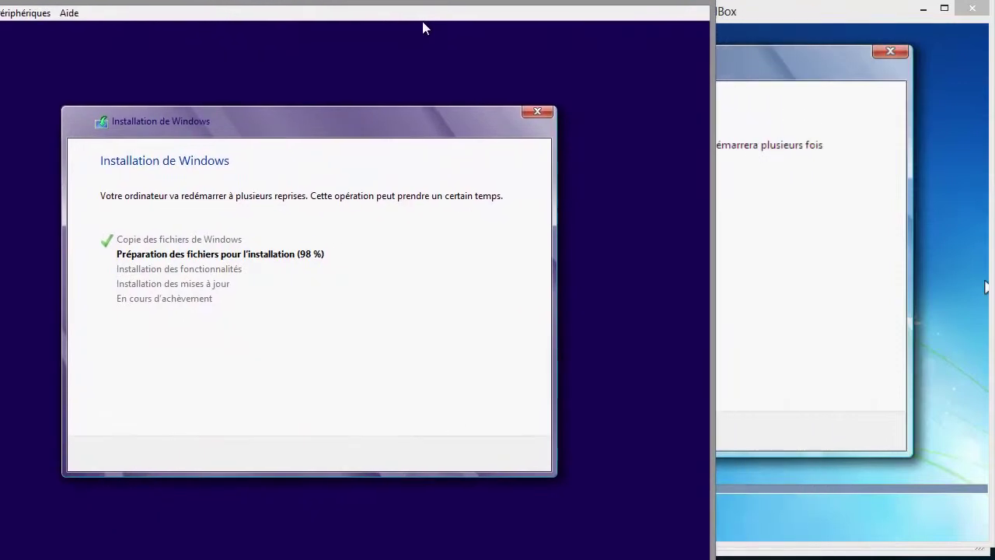
- Snap the Win7 window to the right half and open Task Manager with Ctrl+Shift+Esc
{"action": "key", "text": "alt+Tab"}
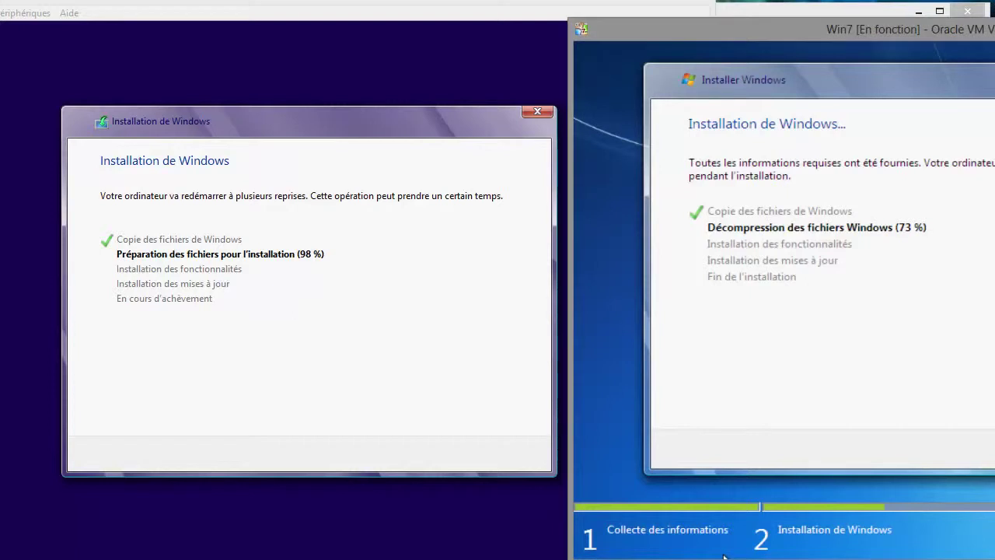
{"action": "right_click", "coordinate": [601, 548]}
{"action": "key", "text": "Escape"}
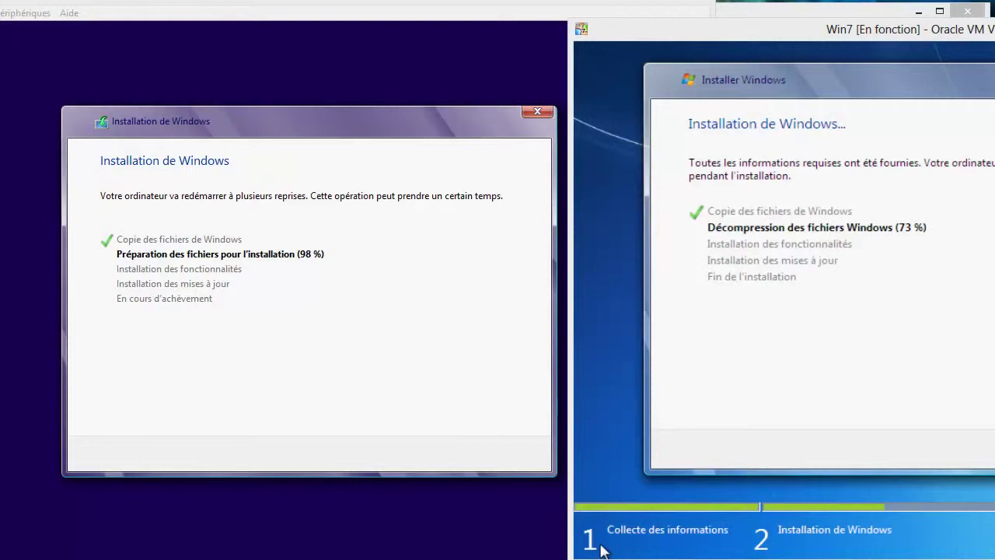
{"action": "key", "text": "ctrl+shift+Escape"}
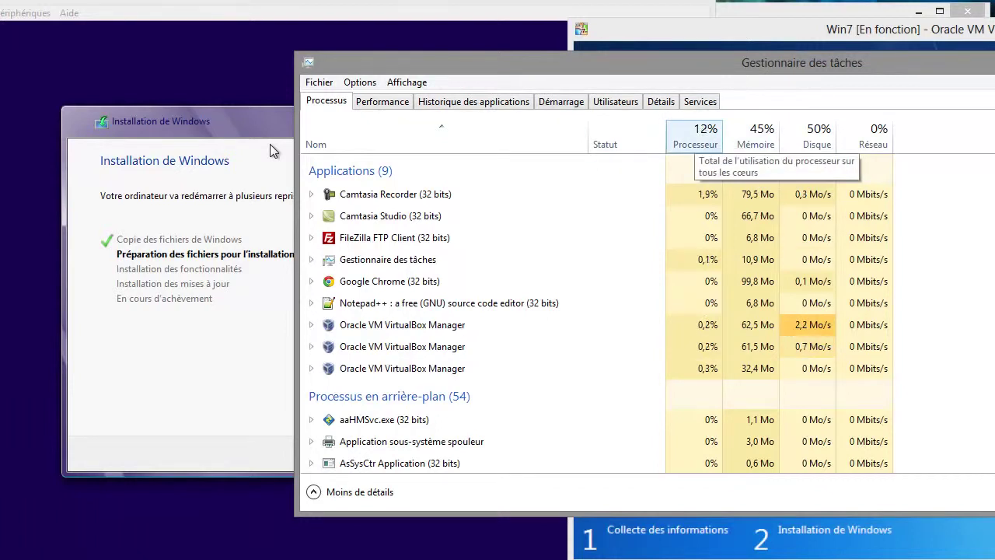
- Reposition Task Manager and switch to Performance, showing processor at 13 %
{"action": "left_click_drag", "start_coordinate": [622, 62], "coordinate": [560, 320]}
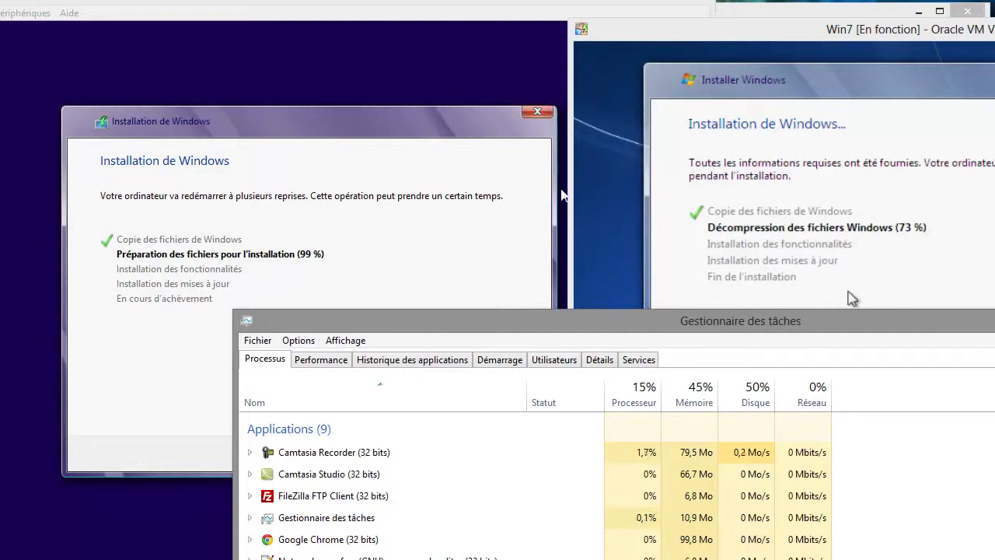
{"action": "left_click_drag", "start_coordinate": [564, 320], "coordinate": [520, 110]}
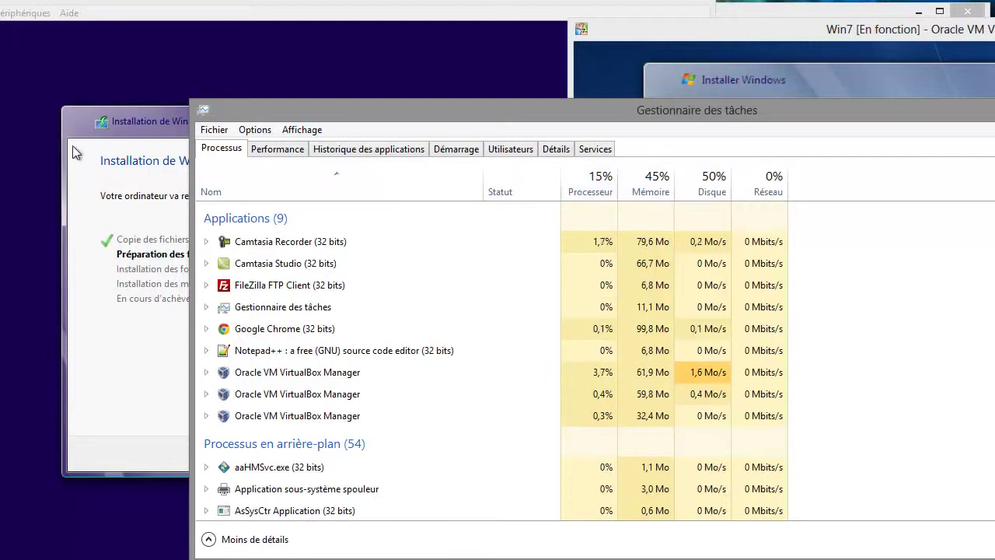
{"action": "key", "text": "ctrl+Tab"}
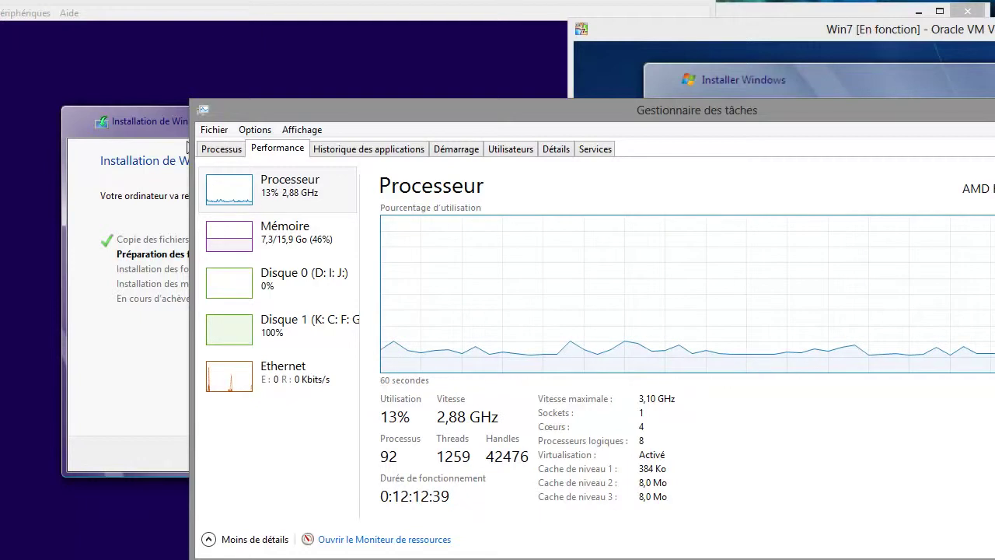
- Check host memory usage, move Task Manager aside, and sort processes by processor use, highest first
{"action": "left_click", "coordinate": [280, 233]}
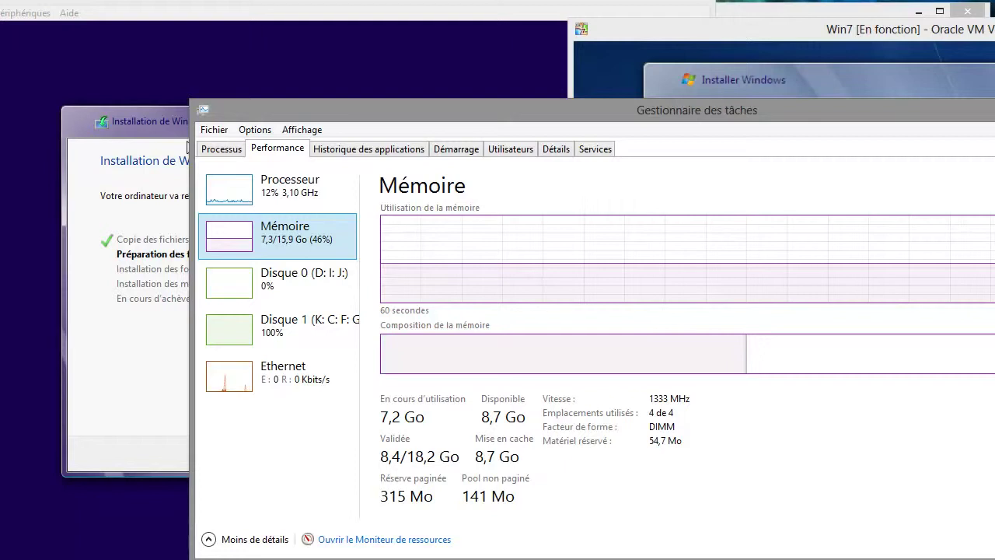
{"action": "left_click_drag", "start_coordinate": [466, 110], "coordinate": [410, 263]}
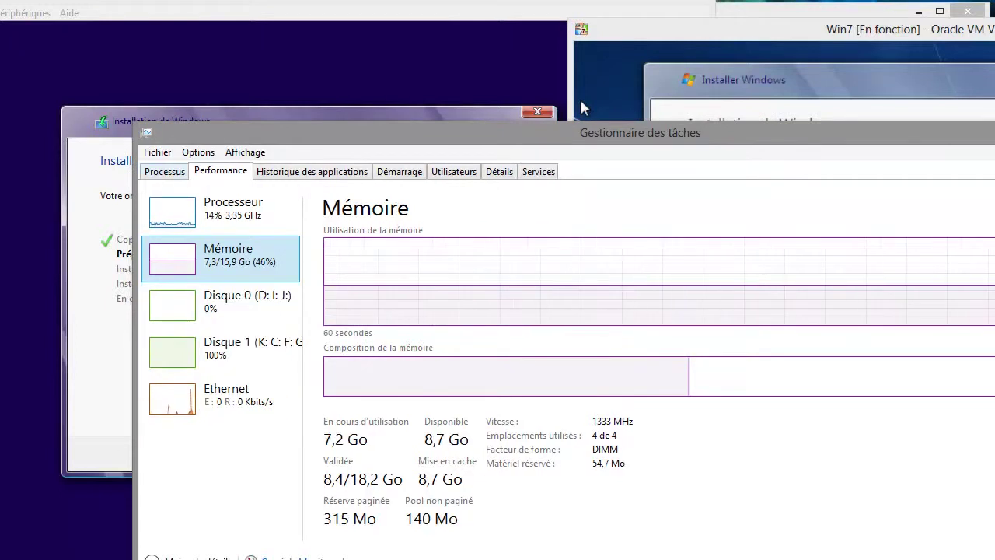
{"action": "key", "text": "ctrl+shift+Tab"}
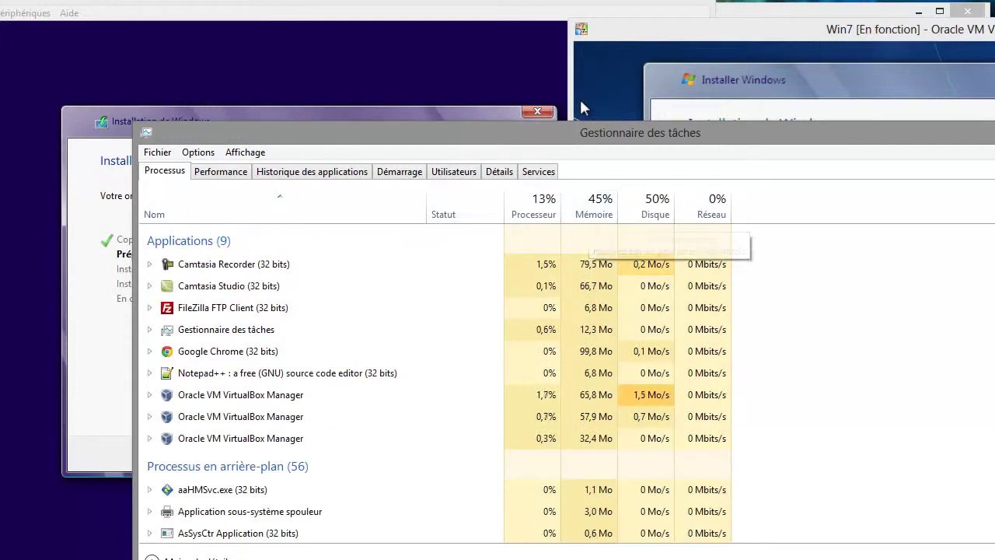
{"action": "left_click", "coordinate": [533, 206]}
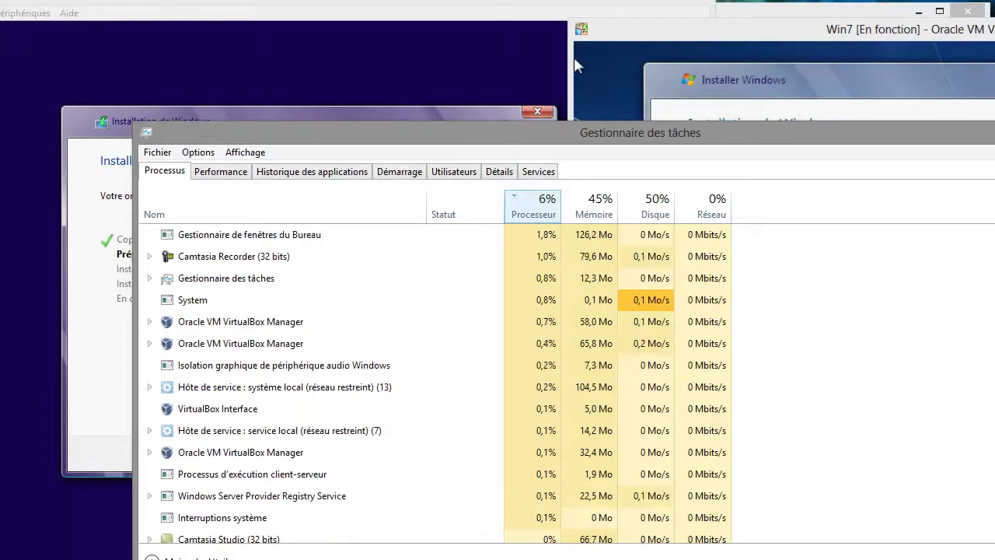
- Bring the Win8 setup window in front of Task Manager to watch both installations
{"action": "left_click", "coordinate": [505, 120]}
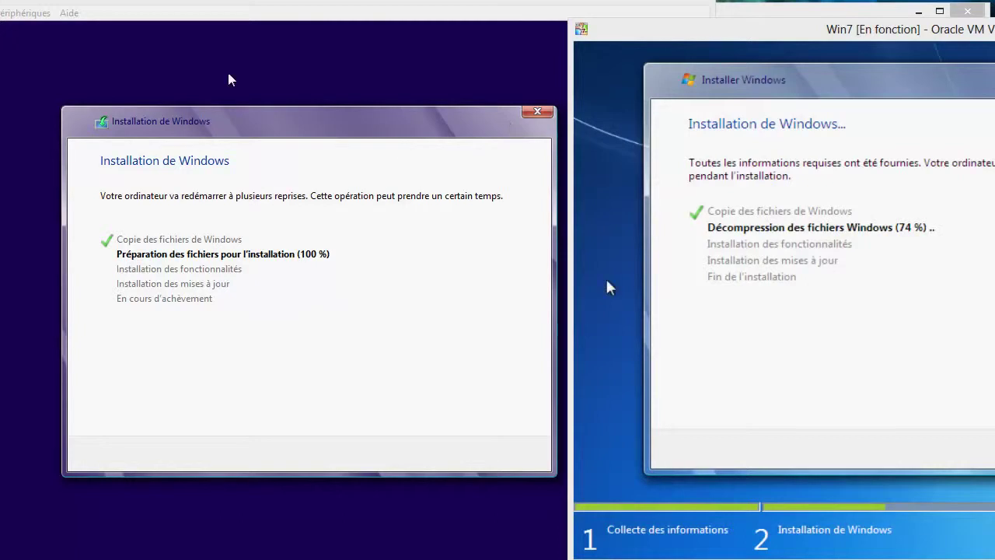
- Bring the Win8 VM window forward and restart its Windows setup immediately
{"action": "left_click_drag", "start_coordinate": [53, 23], "coordinate": [171, 38]}
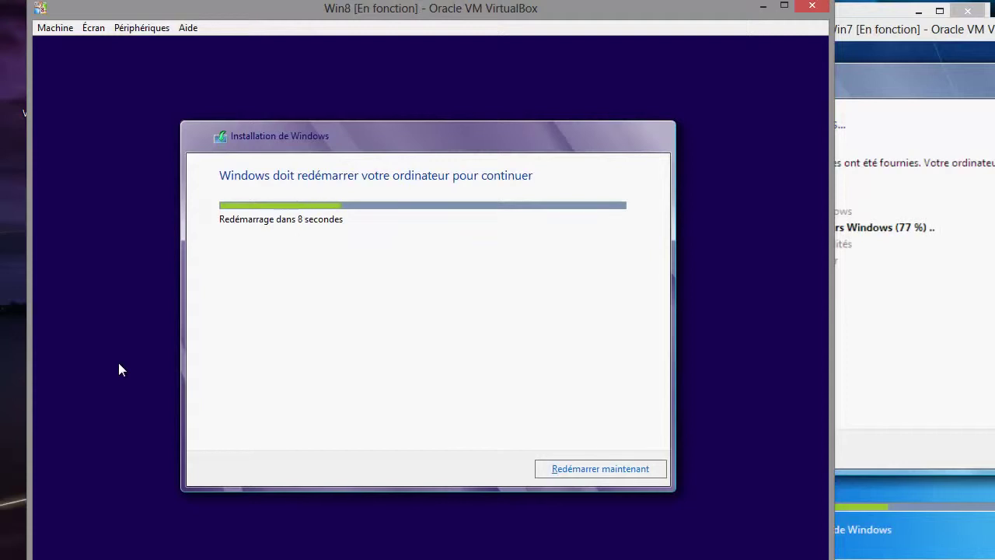
{"action": "left_click", "coordinate": [644, 468]}
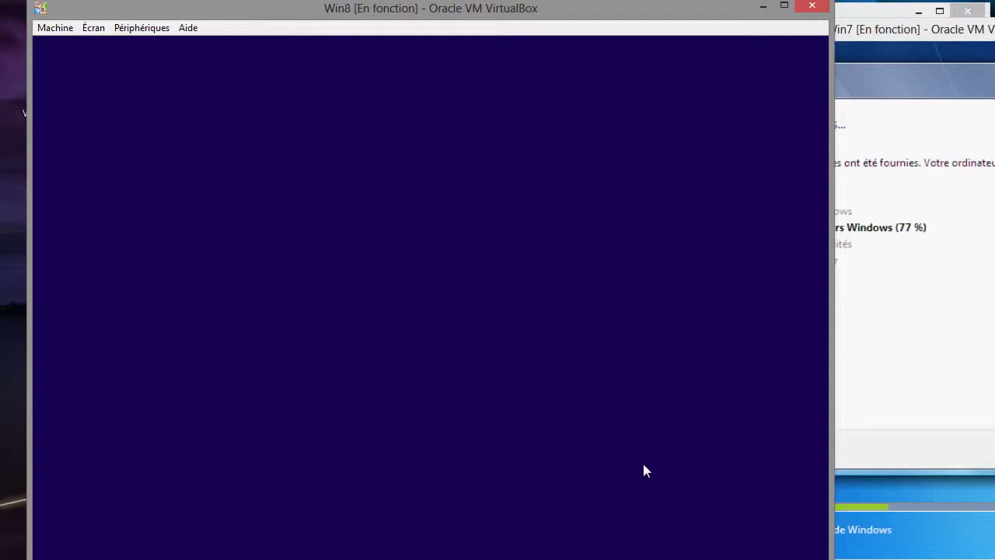
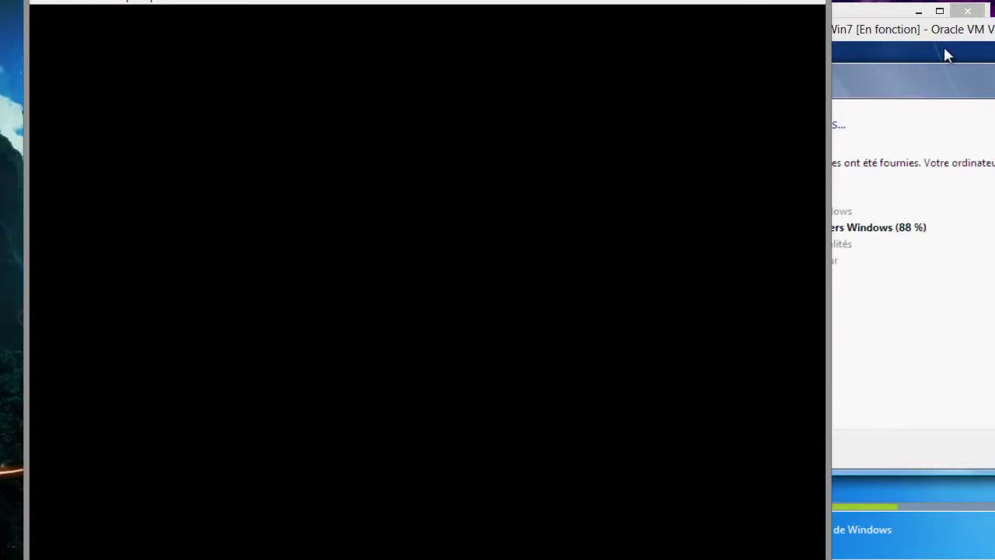
- Raise the Win7 VM window while the Win8 VM reboots to its Préparation screen
{"action": "left_click", "coordinate": [889, 49]}
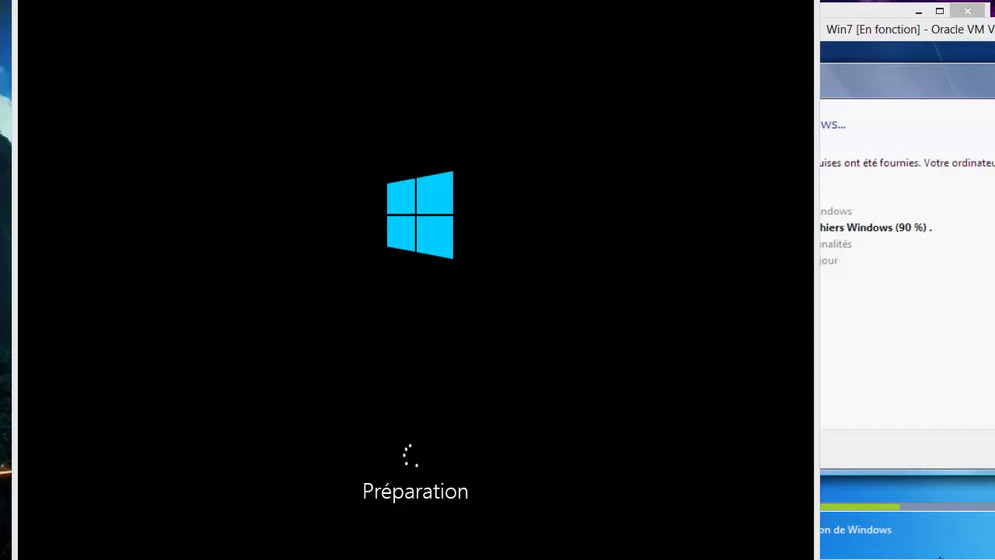
{"action": "key", "text": "ctrl+shift+Escape"}
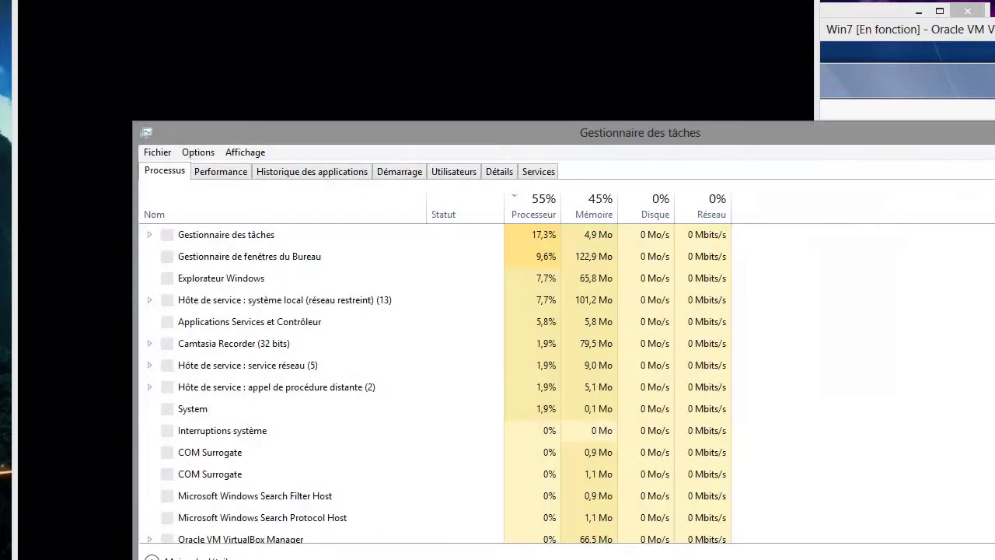
- Move Task Manager aside to uncover the Win8 Préparation boot screen
{"action": "left_click_drag", "start_coordinate": [466, 132], "coordinate": [529, 216]}
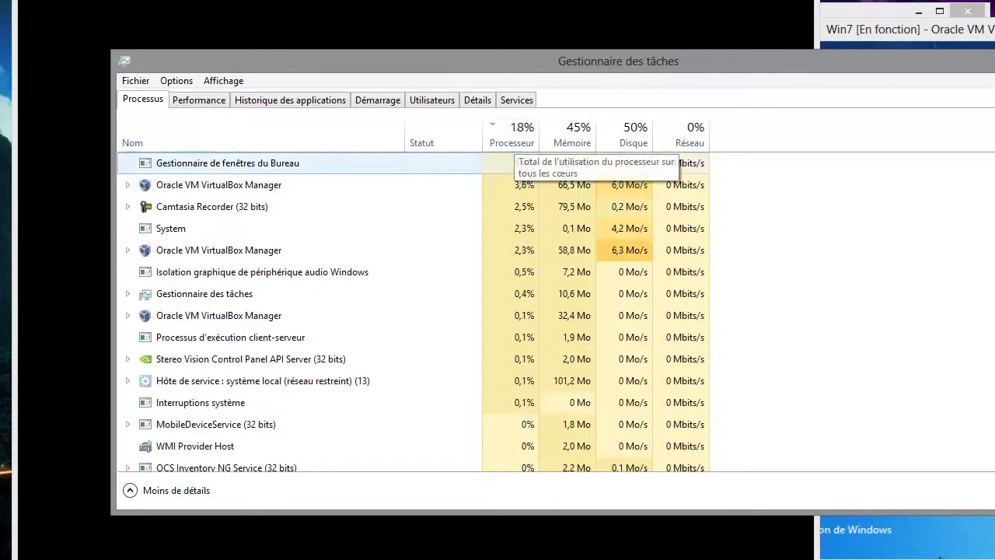
{"action": "left_click_drag", "start_coordinate": [311, 61], "coordinate": [994, 202]}
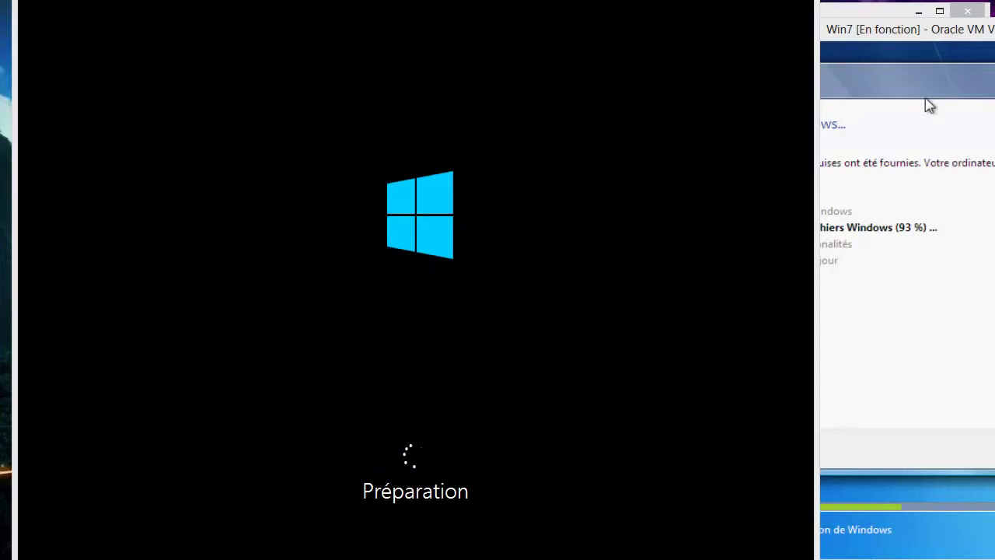
- Raise the Win7 [En fonction] VM window above the Win8 VM
{"action": "left_click", "coordinate": [937, 38]}
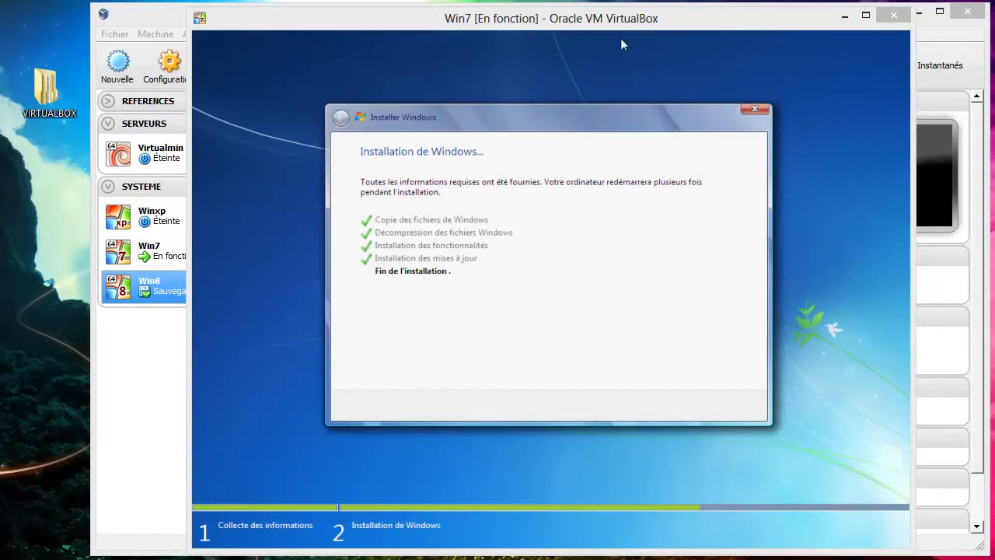
- Reposition the Win7 VM window until setup reaches the Configurer Windows name page
{"action": "left_click_drag", "start_coordinate": [609, 32], "coordinate": [708, 34]}
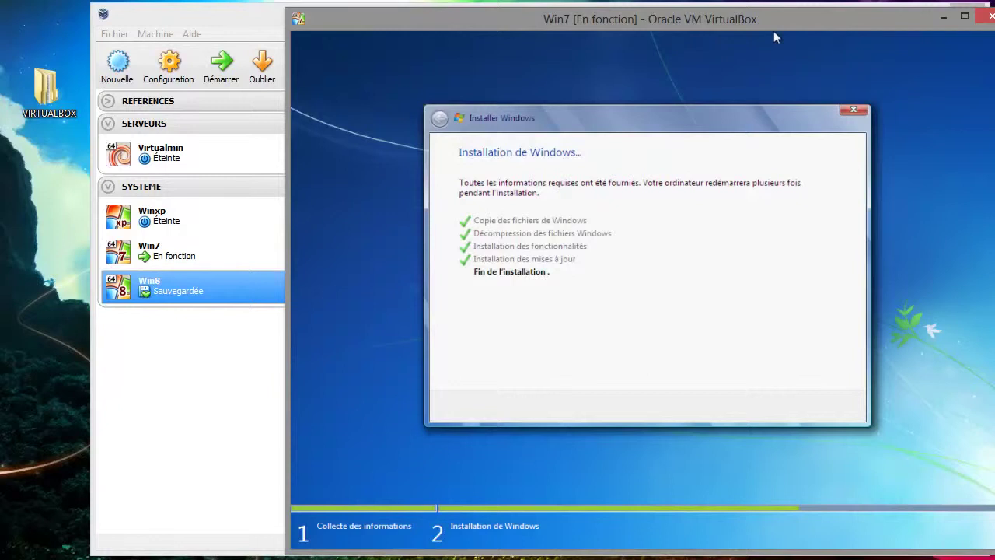
{"action": "left_click_drag", "start_coordinate": [775, 33], "coordinate": [724, 41]}
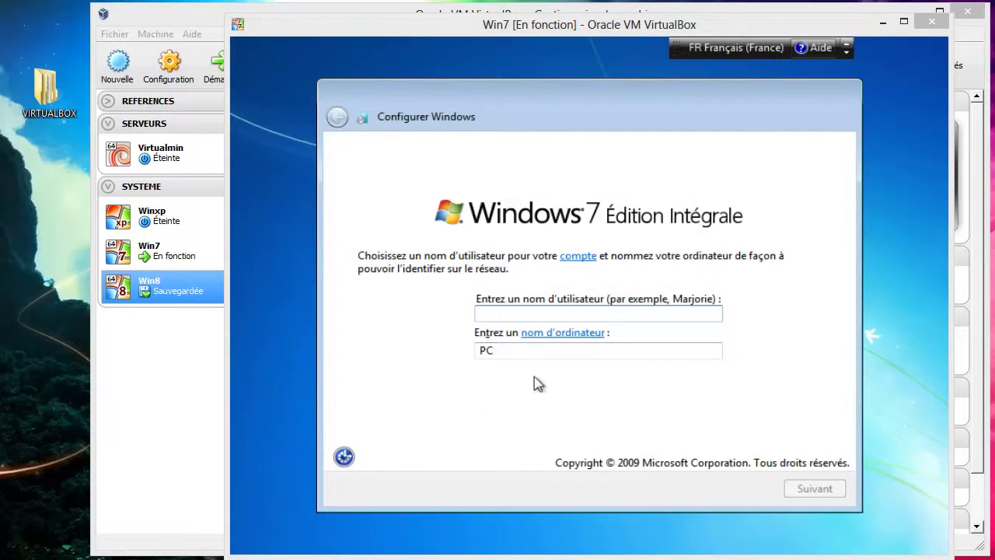
- Enter user name Tutoriel and computer name WIN-7, then continue to the password page
{"action": "left_click", "coordinate": [538, 317]}
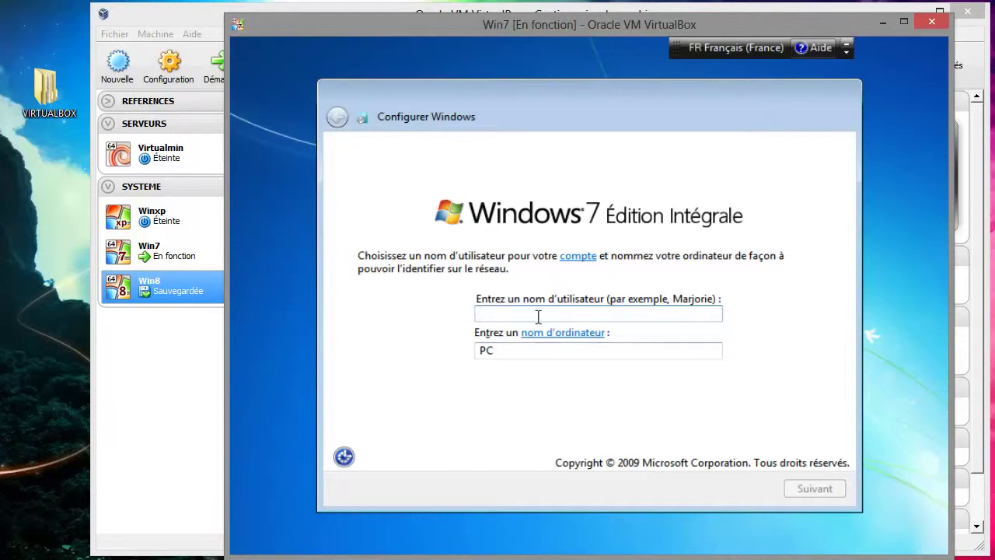
{"action": "type", "text": "Tutorie"}
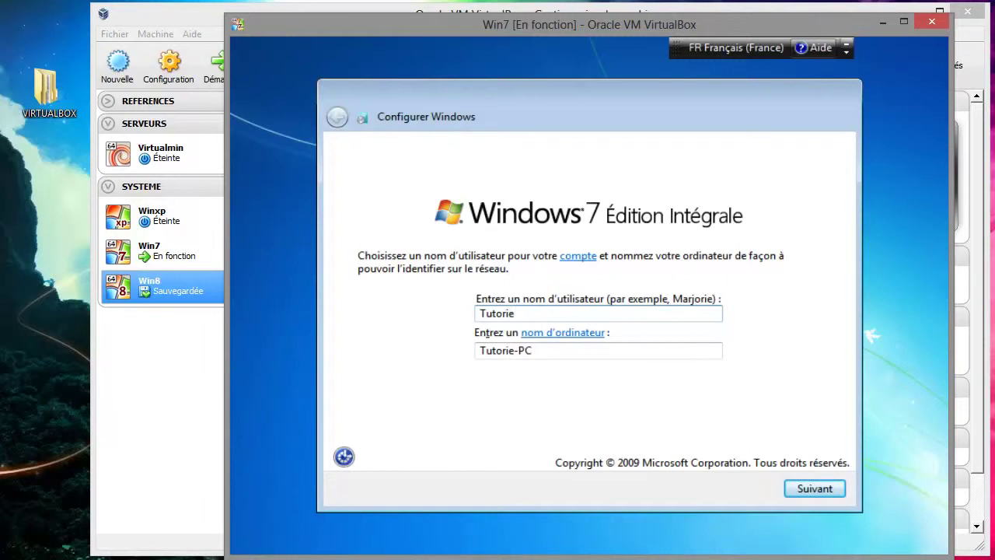
{"action": "type", "text": "l"}
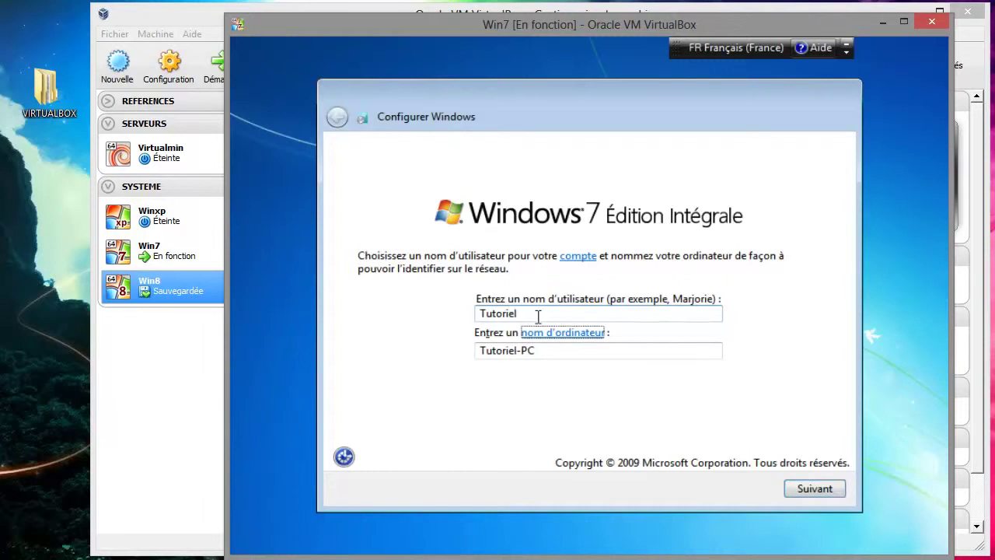
{"action": "key", "text": "Tab"}
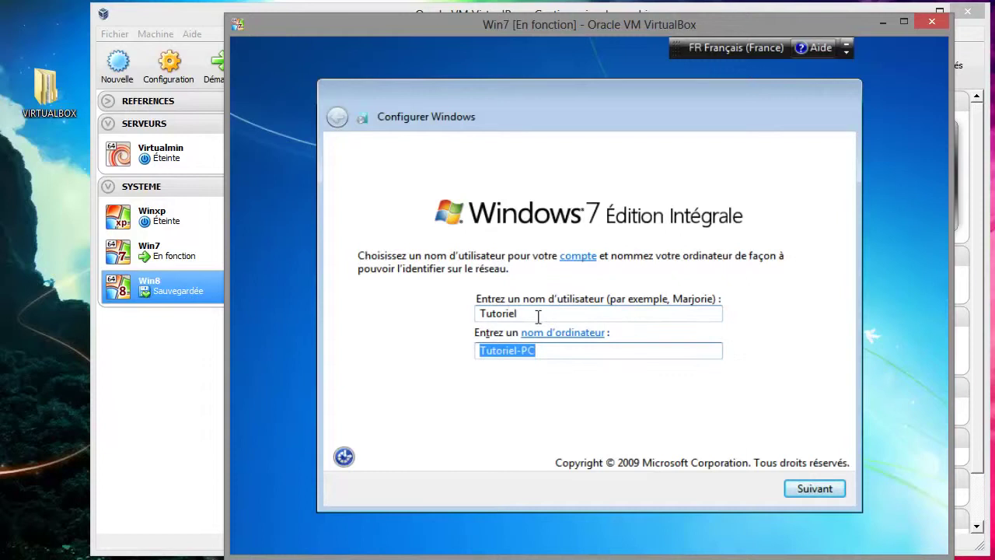
{"action": "type", "text": "WIN"}
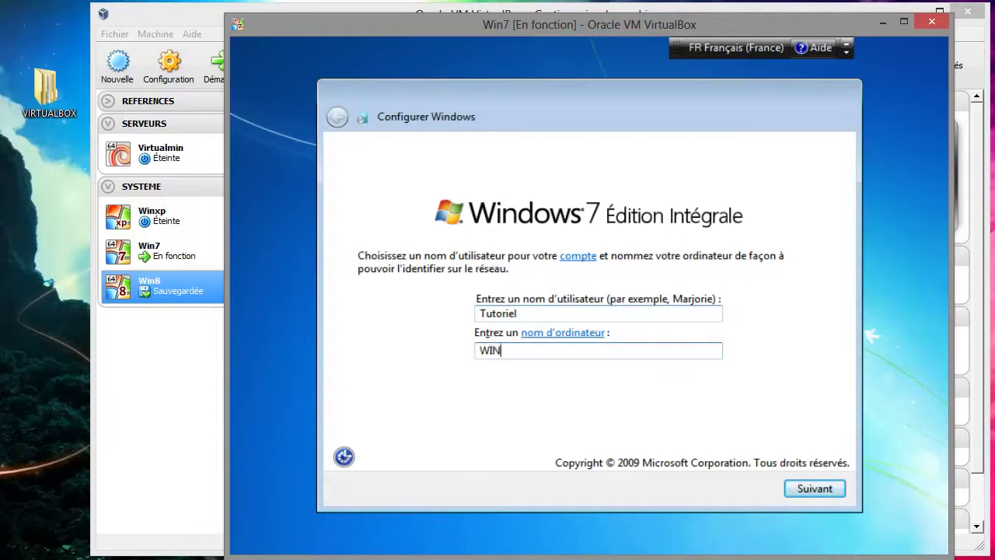
{"action": "type", "text": "7"}
{"action": "key", "text": "Left"}
{"action": "type", "text": "-"}
{"action": "left_click", "coordinate": [815, 491]}
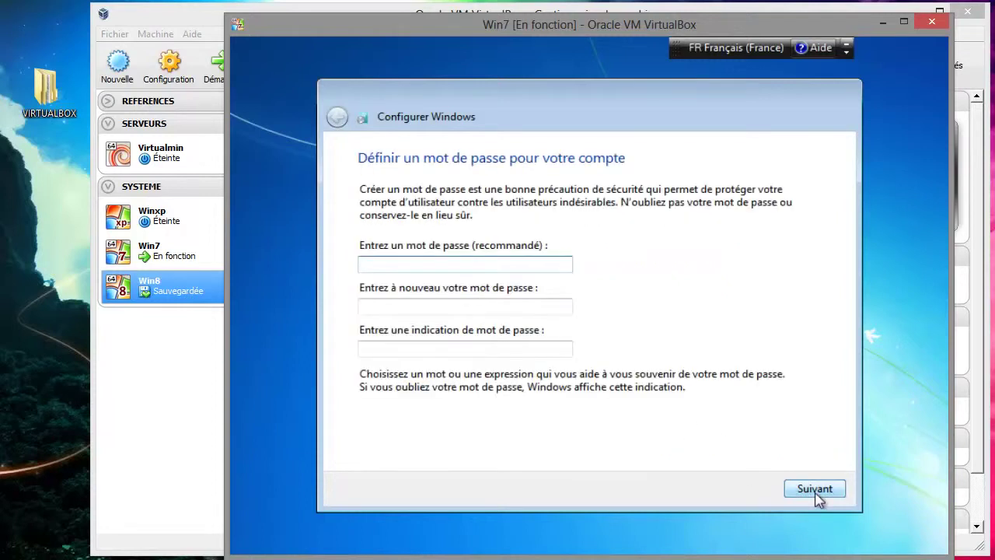
- Set and confirm the Win7 account password, then continue
{"action": "type", "text": "a"}
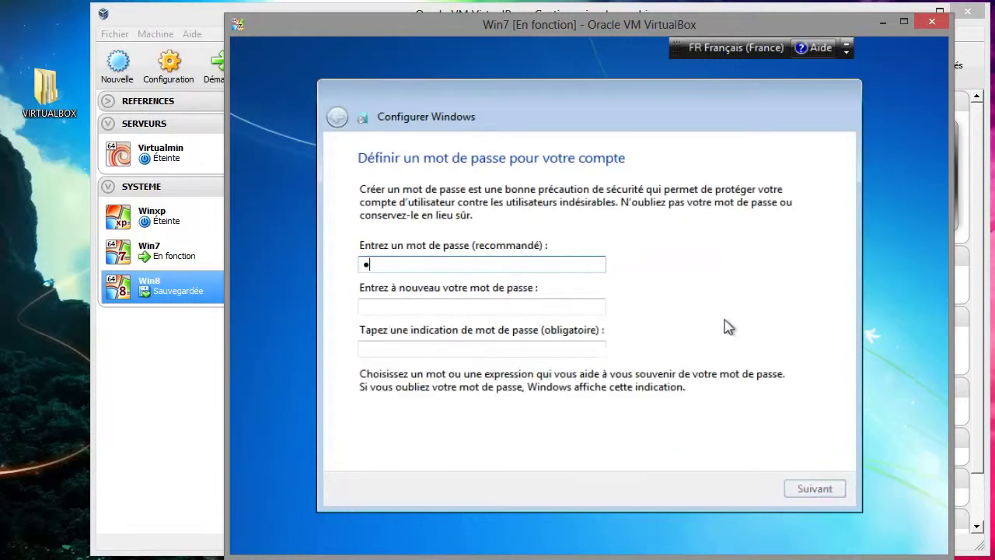
{"action": "type", "text": "zer"}
{"action": "key", "text": "Tab"}
{"action": "type", "text": "azer"}
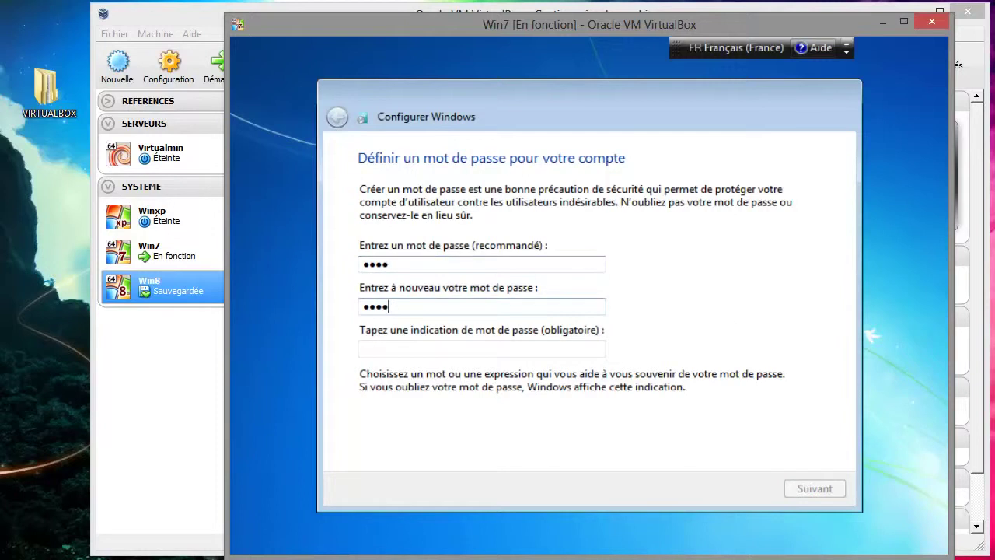
{"action": "key", "text": "Tab"}
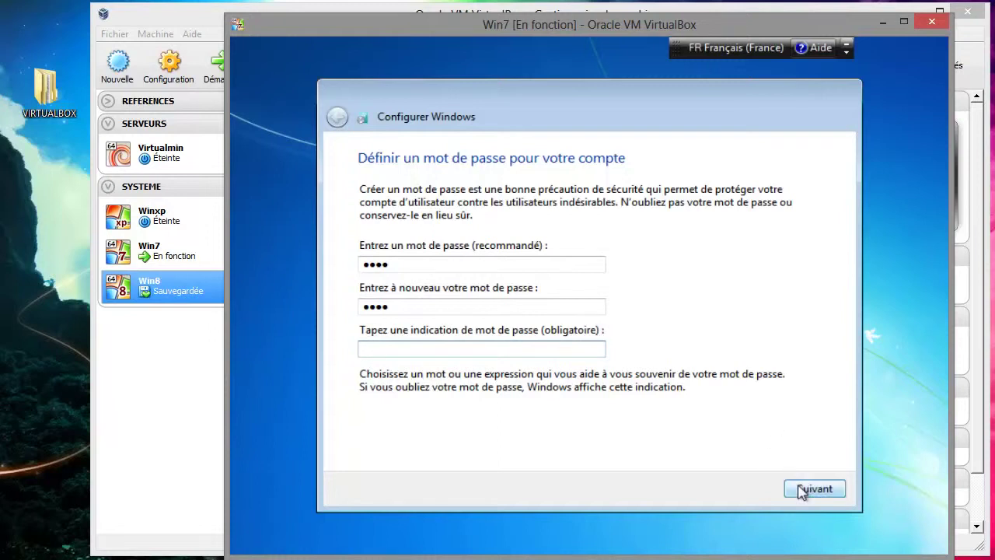
{"action": "left_click", "coordinate": [803, 490]}
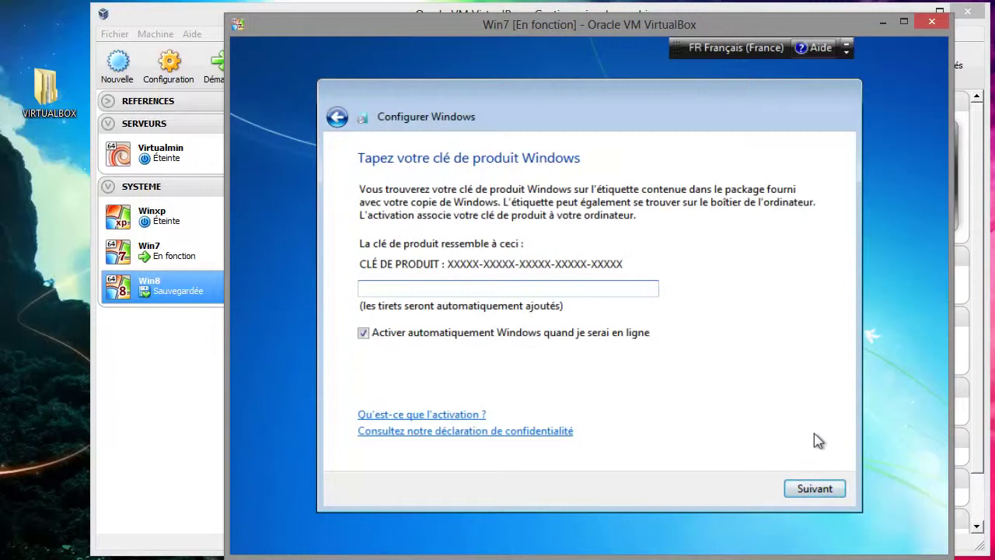
- Skip the product key without auto-activation, use recommended updates, and choose Réseau professionnel
{"action": "left_click", "coordinate": [600, 337]}
{"action": "left_click", "coordinate": [801, 492]}
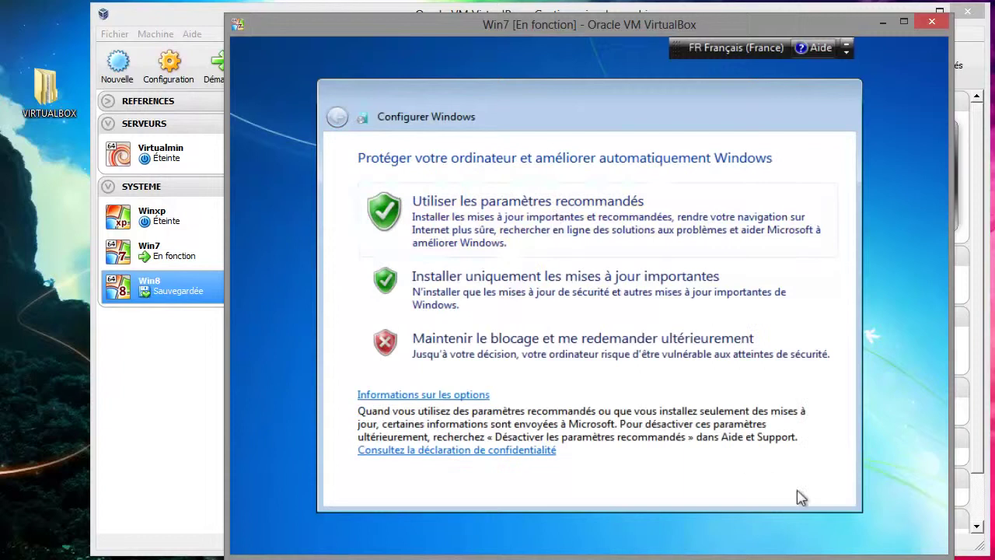
{"action": "left_click", "coordinate": [553, 218]}
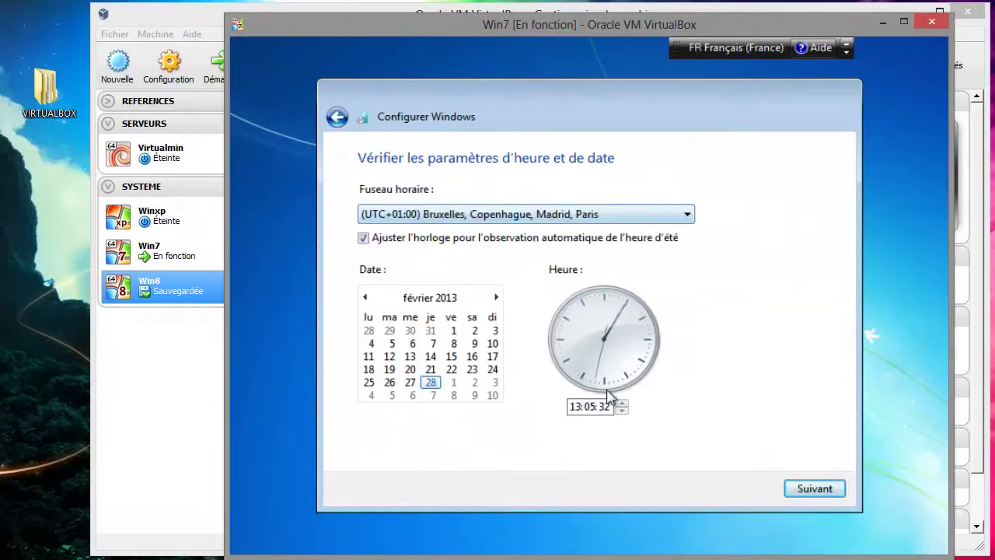
{"action": "left_click", "coordinate": [820, 490]}
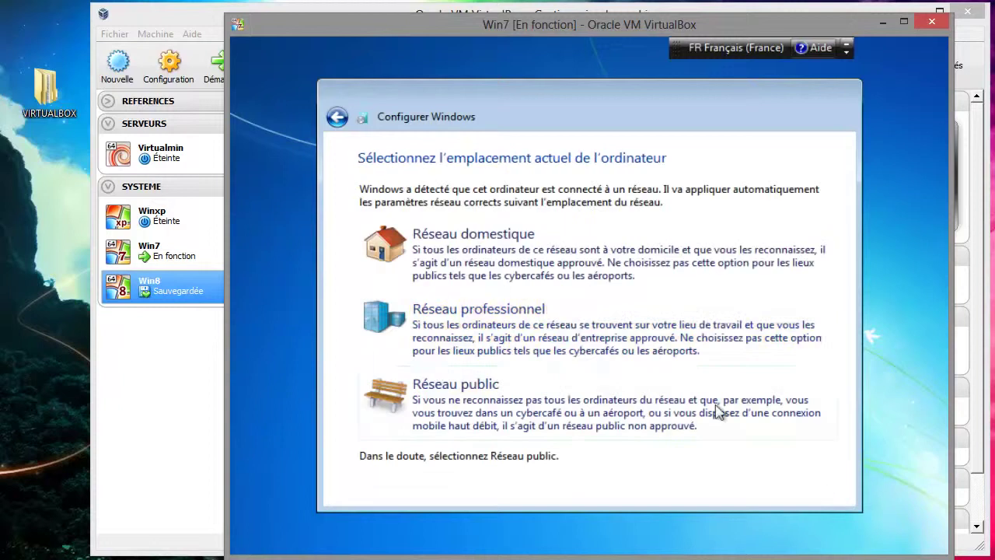
{"action": "left_click", "coordinate": [575, 323]}
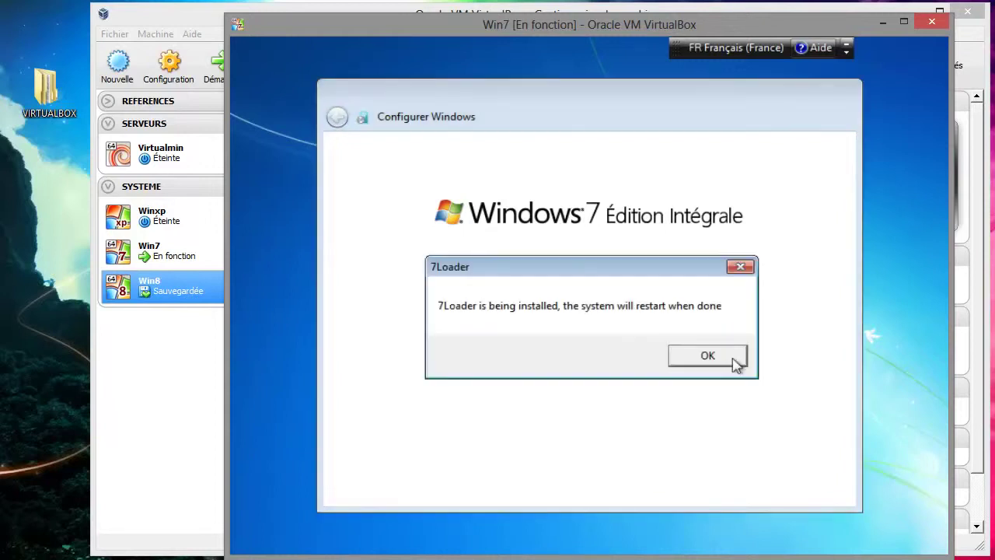
- Dismiss the 7Loader install notice and bring the VirtualBox Manager to the front
{"action": "left_click", "coordinate": [735, 362]}
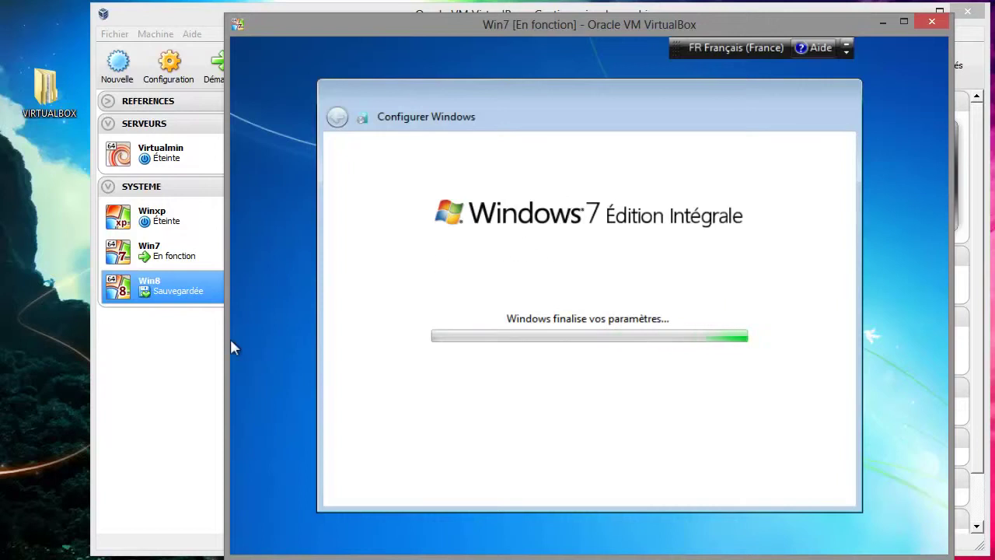
{"action": "left_click", "coordinate": [194, 342]}
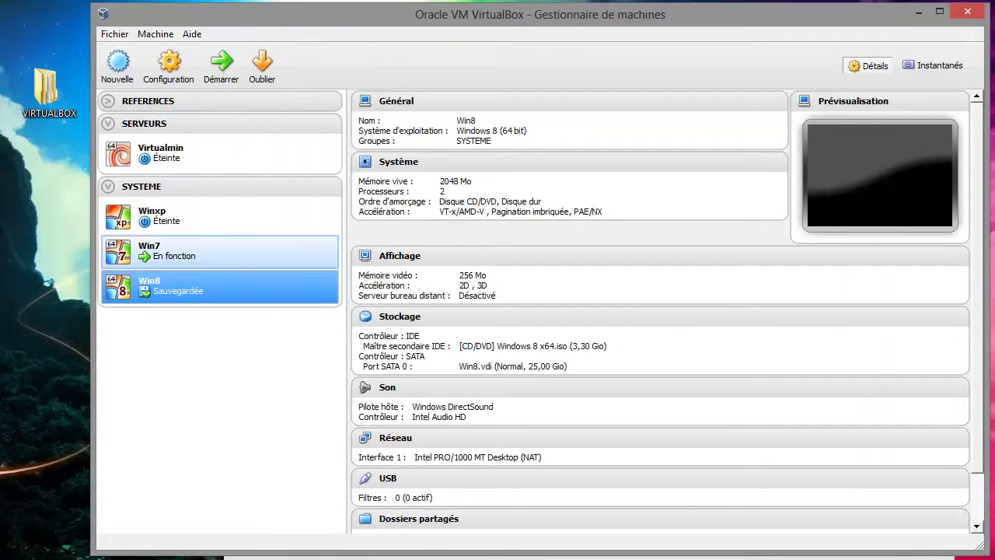
- Launch the selected Win8 machine with Démarrer in the manager toolbar
{"action": "left_click", "coordinate": [221, 64]}
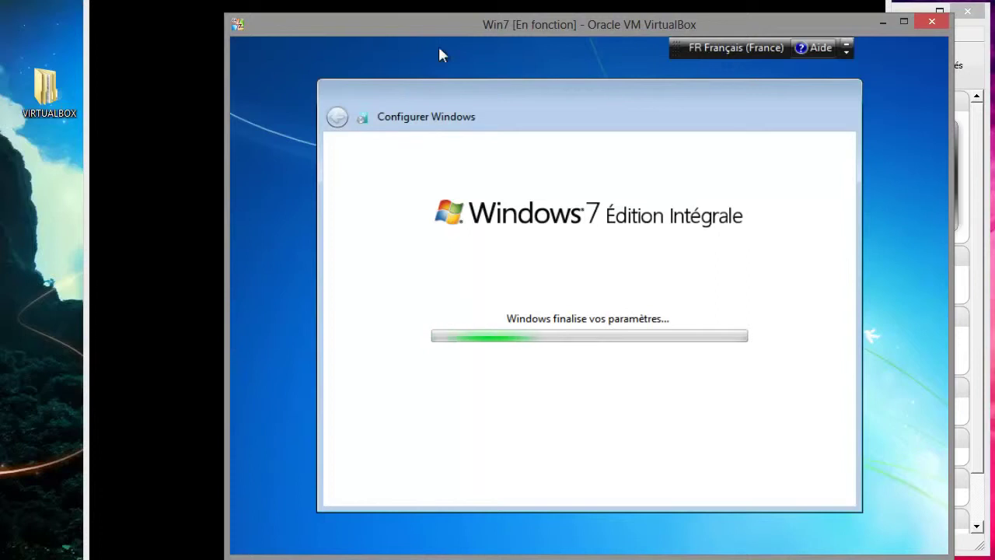
- Give the Win8 guest a green colour scheme and the PC name WIN-8
{"action": "left_click_drag", "start_coordinate": [440, 48], "coordinate": [524, 31]}
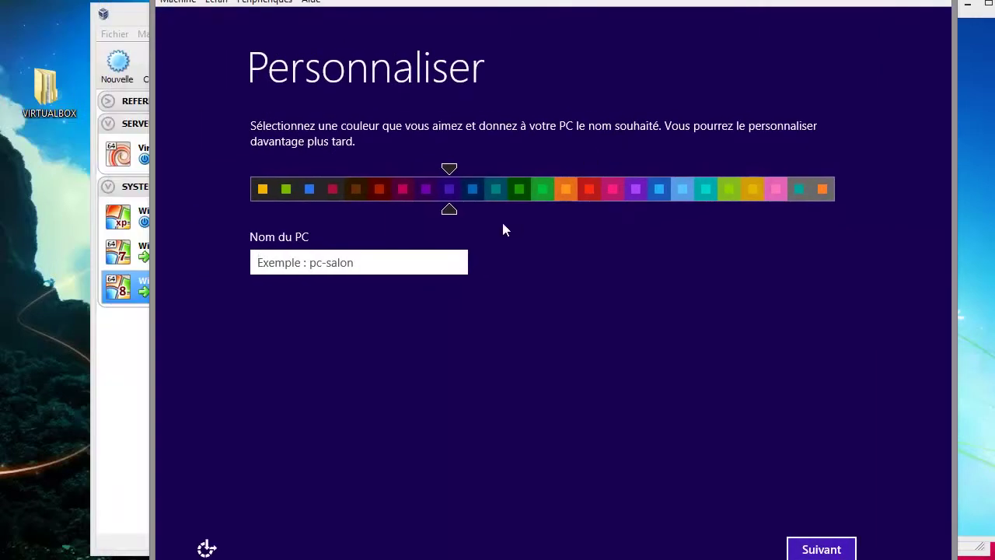
{"action": "left_click_drag", "start_coordinate": [453, 211], "coordinate": [286, 186]}
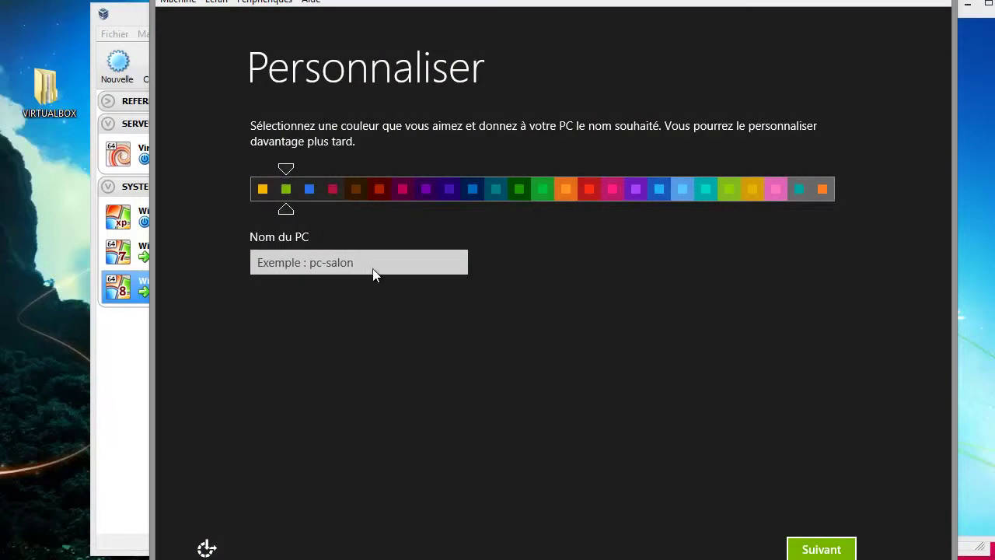
{"action": "left_click", "coordinate": [367, 261]}
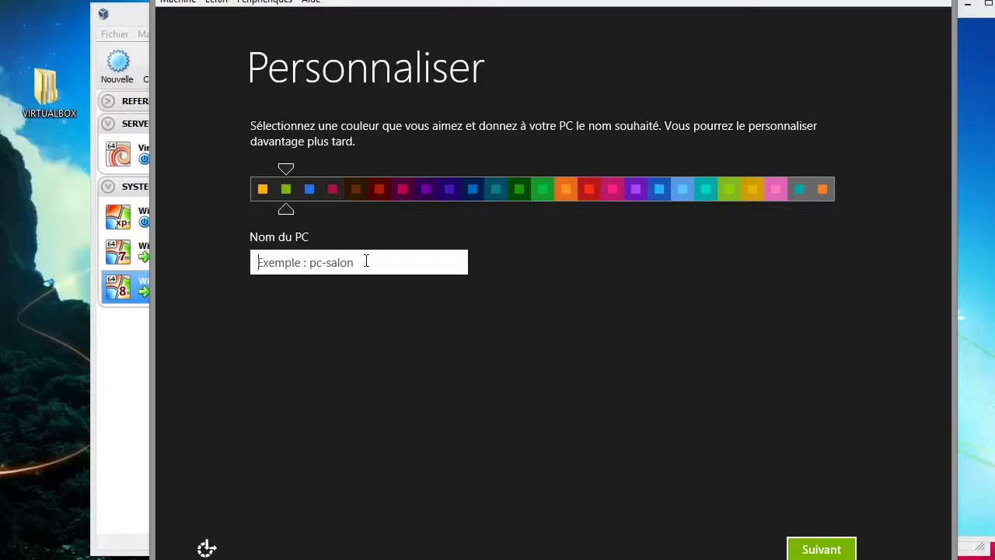
{"action": "type", "text": "WIN"}
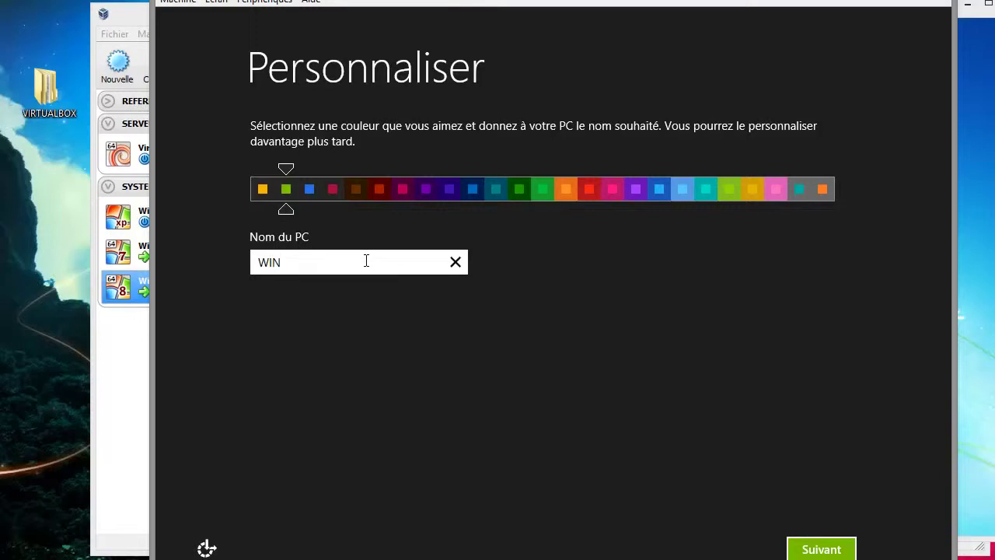
{"action": "type", "text": "-8"}
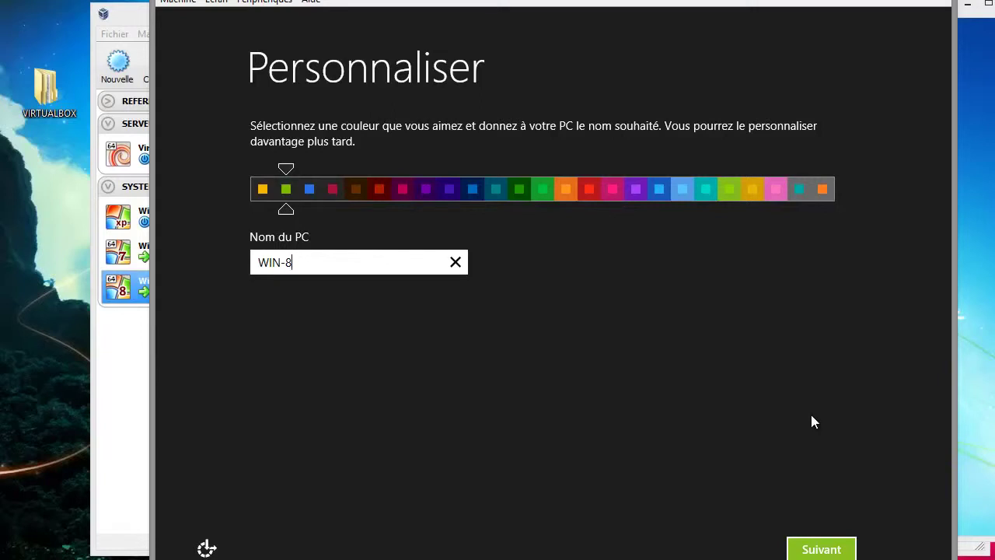
{"action": "key", "text": "Return"}
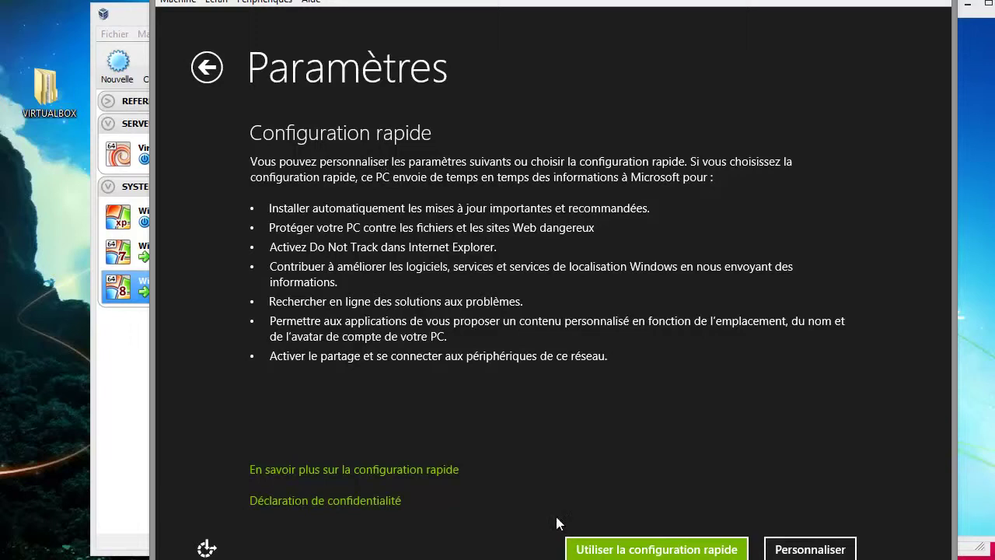
- Choose Utiliser la configuration rapide, then Se connecter sans compte Microsoft
{"action": "left_click", "coordinate": [653, 549]}
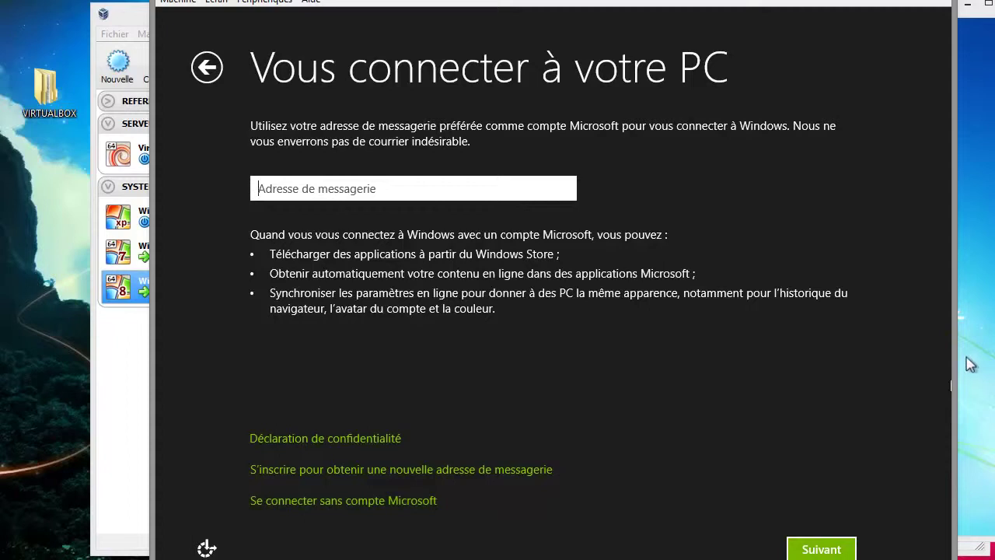
{"action": "left_click", "coordinate": [397, 502]}
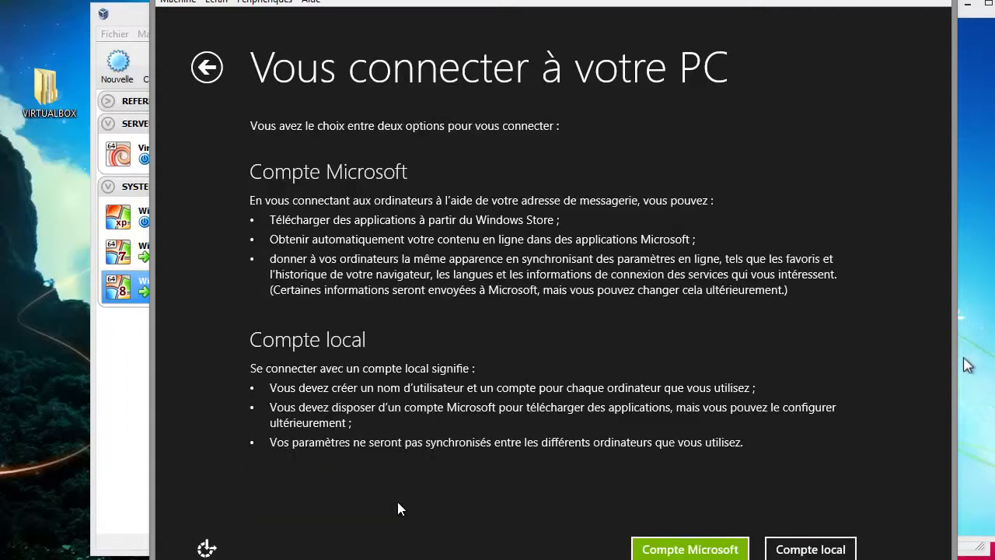
- Create the Win8 local account 'Tutoriel' with a password, its confirmation and a hint, then finish
{"action": "left_click", "coordinate": [814, 549]}
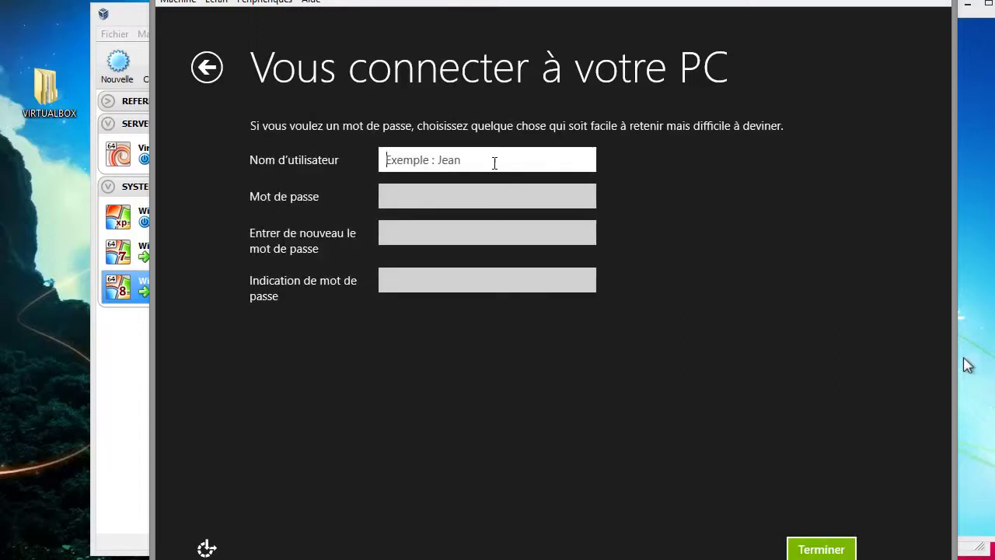
{"action": "type", "text": "Tu"}
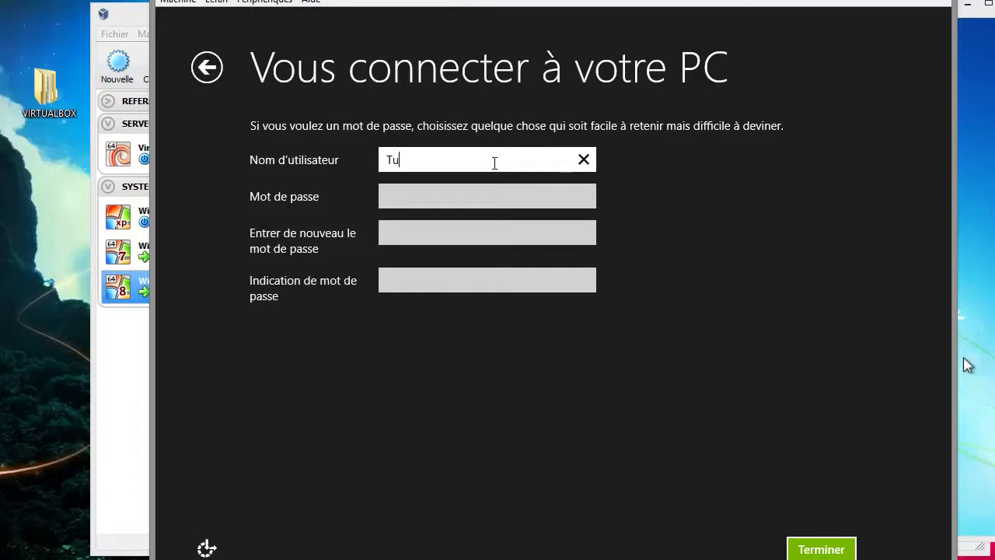
{"action": "type", "text": "toriel"}
{"action": "key", "text": "Tab"}
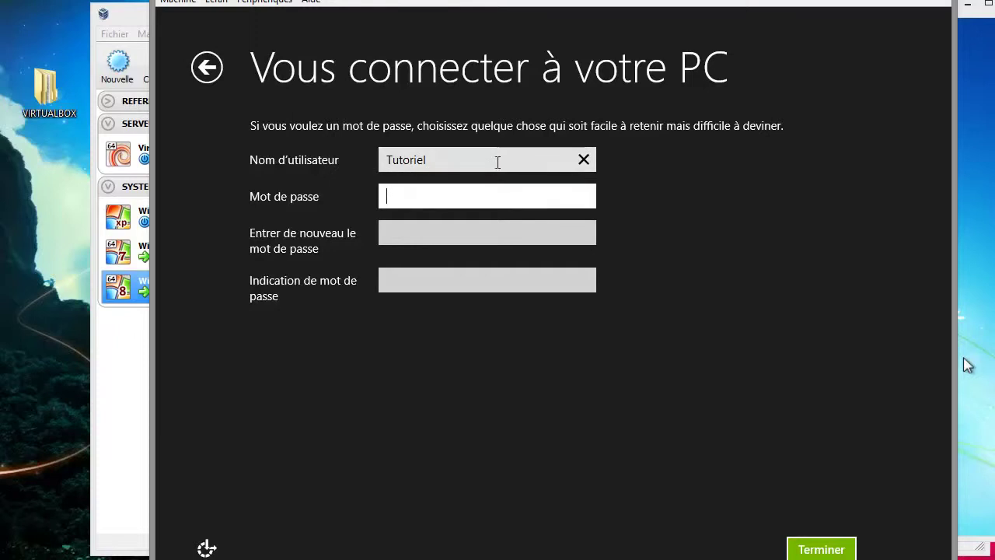
{"action": "type", "text": "1234"}
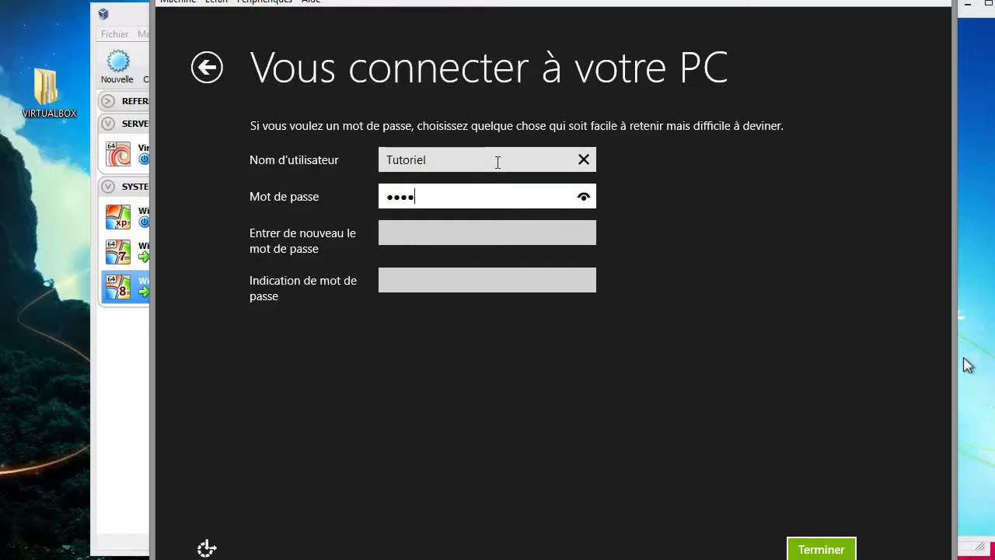
{"action": "key", "text": "Tab"}
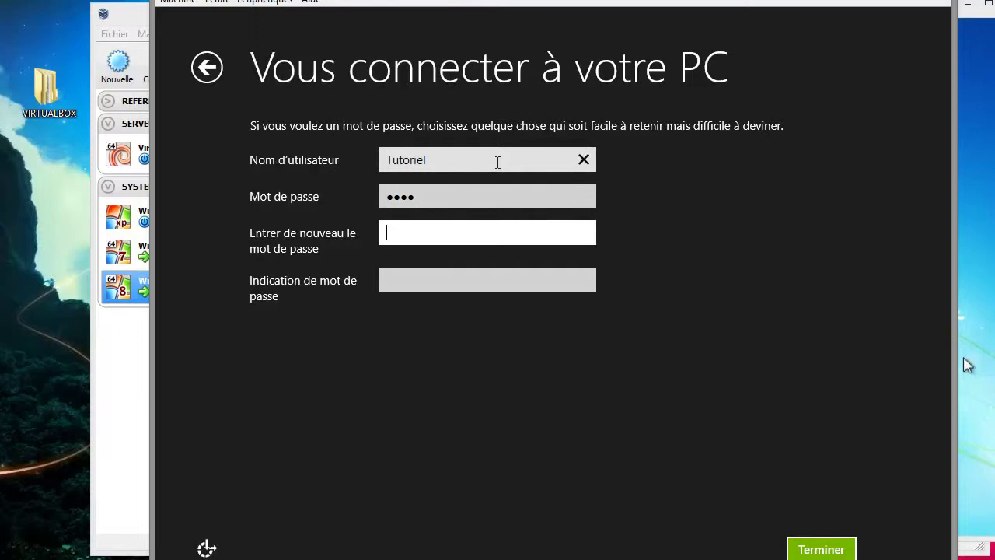
{"action": "type", "text": "1234"}
{"action": "left_click", "coordinate": [448, 281]}
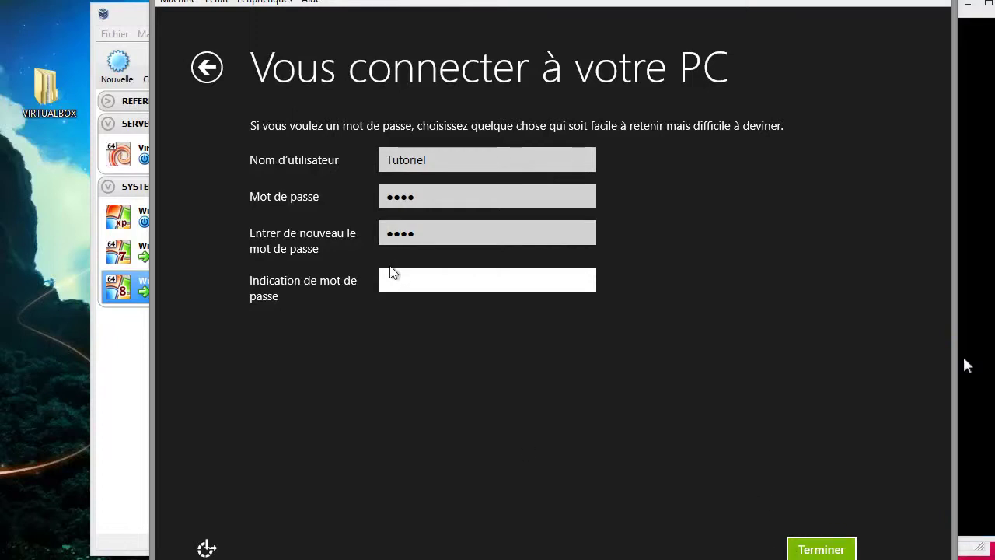
{"action": "left_click", "coordinate": [818, 548]}
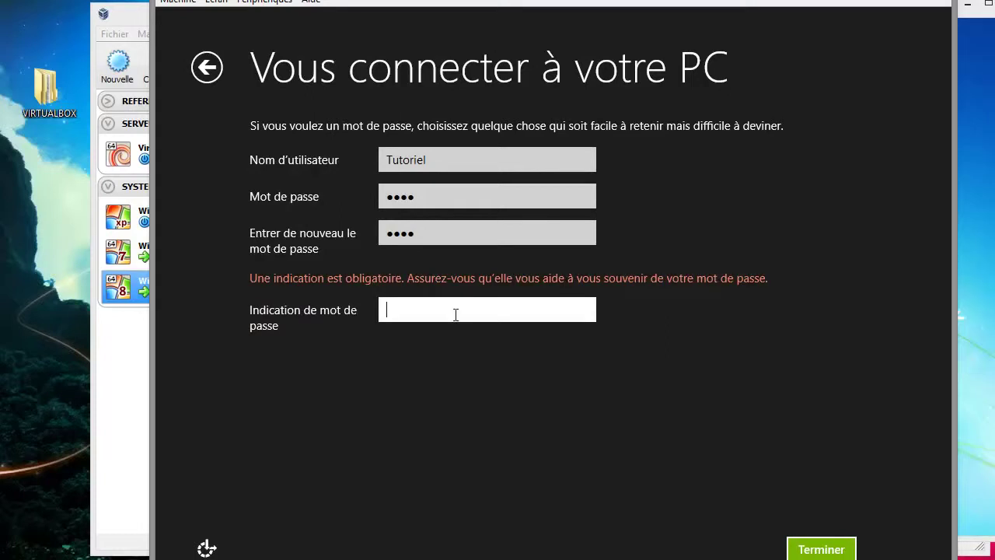
{"action": "left_click", "coordinate": [826, 548]}
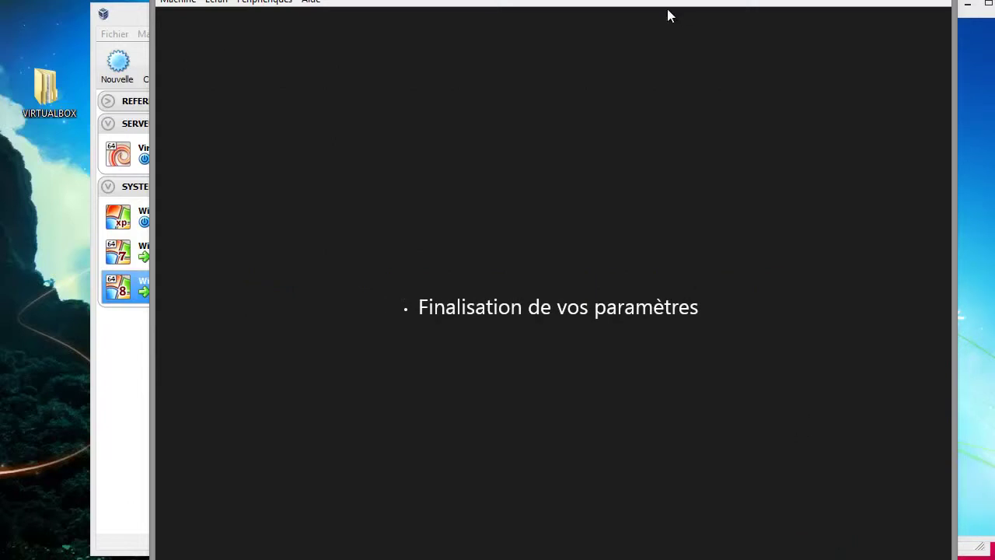
- Move the Win8 window left, widen the Win7 window, and dismiss the Win7 logon error
{"action": "left_click_drag", "start_coordinate": [667, 3], "coordinate": [506, 0]}
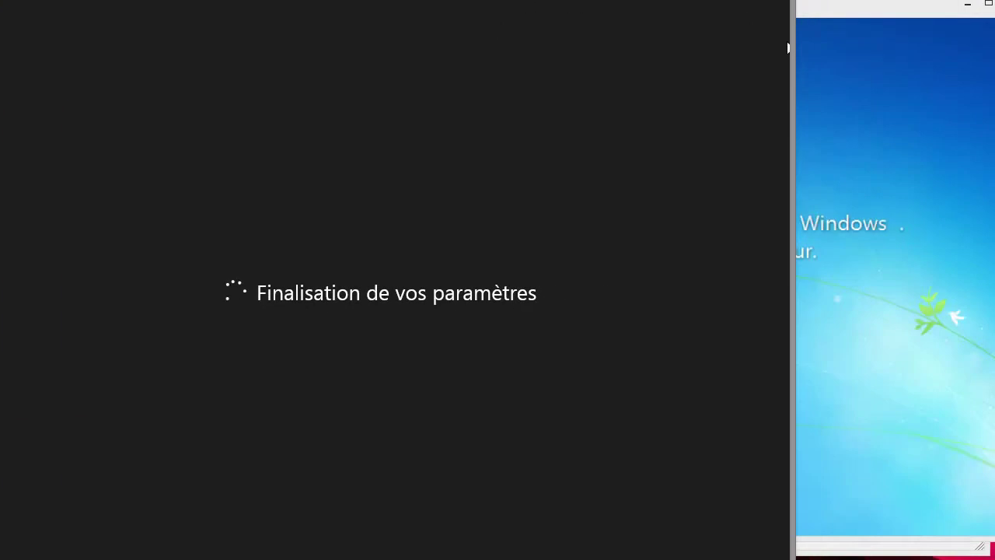
{"action": "left_click_drag", "start_coordinate": [792, 48], "coordinate": [313, 49]}
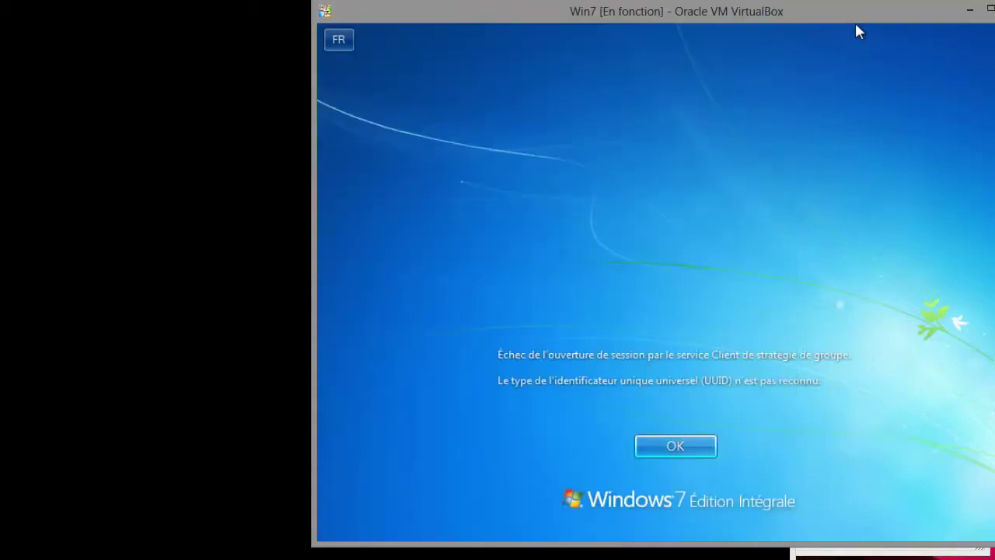
{"action": "left_click", "coordinate": [676, 447]}
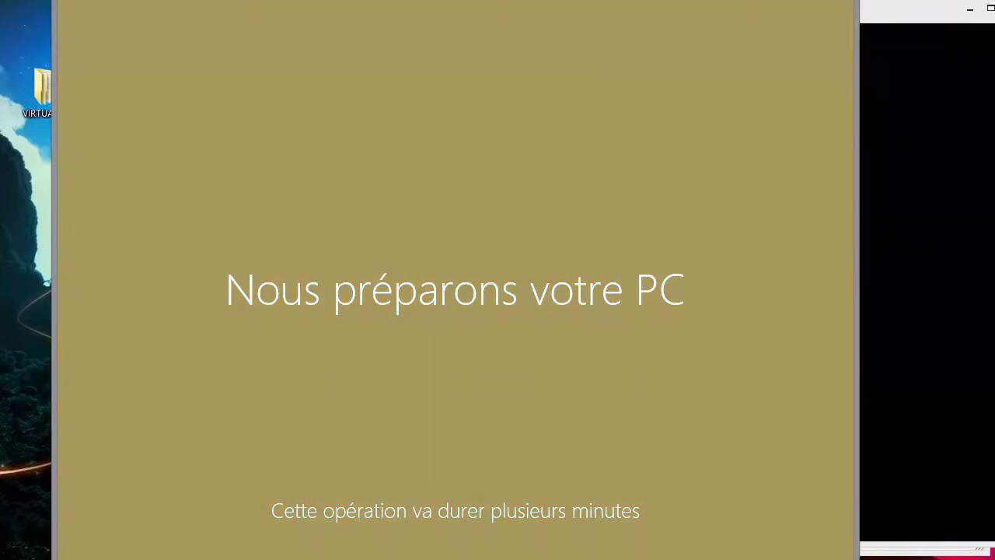
- Bring Win7 forward, then move Task Manager and the Win7 window aside to reveal Win8
{"action": "key", "text": "alt+Tab"}
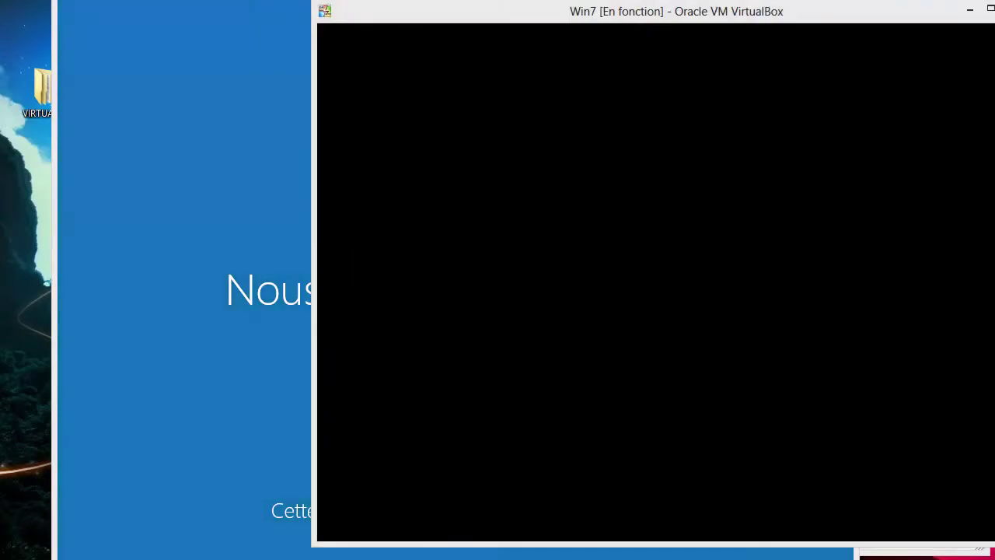
{"action": "key", "text": "ctrl+shift+Escape"}
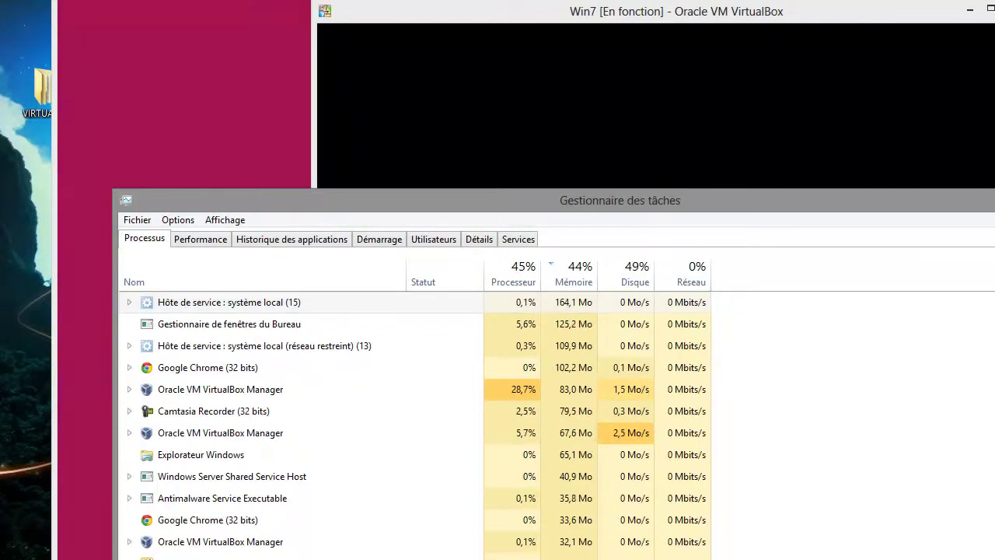
{"action": "left_click_drag", "start_coordinate": [467, 199], "coordinate": [994, 558]}
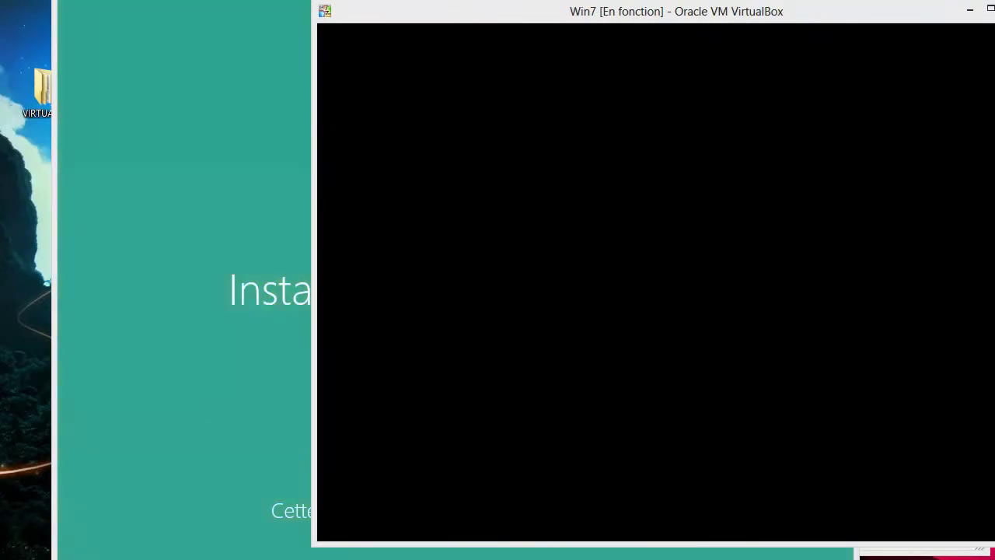
{"action": "left_click_drag", "start_coordinate": [443, 11], "coordinate": [985, 11]}
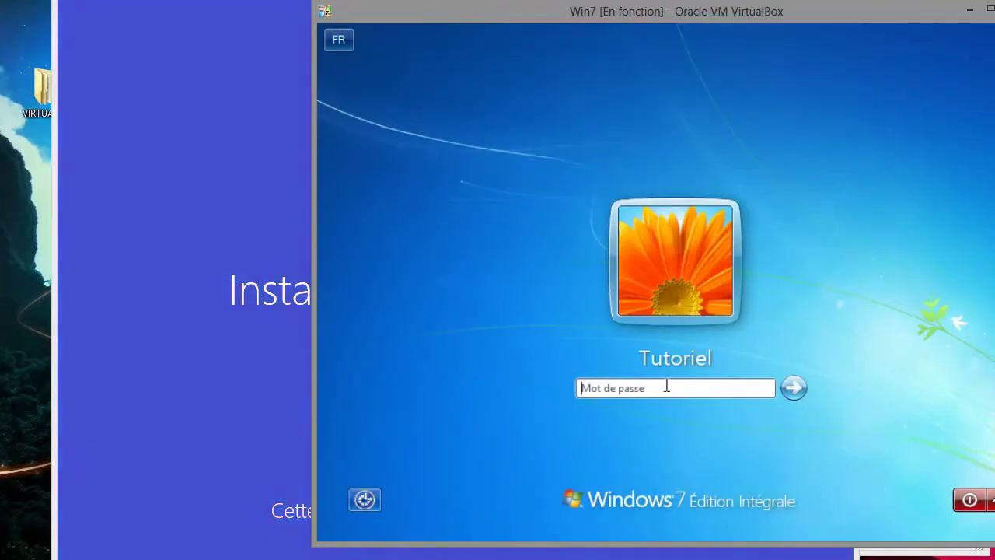
- Enter the account password at the Win7 logon screen to sign in
{"action": "type", "text": "••••"}
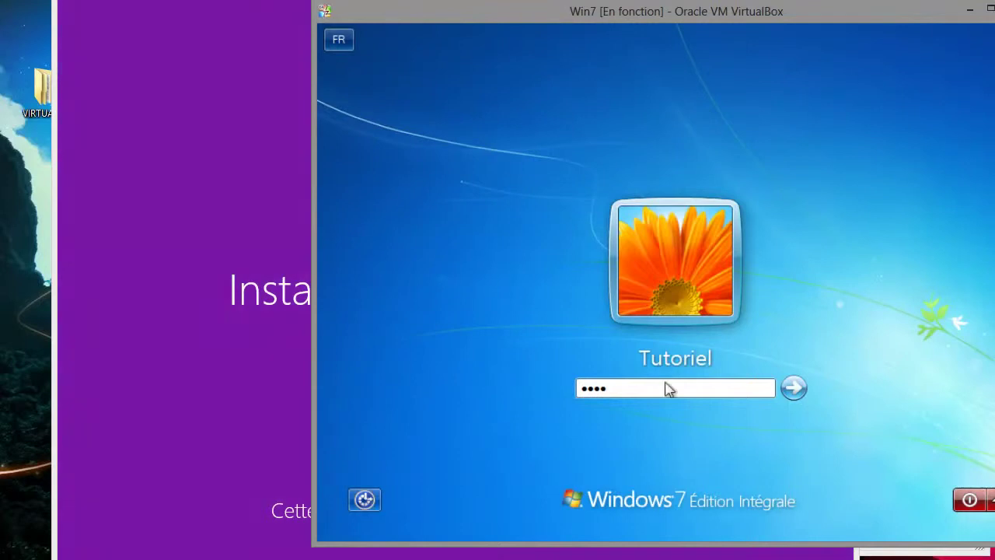
{"action": "key", "text": "Return"}
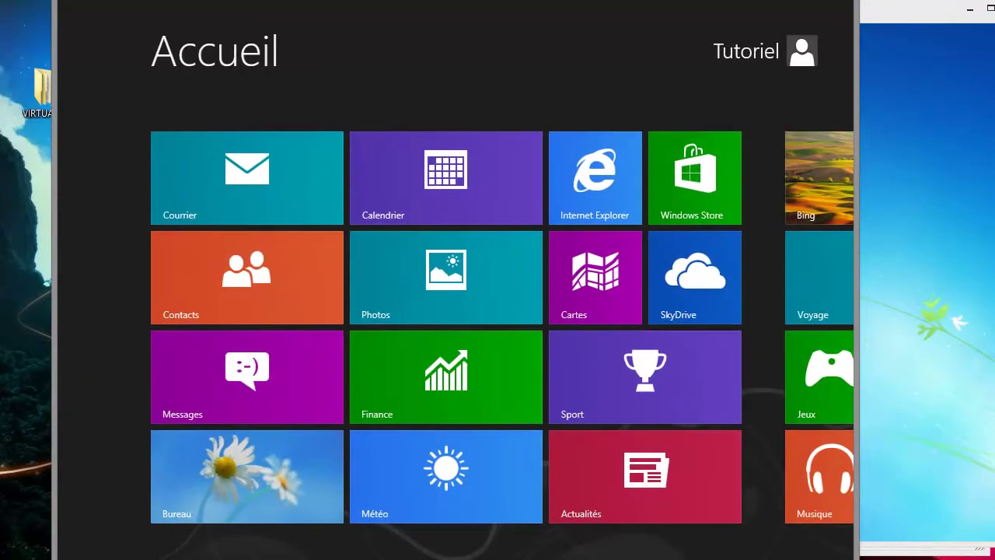
- Switch the Win8 guest from the Start screen to its desktop and bring its window forward
{"action": "left_click", "coordinate": [246, 471]}
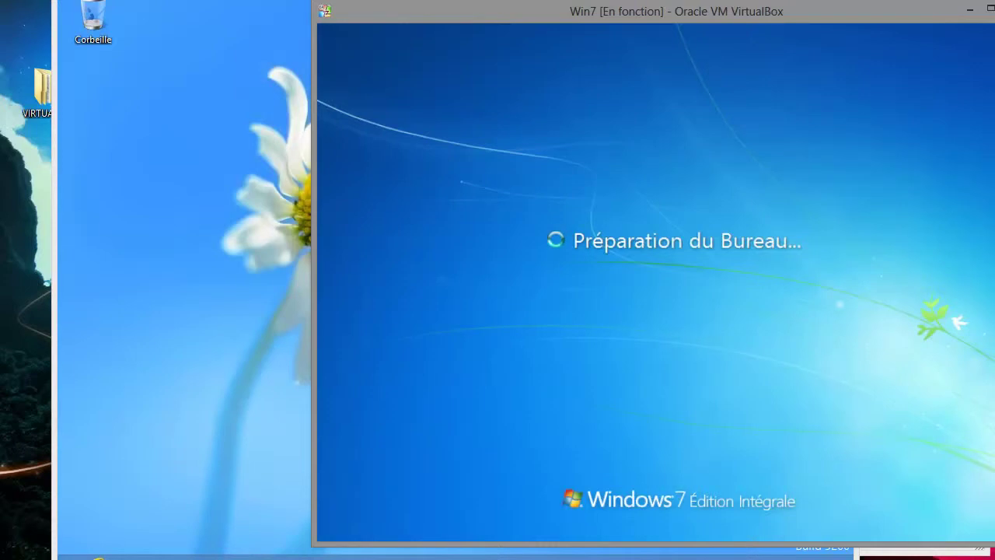
{"action": "left_click", "coordinate": [129, 124]}
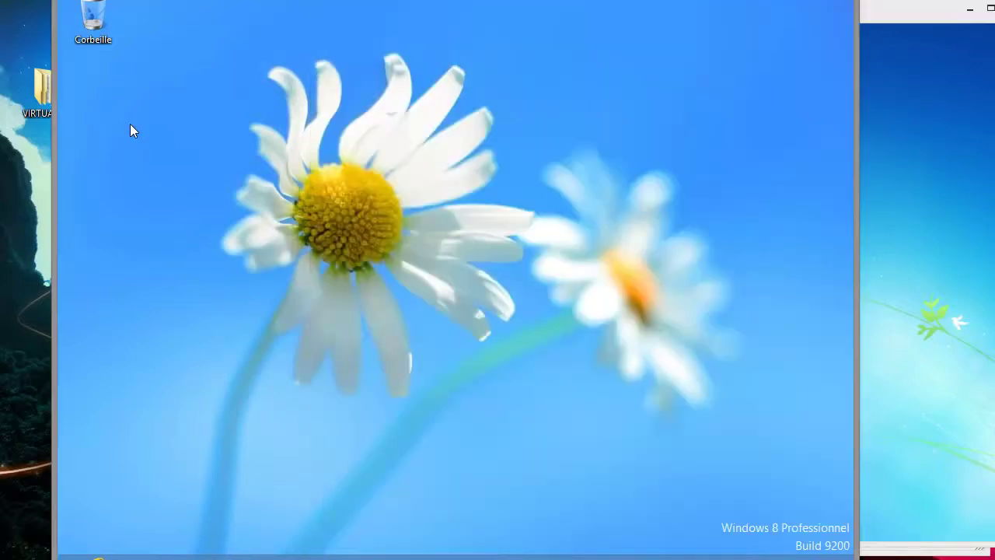
{"action": "right_click", "coordinate": [378, 145]}
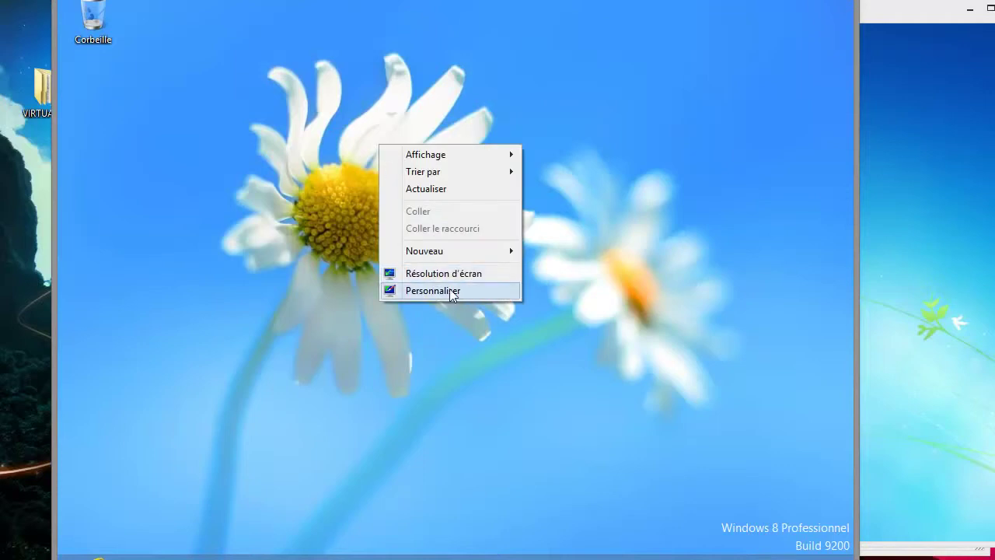
- Apply the Fleurs theme to the Win8 desktop via Personnaliser, after trying Terre, then close Personnalisation
{"action": "left_click", "coordinate": [444, 291]}
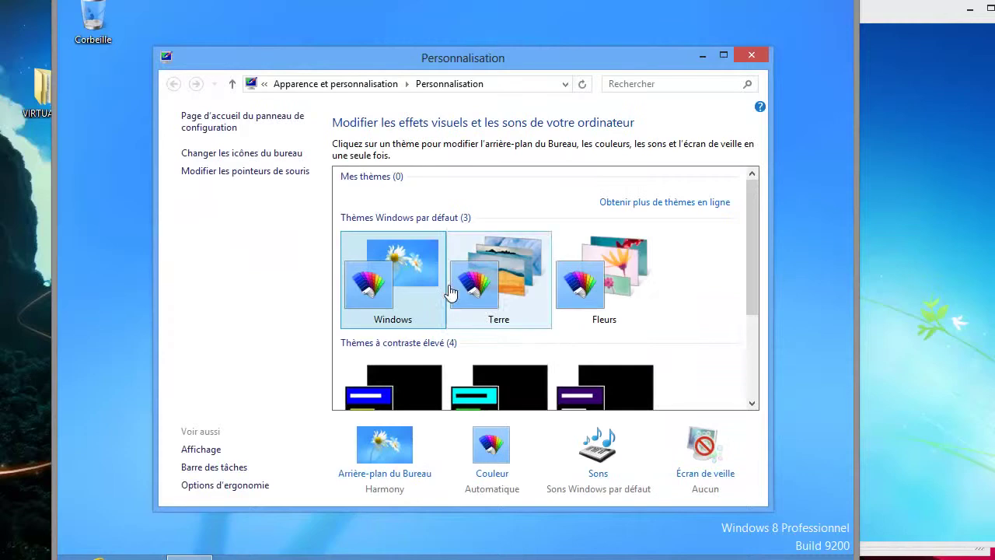
{"action": "left_click", "coordinate": [523, 278]}
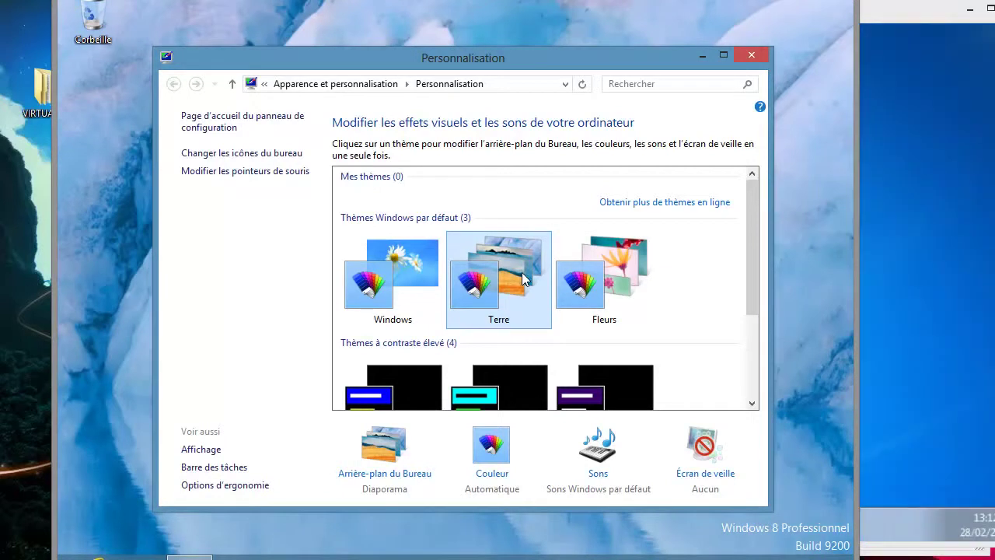
{"action": "left_click", "coordinate": [577, 274]}
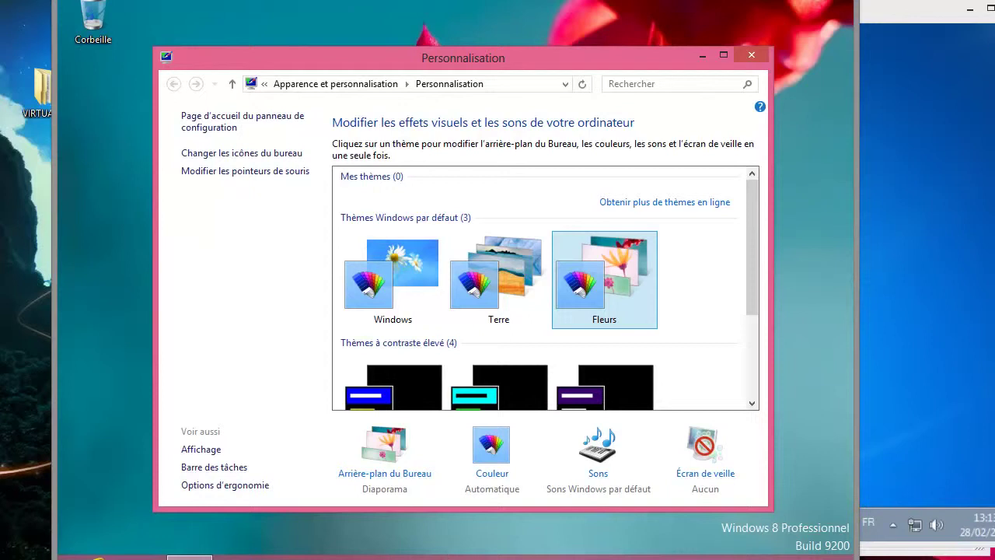
{"action": "left_click", "coordinate": [751, 55]}
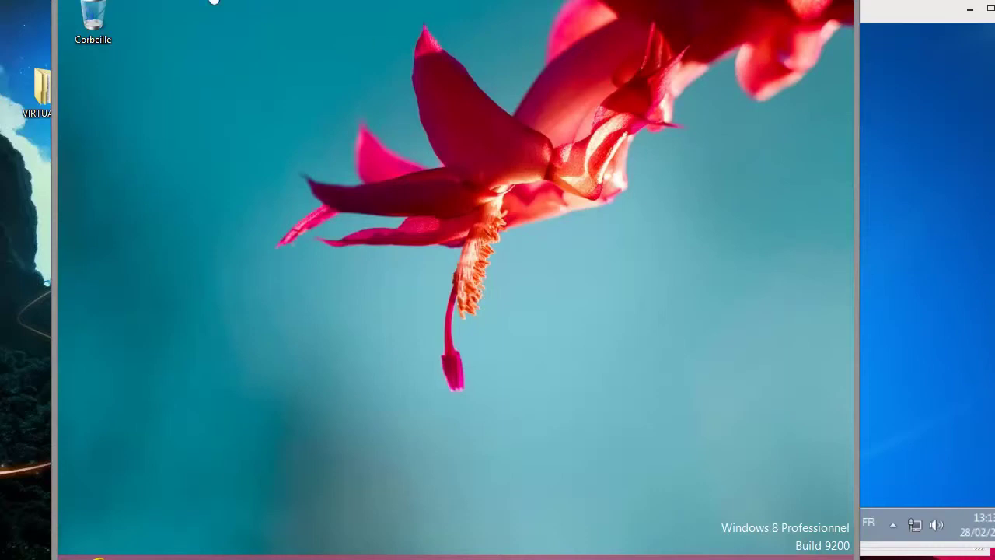
{"action": "left_click", "coordinate": [167, 1]}
- Insert the Guest Additions disc in Win8, toggle Win7 full screen, and drag the Win7 window right
{"action": "left_click", "coordinate": [214, 131]}
{"action": "left_click", "coordinate": [902, 182]}
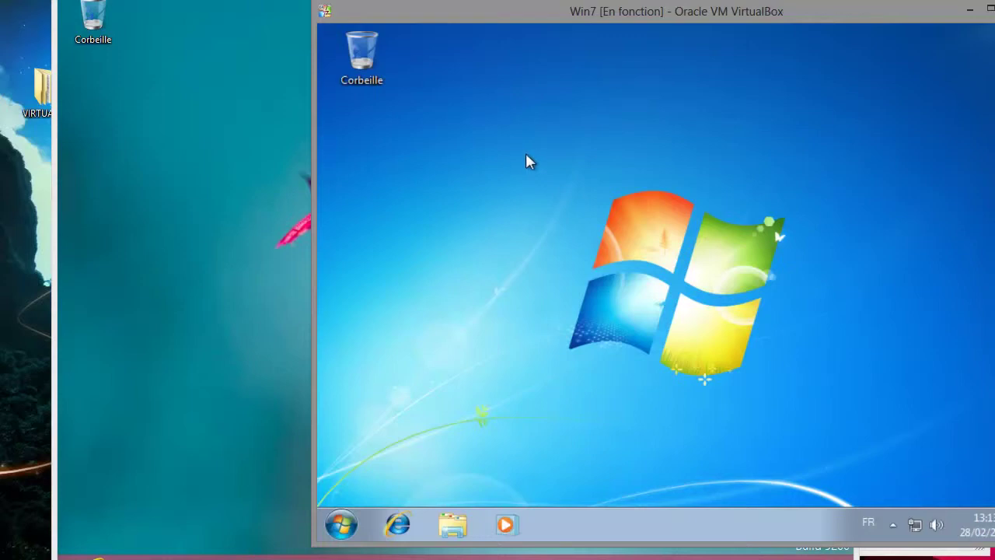
{"action": "key", "text": "ctrl+f"}
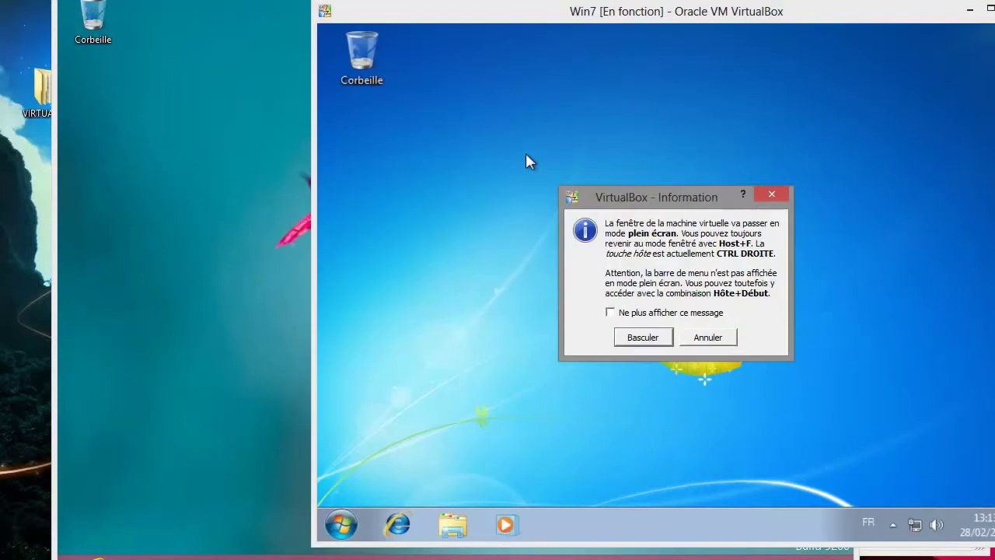
{"action": "key", "text": "Return"}
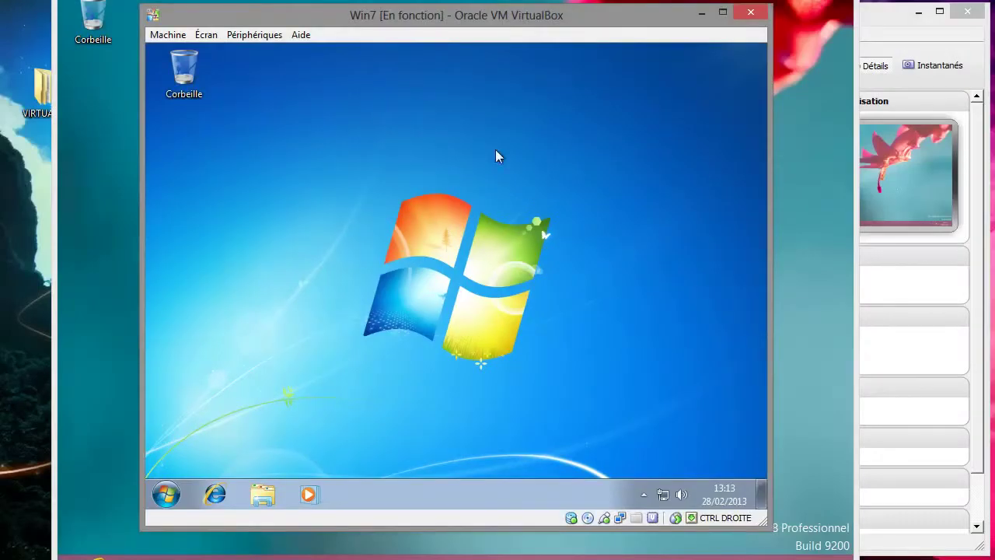
{"action": "left_click_drag", "start_coordinate": [451, 42], "coordinate": [673, 34]}
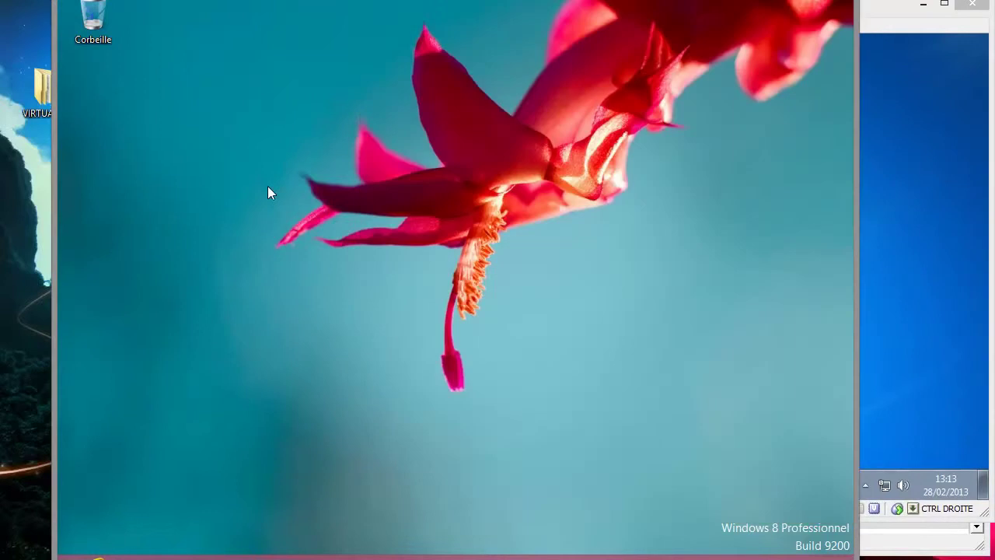
- Browse the Win8 Guest Additions CD in Explorer and run VBoxWindowsAdditions-amd64
{"action": "left_click", "coordinate": [141, 557]}
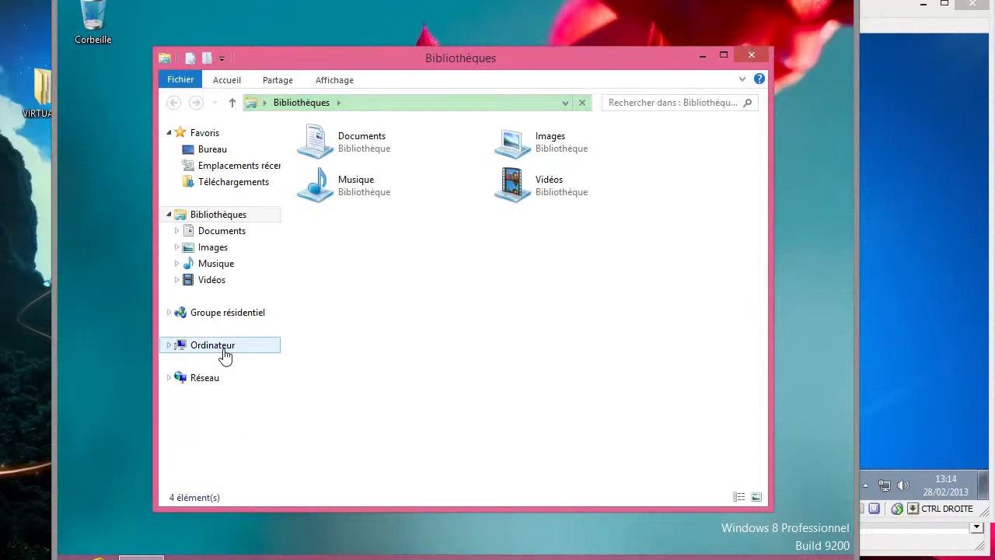
{"action": "left_click", "coordinate": [223, 350]}
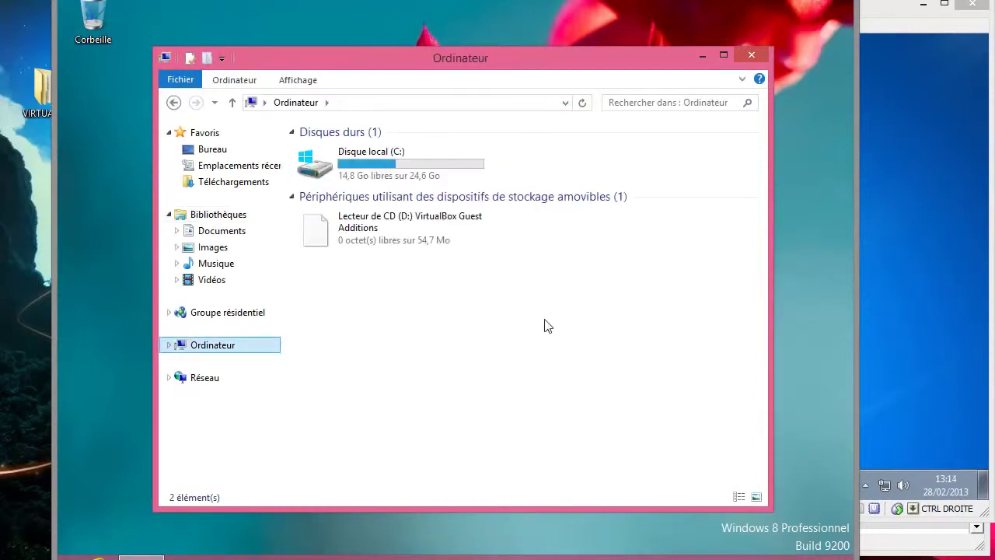
{"action": "double_click", "coordinate": [413, 229]}
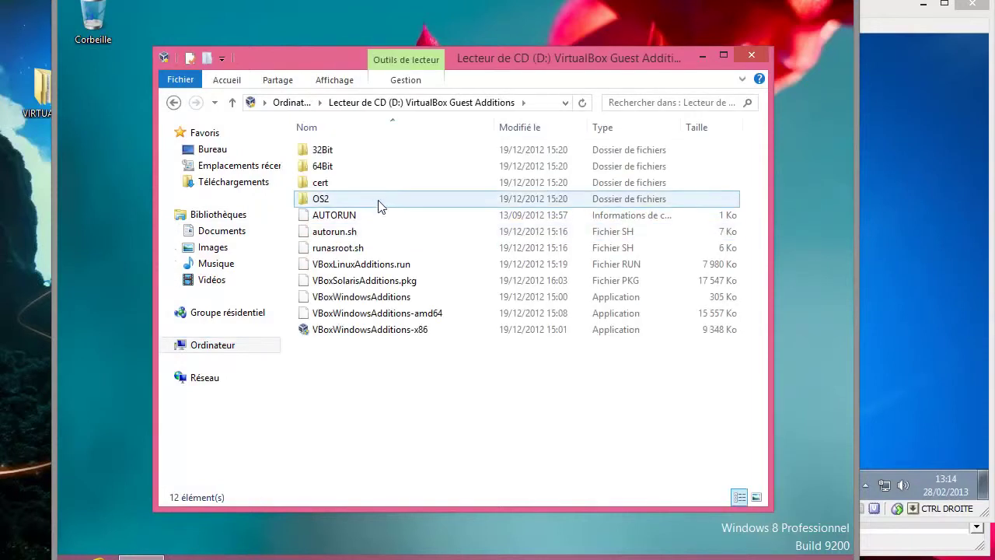
{"action": "left_click", "coordinate": [367, 333]}
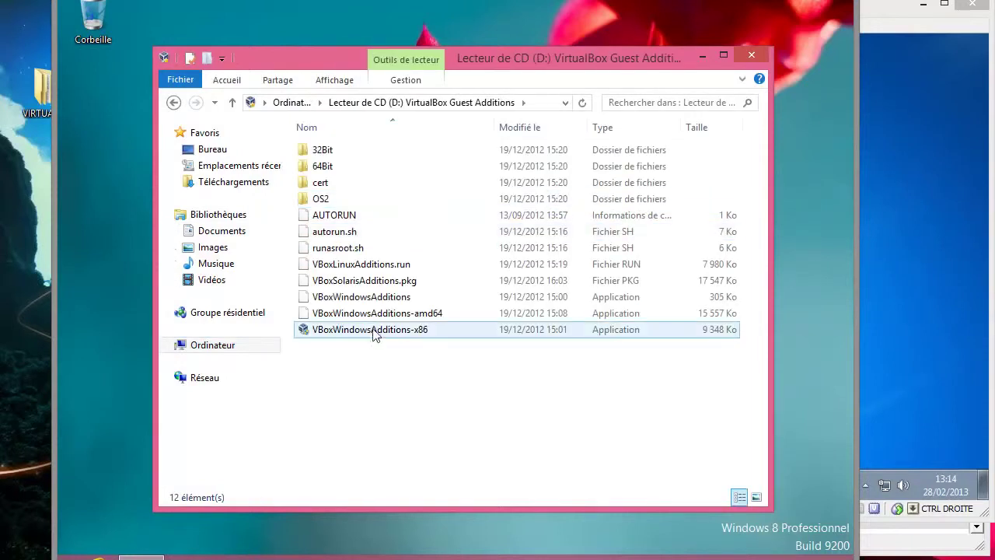
{"action": "left_click", "coordinate": [412, 320]}
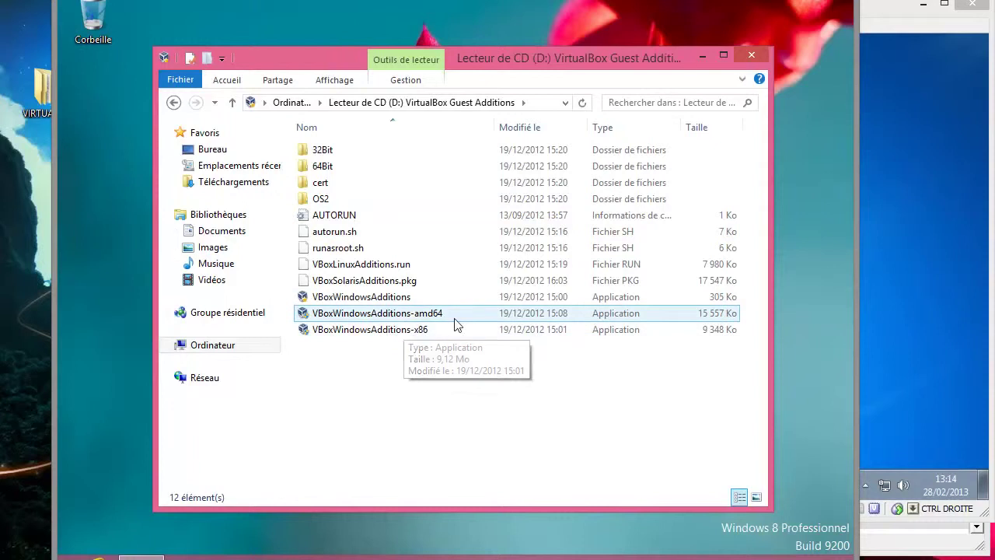
{"action": "double_click", "coordinate": [394, 317]}
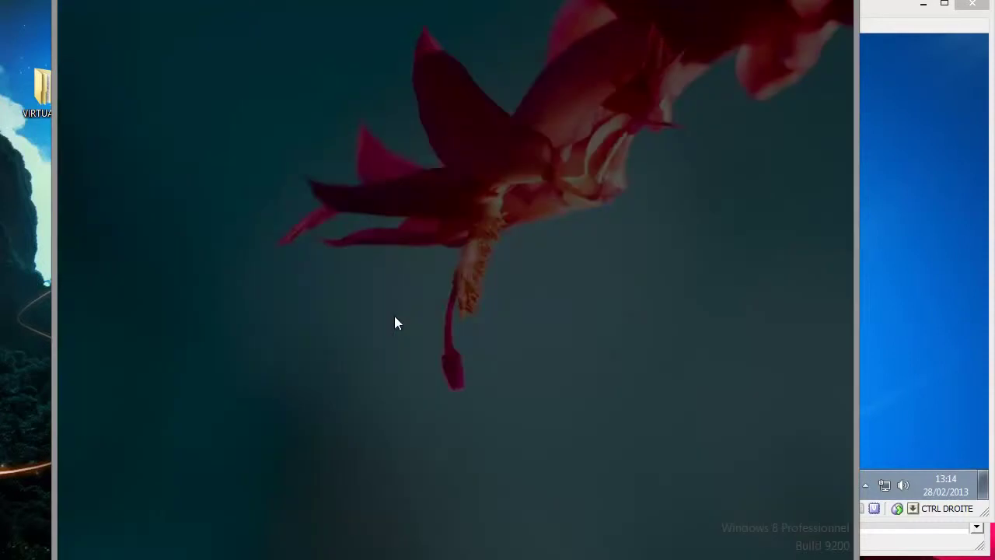
- Approve the prompt and step through Win8 Guest Additions setup with default folder and components to install
{"action": "left_click", "coordinate": [510, 315]}
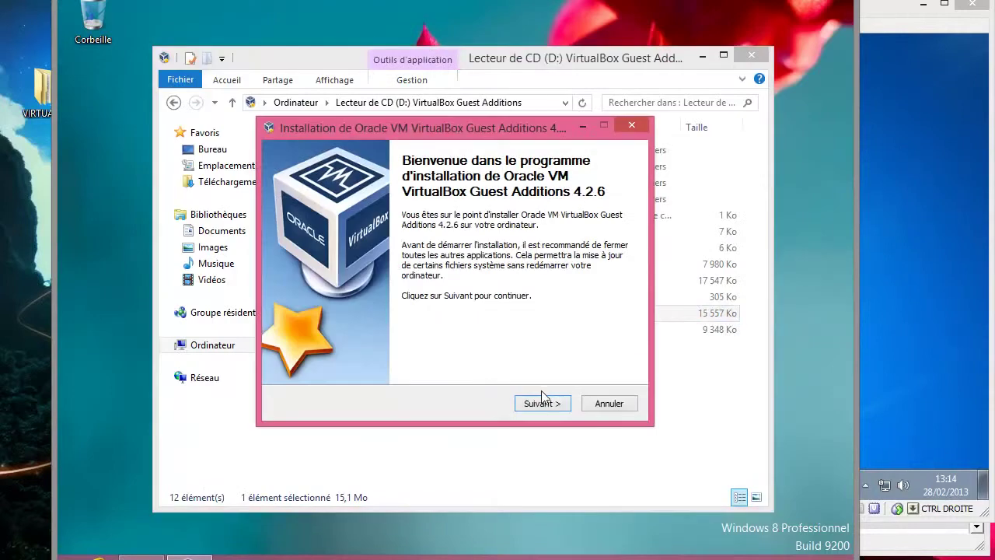
{"action": "left_click", "coordinate": [542, 404]}
{"action": "left_click", "coordinate": [542, 404]}
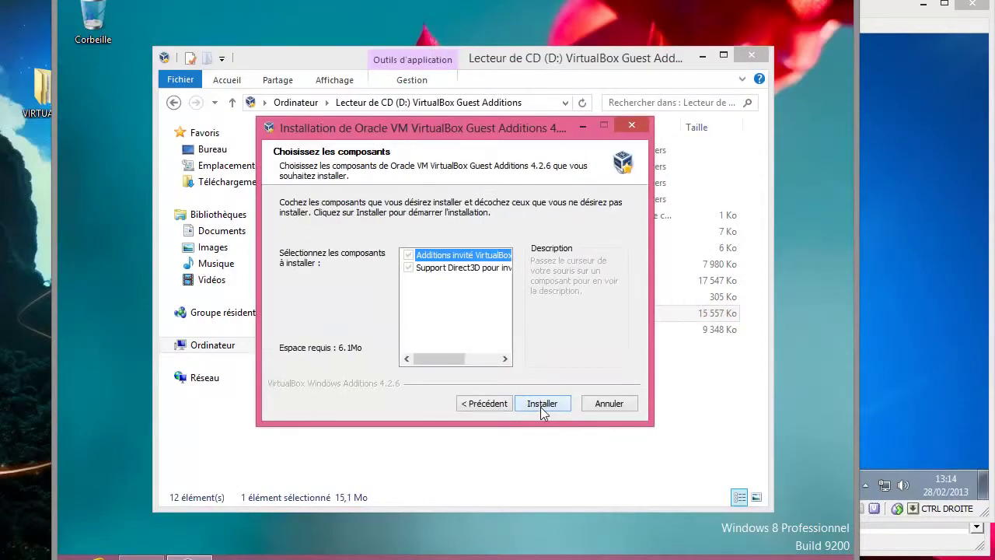
{"action": "mouse_move", "coordinate": [458, 274]}
{"action": "left_click", "coordinate": [545, 404]}
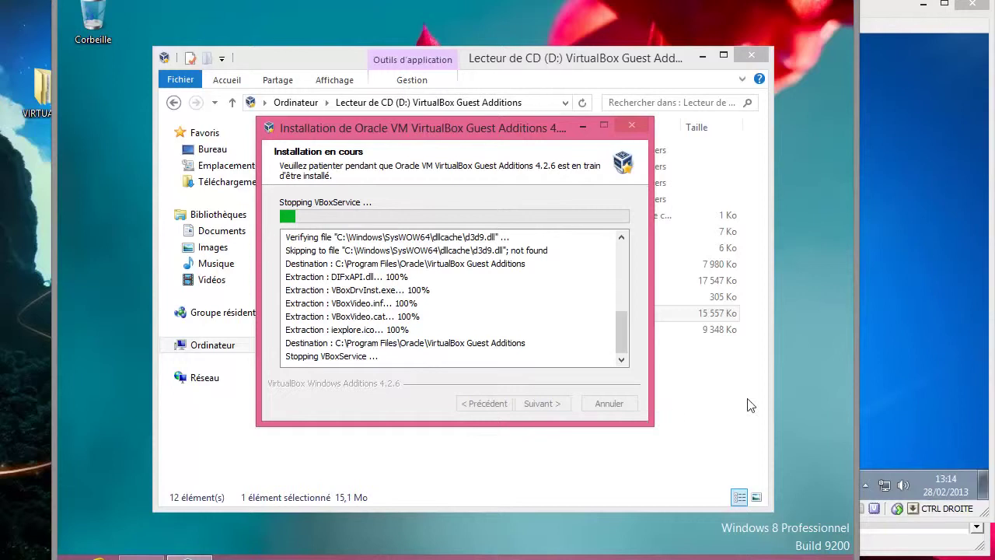
{"action": "left_click", "coordinate": [890, 314]}
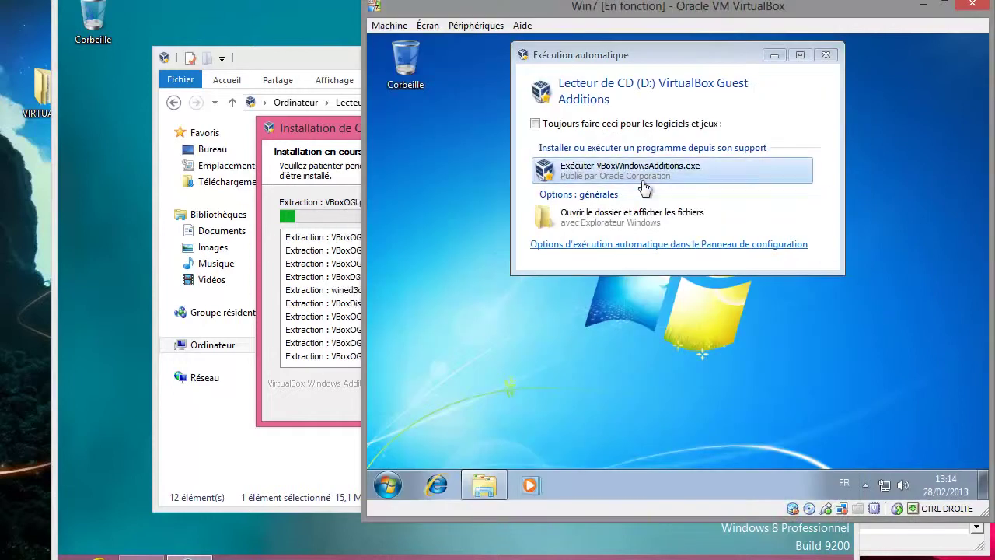
- Launch the Win7 Guest Additions setup from AutoPlay, approve it and accept the default folder
{"action": "left_click", "coordinate": [626, 178]}
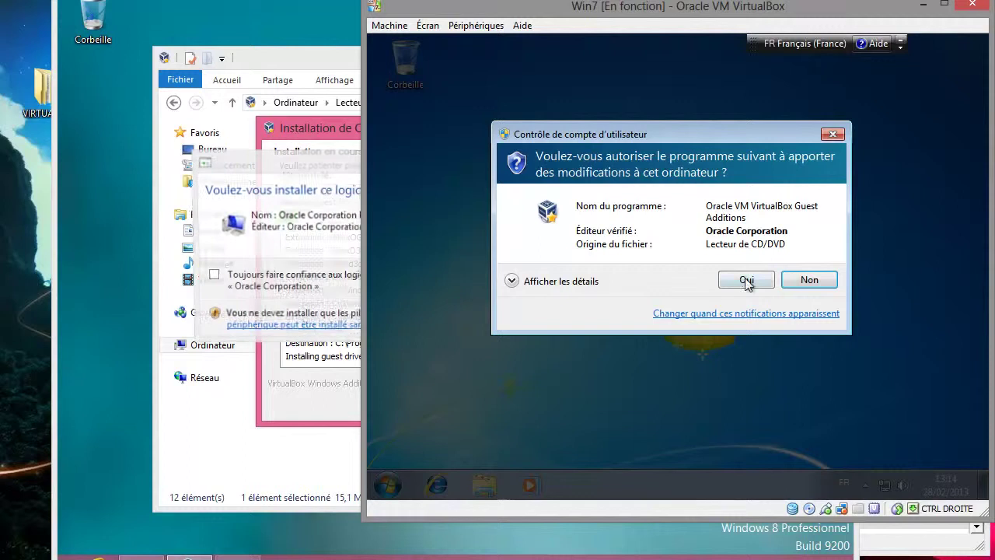
{"action": "left_click", "coordinate": [745, 281]}
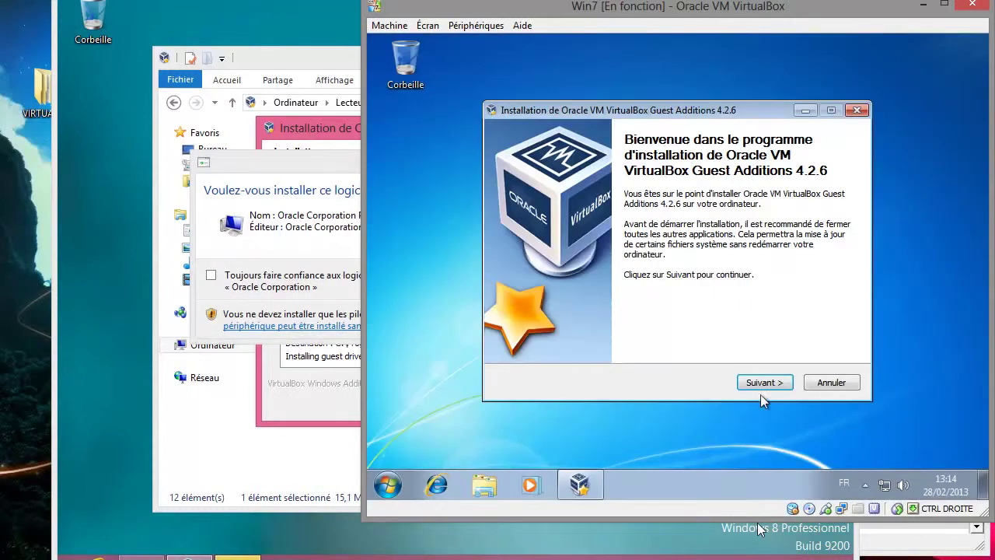
{"action": "left_click", "coordinate": [761, 384]}
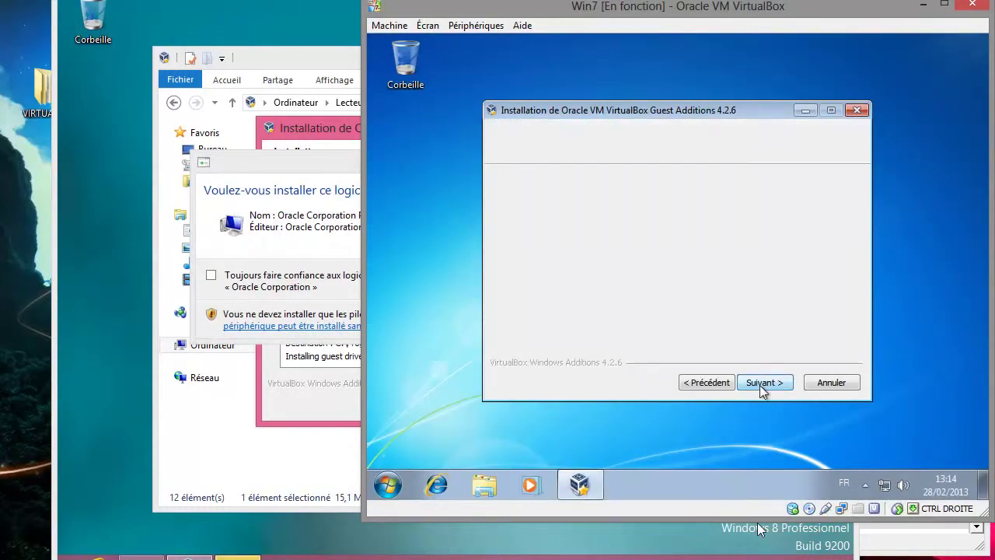
{"action": "left_click", "coordinate": [765, 383]}
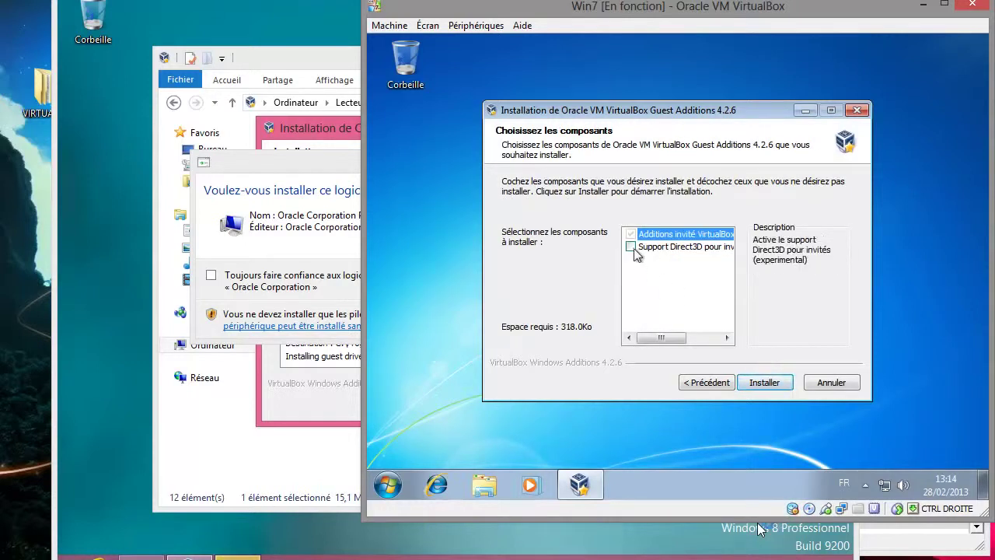
- Tick Support Direct3D, accept basic Direct3D support, dismiss the safe-mode notice and tick it again
{"action": "left_click", "coordinate": [631, 246]}
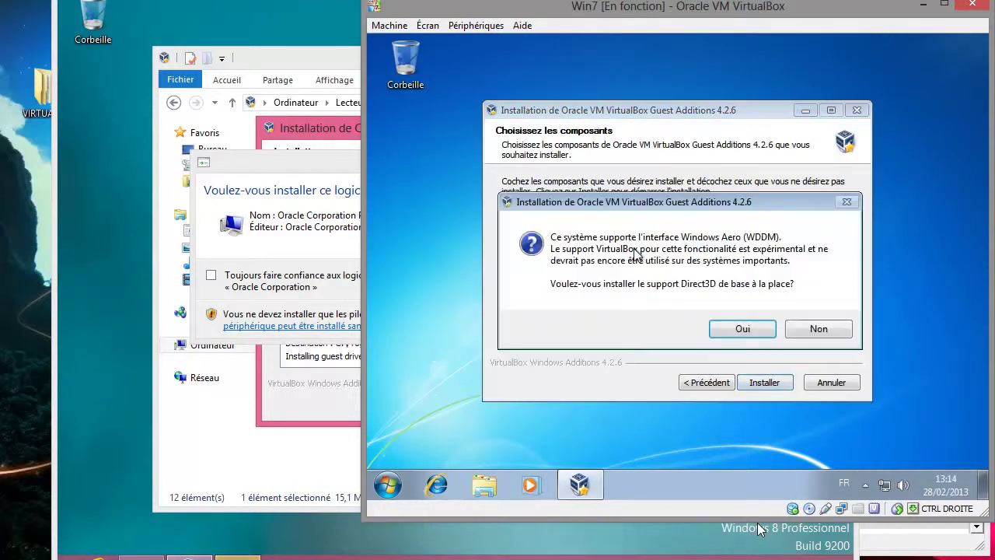
{"action": "left_click", "coordinate": [749, 328]}
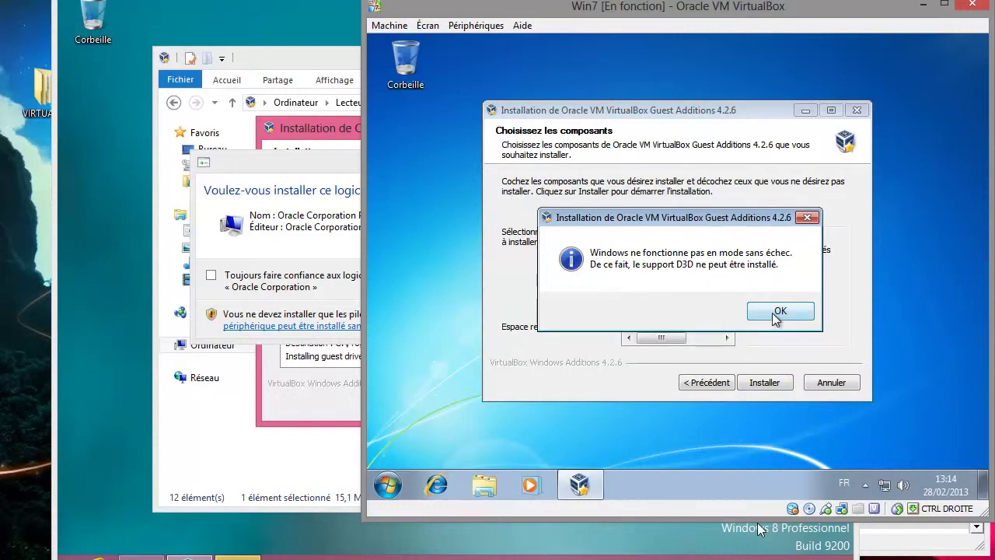
{"action": "left_click", "coordinate": [777, 314]}
{"action": "left_click", "coordinate": [631, 247]}
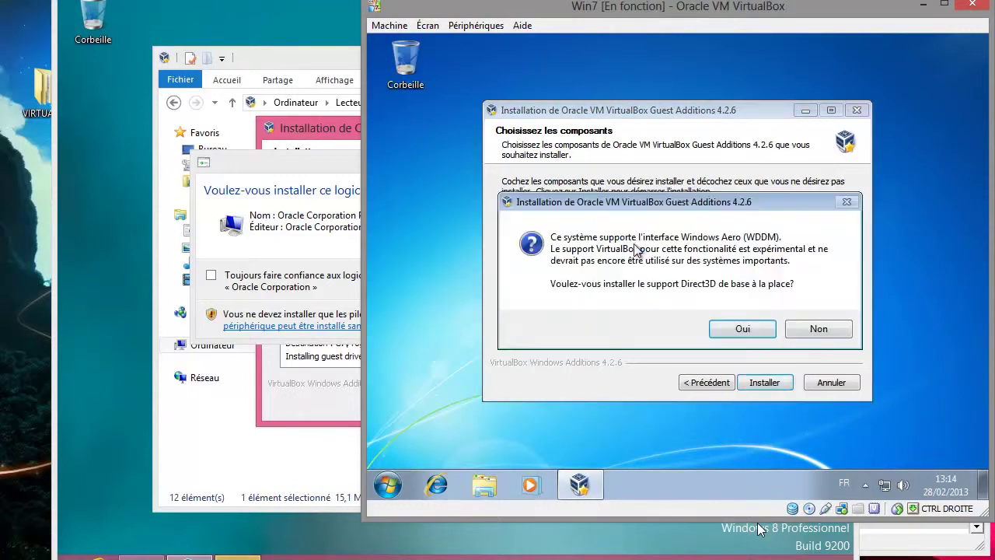
- Decline basic Direct3D to keep WDDM support, then start the Win7 Guest Additions install
{"action": "left_click", "coordinate": [819, 329]}
{"action": "left_click", "coordinate": [820, 333]}
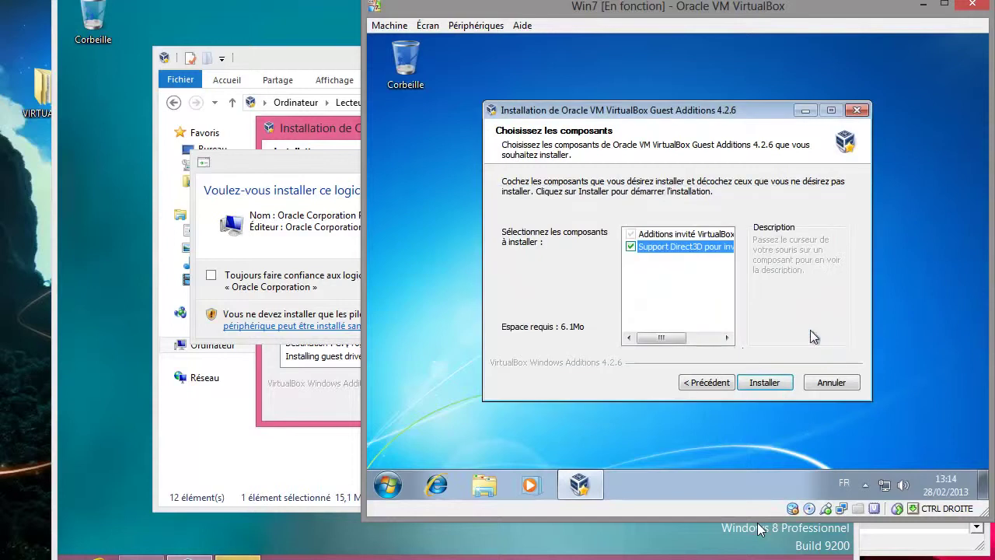
{"action": "left_click", "coordinate": [780, 382]}
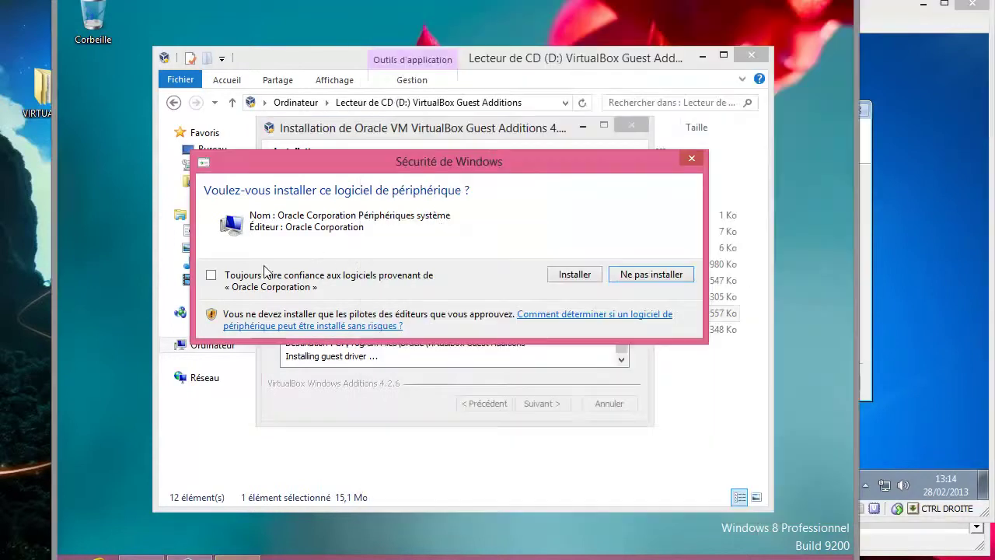
- Always trust Oracle driver software and approve the device driver install in both Win8 and Win7
{"action": "left_click", "coordinate": [265, 275]}
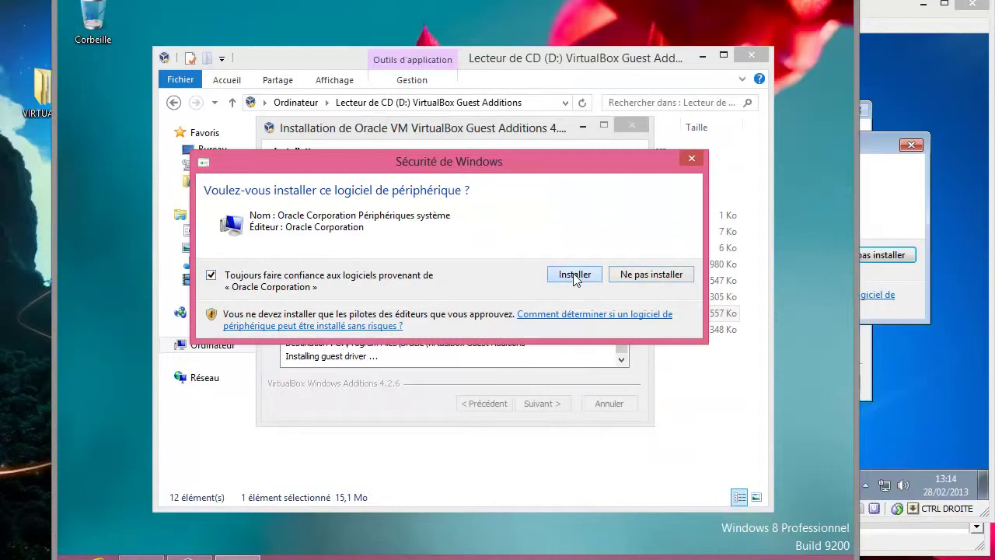
{"action": "left_click", "coordinate": [575, 277]}
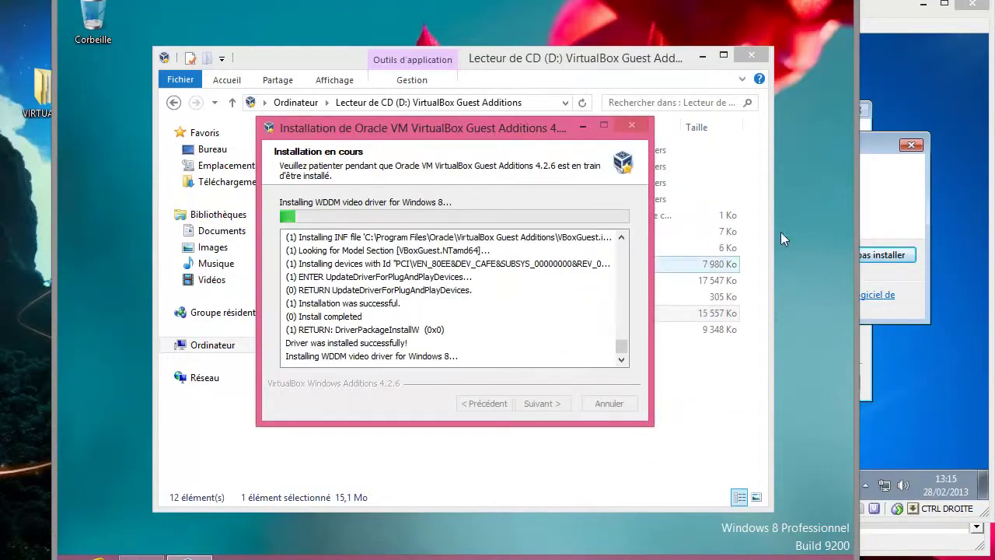
{"action": "left_click", "coordinate": [909, 203]}
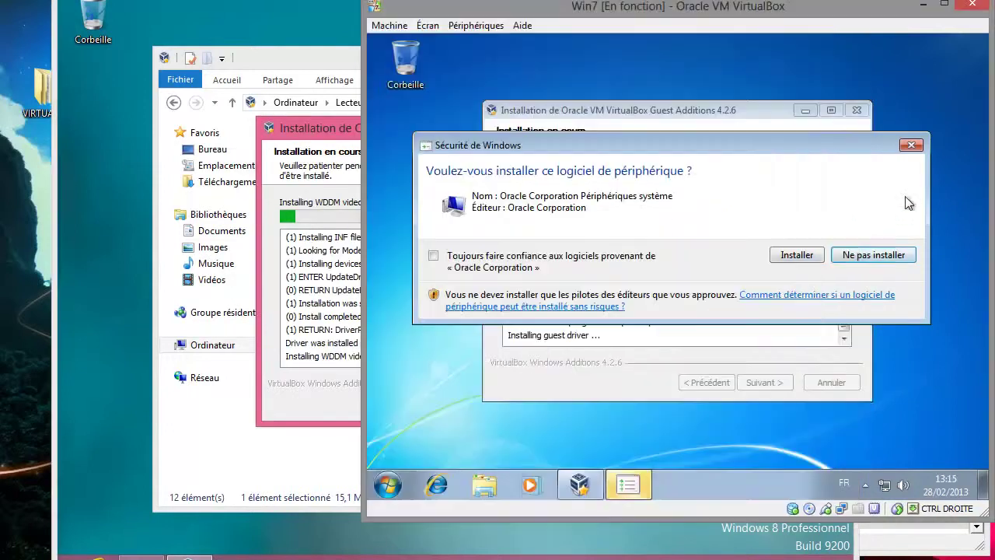
{"action": "left_click", "coordinate": [519, 266]}
{"action": "left_click", "coordinate": [787, 255]}
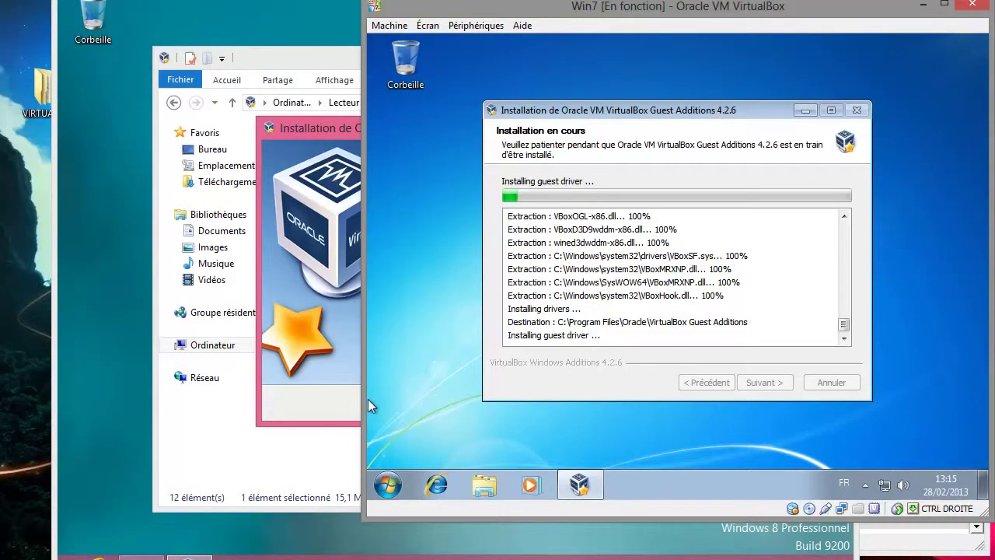
{"action": "left_click", "coordinate": [357, 399]}
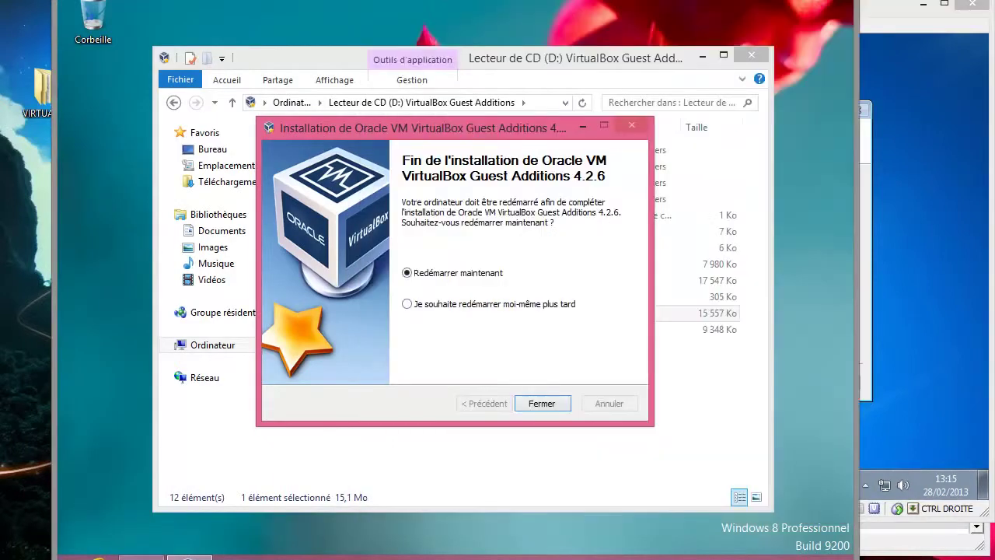
- Finish the Win8 Guest Additions setup with a restart and mount the Windows 8 x64 image in the virtual CD drive
{"action": "left_click", "coordinate": [542, 403]}
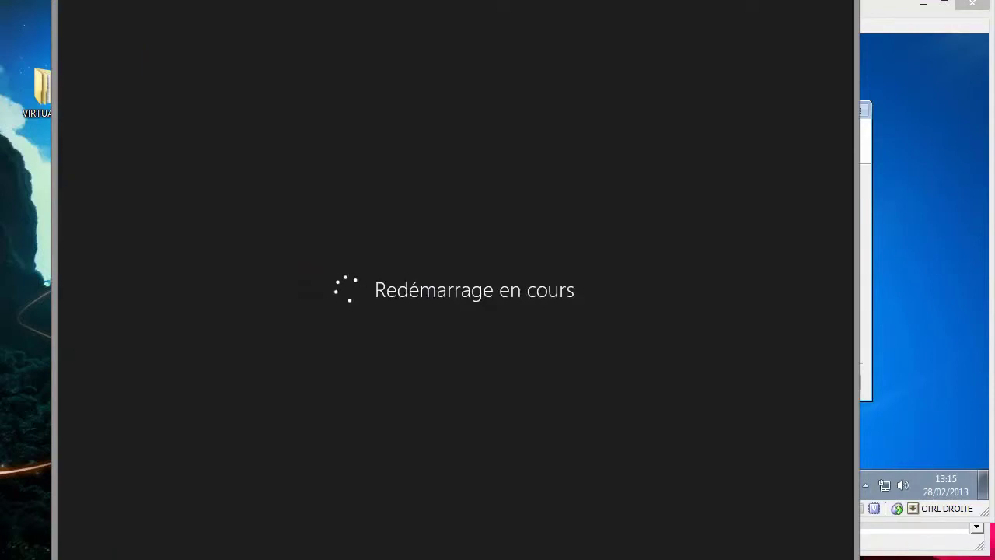
{"action": "left_click", "coordinate": [167, 0]}
{"action": "mouse_move", "coordinate": [233, 2]}
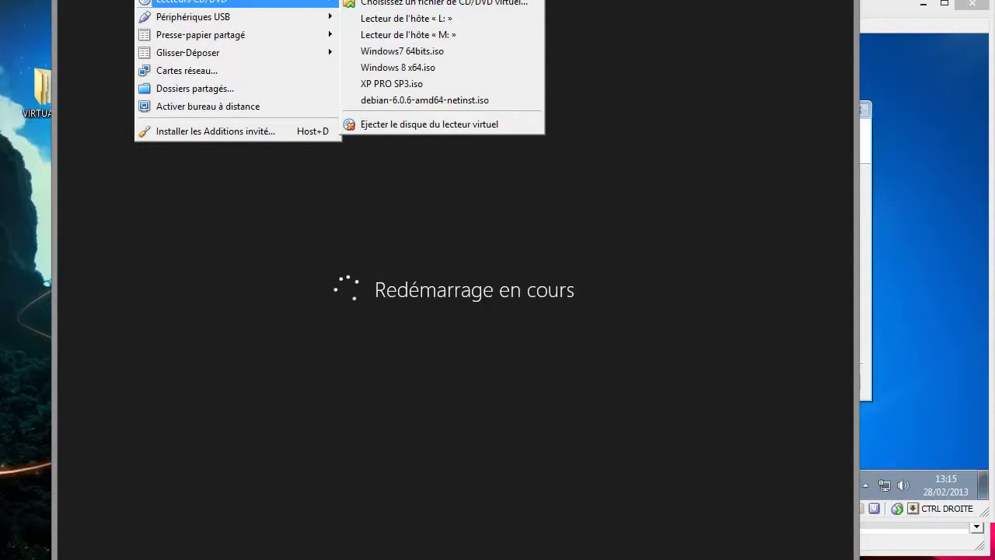
{"action": "left_click", "coordinate": [397, 67]}
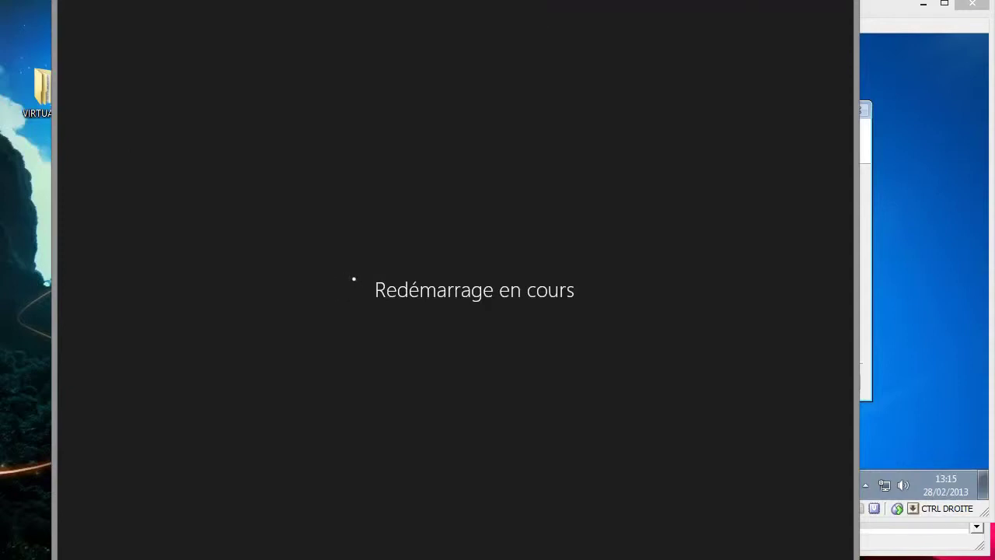
{"action": "left_click", "coordinate": [932, 220]}
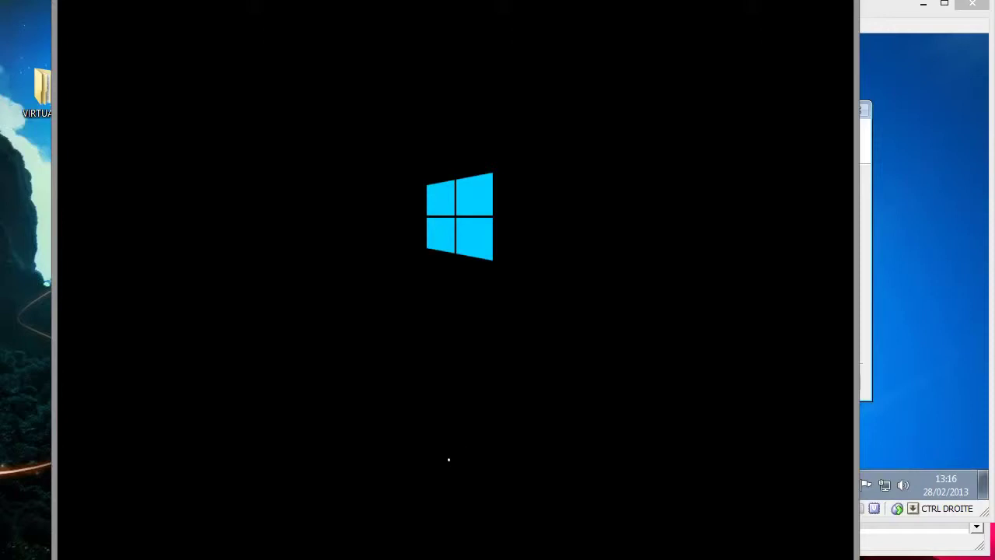
- Bring the Win7 VM forward to watch the Guest Additions 4.2.6 installer progress
{"action": "left_click", "coordinate": [873, 241]}
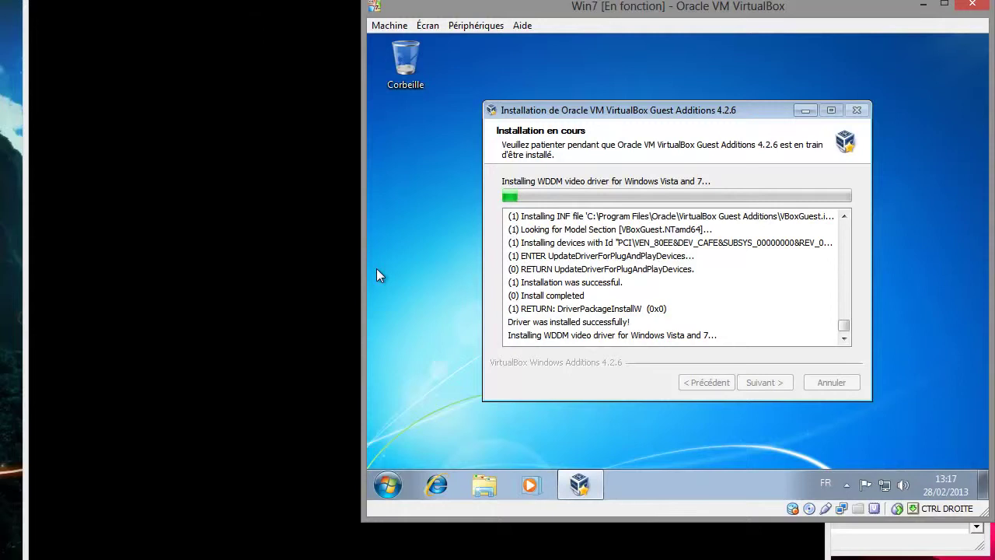
- Unlock the Windows 8 guest, sign in with the account password, and go to the desktop
{"action": "key", "text": "alt+Tab"}
{"action": "key", "text": "space"}
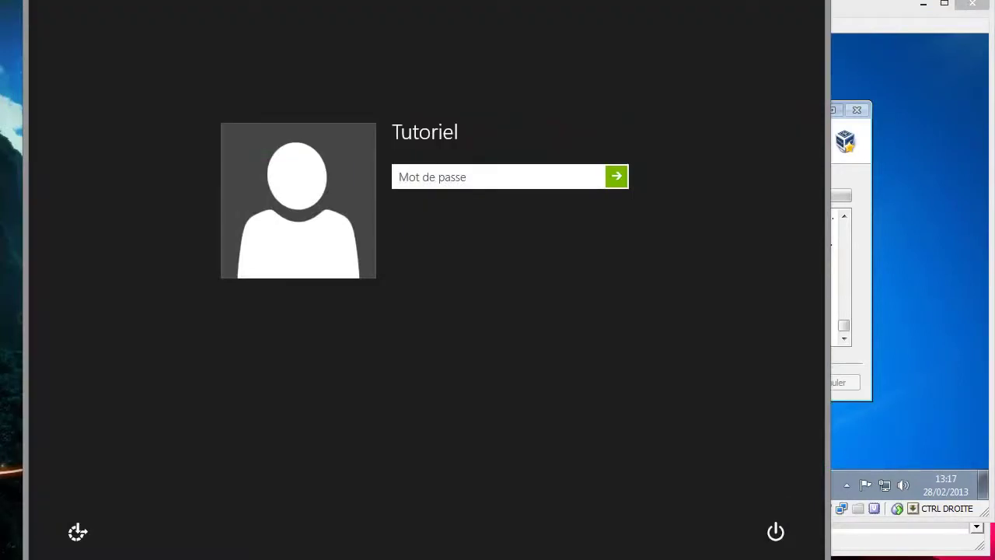
{"action": "type", "text": "•••"}
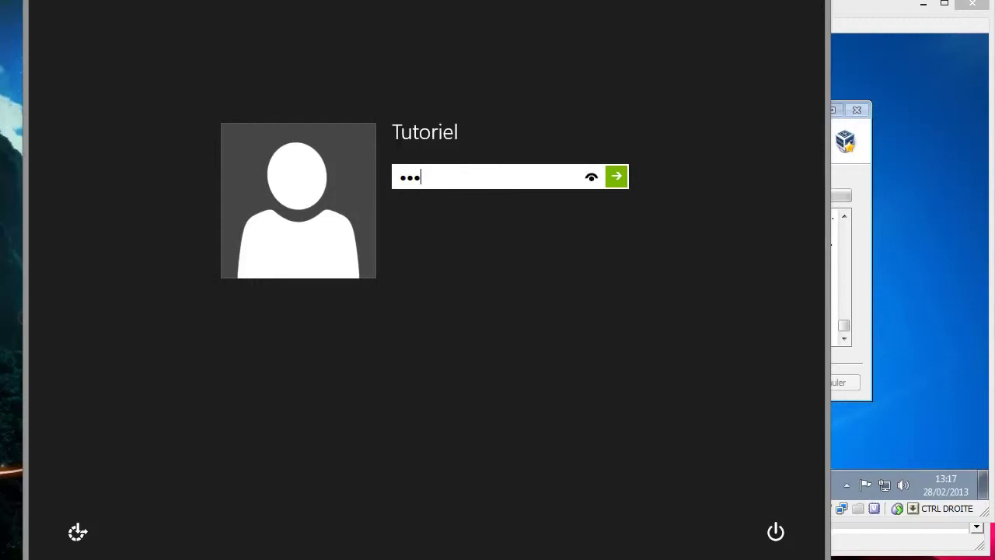
{"action": "type", "text": "•"}
{"action": "key", "text": "Return"}
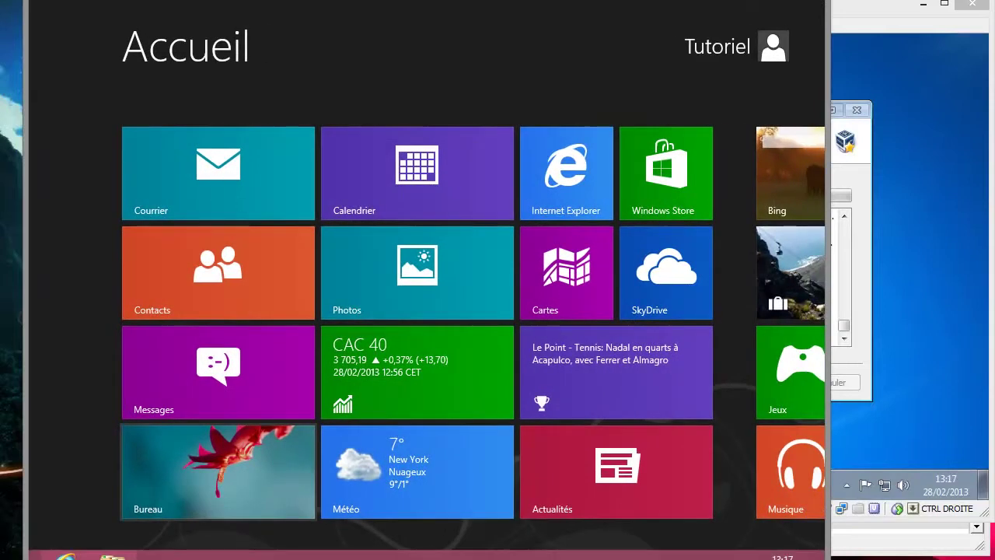
{"action": "key", "text": "Return"}
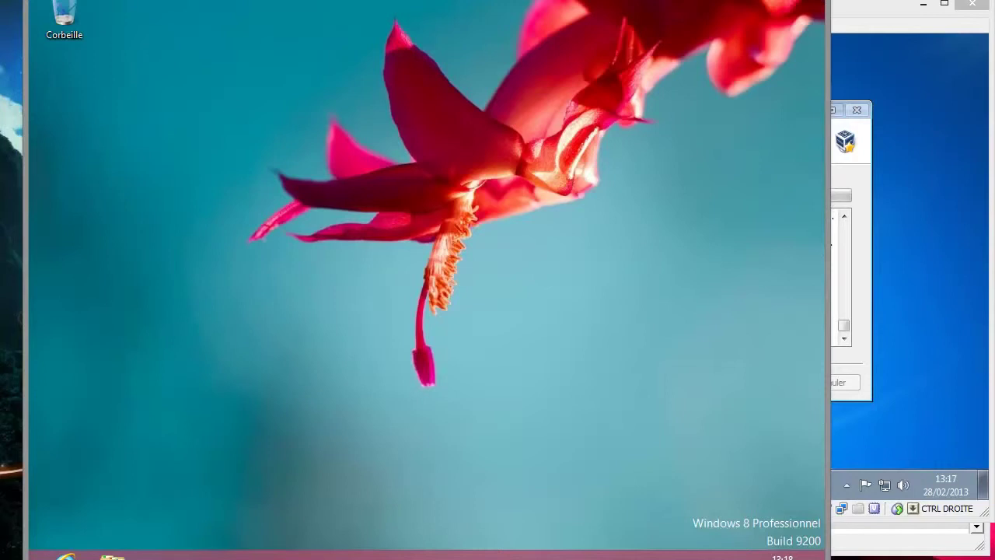
- Try the Terre and Fleurs themes, then apply the default Windows theme and close Personnalisation
{"action": "right_click", "coordinate": [457, 249]}
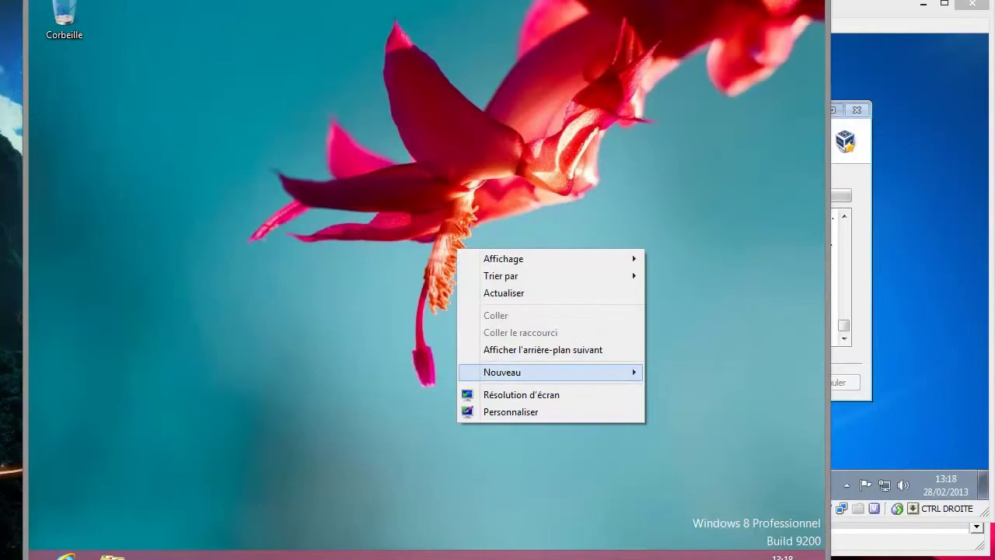
{"action": "key", "text": "Down"}
{"action": "key", "text": "Down"}
{"action": "key", "text": "Return"}
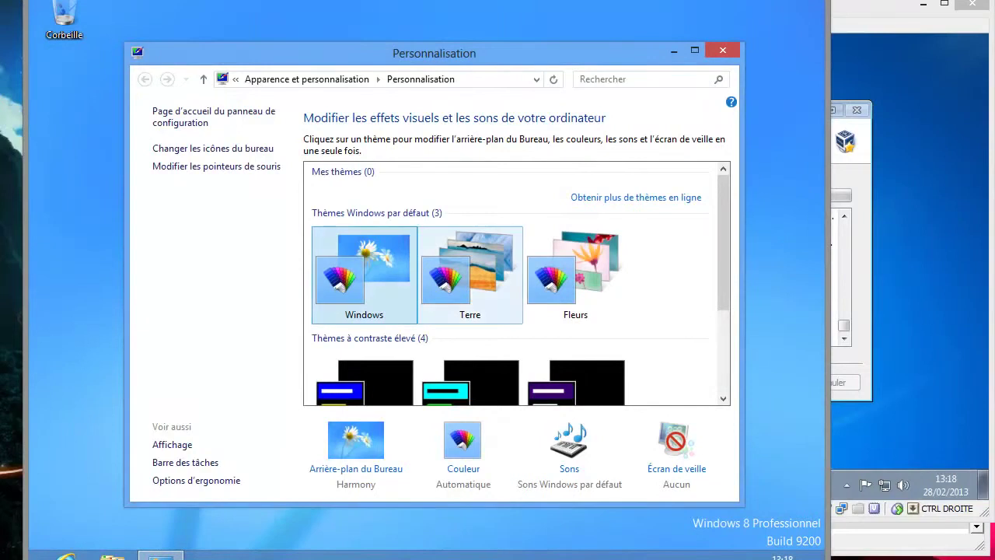
{"action": "left_click", "coordinate": [470, 276]}
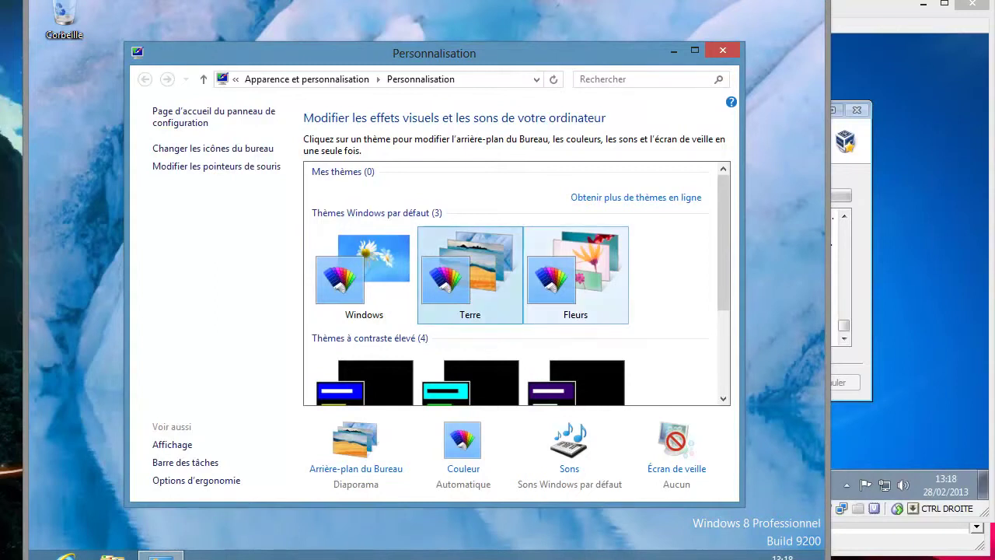
{"action": "left_click", "coordinate": [575, 276]}
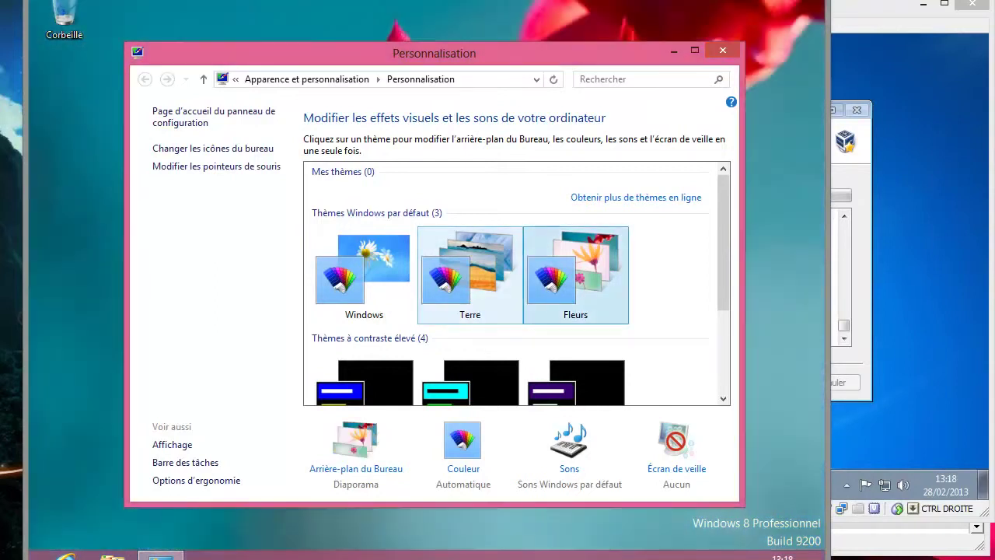
{"action": "left_click", "coordinate": [364, 276]}
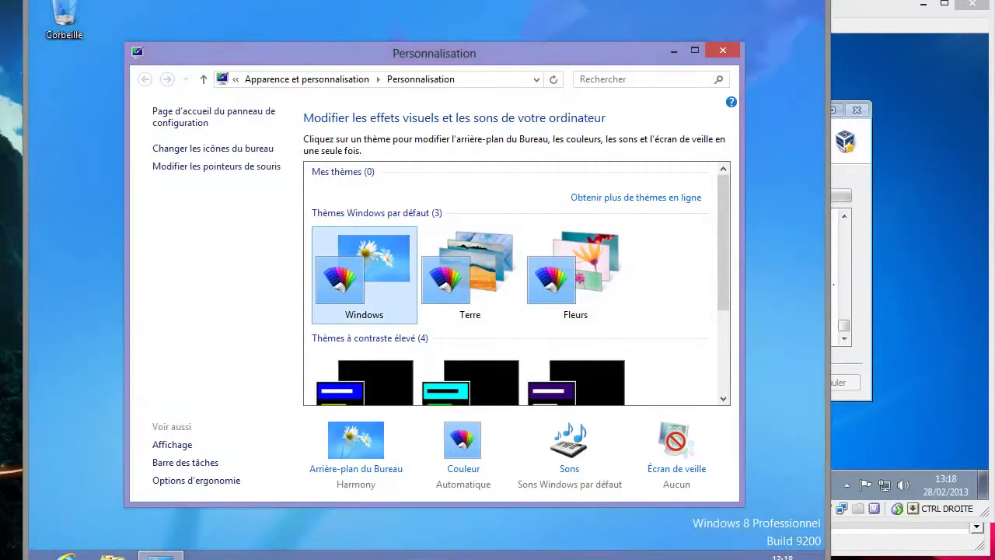
{"action": "mouse_move", "coordinate": [723, 241]}
{"action": "left_mouse_down"}
{"action": "mouse_move", "coordinate": [723, 323]}
{"action": "mouse_move", "coordinate": [723, 243]}
{"action": "left_mouse_up"}
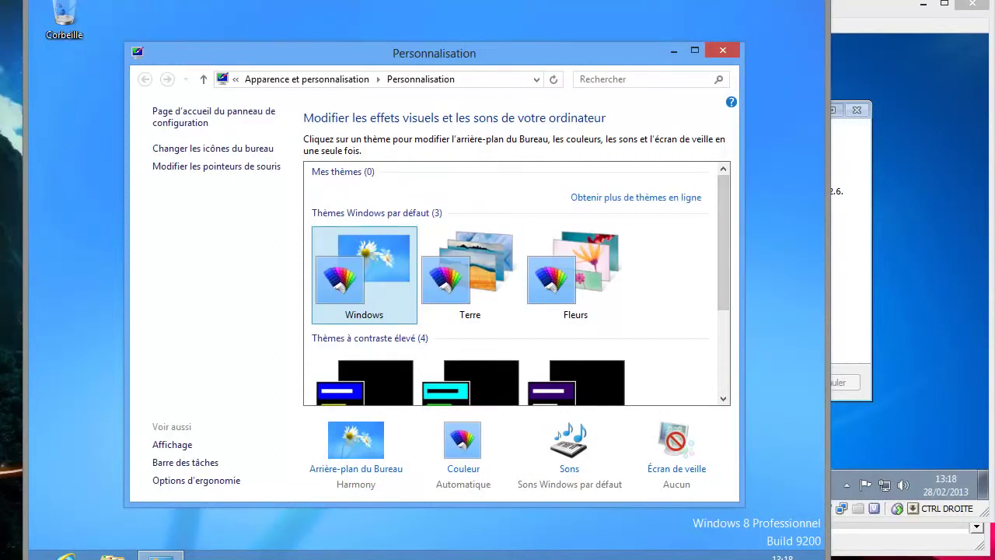
{"action": "left_click", "coordinate": [723, 50]}
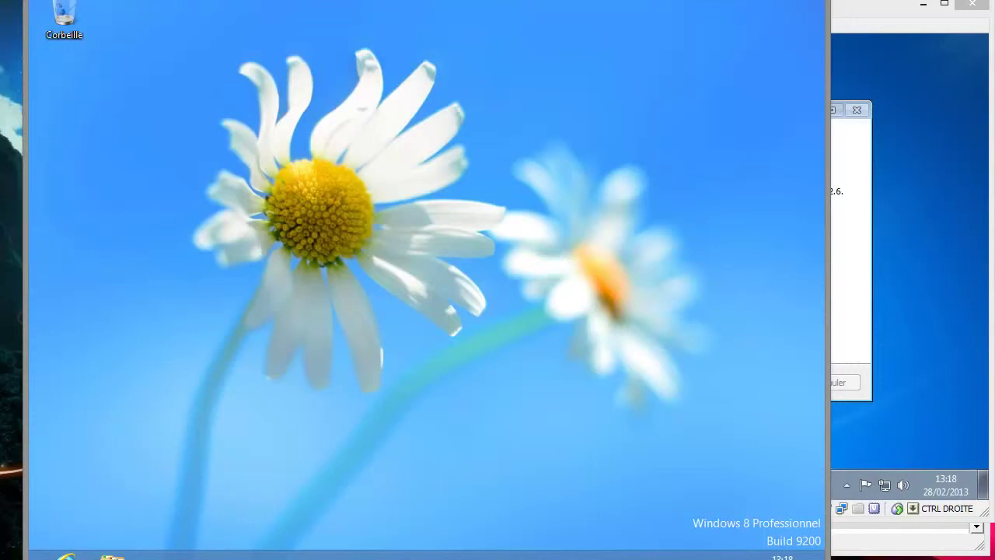
- Open Gestion de l'ordinateur from the Win+X quick list in the Windows 8 guest
{"action": "key", "text": "super+x"}
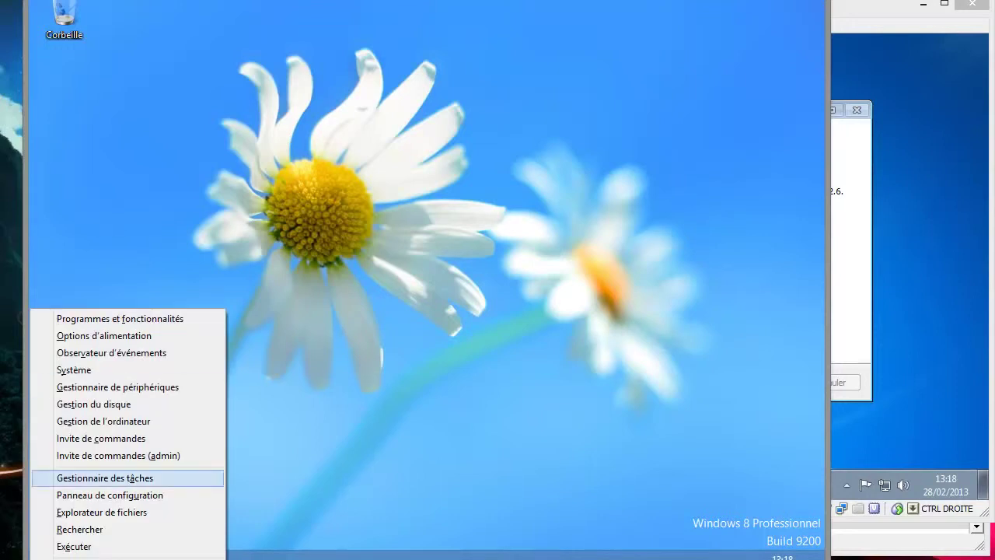
{"action": "key", "text": "Down"}
{"action": "key", "text": "Down"}
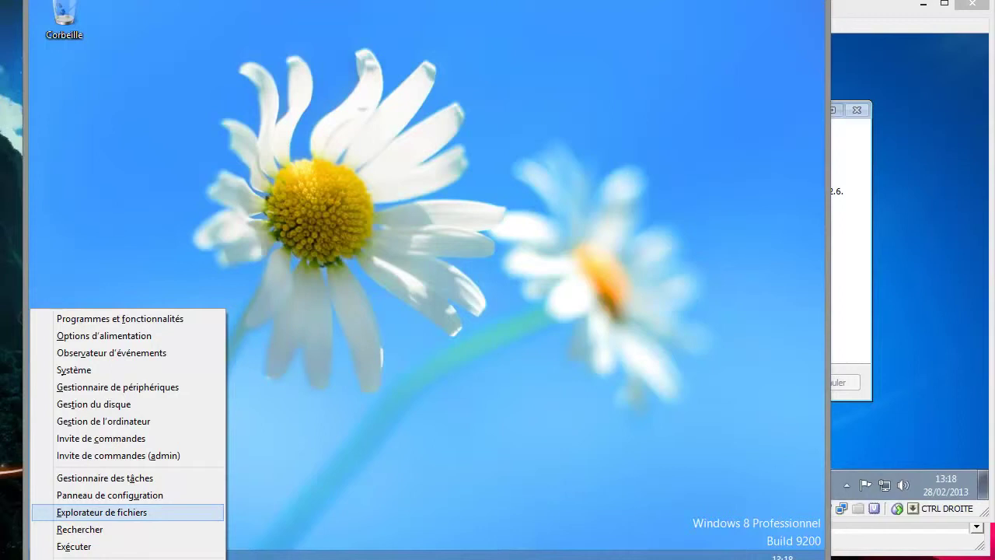
{"action": "key", "text": "Up"}
{"action": "key", "text": "Up"}
{"action": "key", "text": "Up"}
{"action": "key", "text": "Up"}
{"action": "key", "text": "Up"}
{"action": "key", "text": "Return"}
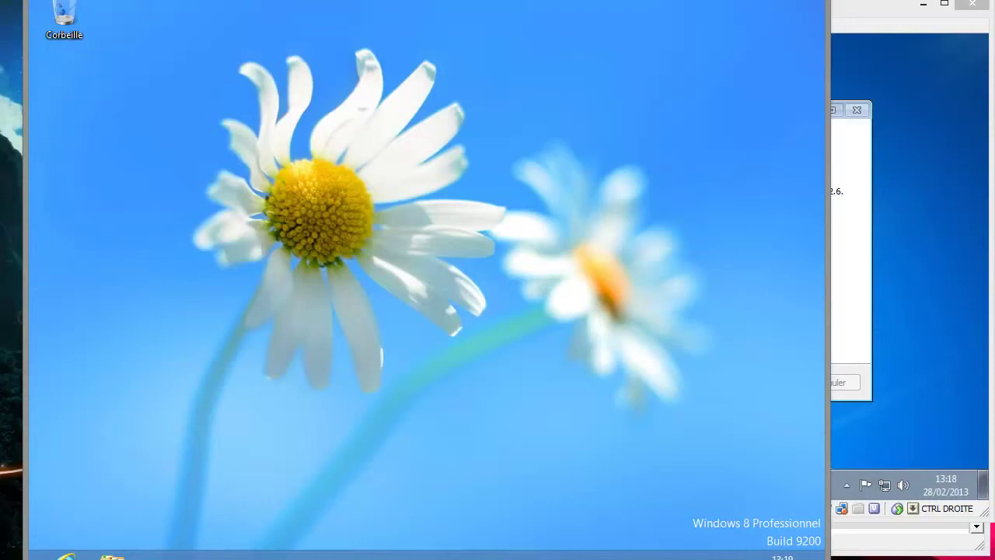
- Close the Win7 Guest Additions installer with Redémarrer maintenant, then return to the Win8 window
{"action": "left_click", "coordinate": [831, 277]}
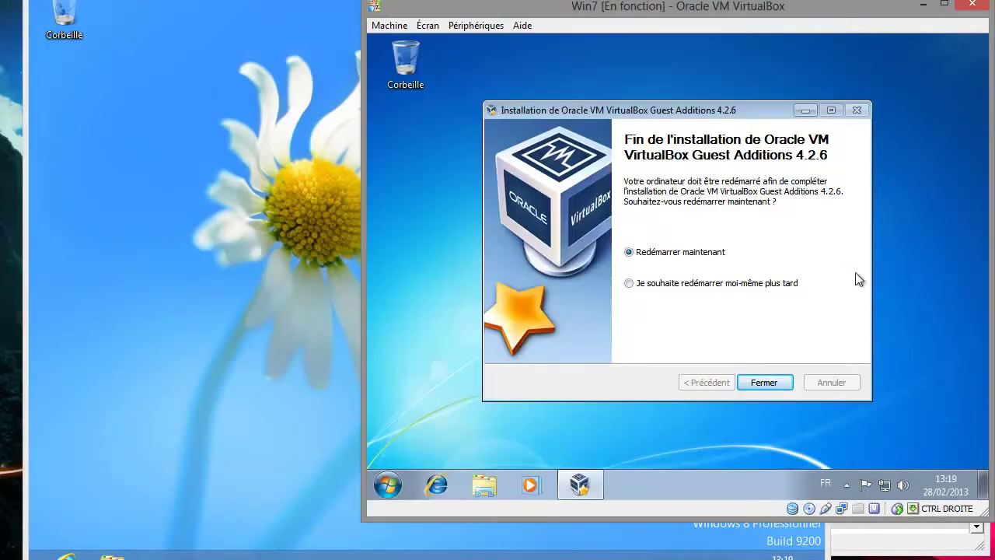
{"action": "left_click", "coordinate": [766, 379]}
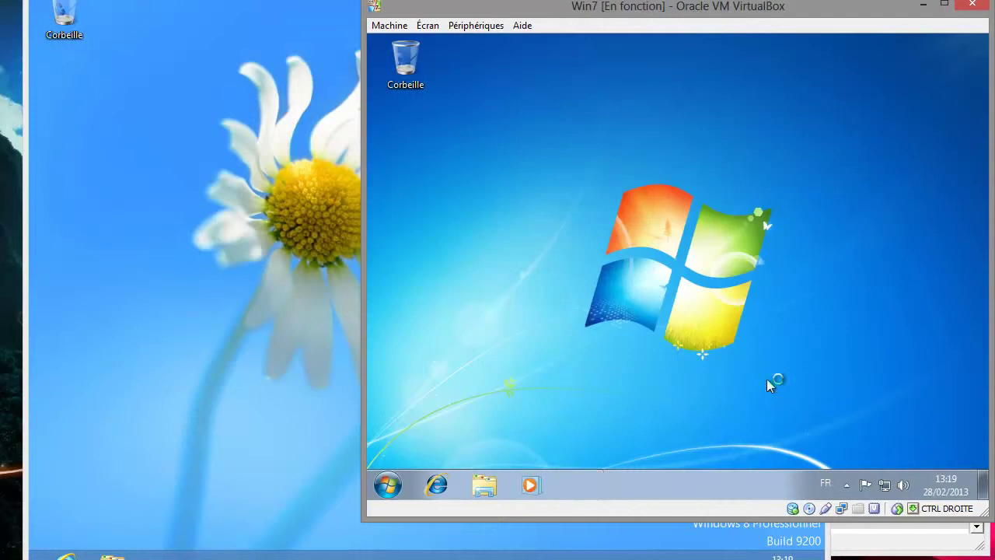
{"action": "left_click", "coordinate": [361, 336]}
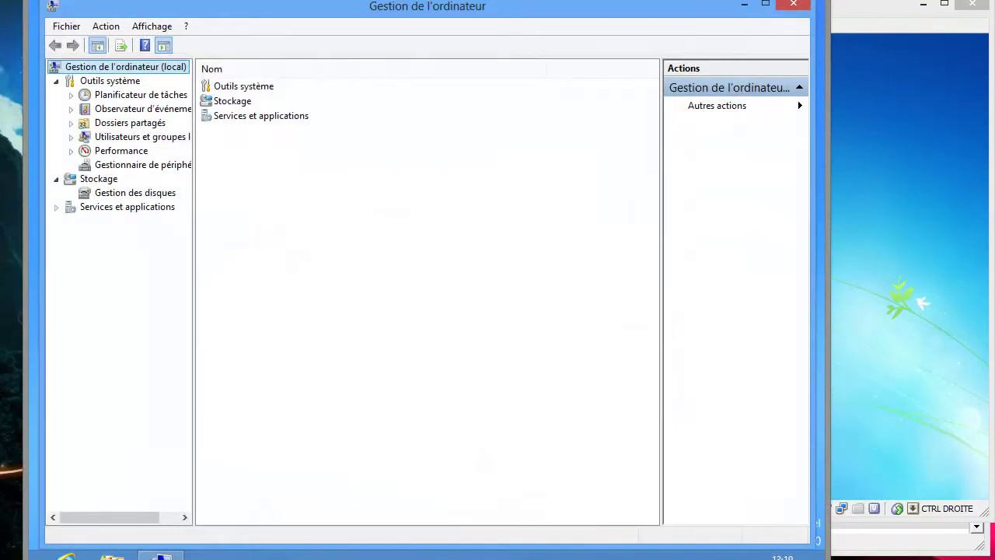
- Verify Device Manager's Cartes graphiques lists the VirtualBox Graphics Adapter for Windows 8, then close Computer Management
{"action": "left_click", "coordinate": [143, 164]}
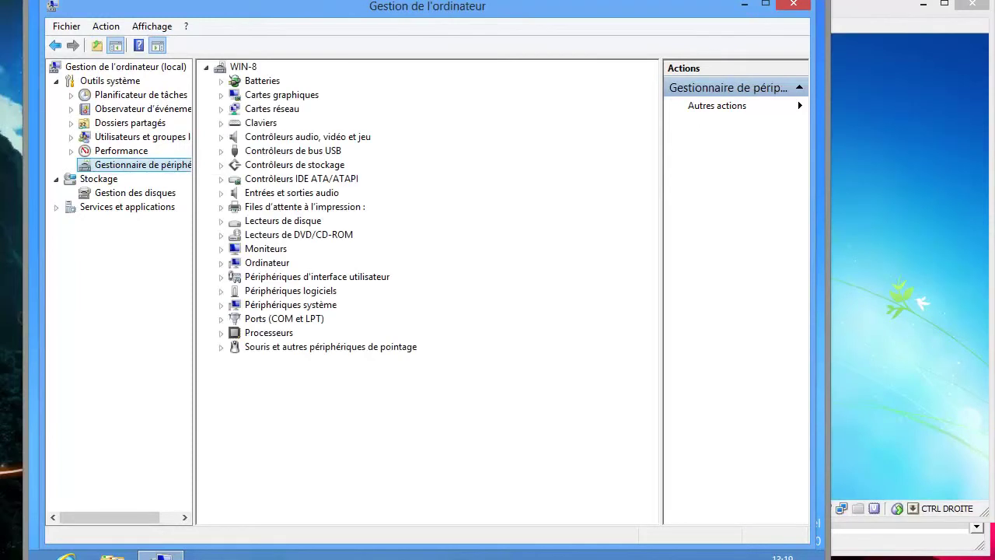
{"action": "left_click", "coordinate": [221, 95]}
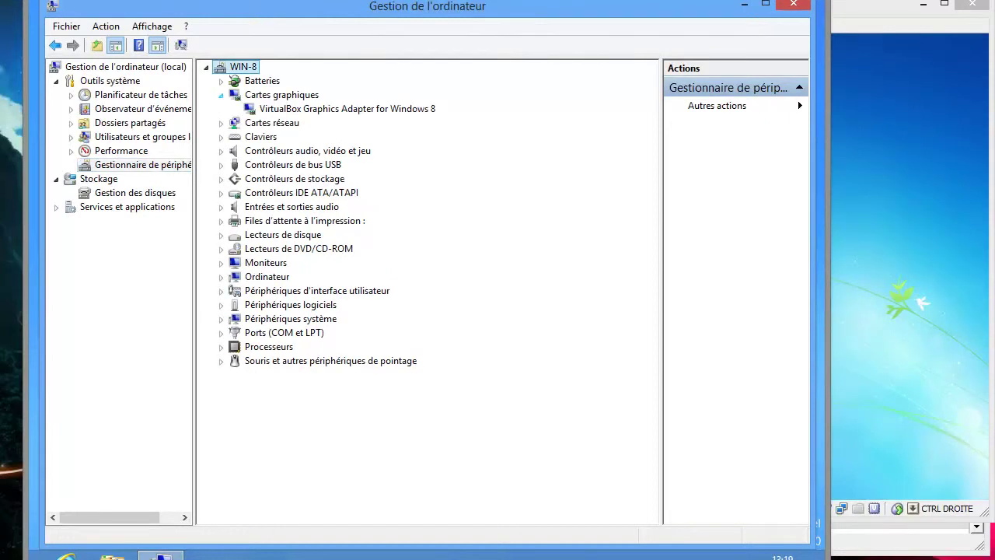
{"action": "left_click", "coordinate": [221, 94]}
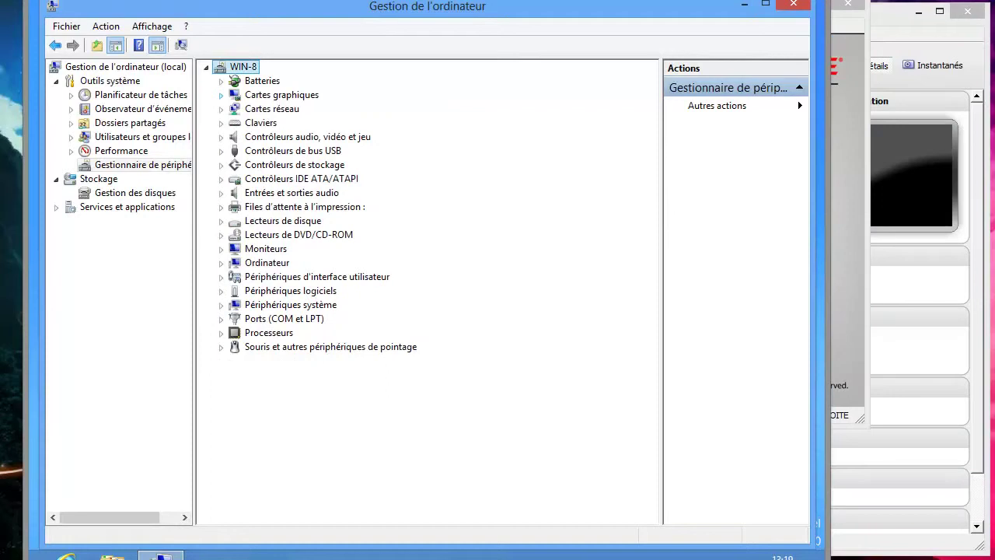
{"action": "left_click", "coordinate": [793, 3]}
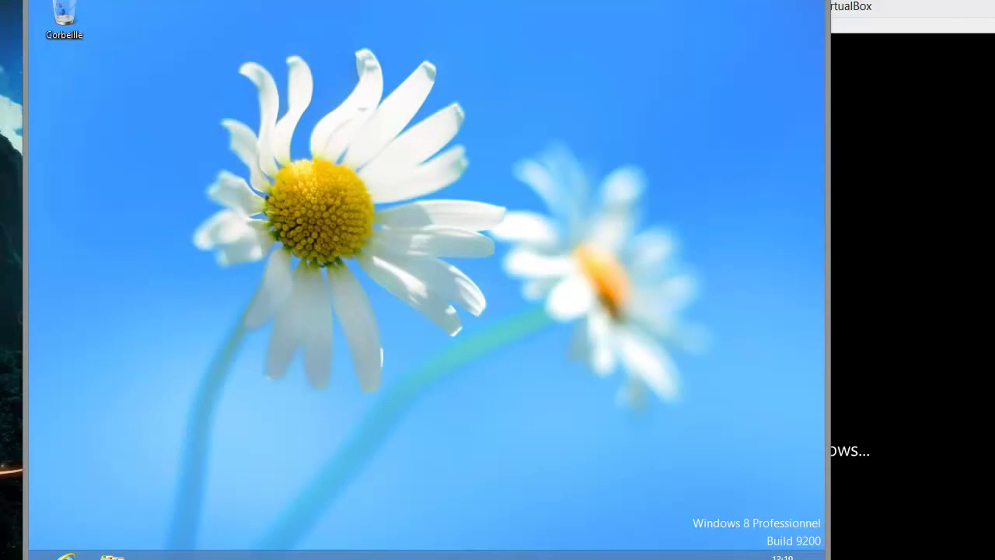
- Shut down the Windows 8 guest via Paramètres > Marche/Arrêt > Arrêter
{"action": "mouse_move", "coordinate": [824, 552]}
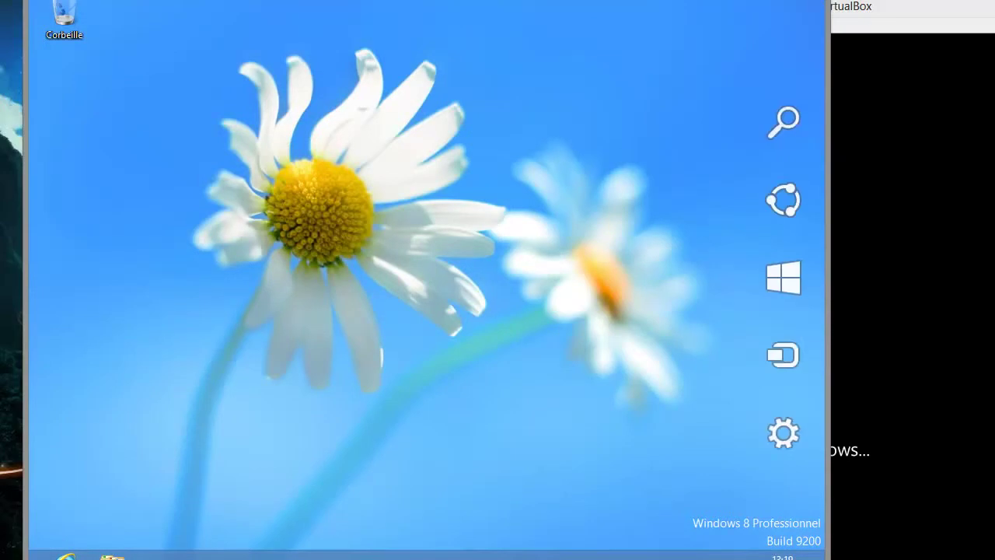
{"action": "left_click", "coordinate": [783, 439]}
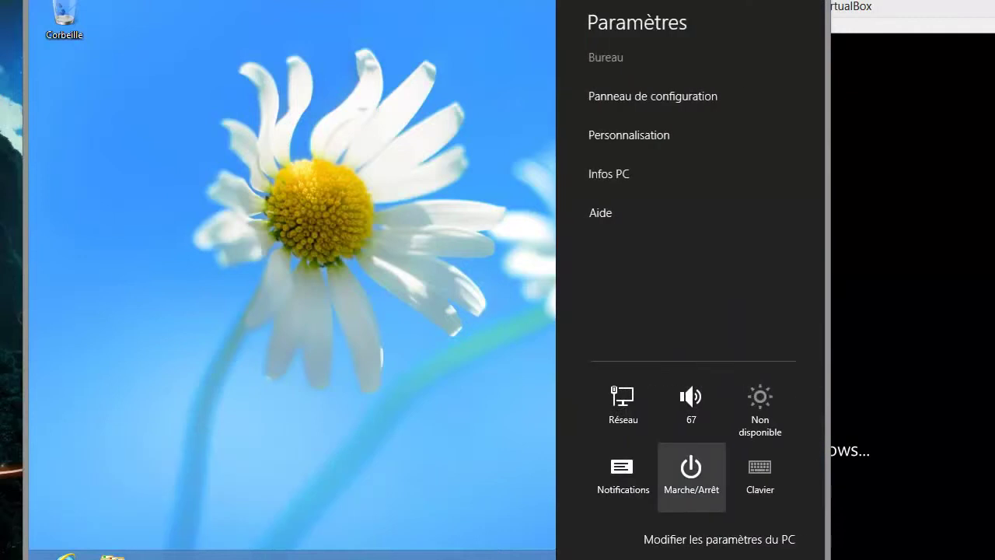
{"action": "left_click", "coordinate": [690, 470]}
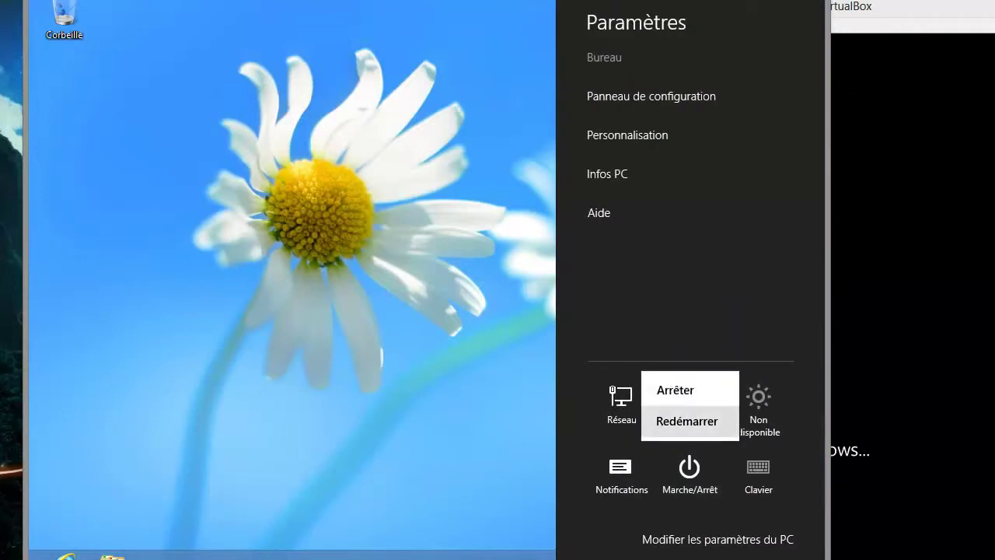
{"action": "left_click", "coordinate": [675, 390]}
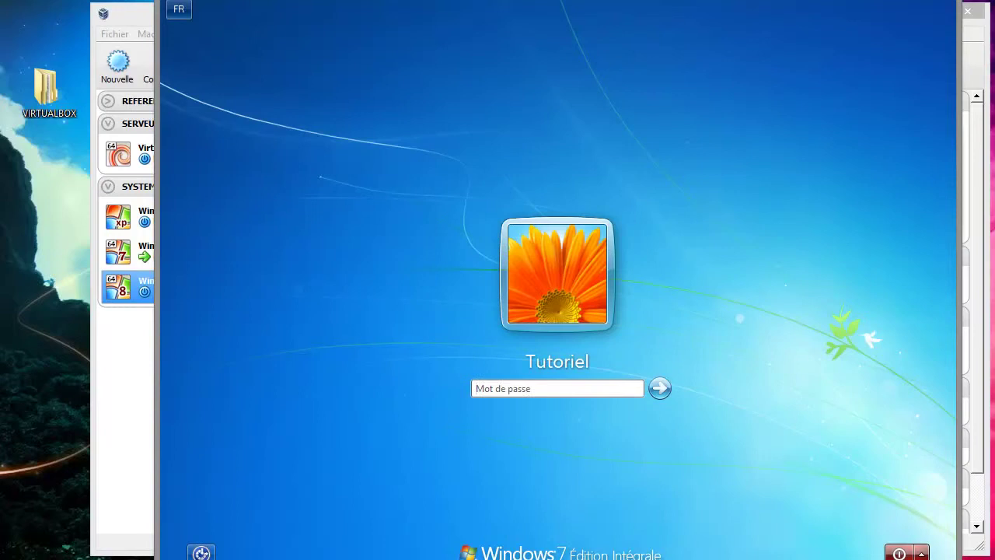
- Log in to the Windows 7 guest with the account password
{"action": "type", "text": "****"}
{"action": "key", "text": "Return"}
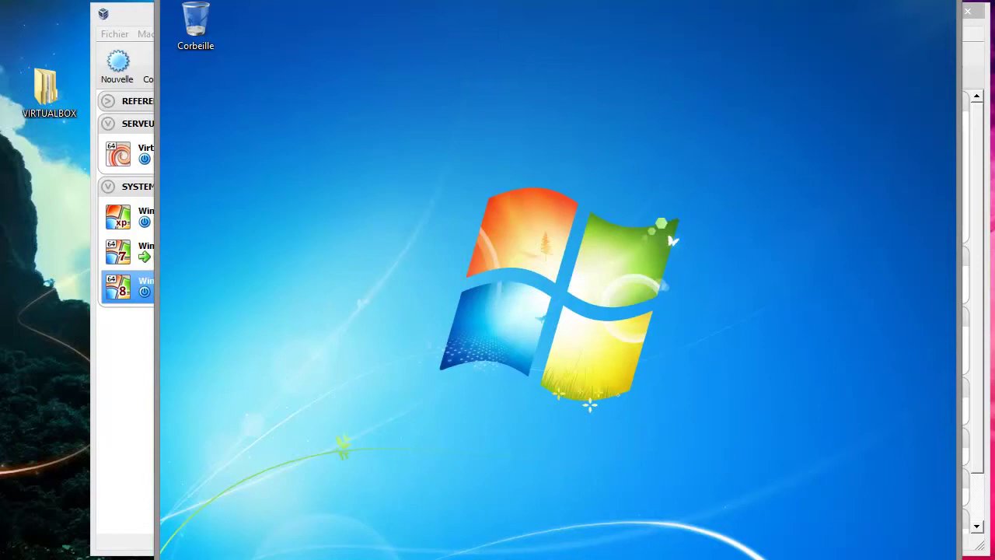
- From Ordinateur > Propriétés, open the Win7 guest's Informations et outils de performance page
{"action": "key", "text": "super"}
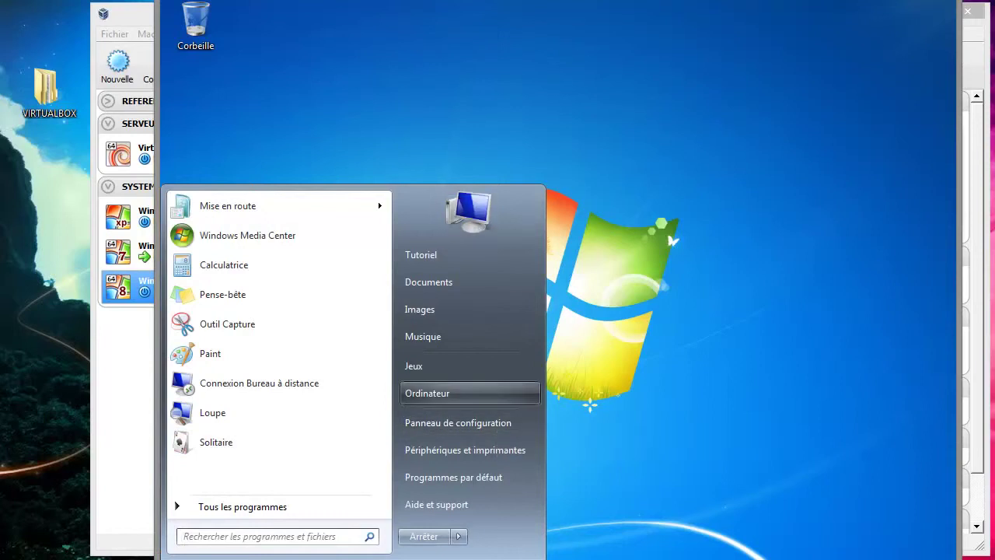
{"action": "right_click", "coordinate": [464, 401]}
{"action": "left_click", "coordinate": [511, 532]}
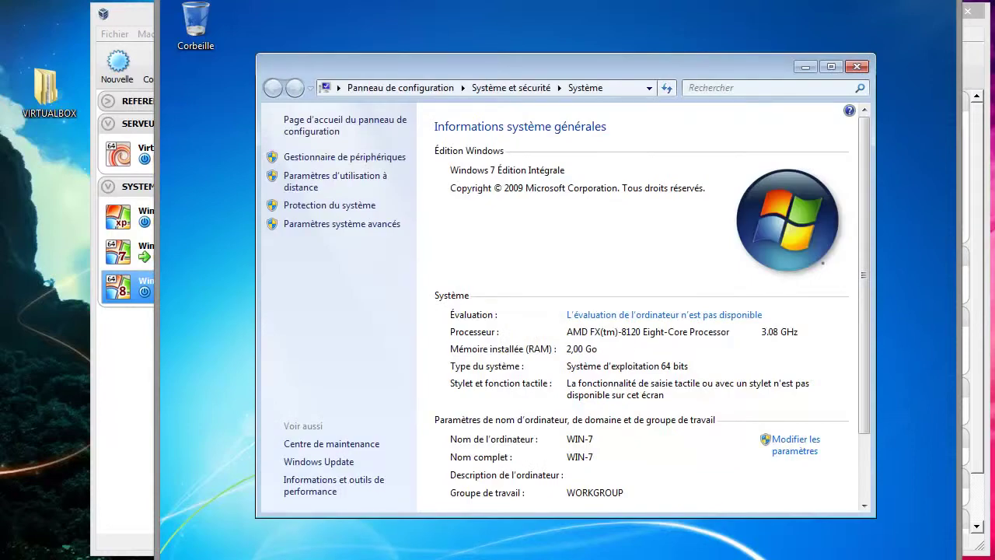
{"action": "scroll", "coordinate": [641, 304], "scroll_direction": "down", "scroll_amount": 2}
{"action": "scroll", "coordinate": [641, 311], "scroll_direction": "up", "scroll_amount": 2}
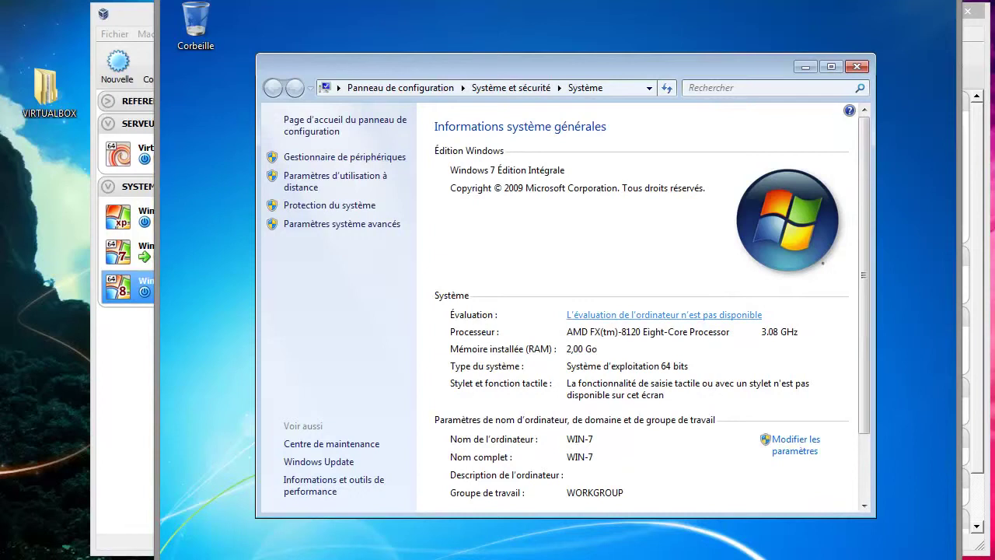
{"action": "left_click", "coordinate": [664, 314]}
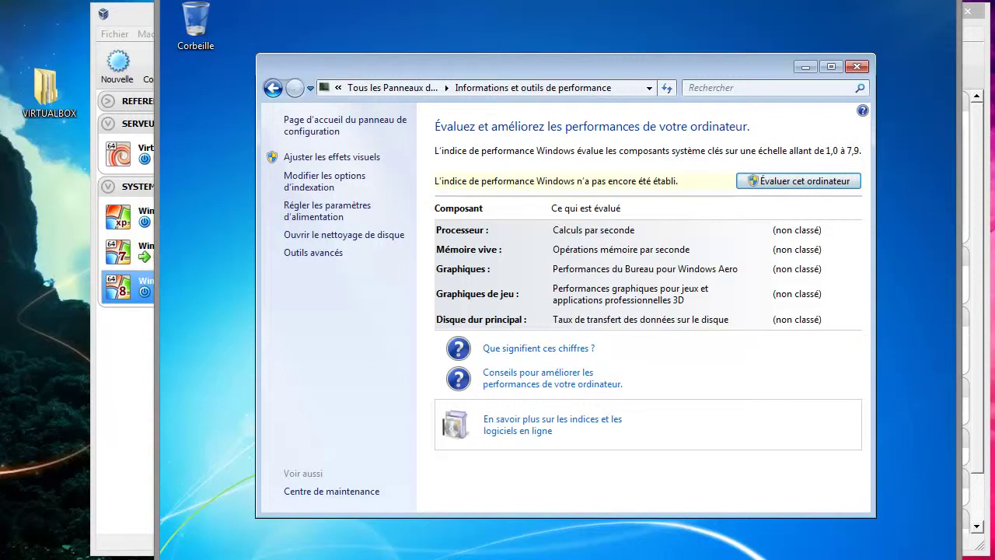
- Run Évaluer cet ordinateur and dismiss the video-playback failure, leaving all components non classé
{"action": "key", "text": "Return"}
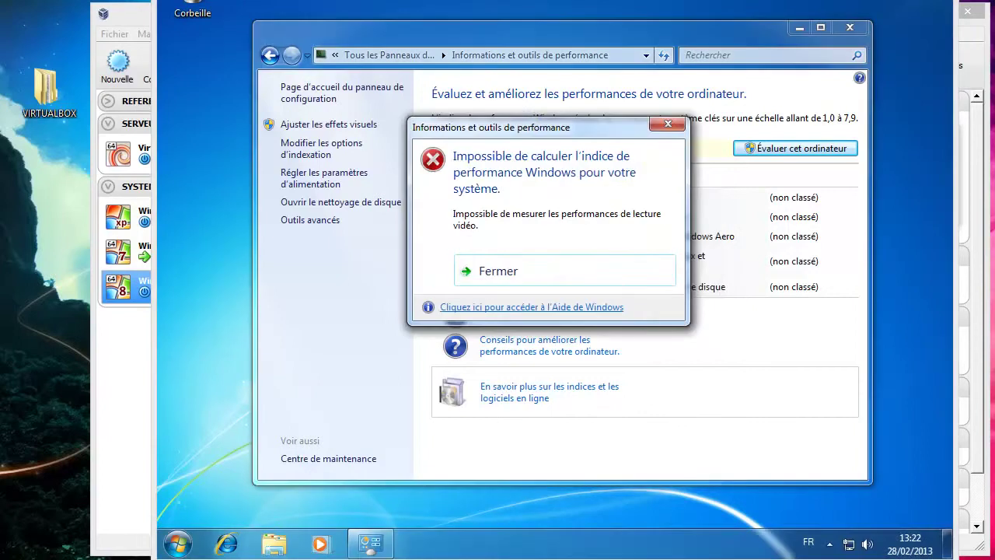
{"action": "key", "text": "Return"}
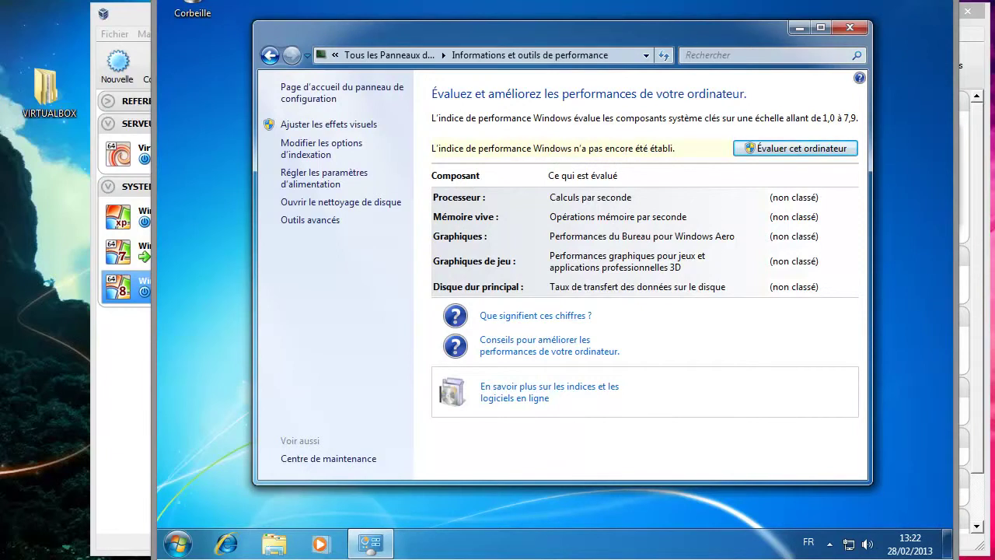
- Close the performance page and view the Win7 device list in Computer Management's Gestionnaire de périphériques
{"action": "left_click", "coordinate": [850, 27]}
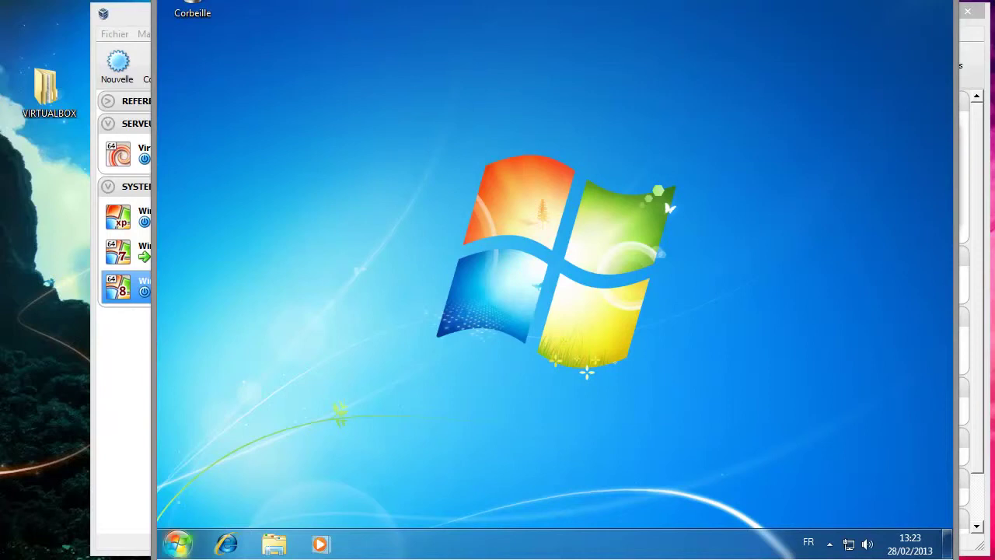
{"action": "left_click", "coordinate": [178, 545]}
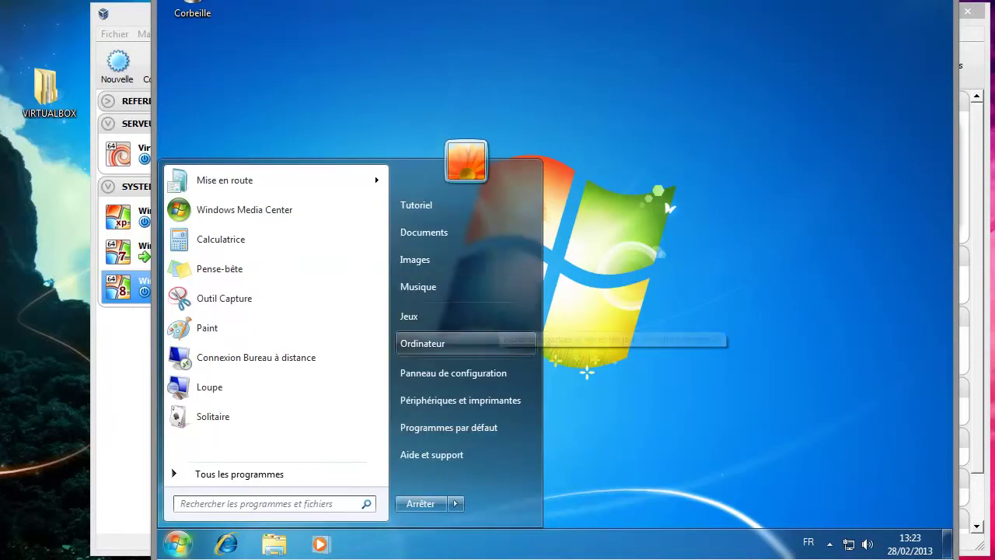
{"action": "right_click", "coordinate": [469, 343]}
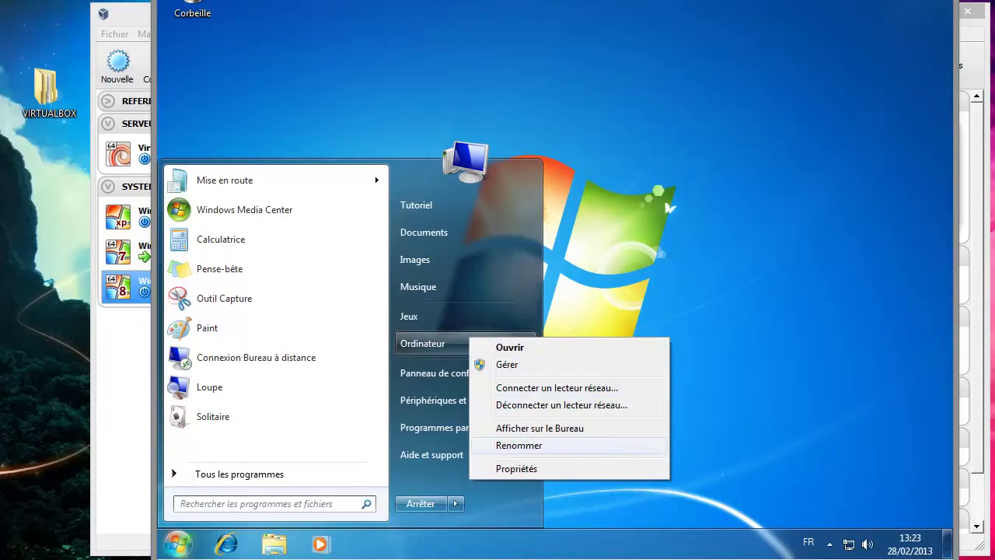
{"action": "left_click", "coordinate": [507, 363]}
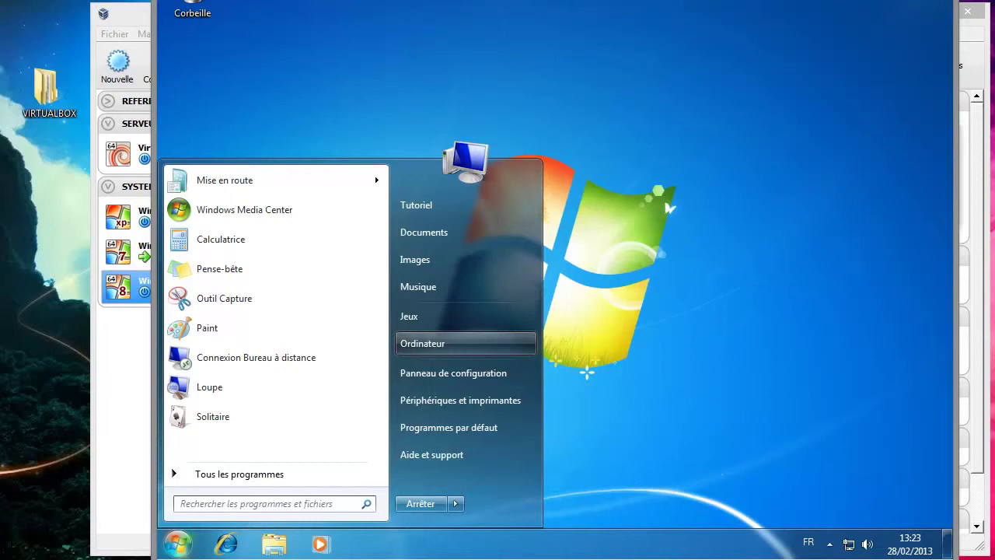
{"action": "key", "text": "Escape"}
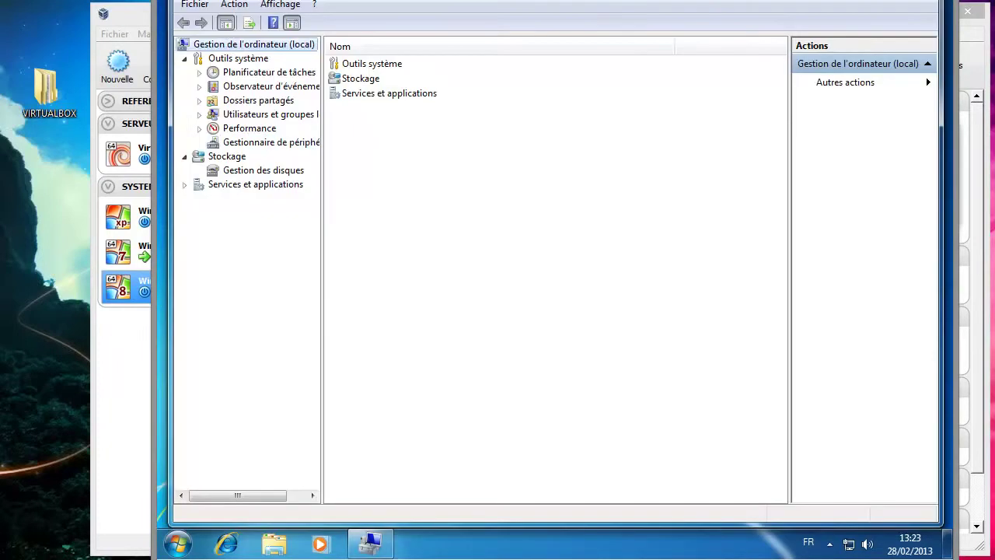
{"action": "left_click", "coordinate": [271, 142]}
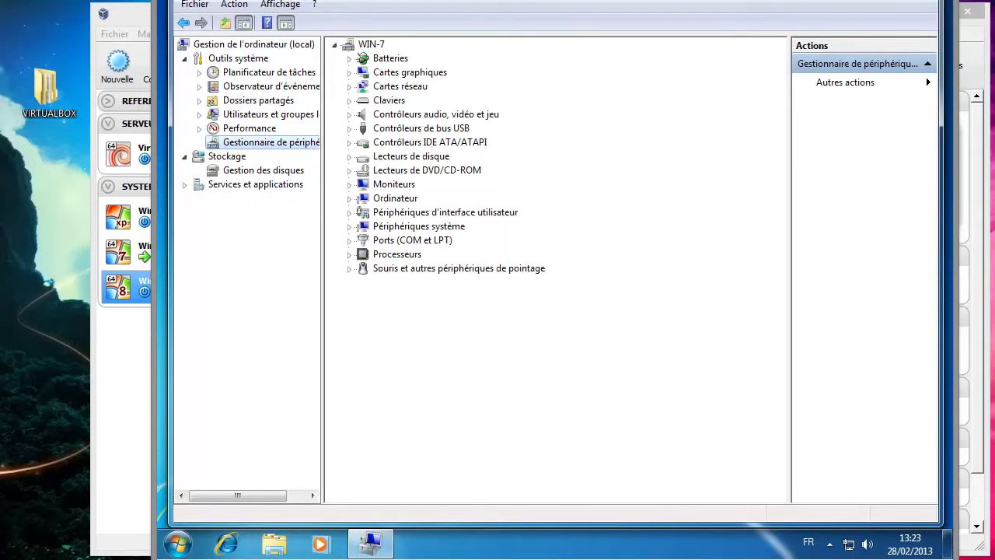
- Close Computer Management and log off the Windows 7 session
{"action": "key", "text": "alt+F4"}
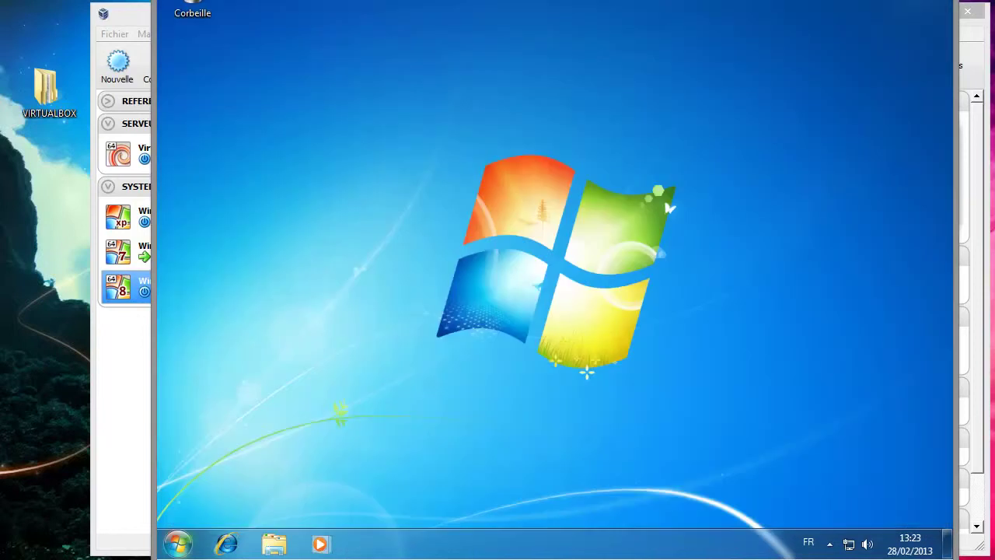
{"action": "left_click", "coordinate": [177, 542]}
{"action": "left_click", "coordinate": [177, 542]}
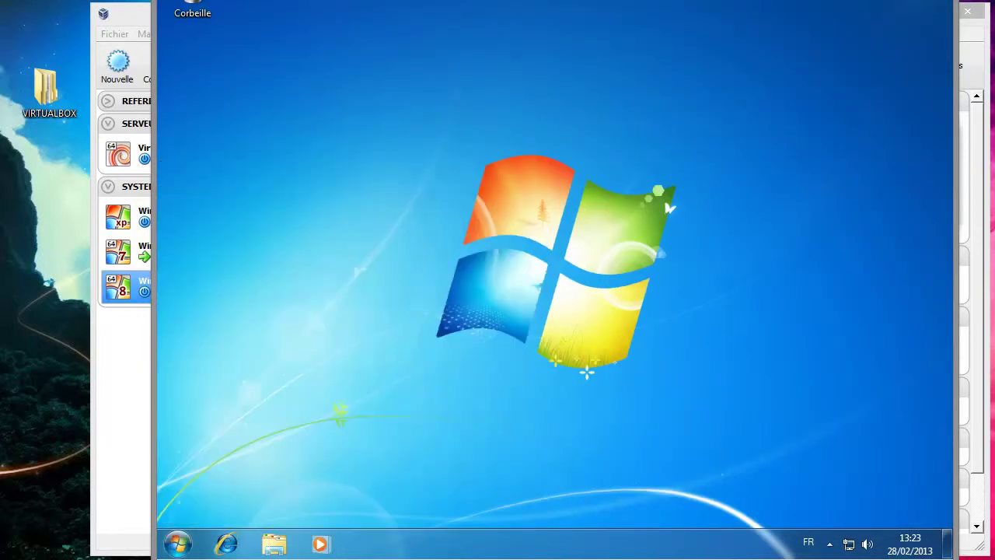